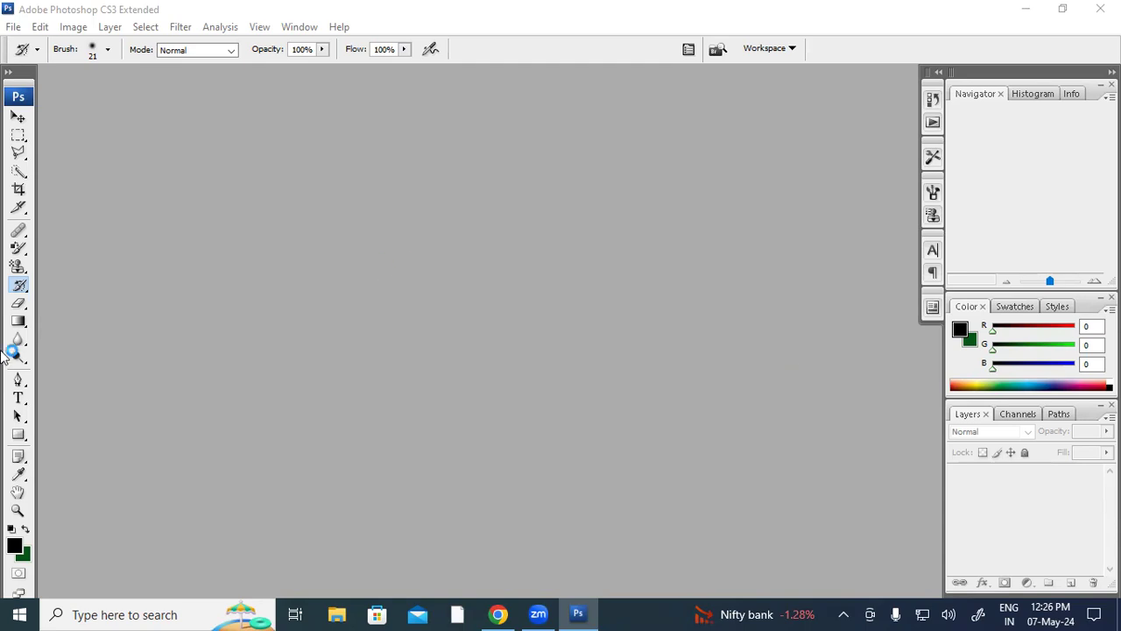
{"action": "left_click", "coordinate": [19, 301]}
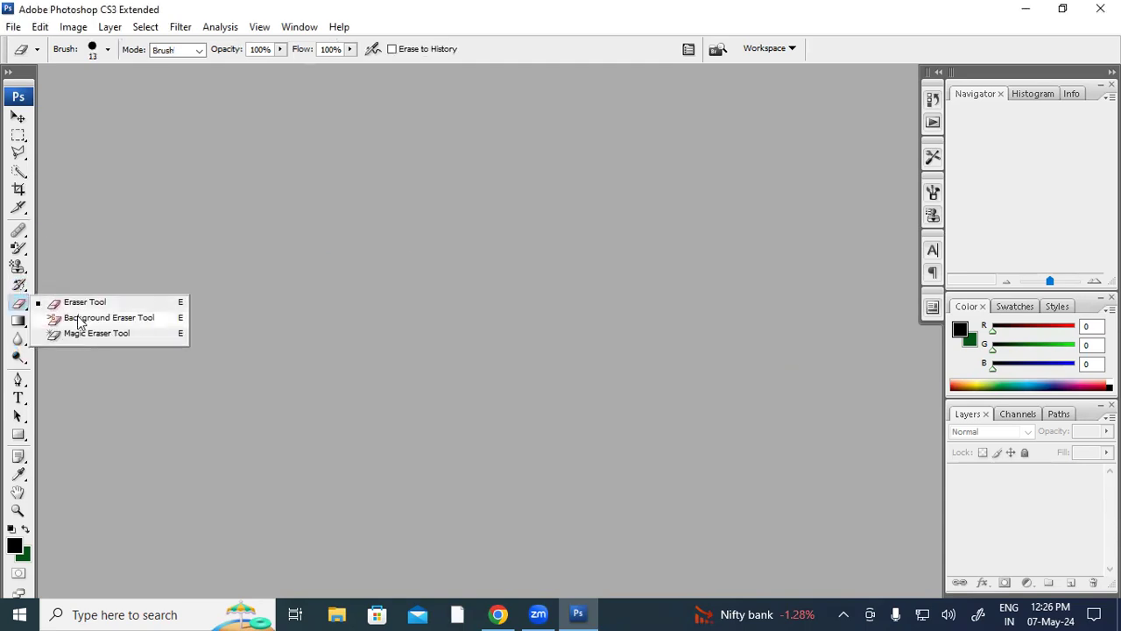
{"action": "left_click", "coordinate": [19, 285]}
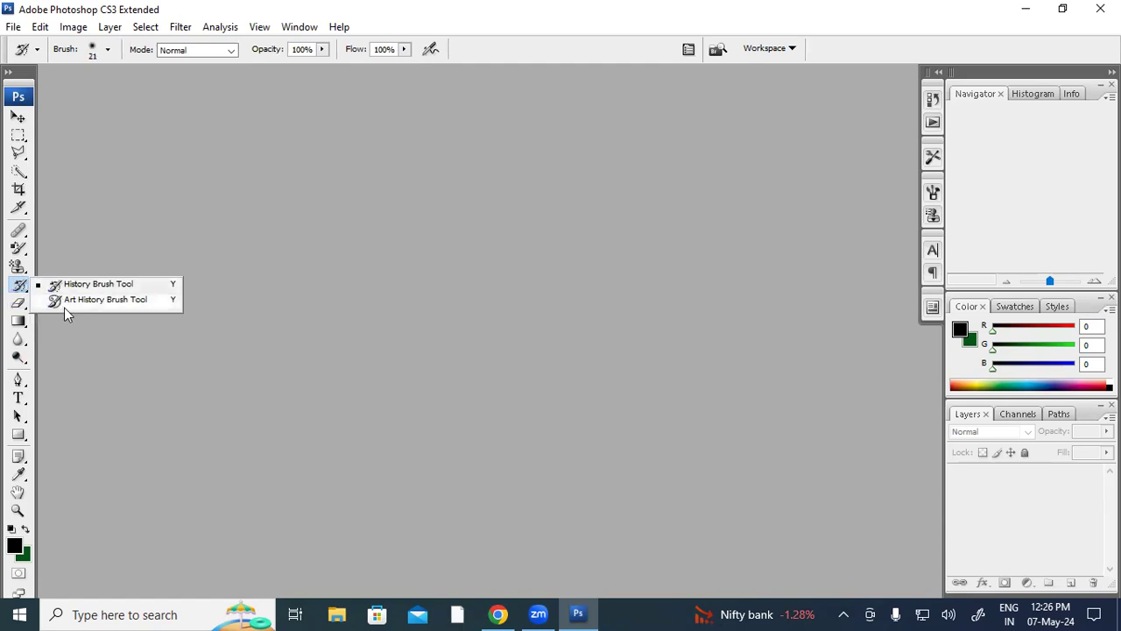
{"action": "left_click", "coordinate": [133, 374]}
{"action": "left_click", "coordinate": [19, 268]}
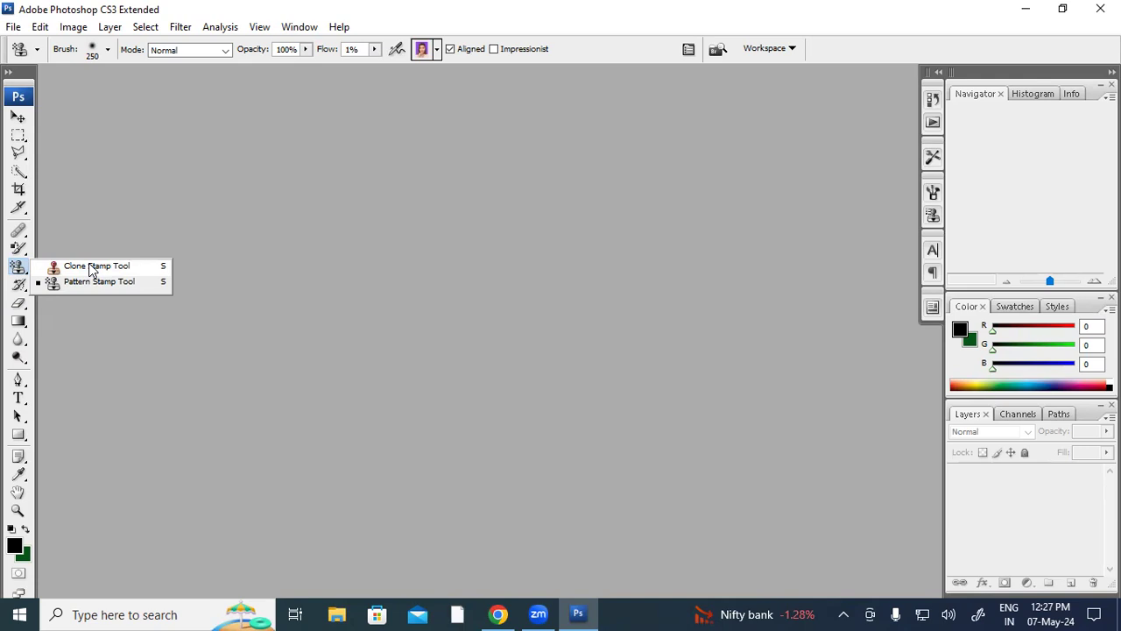
{"action": "left_click", "coordinate": [84, 306]}
{"action": "left_click", "coordinate": [19, 287]}
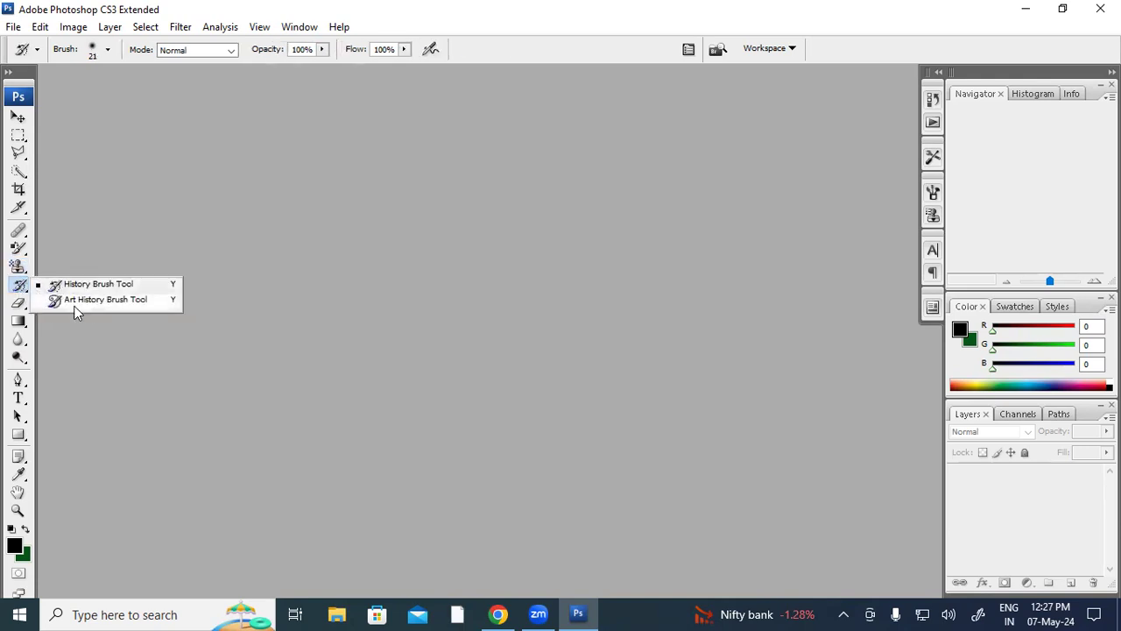
{"action": "left_click", "coordinate": [88, 245]}
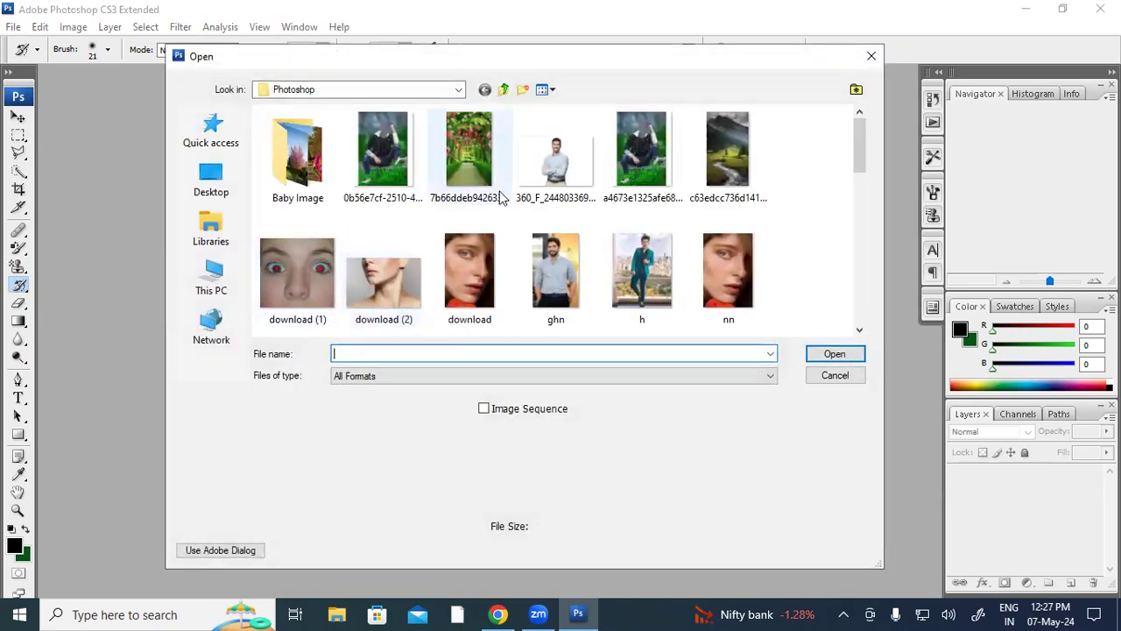
Step: Open the 360_F_244803369 portrait and the pexels-dreamypixel lake photo together, and move the lake window clear of the portrait
{"action": "left_click", "coordinate": [543, 178]}
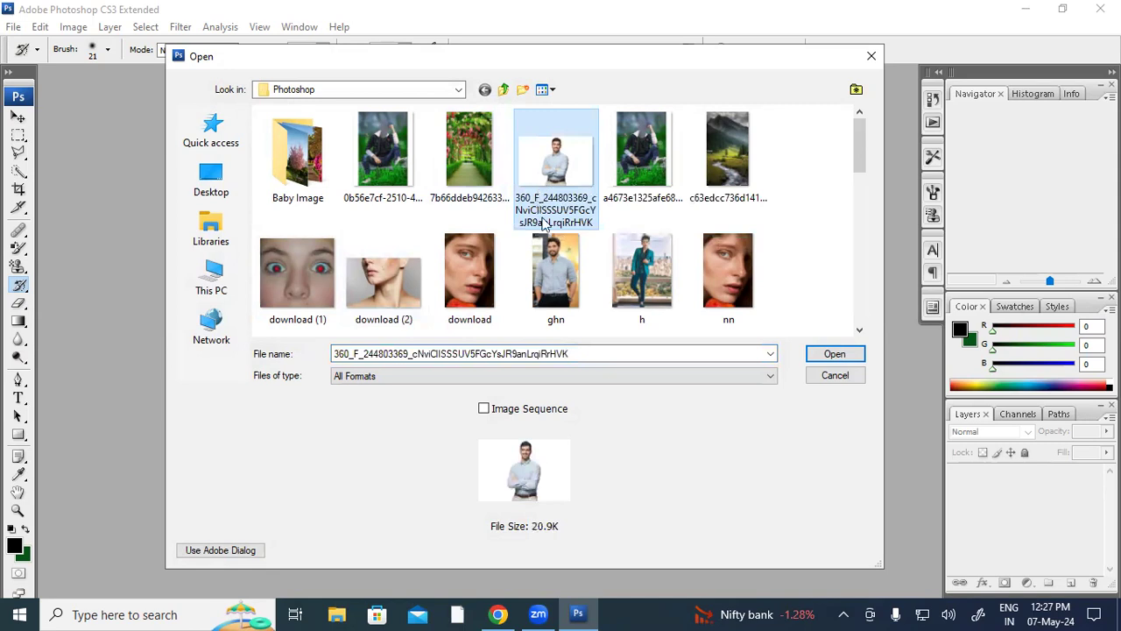
{"action": "scroll", "coordinate": [554, 250], "scroll_direction": "down", "scroll_amount": 1}
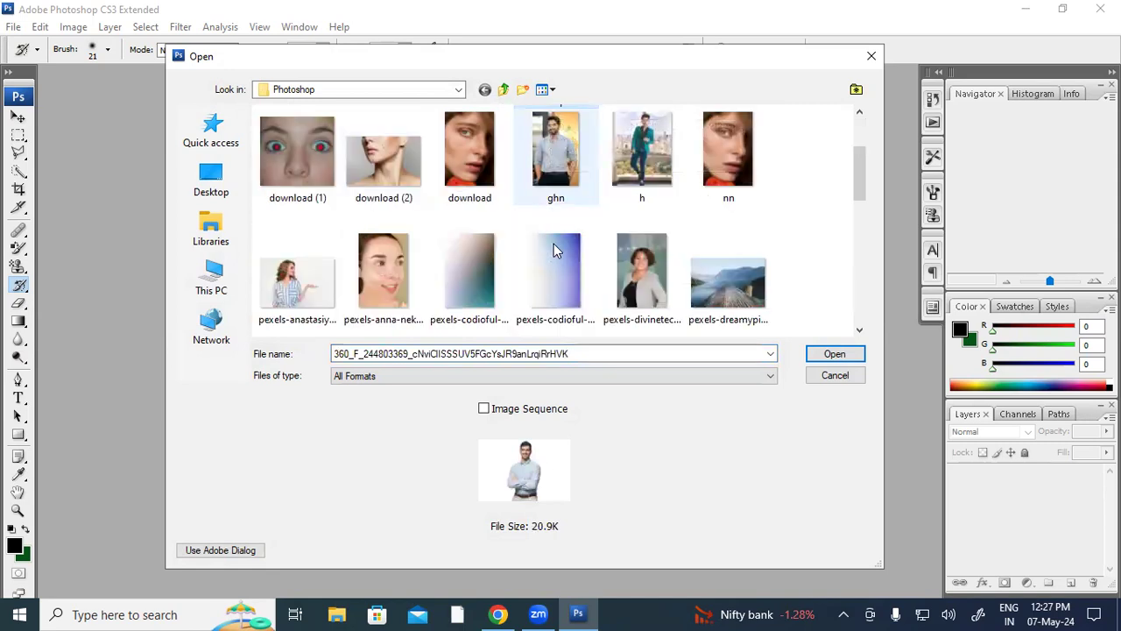
{"action": "left_click", "coordinate": [710, 279], "text": "ctrl"}
{"action": "left_click", "coordinate": [835, 353]}
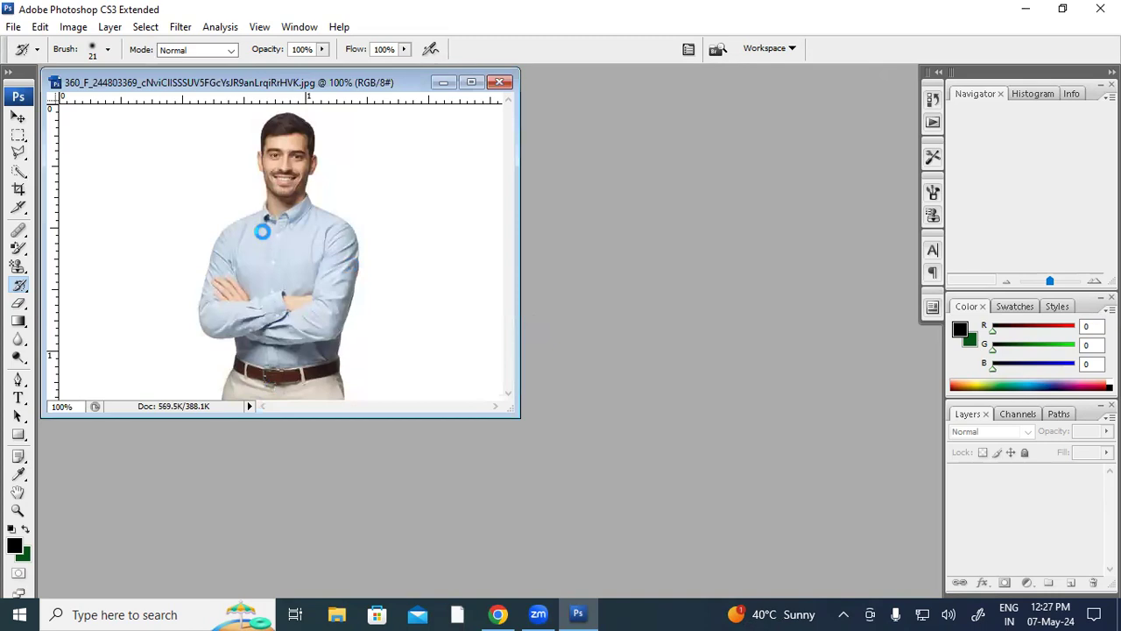
{"action": "left_click_drag", "start_coordinate": [323, 99], "coordinate": [415, 223]}
{"action": "left_click", "coordinate": [294, 96]}
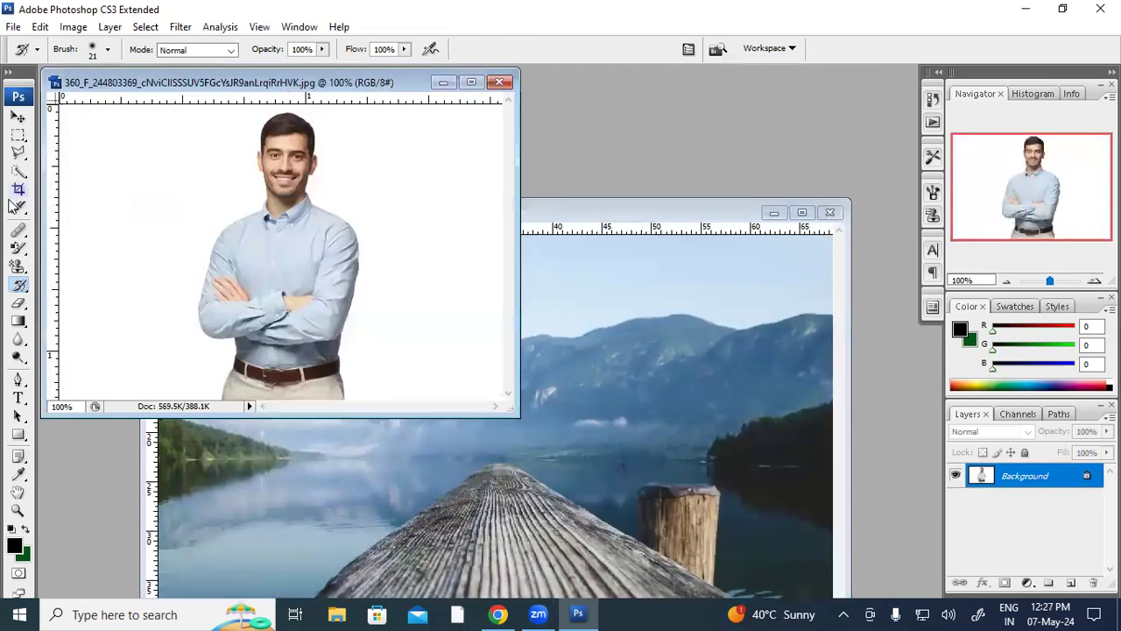
Step: Select the man by quick-selecting the white background around him and inverting the selection, with Quick Selection set to subtract
{"action": "left_click_drag", "start_coordinate": [18, 172], "coordinate": [81, 172]}
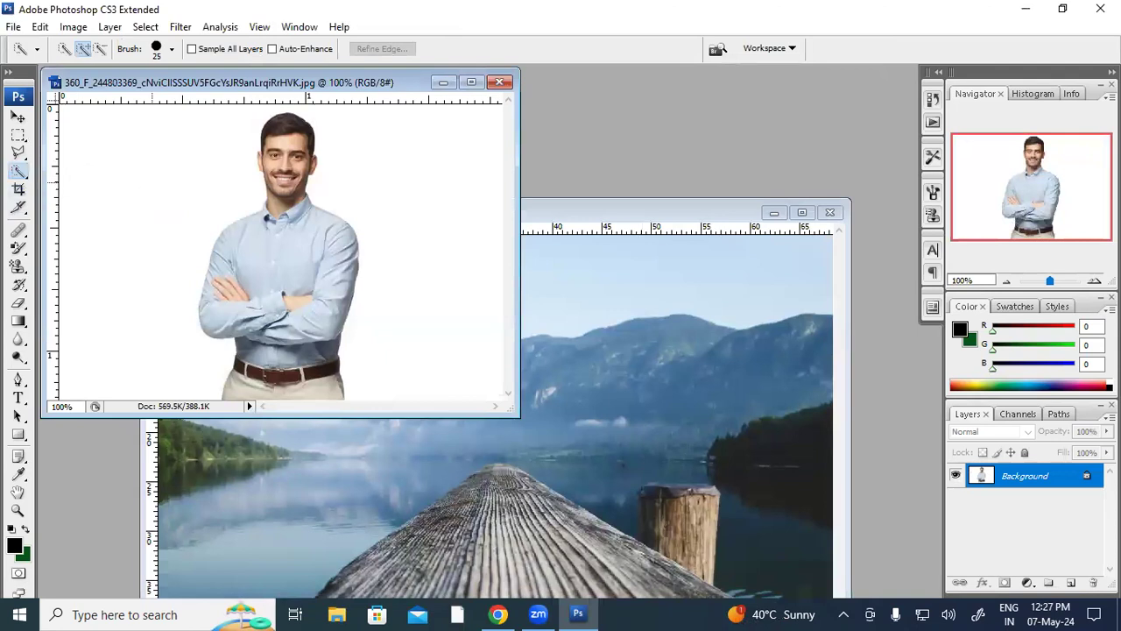
{"action": "mouse_move", "coordinate": [268, 188]}
{"action": "left_mouse_down"}
{"action": "mouse_move", "coordinate": [243, 178]}
{"action": "mouse_move", "coordinate": [302, 77]}
{"action": "left_mouse_up"}
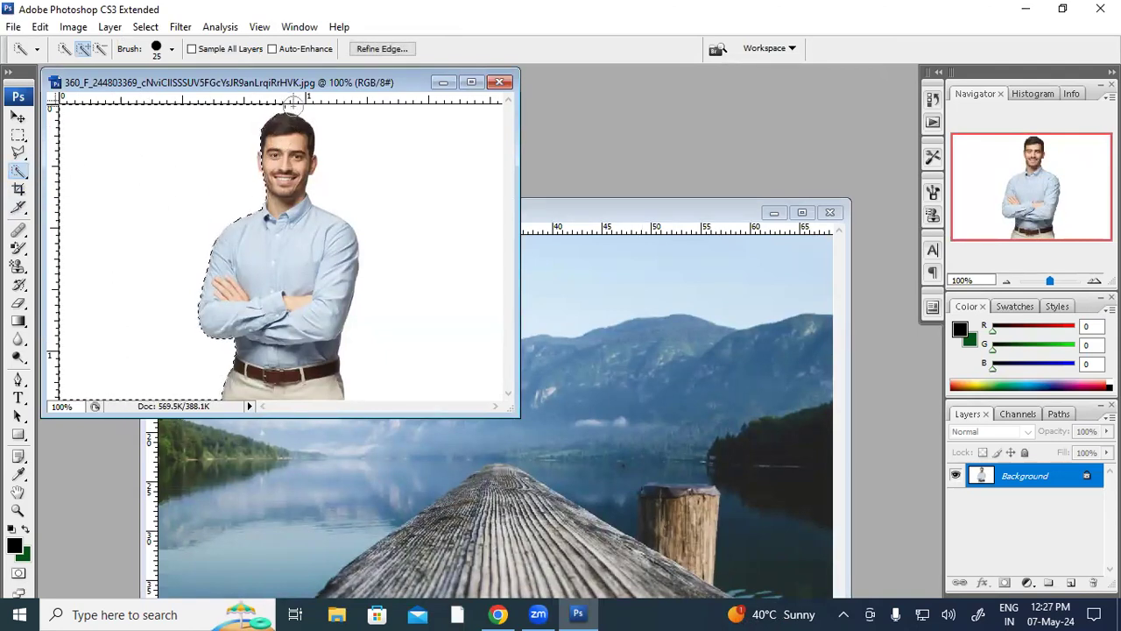
{"action": "mouse_move", "coordinate": [325, 105]}
{"action": "left_mouse_down"}
{"action": "mouse_move", "coordinate": [424, 165]}
{"action": "mouse_move", "coordinate": [451, 231]}
{"action": "mouse_move", "coordinate": [426, 246]}
{"action": "left_mouse_up"}
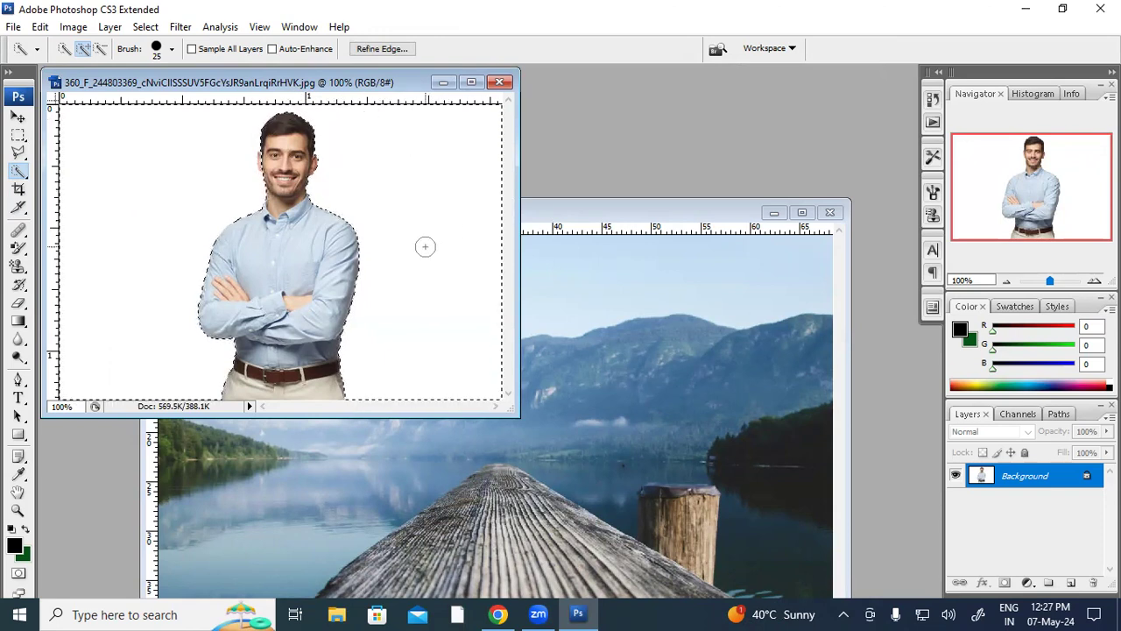
{"action": "left_click", "coordinate": [100, 48]}
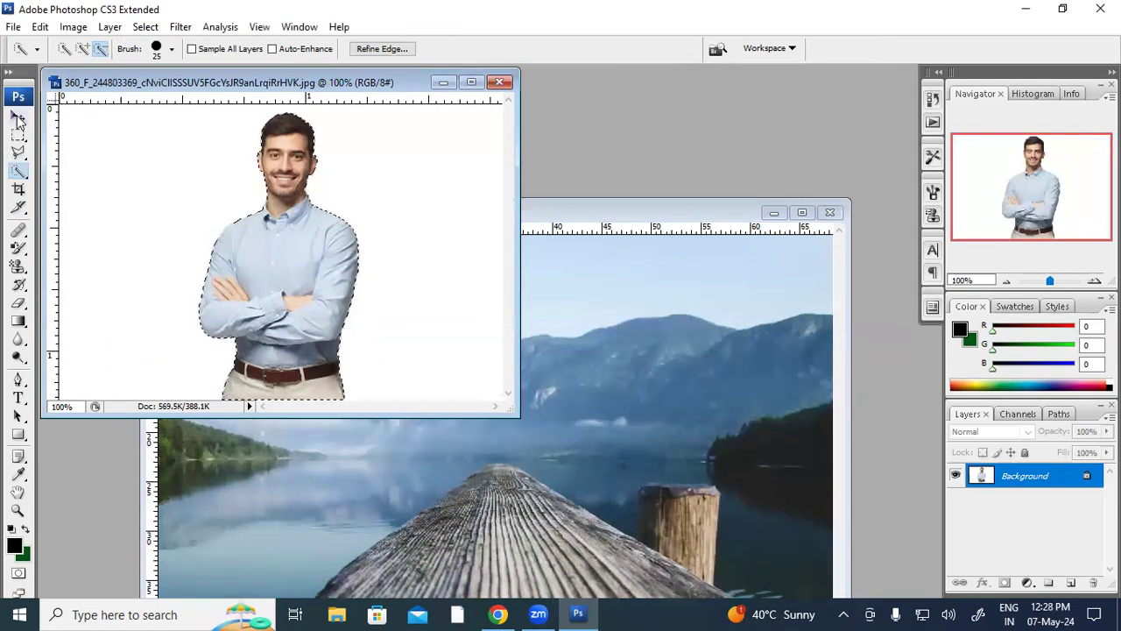
Step: Move the selected man into the lake photo over the pier, and reposition the lake window so it is fully visible
{"action": "left_click", "coordinate": [17, 116]}
{"action": "left_click_drag", "start_coordinate": [225, 235], "coordinate": [508, 452]}
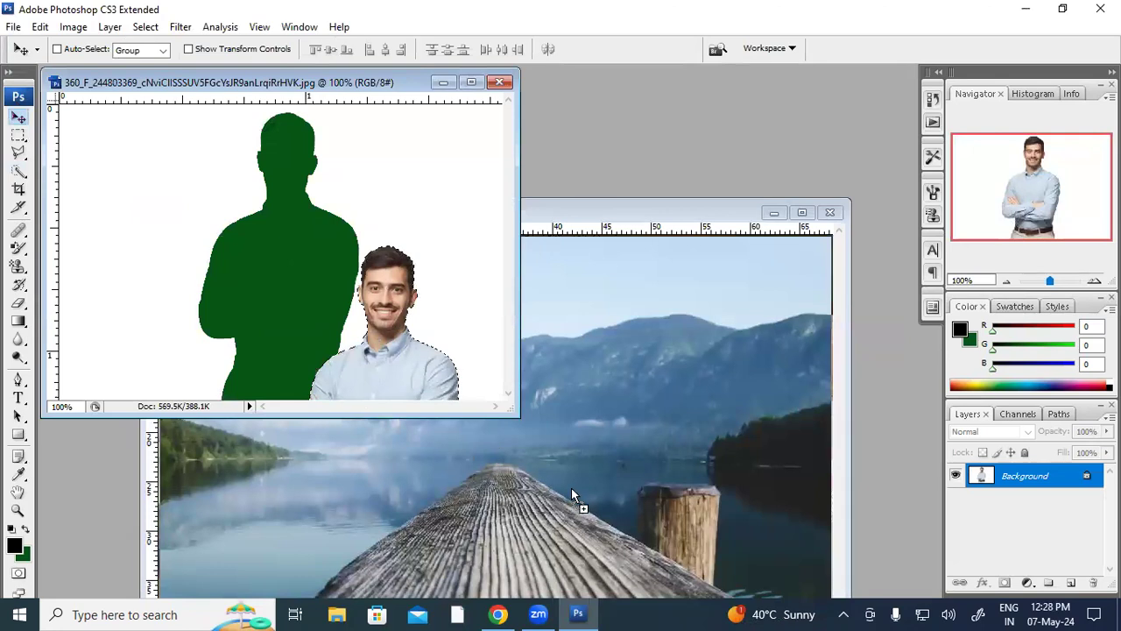
{"action": "left_click_drag", "start_coordinate": [571, 495], "coordinate": [601, 349]}
{"action": "left_click_drag", "start_coordinate": [568, 210], "coordinate": [538, 103]}
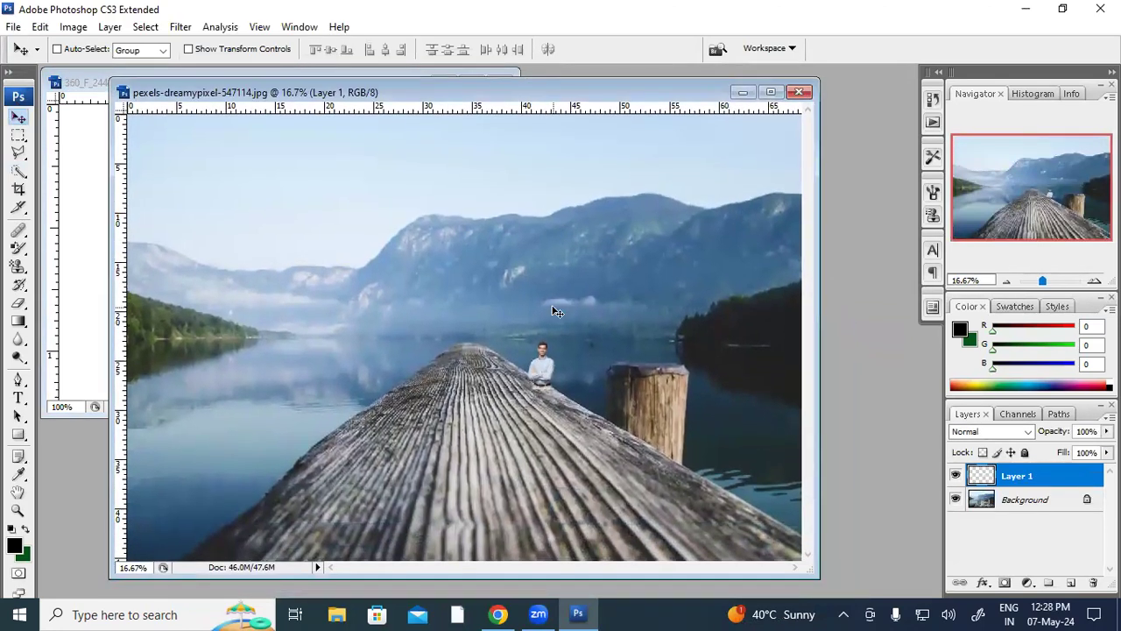
Step: Enlarge the man to about 1078% width and 902% height, and shift him over the middle of the pier
{"action": "key", "text": "ctrl+t"}
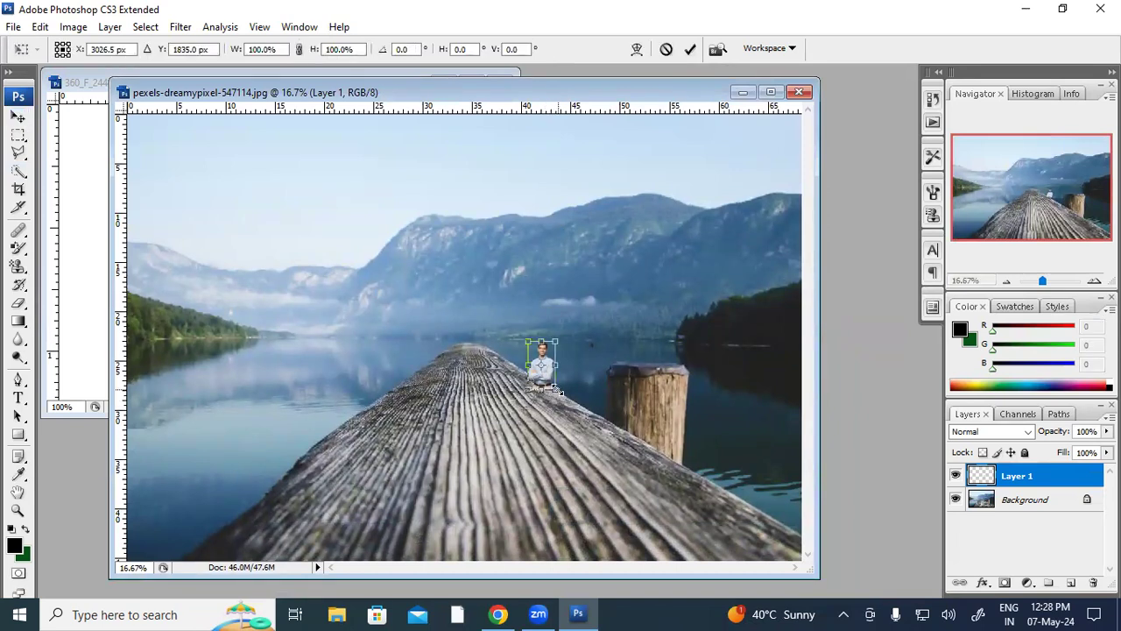
{"action": "left_click_drag", "start_coordinate": [558, 390], "coordinate": [680, 515]}
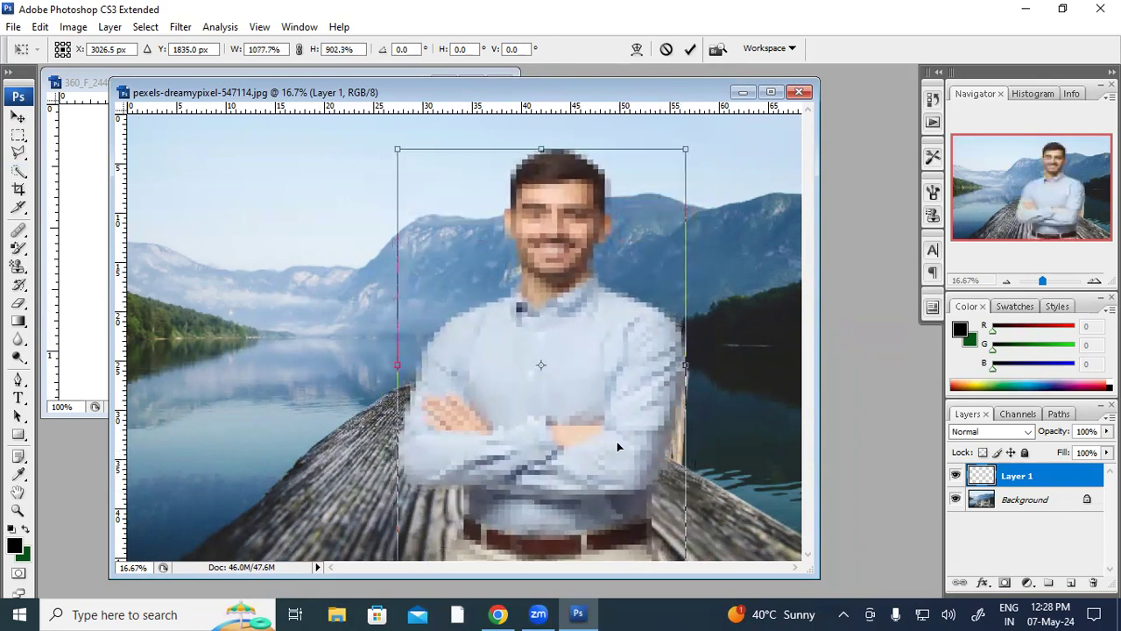
{"action": "key", "text": "Return"}
{"action": "left_click_drag", "start_coordinate": [613, 448], "coordinate": [523, 428]}
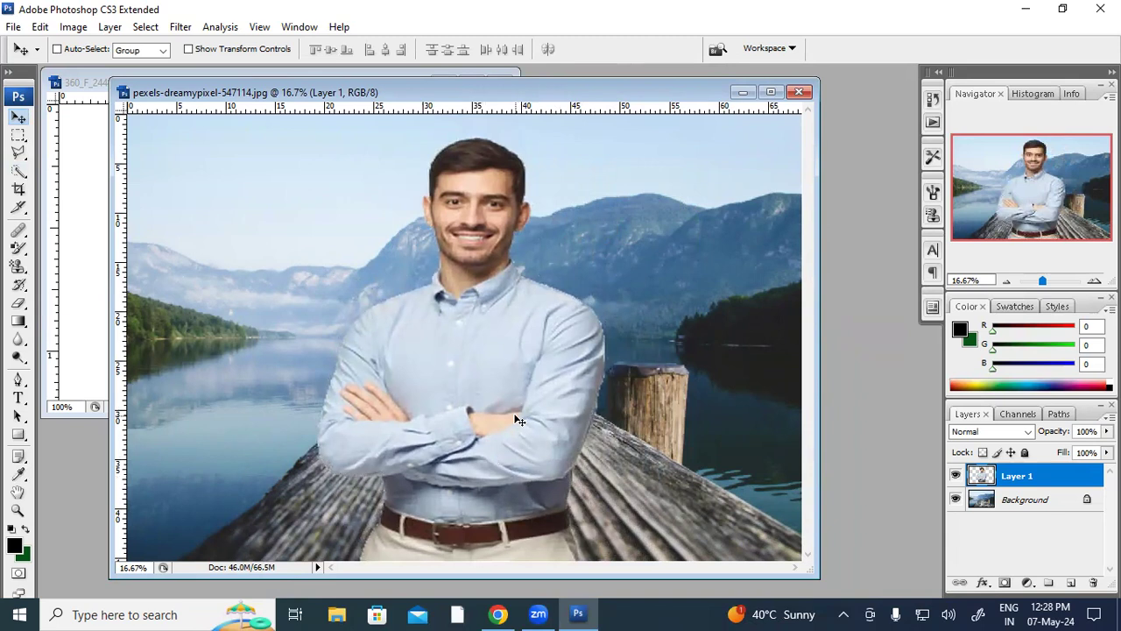
Step: Scale the man down to about 78% width and 93% height, and reposition him near the centre of the pier
{"action": "key", "text": "ctrl+t"}
{"action": "left_click_drag", "start_coordinate": [318, 139], "coordinate": [380, 170]}
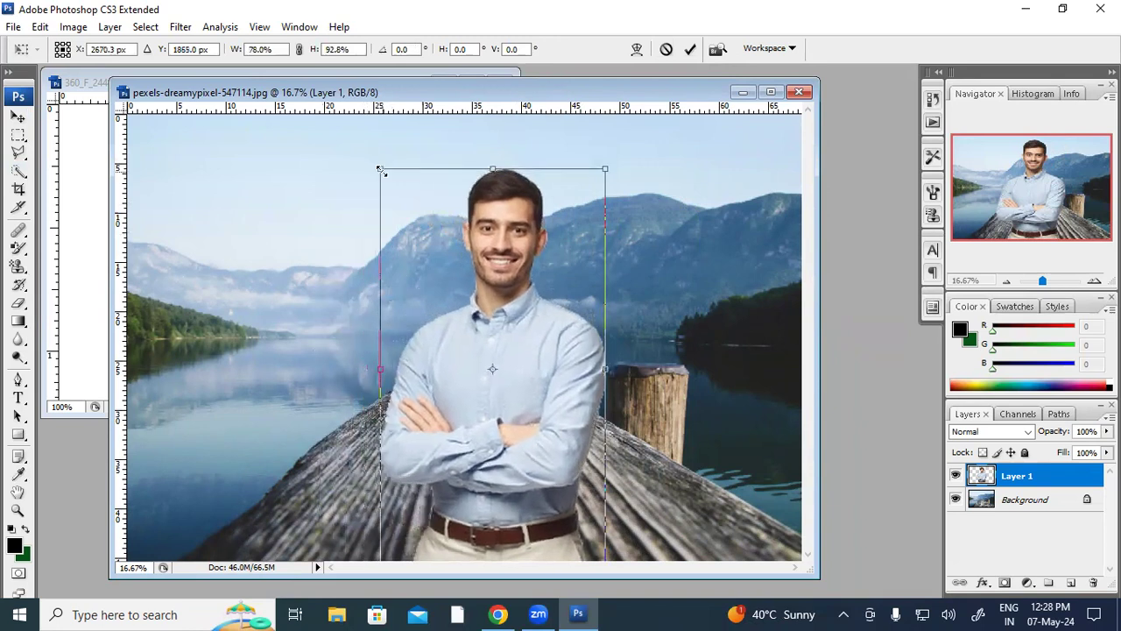
{"action": "double_click", "coordinate": [461, 345]}
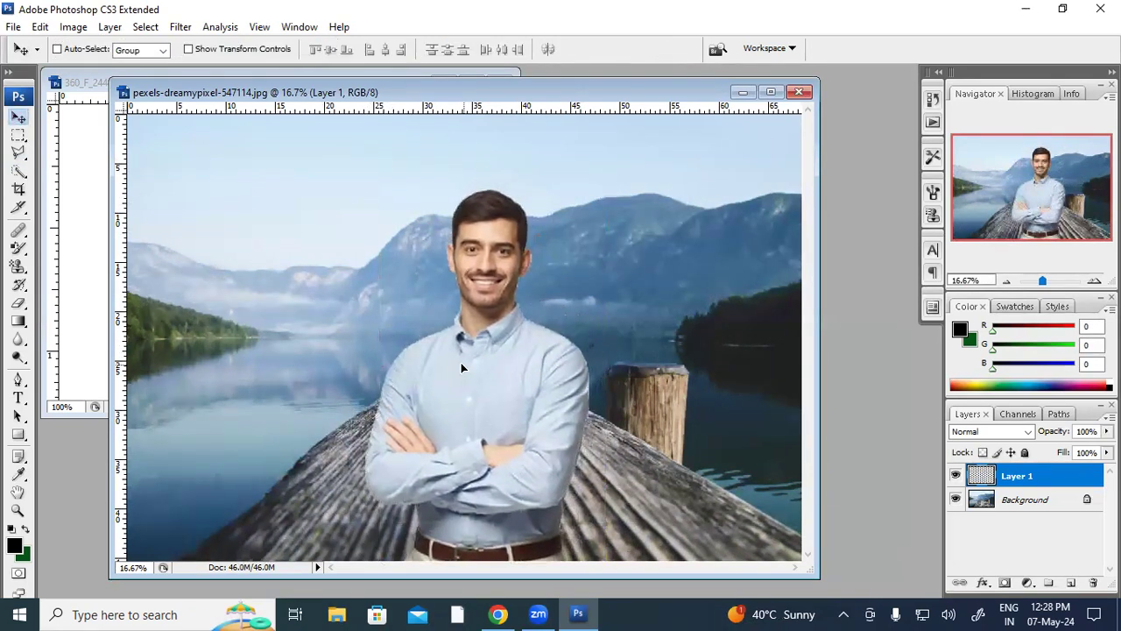
{"action": "left_click_drag", "start_coordinate": [461, 368], "coordinate": [452, 359]}
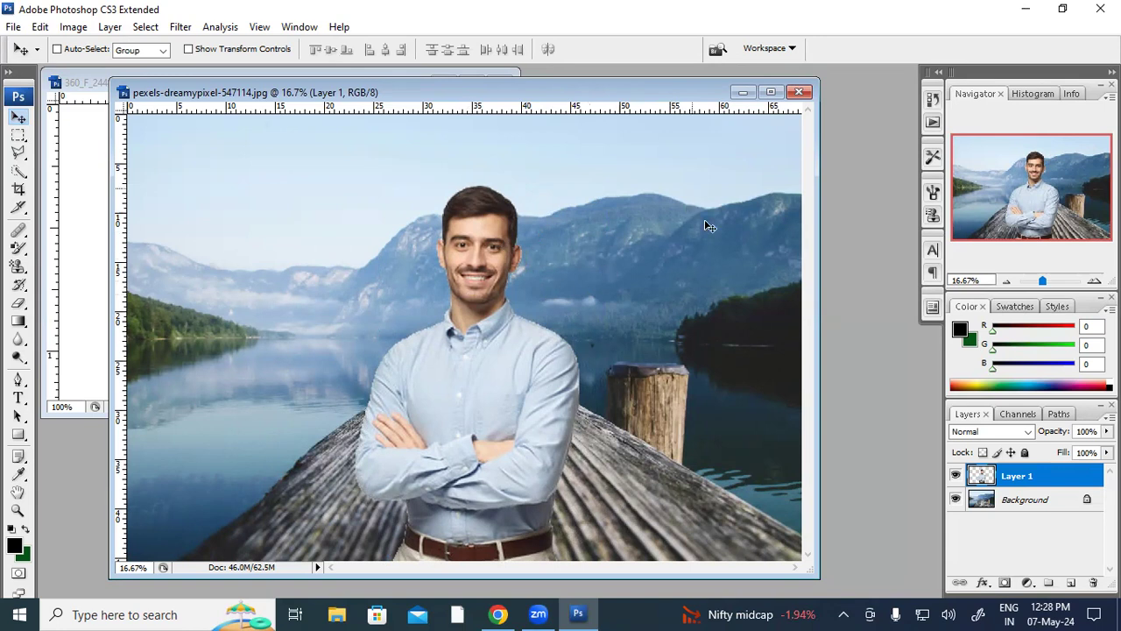
Step: Use the Clone Stamp with a 700 px brush to copy the man's head and shoulders into the lake photo's upper right corner
{"action": "left_click", "coordinate": [18, 266]}
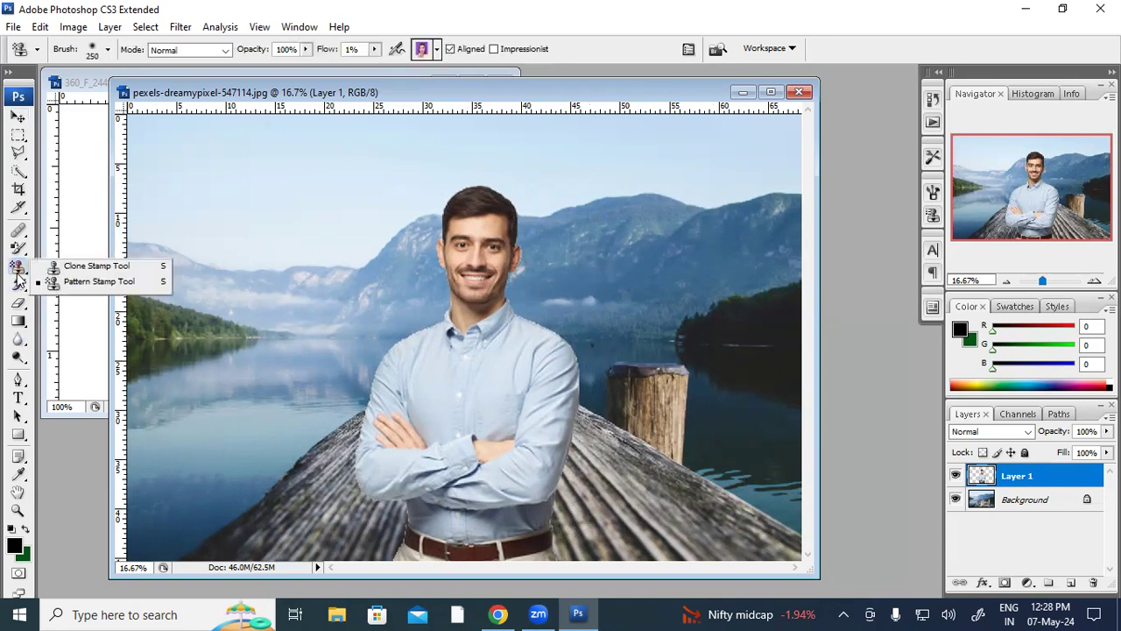
{"action": "left_click", "coordinate": [80, 267]}
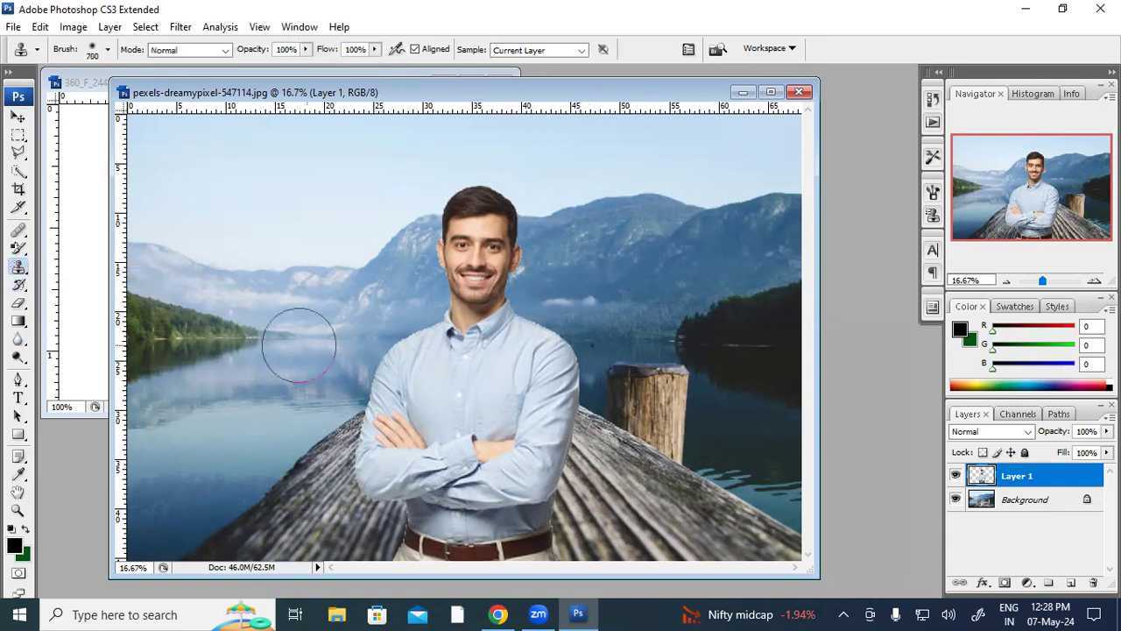
{"action": "left_click", "coordinate": [461, 273], "text": "alt"}
{"action": "mouse_move", "coordinate": [724, 170]}
{"action": "left_mouse_down"}
{"action": "mouse_move", "coordinate": [688, 212]}
{"action": "mouse_move", "coordinate": [736, 154]}
{"action": "mouse_move", "coordinate": [751, 97]}
{"action": "mouse_move", "coordinate": [723, 156]}
{"action": "mouse_move", "coordinate": [733, 139]}
{"action": "mouse_move", "coordinate": [726, 229]}
{"action": "mouse_move", "coordinate": [677, 164]}
{"action": "mouse_move", "coordinate": [777, 162]}
{"action": "mouse_move", "coordinate": [666, 140]}
{"action": "left_mouse_up"}
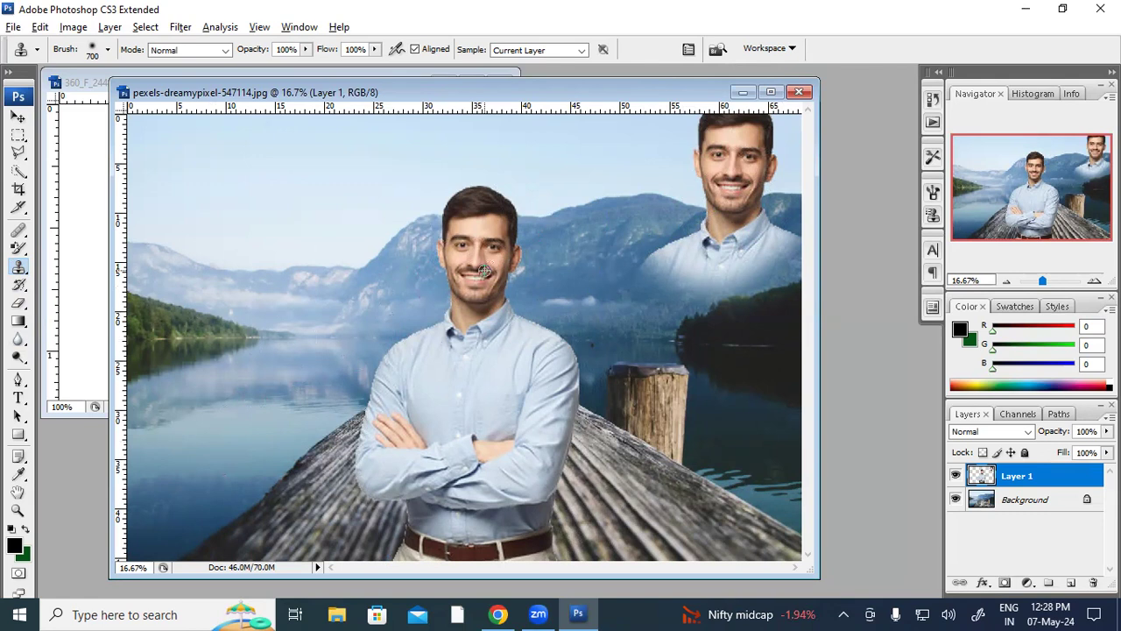
Step: Try to clone the man's waist and belt onto the water at the lower left of the lake photo, and undo it
{"action": "left_click", "coordinate": [468, 529], "text": "alt"}
{"action": "mouse_move", "coordinate": [214, 446]}
{"action": "left_mouse_down"}
{"action": "mouse_move", "coordinate": [226, 451]}
{"action": "mouse_move", "coordinate": [218, 394]}
{"action": "mouse_move", "coordinate": [213, 438]}
{"action": "left_mouse_up"}
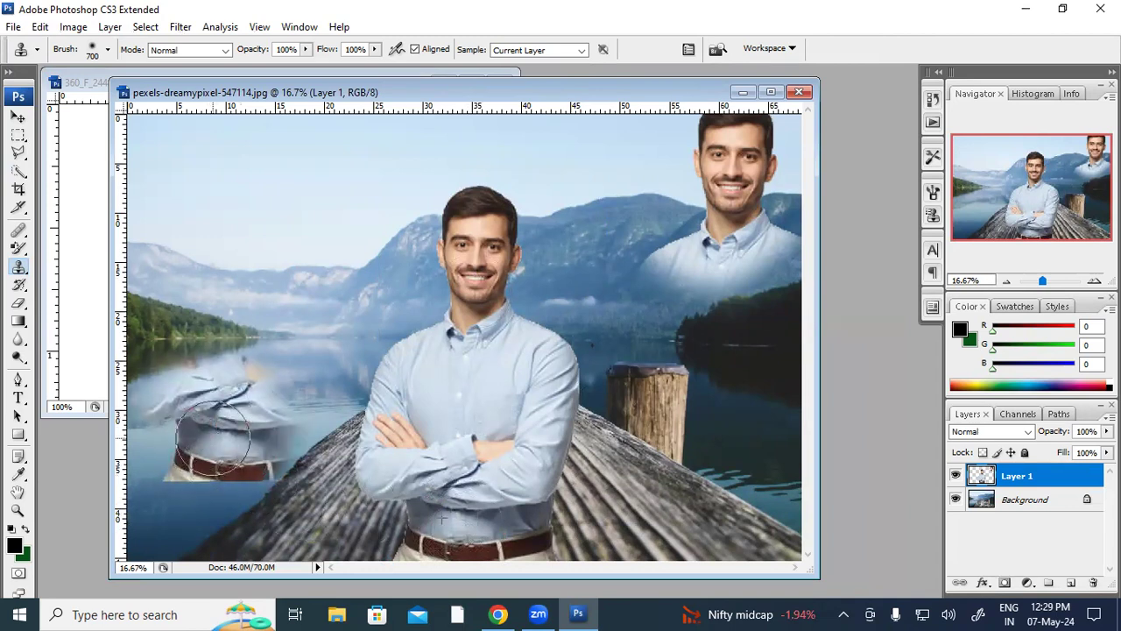
{"action": "key", "text": "ctrl+z"}
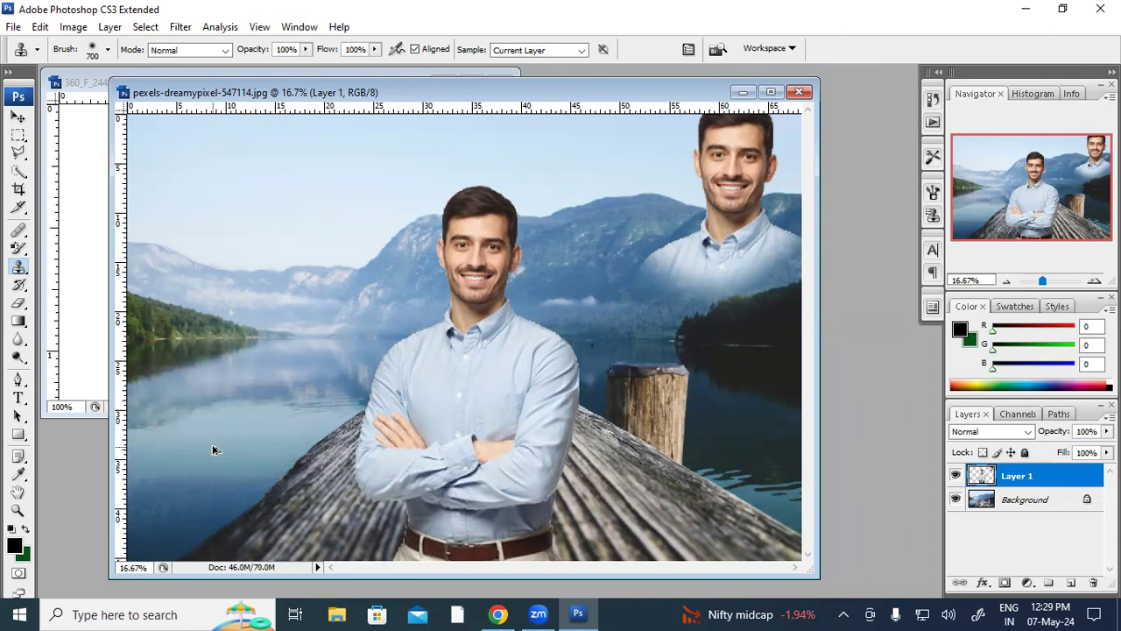
Step: Clone the man's head and shoulders onto the left side of the lake photo, and minimize that document
{"action": "left_click", "coordinate": [473, 272], "text": "alt"}
{"action": "mouse_move", "coordinate": [204, 259]}
{"action": "left_mouse_down"}
{"action": "mouse_move", "coordinate": [210, 246]}
{"action": "mouse_move", "coordinate": [163, 179]}
{"action": "mouse_move", "coordinate": [188, 271]}
{"action": "mouse_move", "coordinate": [166, 347]}
{"action": "mouse_move", "coordinate": [219, 298]}
{"action": "mouse_move", "coordinate": [192, 197]}
{"action": "mouse_move", "coordinate": [302, 350]}
{"action": "left_mouse_up"}
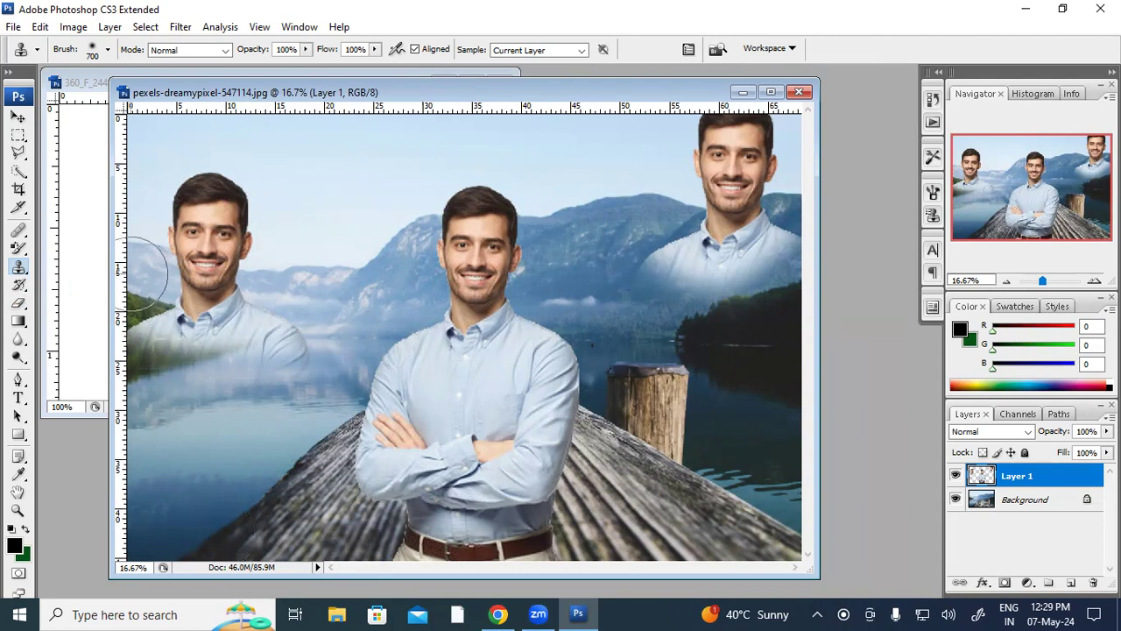
{"action": "left_click", "coordinate": [742, 92]}
{"action": "double_click", "coordinate": [573, 232]}
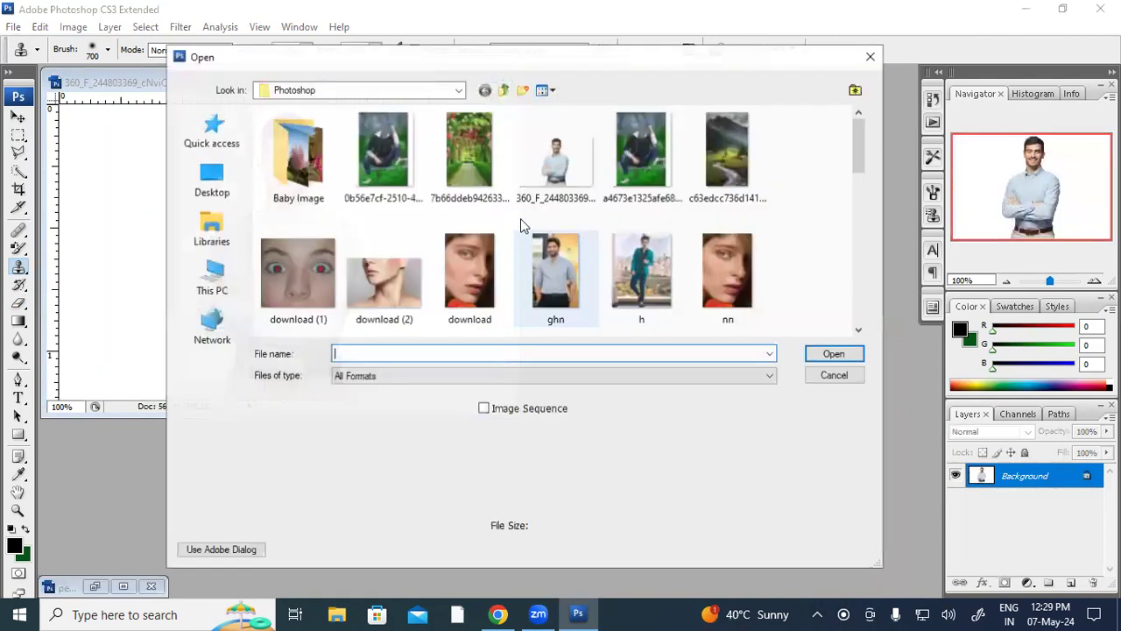
{"action": "double_click", "coordinate": [307, 167]}
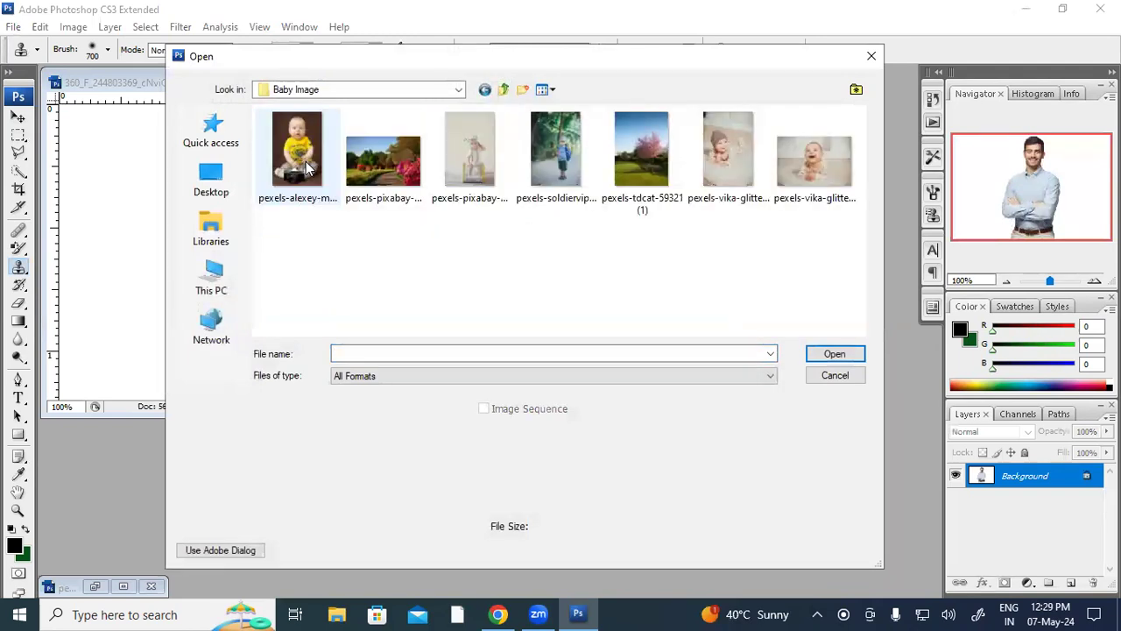
{"action": "left_click", "coordinate": [871, 56]}
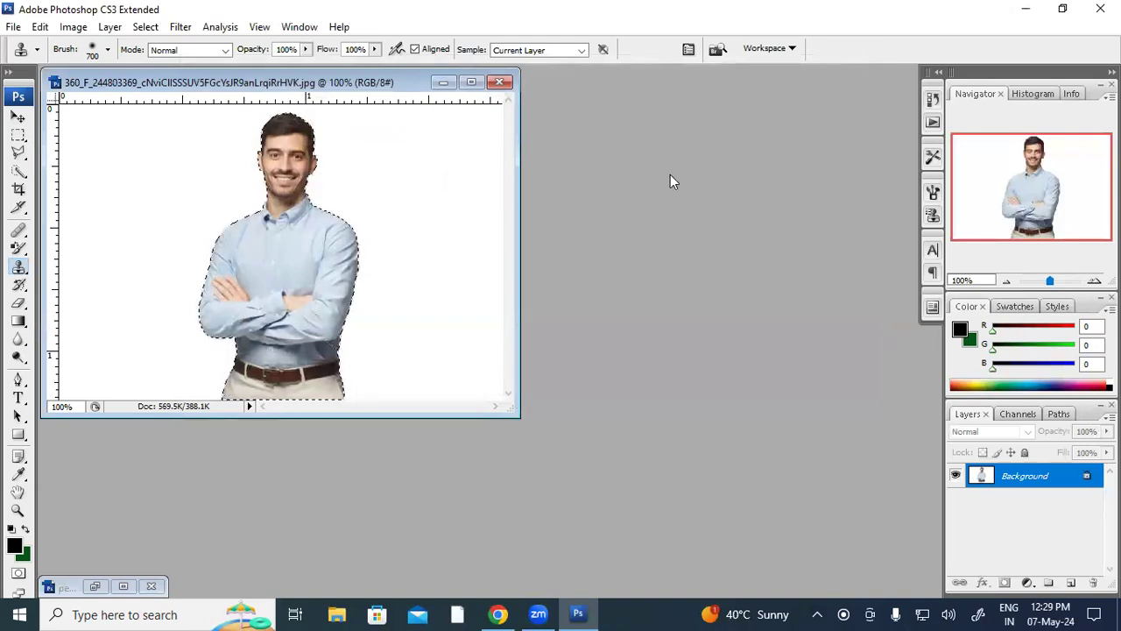
Step: Open pexels-lum3n-44775-295771.jpg from the Photoshop folder and move its window beside the portrait
{"action": "key", "text": "ctrl+o"}
{"action": "scroll", "coordinate": [506, 216], "scroll_direction": "down", "scroll_amount": 3}
{"action": "scroll", "coordinate": [506, 217], "scroll_direction": "down", "scroll_amount": 6}
{"action": "scroll", "coordinate": [506, 217], "scroll_direction": "up", "scroll_amount": 6}
{"action": "scroll", "coordinate": [507, 216], "scroll_direction": "down", "scroll_amount": 3}
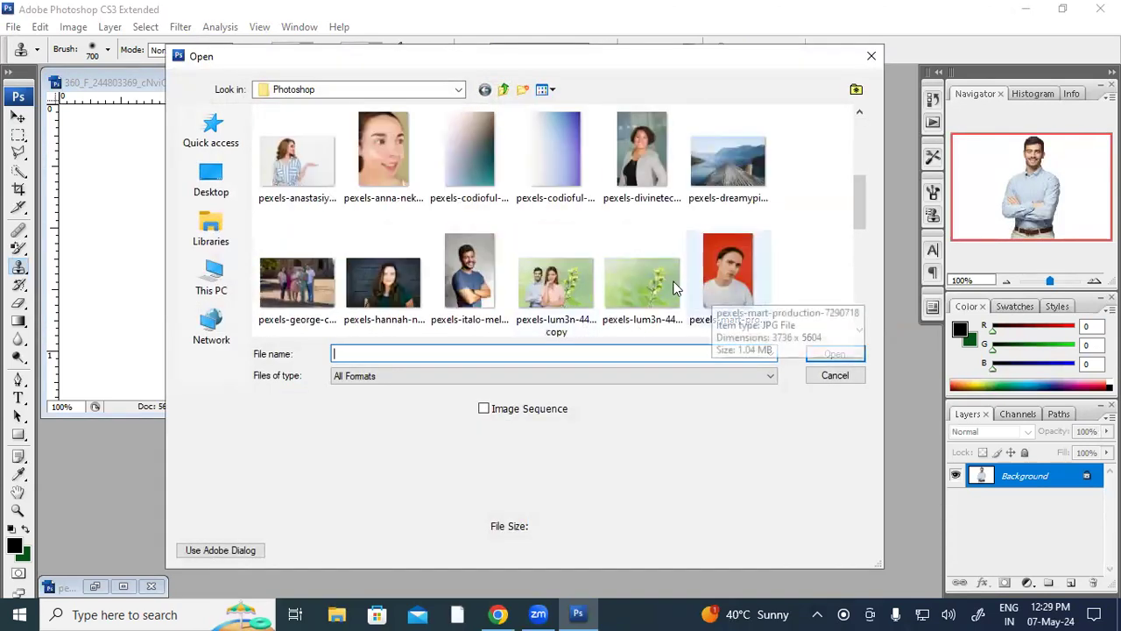
{"action": "double_click", "coordinate": [649, 282]}
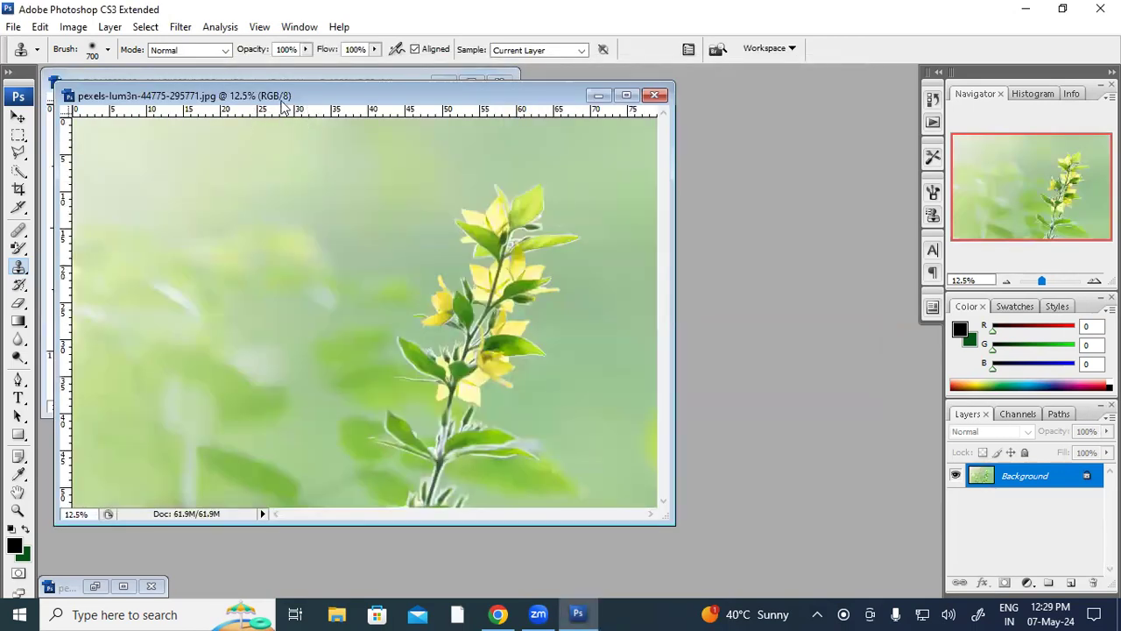
{"action": "left_click_drag", "start_coordinate": [280, 99], "coordinate": [642, 132]}
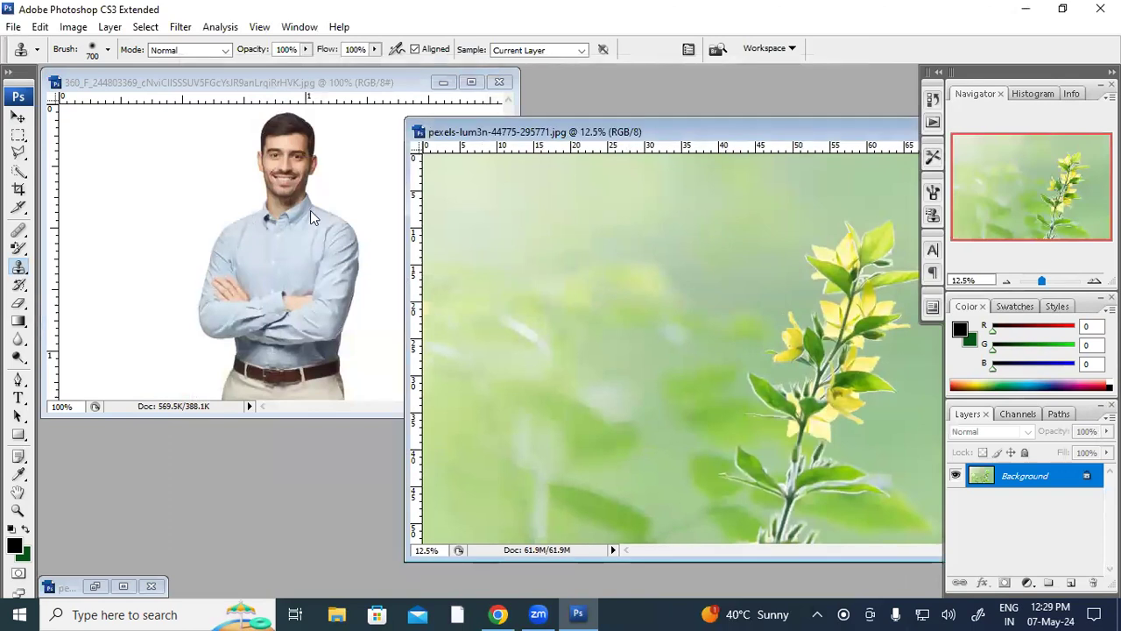
Step: Define the entire flower photo as a pattern and minimize its document
{"action": "left_click_drag", "start_coordinate": [701, 138], "coordinate": [441, 113]}
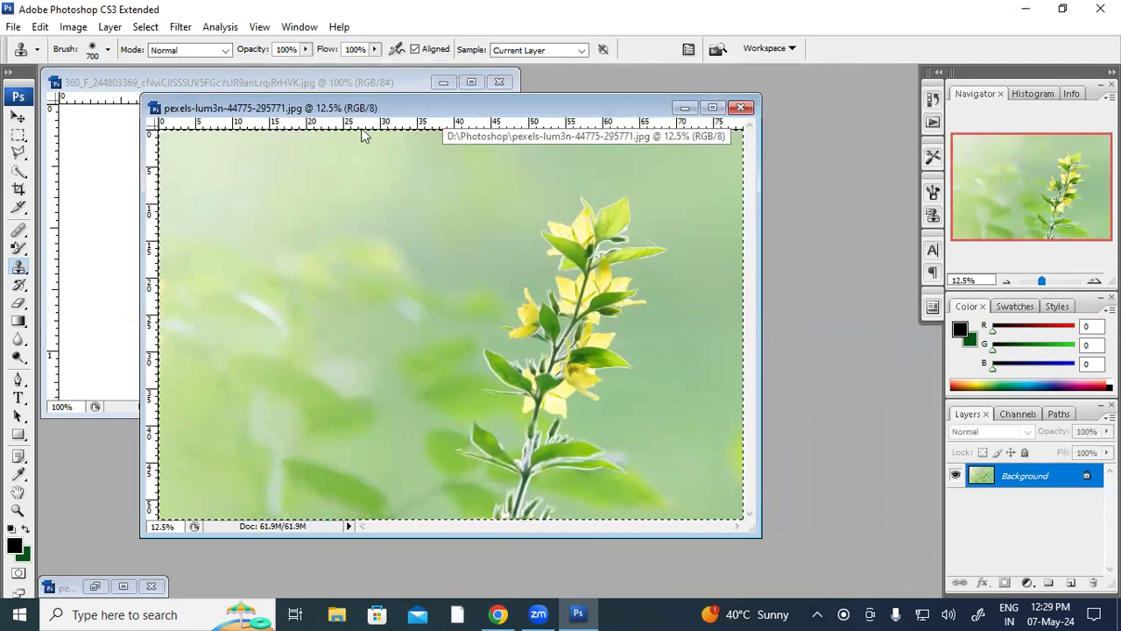
{"action": "left_click", "coordinate": [40, 27]}
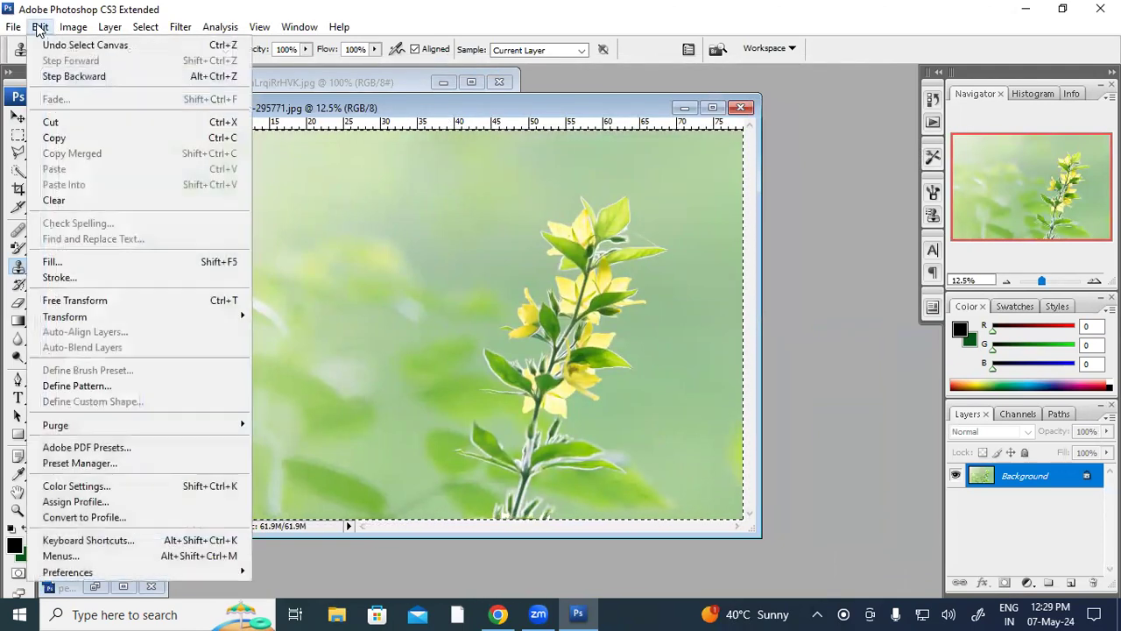
{"action": "left_click", "coordinate": [63, 387]}
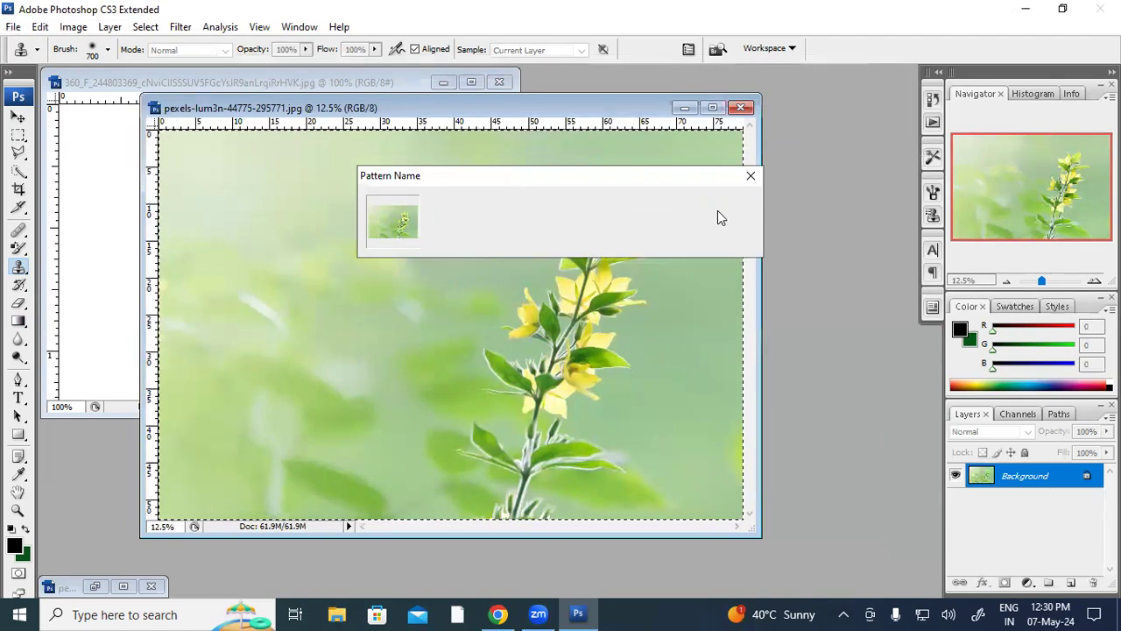
{"action": "left_click", "coordinate": [722, 213]}
{"action": "left_click", "coordinate": [684, 107]}
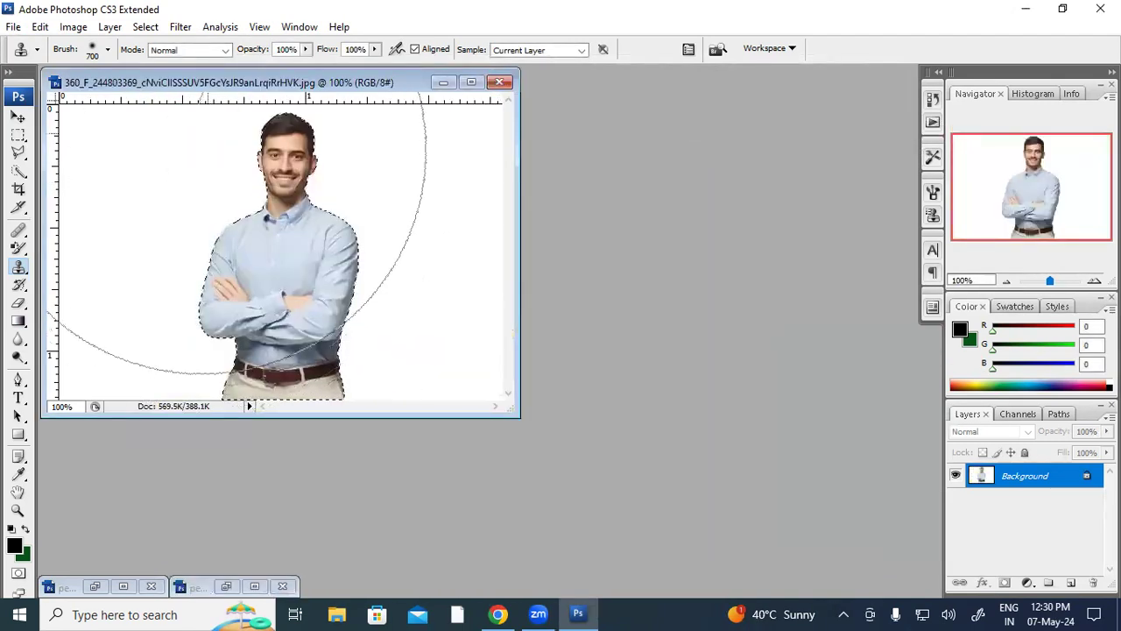
Step: Move and enlarge the portrait's window, and invert the selection so the white background around the man is selected
{"action": "left_click_drag", "start_coordinate": [306, 82], "coordinate": [403, 137]}
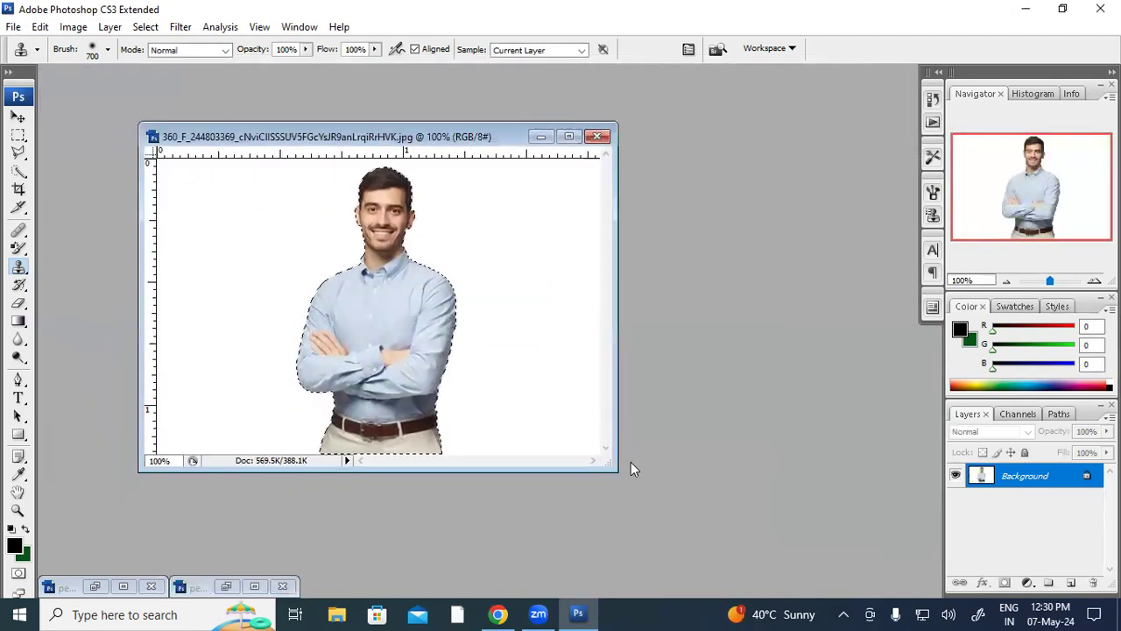
{"action": "left_click_drag", "start_coordinate": [606, 465], "coordinate": [680, 544]}
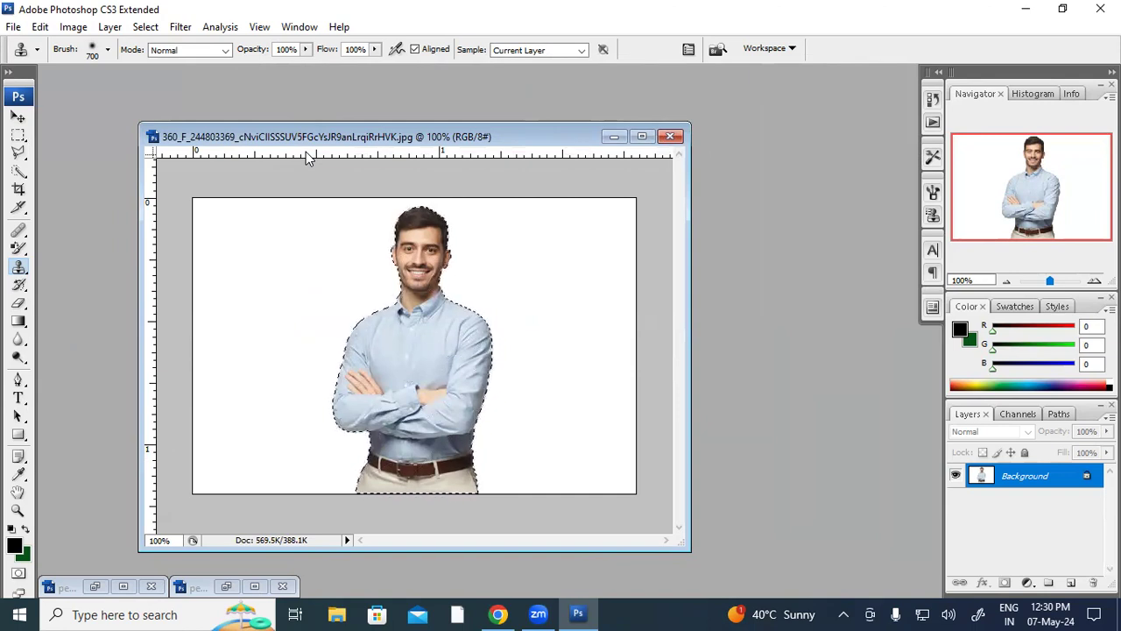
{"action": "key", "text": "ctrl+shift+i"}
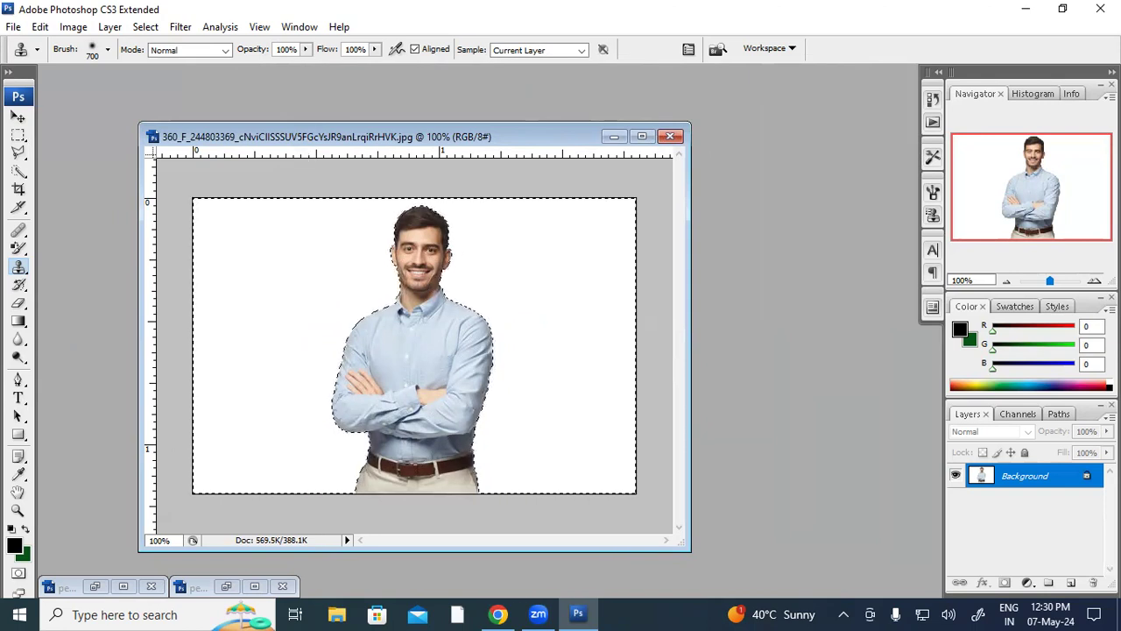
Step: Choose the Pattern Stamp tool with the flower pattern for painting the portrait's background
{"action": "right_click", "coordinate": [18, 266]}
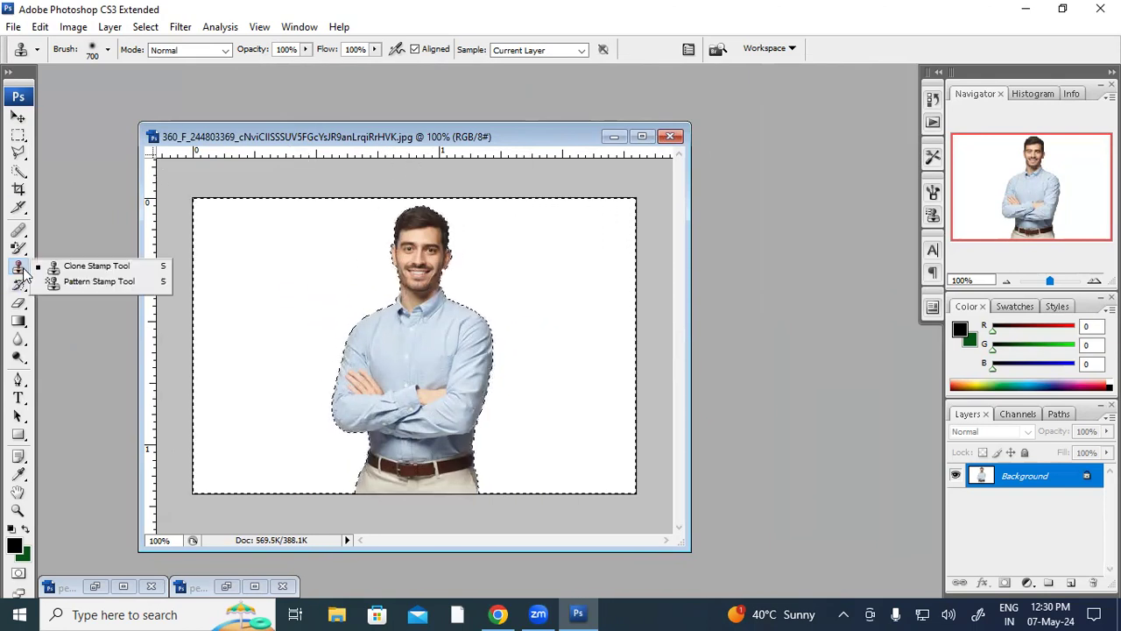
{"action": "left_click", "coordinate": [69, 284]}
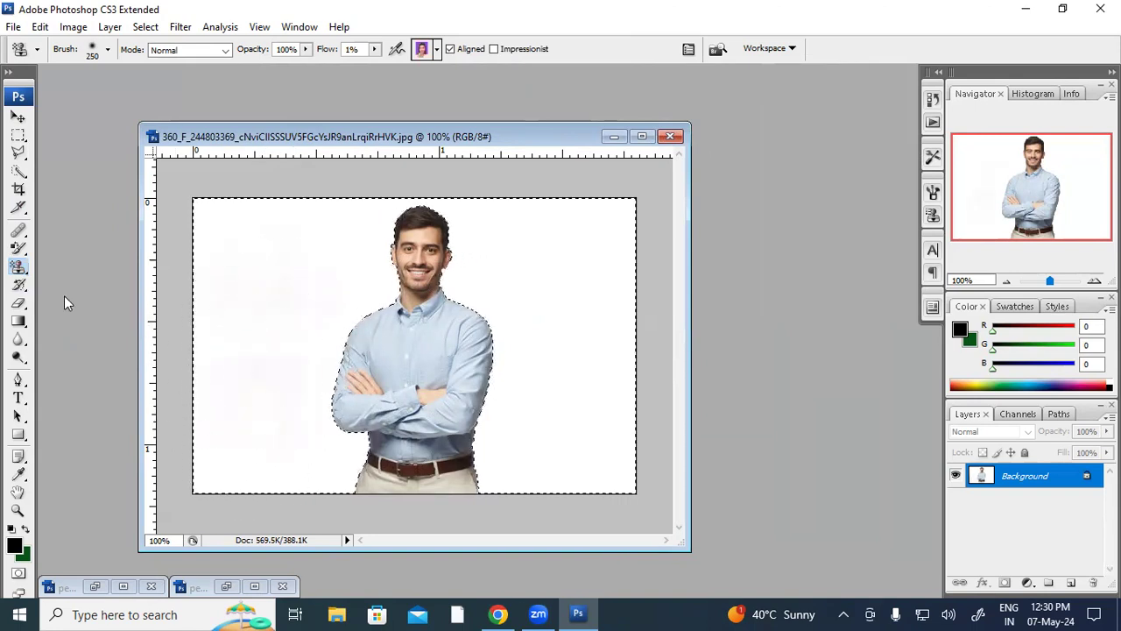
{"action": "right_click", "coordinate": [18, 266]}
{"action": "left_click", "coordinate": [79, 285]}
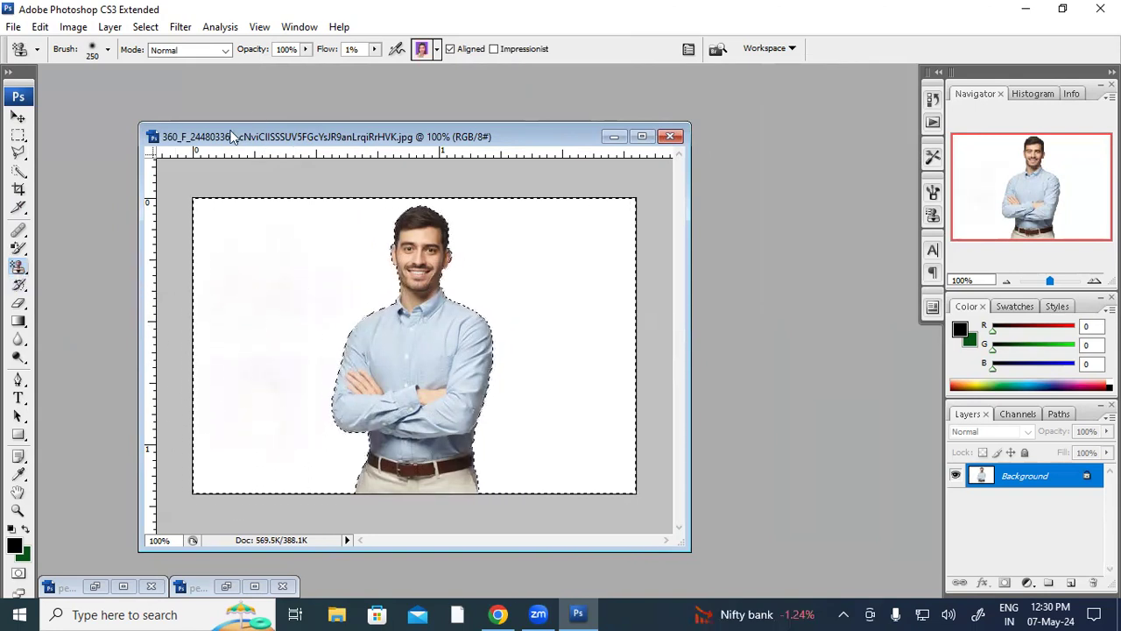
{"action": "left_click", "coordinate": [436, 49]}
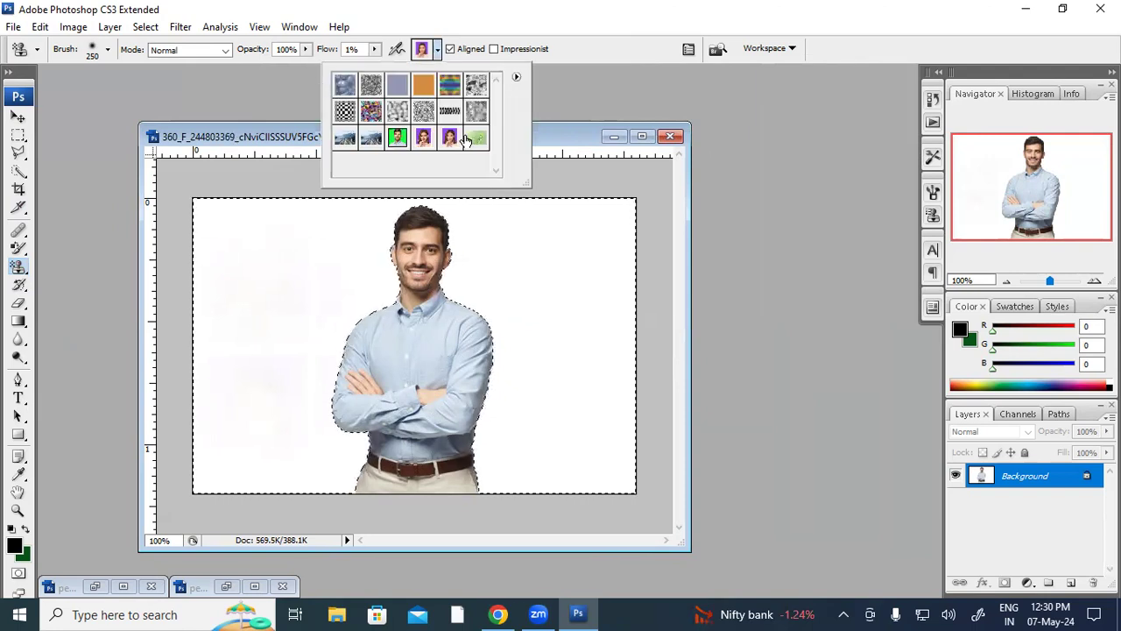
{"action": "left_click", "coordinate": [380, 254]}
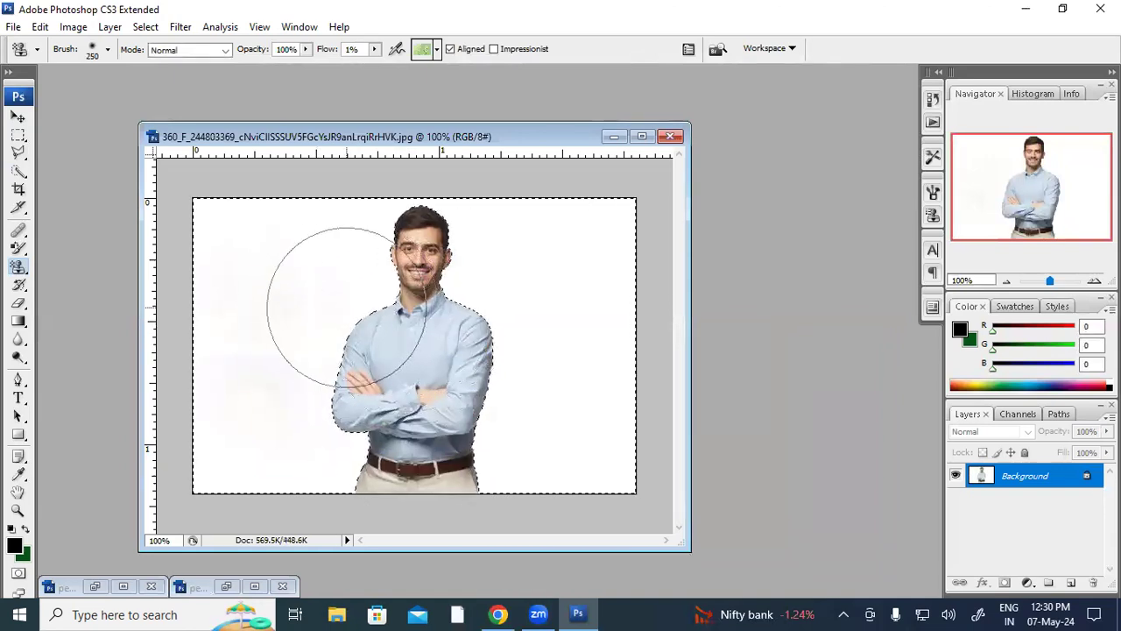
Step: Maximize the portrait and try painting the area beside the man with the flower pattern at 1% flow, then deselect
{"action": "double_click", "coordinate": [353, 133]}
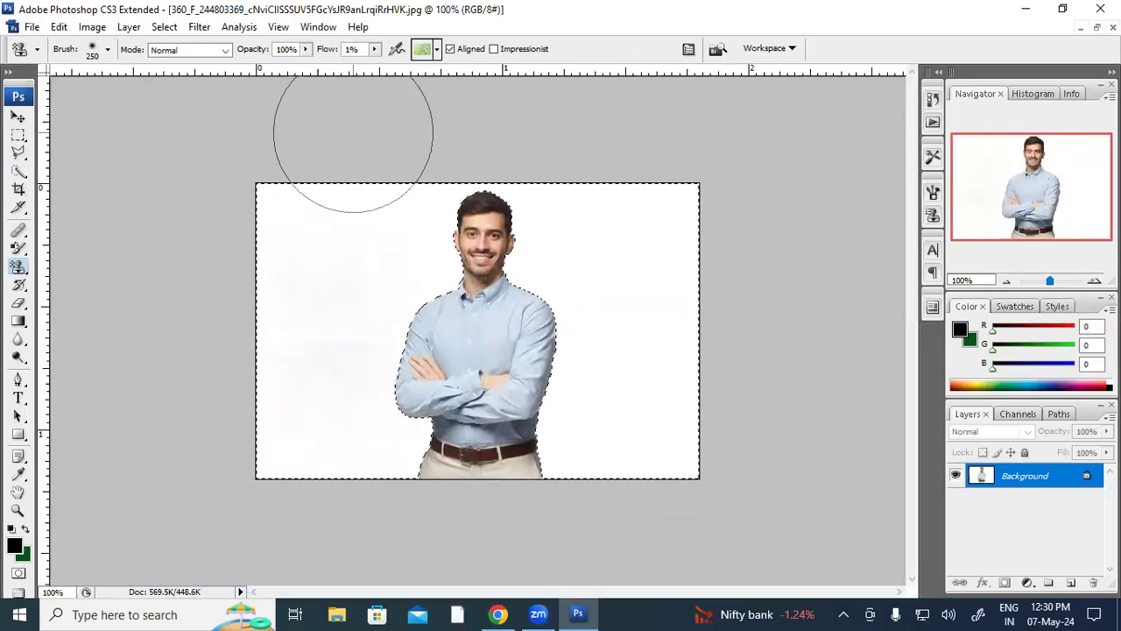
{"action": "left_click", "coordinate": [20, 267]}
{"action": "left_click", "coordinate": [69, 286]}
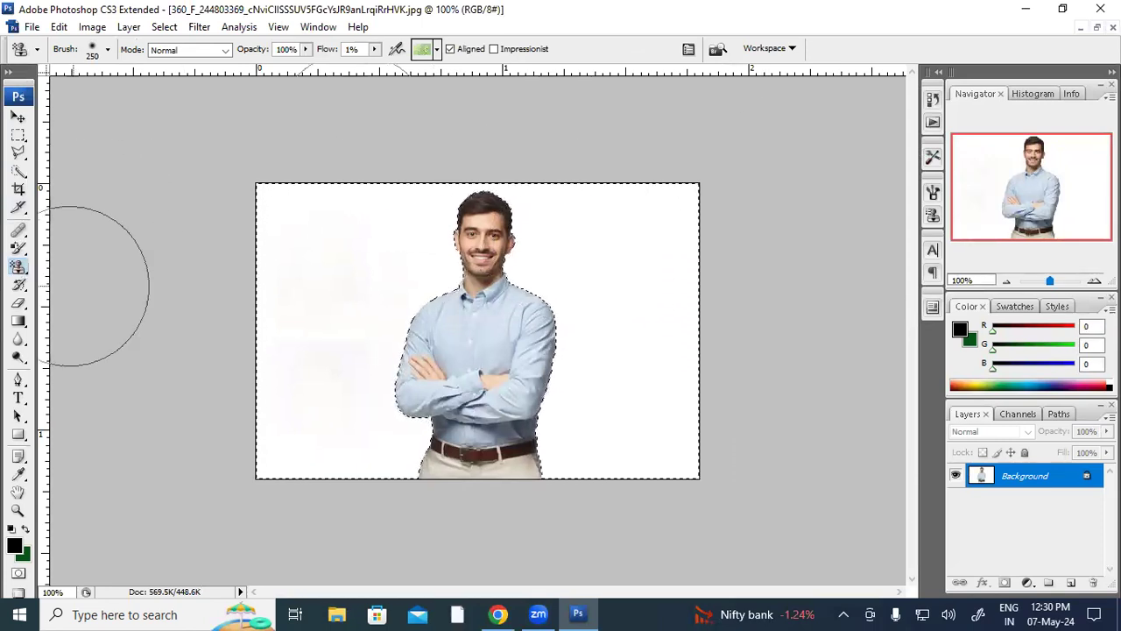
{"action": "key", "text": "ctrl+d"}
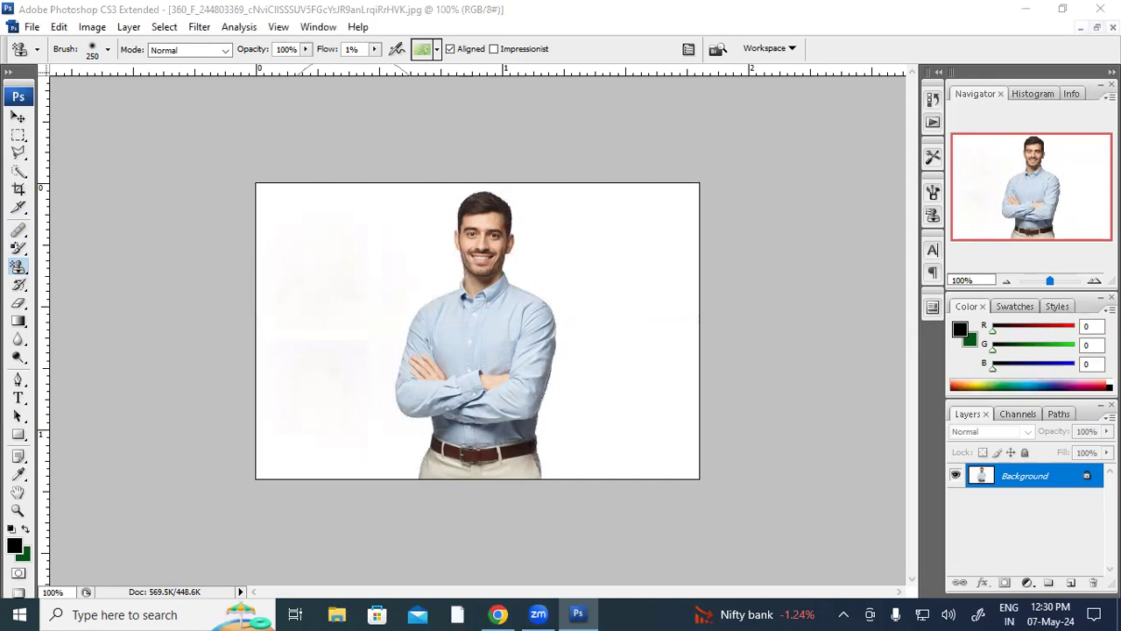
{"action": "key", "text": "ctrl+shift+d"}
{"action": "left_click", "coordinate": [437, 49]}
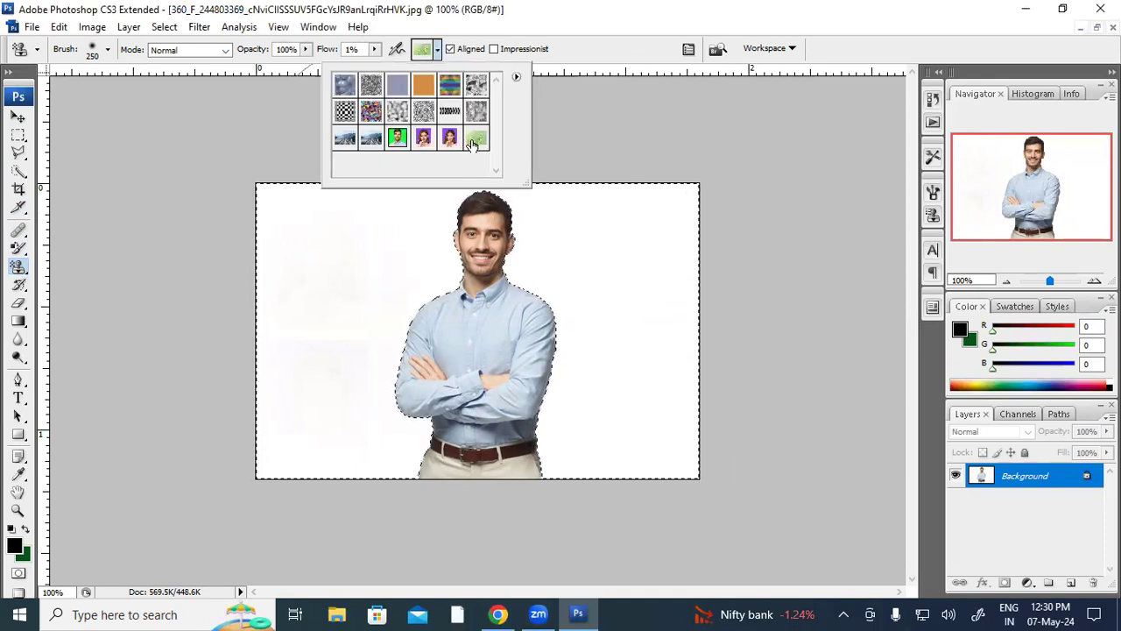
{"action": "left_click", "coordinate": [386, 295]}
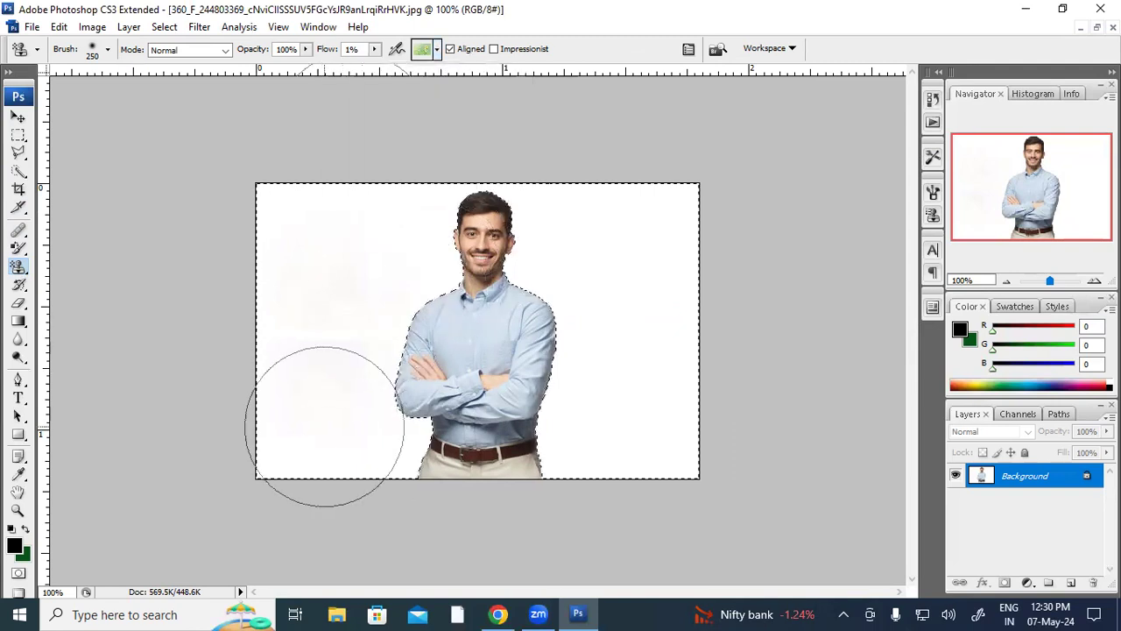
{"action": "key", "text": "ctrl+d"}
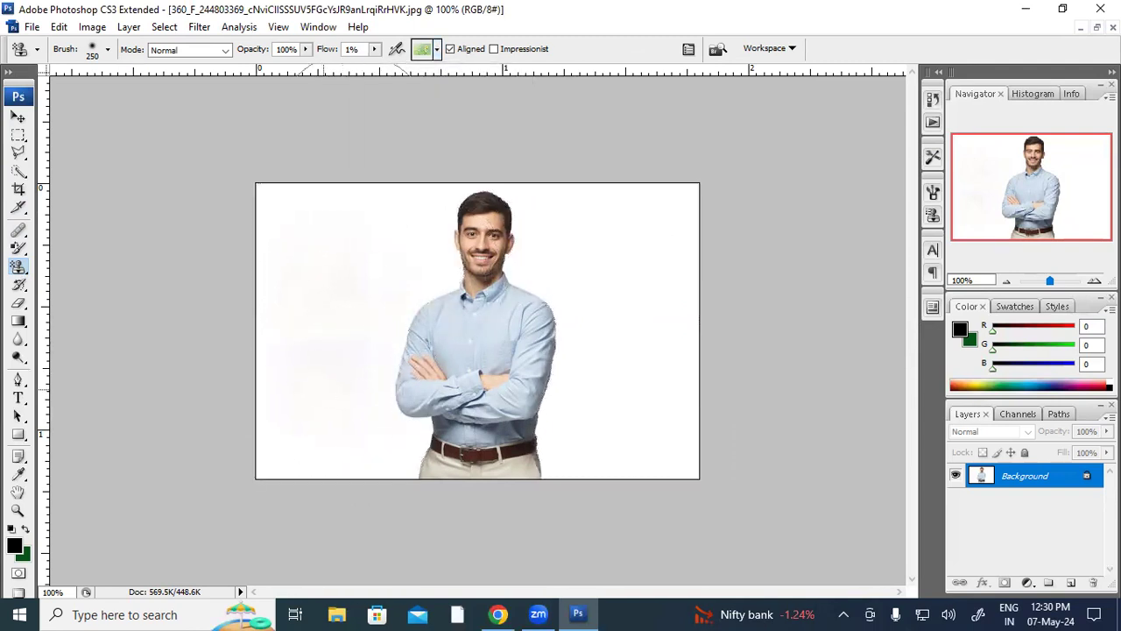
Step: Reselect the background around the man and paint it with the flower pattern using the Pattern Stamp at 100% flow
{"action": "left_click", "coordinate": [18, 172]}
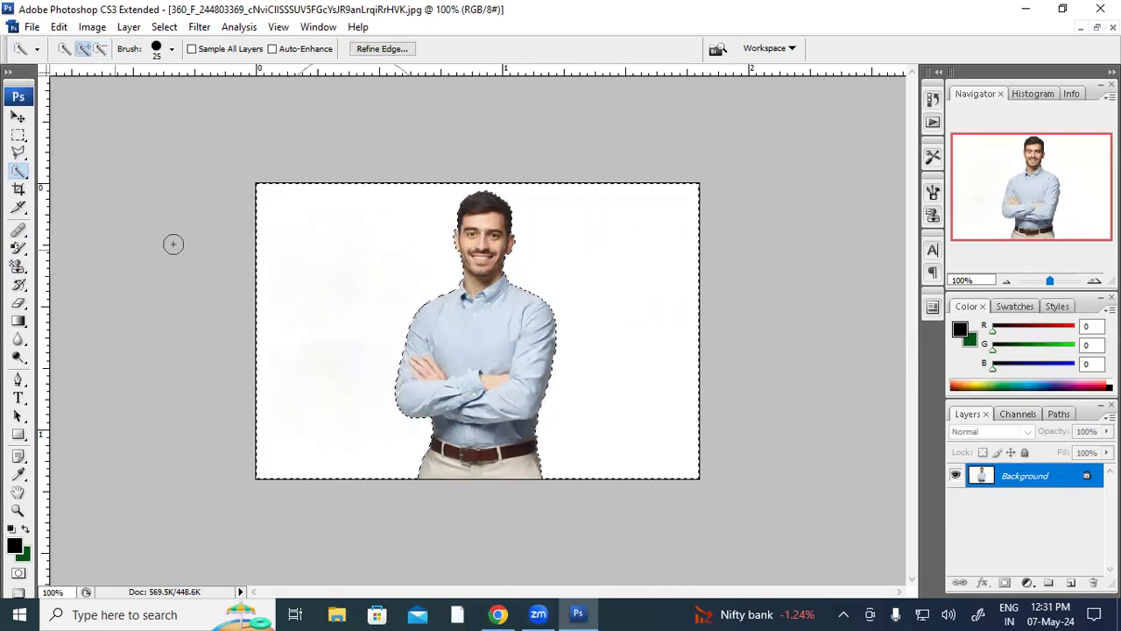
{"action": "left_click", "coordinate": [14, 268]}
{"action": "left_click", "coordinate": [75, 282]}
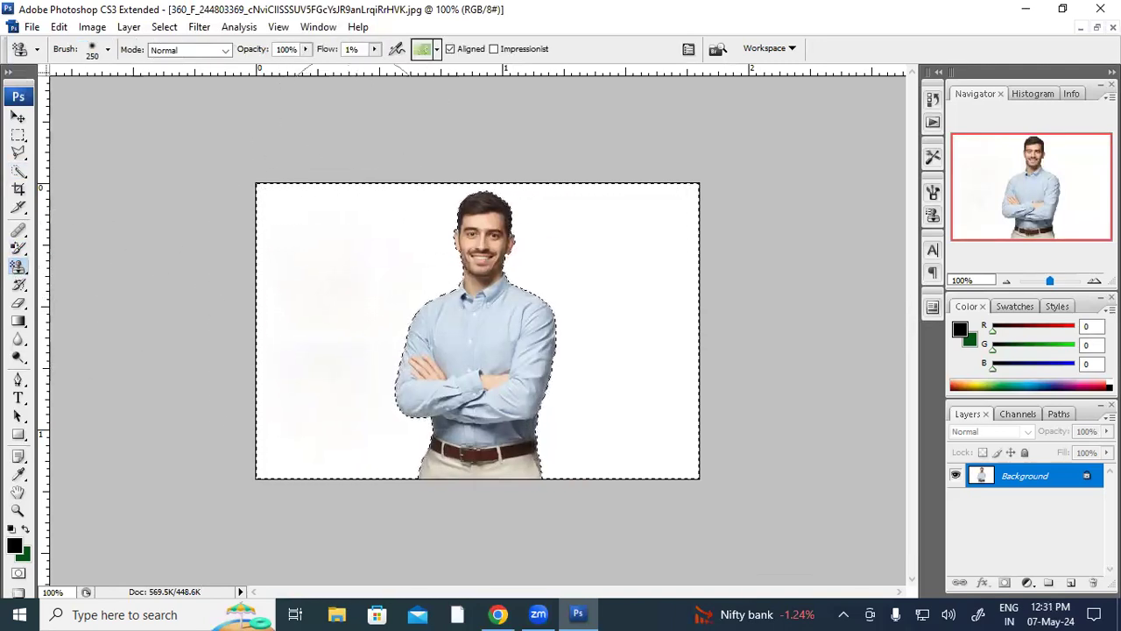
{"action": "left_click", "coordinate": [374, 49]}
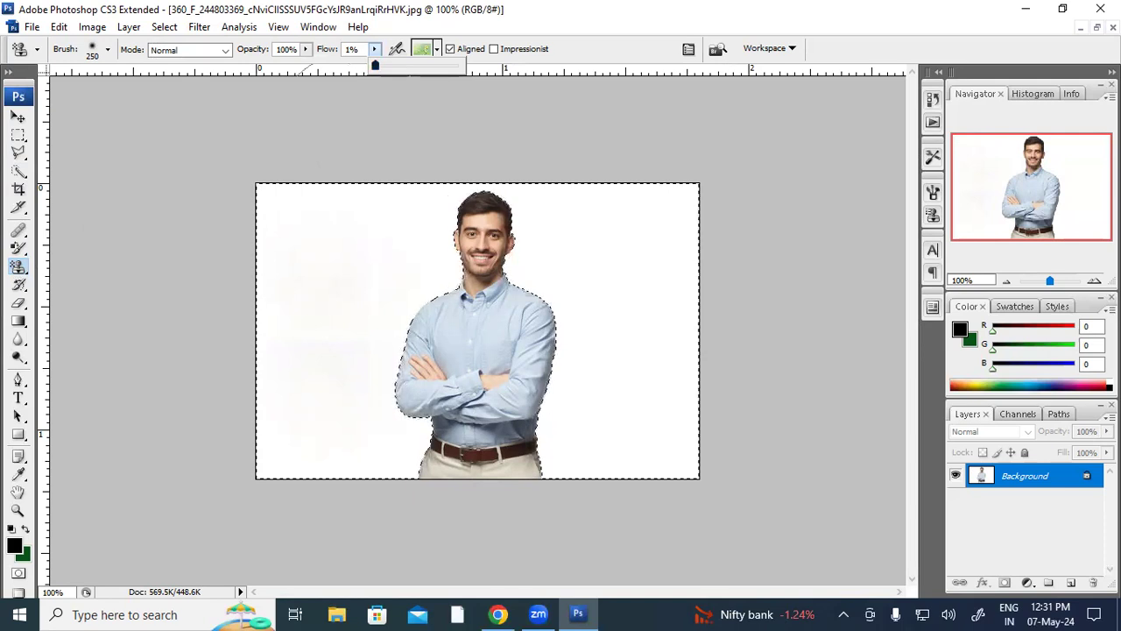
{"action": "mouse_move", "coordinate": [370, 257]}
{"action": "left_mouse_down"}
{"action": "mouse_move", "coordinate": [369, 406]}
{"action": "mouse_move", "coordinate": [343, 259]}
{"action": "mouse_move", "coordinate": [300, 434]}
{"action": "mouse_move", "coordinate": [403, 230]}
{"action": "mouse_move", "coordinate": [313, 441]}
{"action": "mouse_move", "coordinate": [525, 285]}
{"action": "left_mouse_up"}
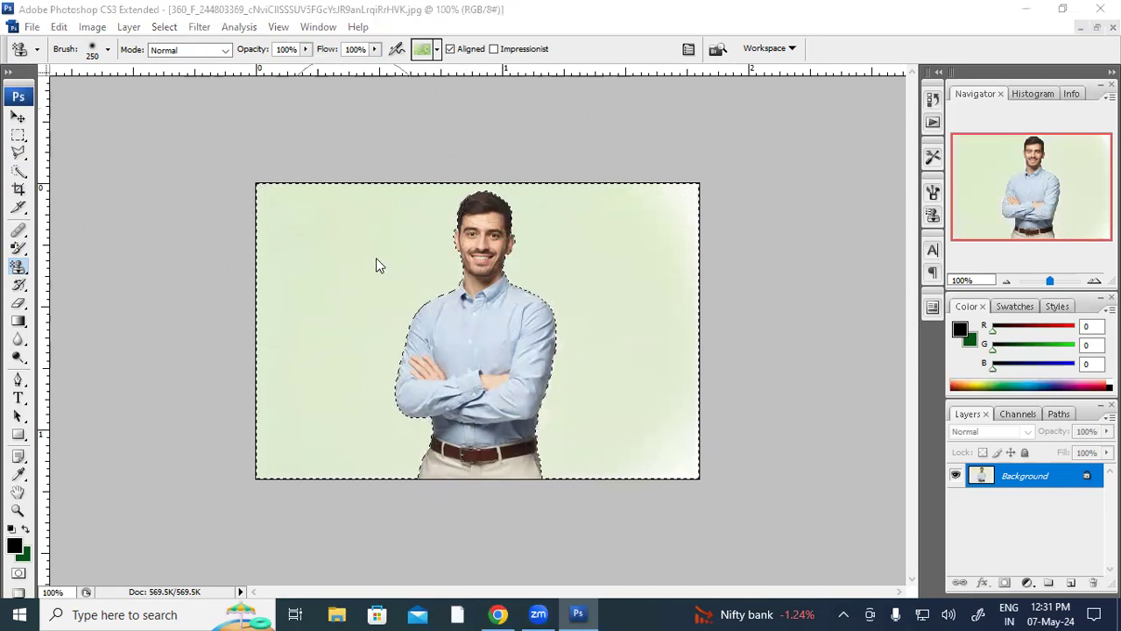
Step: Turn on Impressionist for the Pattern Stamp, brush over the background, and undo the last stroke
{"action": "left_click", "coordinate": [493, 49]}
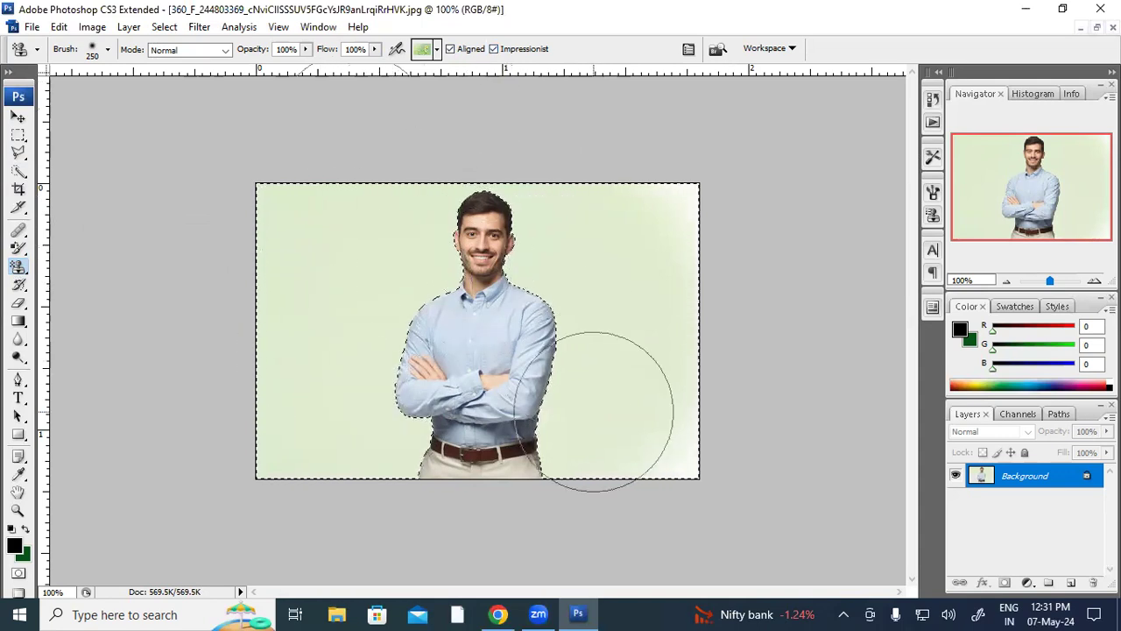
{"action": "left_click_drag", "start_coordinate": [268, 298], "coordinate": [216, 401]}
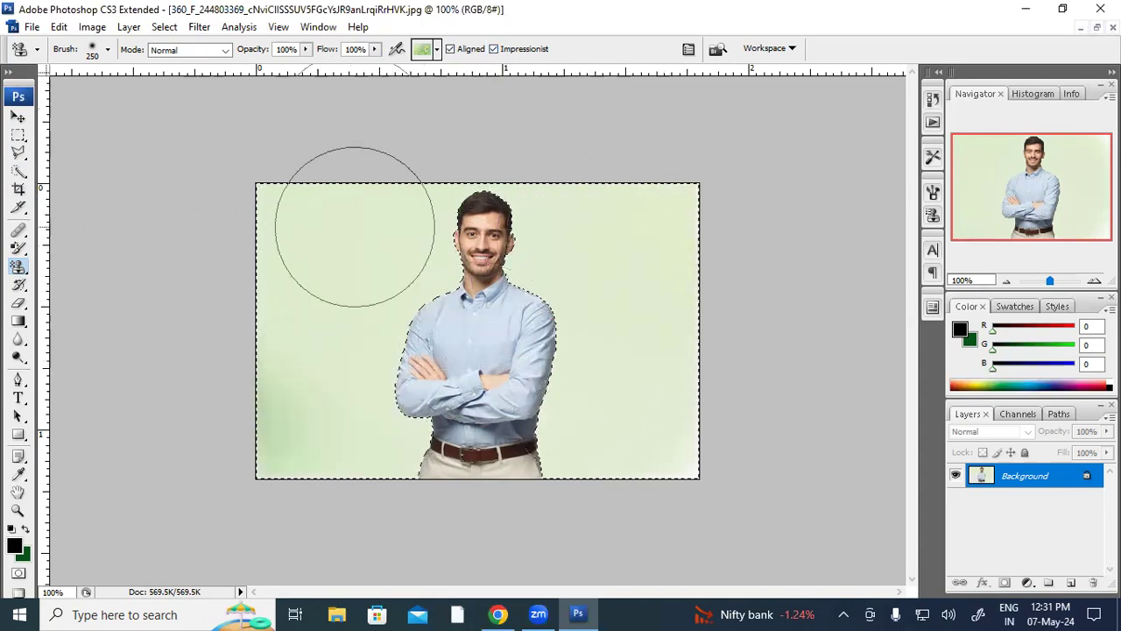
{"action": "key", "text": "ctrl+z"}
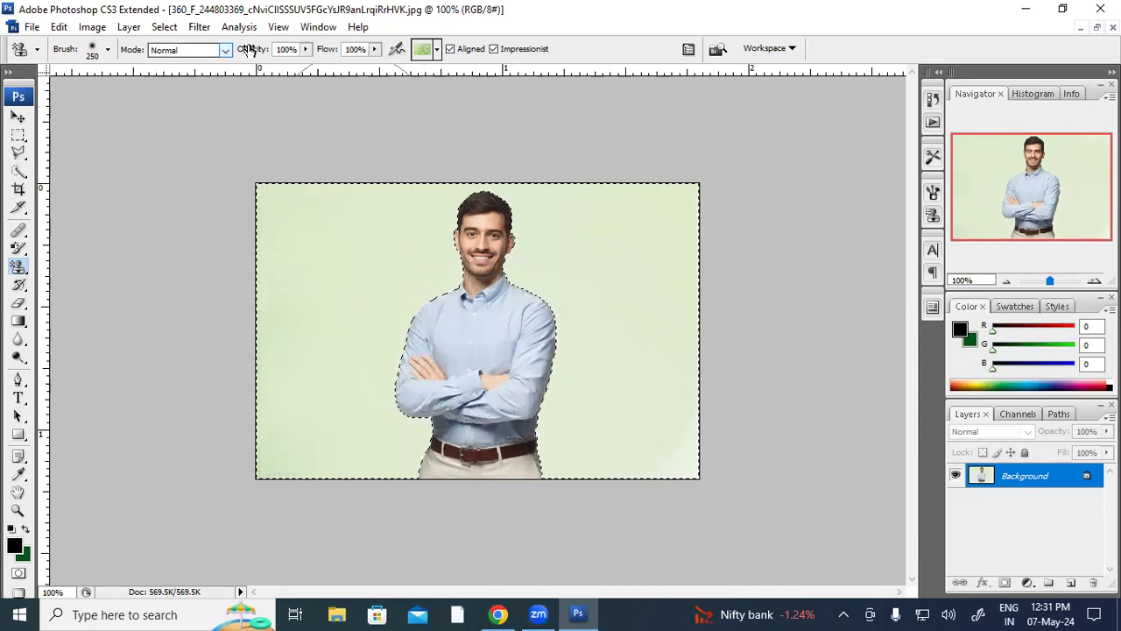
Step: Repaint the background with the Impressionist flower pattern at 77% opacity and 57% flow with Aligned turned off
{"action": "left_click", "coordinate": [306, 50]}
{"action": "left_click_drag", "start_coordinate": [305, 66], "coordinate": [287, 66]}
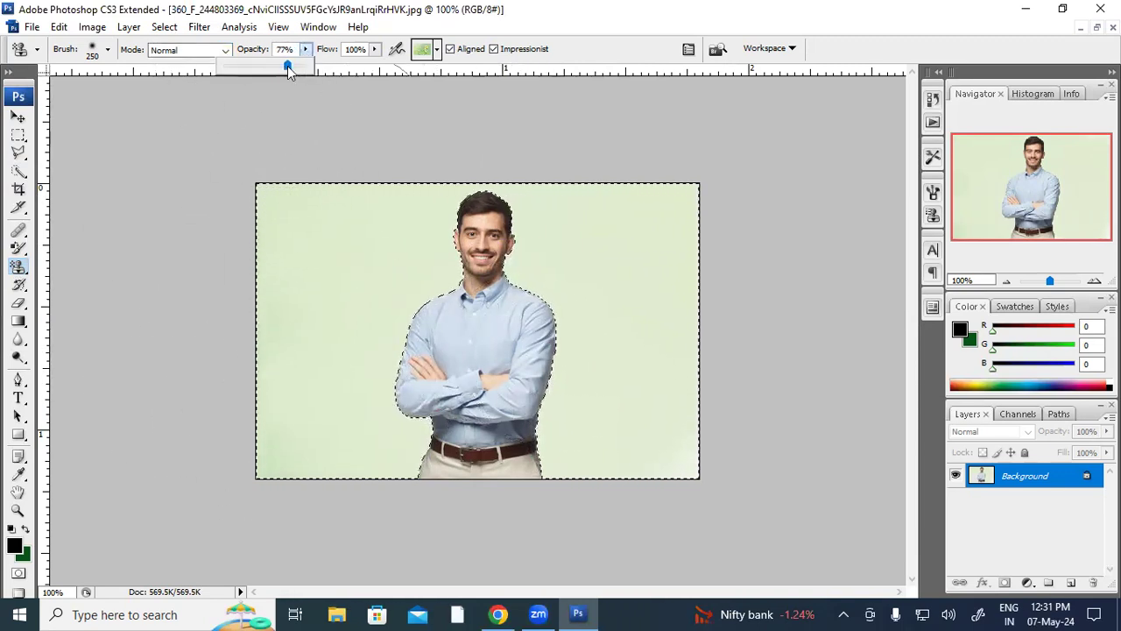
{"action": "left_click", "coordinate": [375, 49]}
{"action": "left_click_drag", "start_coordinate": [343, 71], "coordinate": [338, 70]}
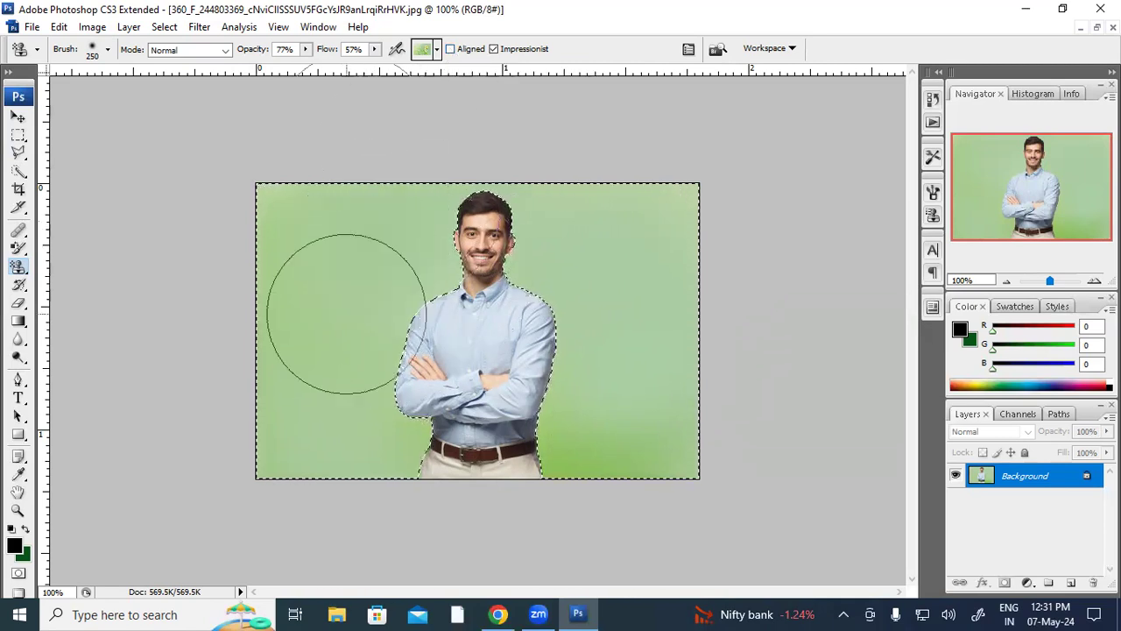
{"action": "mouse_move", "coordinate": [663, 268]}
{"action": "left_mouse_down"}
{"action": "mouse_move", "coordinate": [671, 249]}
{"action": "mouse_move", "coordinate": [675, 259]}
{"action": "left_mouse_up"}
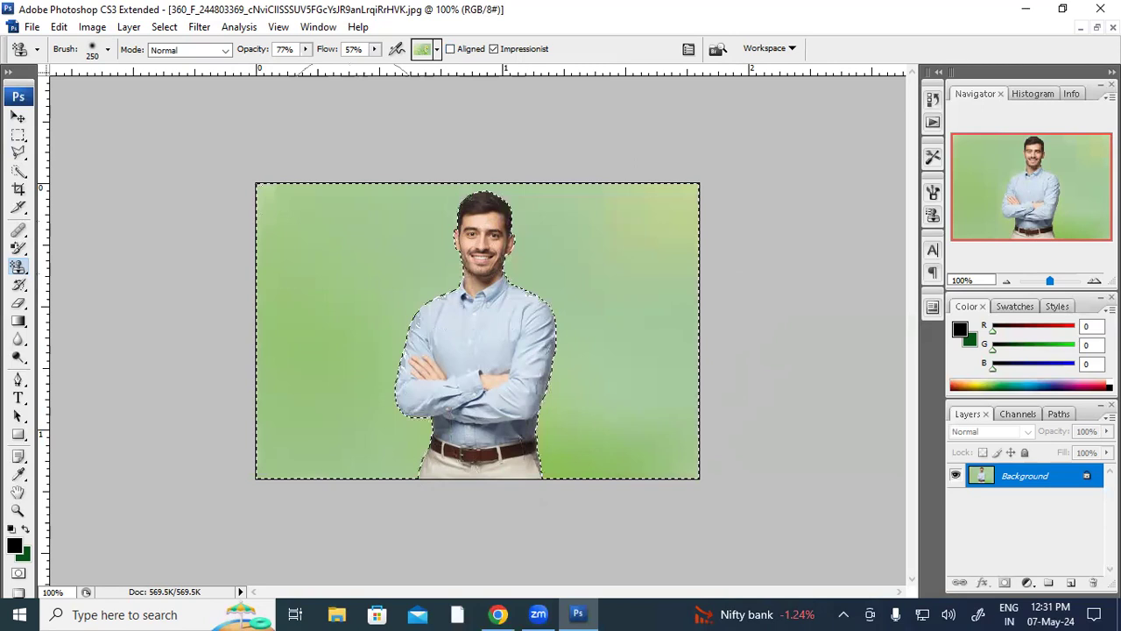
Step: Return the portrait to a floating window, and review the flower photo in an enlarged window before minimizing it
{"action": "left_click", "coordinate": [1097, 28]}
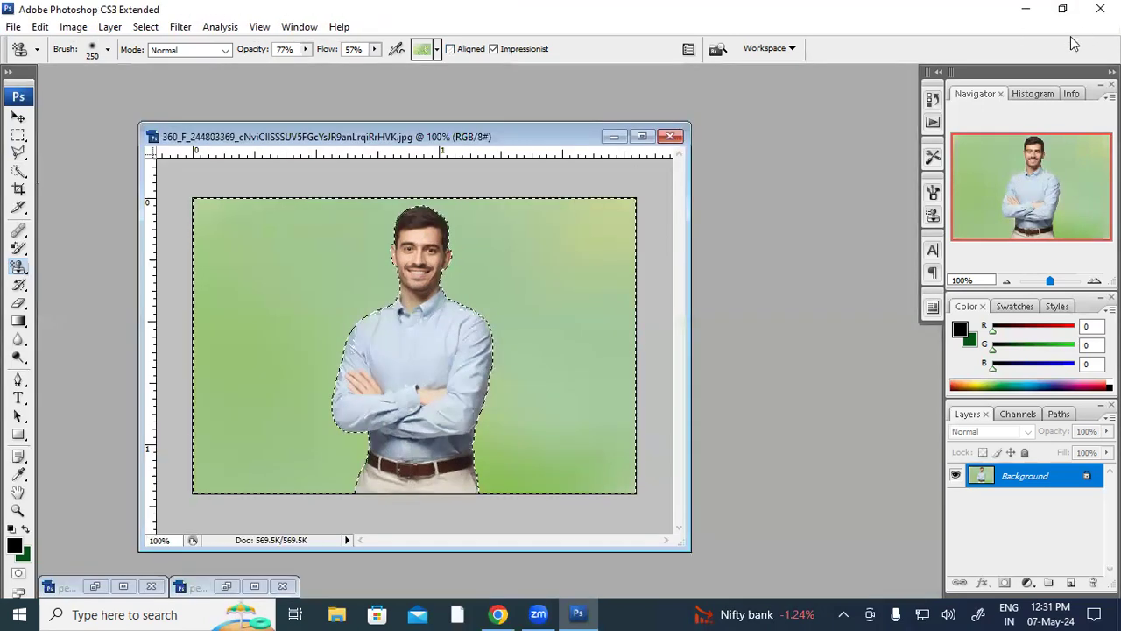
{"action": "left_click", "coordinate": [70, 589]}
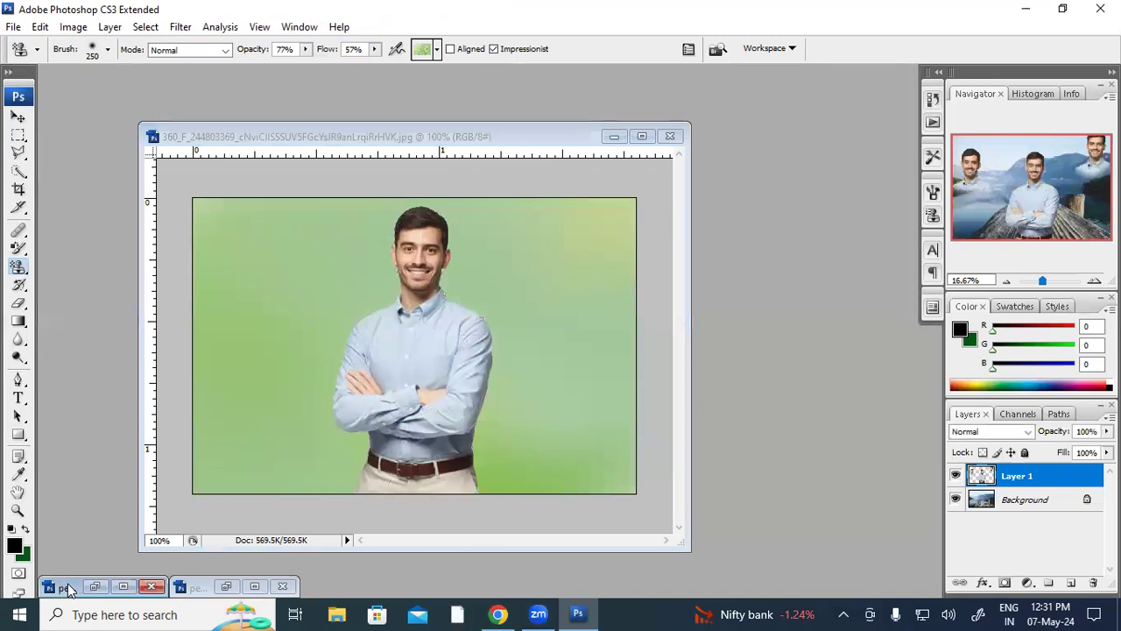
{"action": "left_click", "coordinate": [178, 589]}
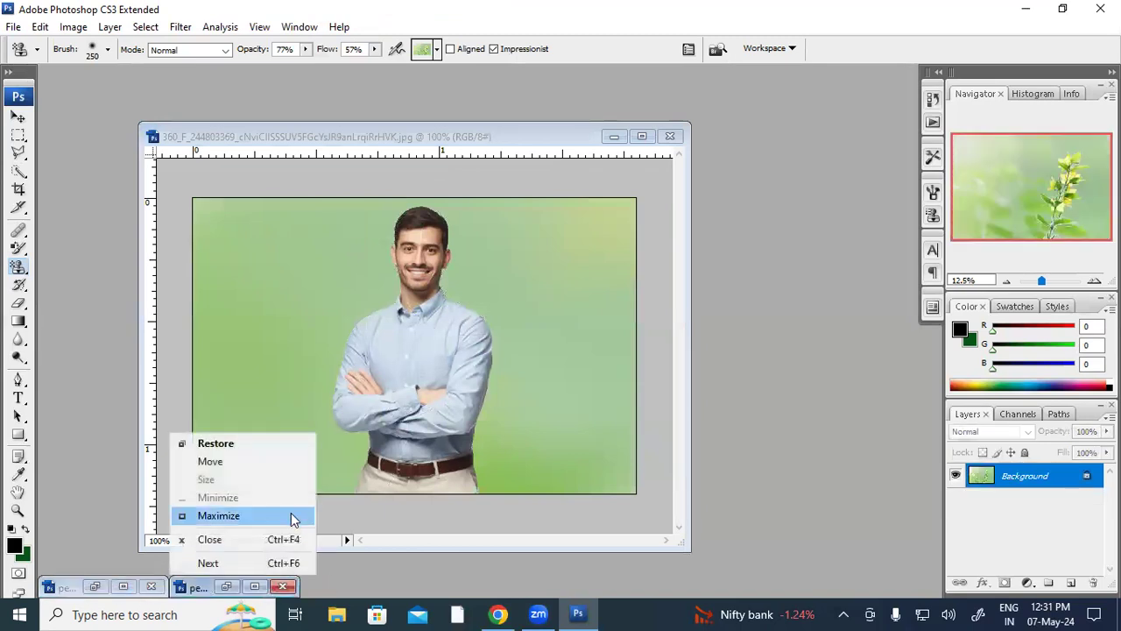
{"action": "left_click", "coordinate": [227, 587]}
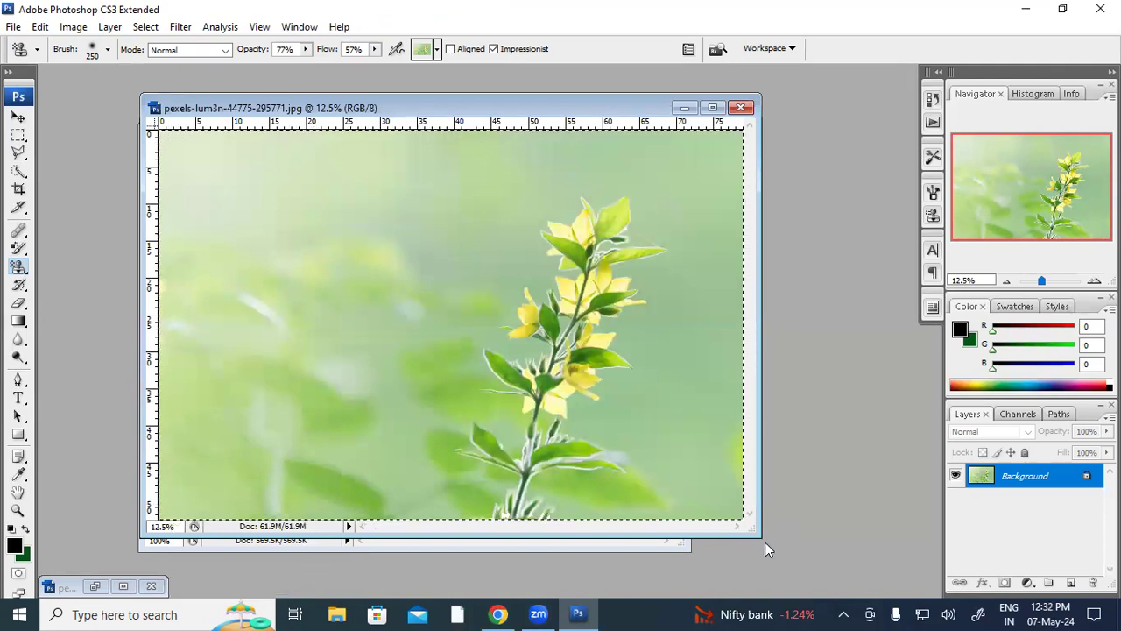
{"action": "left_click_drag", "start_coordinate": [759, 533], "coordinate": [832, 576]}
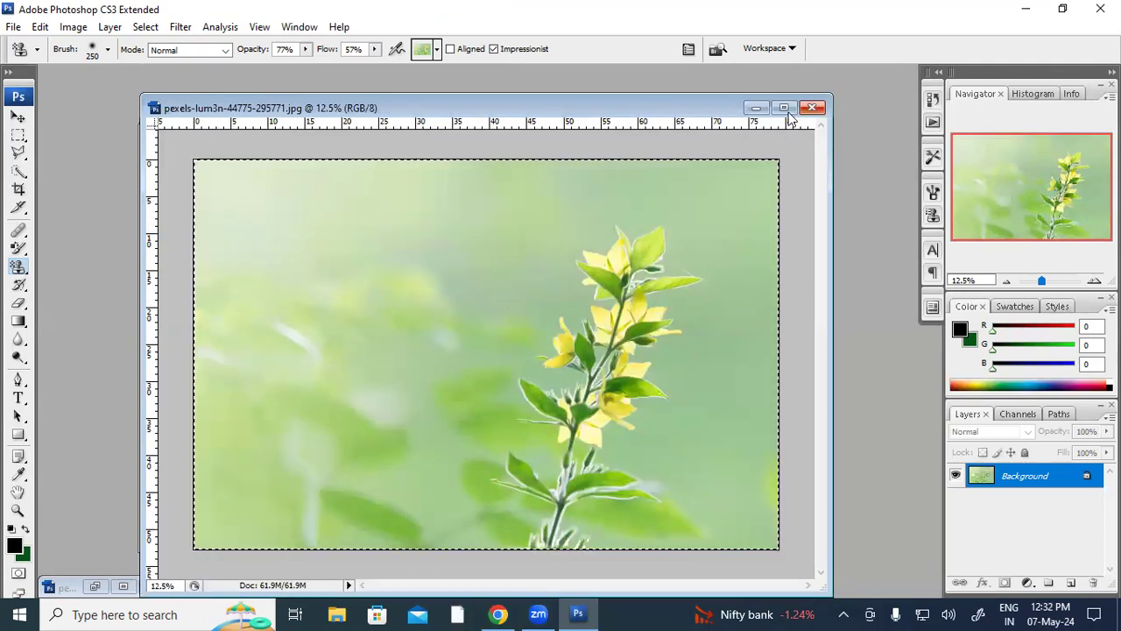
{"action": "left_click", "coordinate": [757, 107]}
Step: Open the rose archway garden photo whose name starts with 7b66ddeb942633 from the Photoshop folder
{"action": "double_click", "coordinate": [791, 216]}
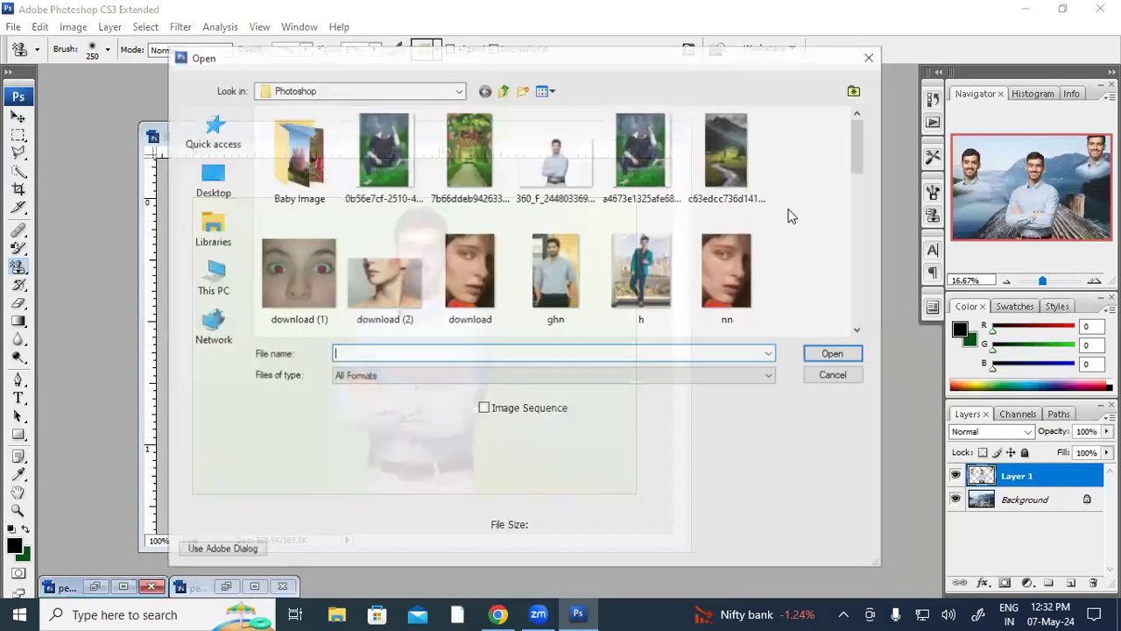
{"action": "double_click", "coordinate": [460, 179]}
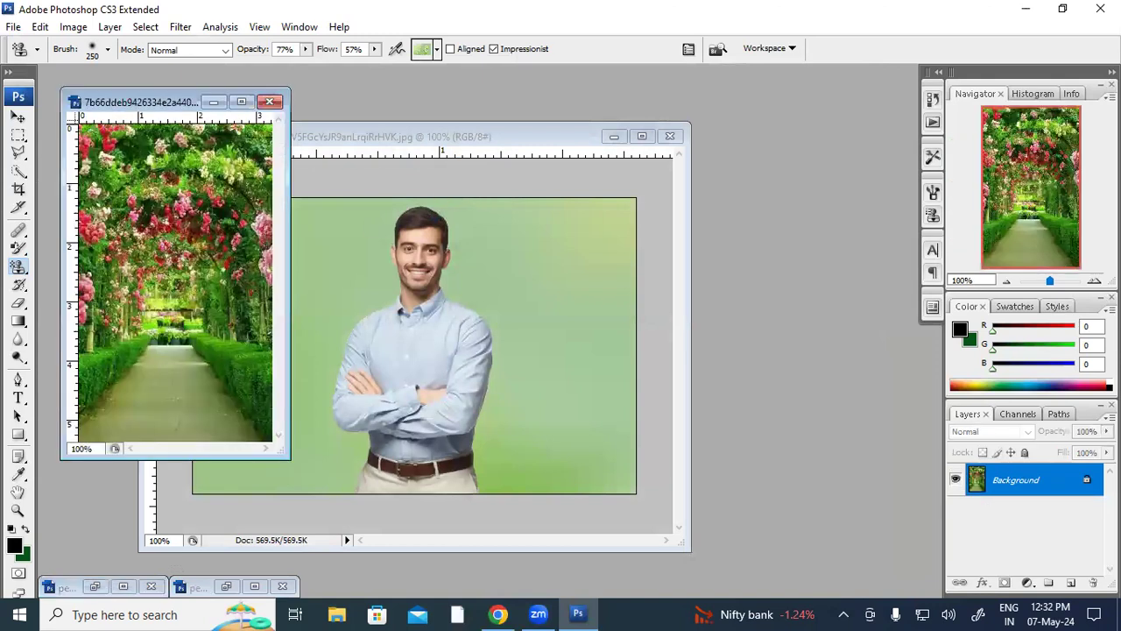
Step: Enlarge the rose archway photo's window and check the photo's image size without changing it
{"action": "left_click_drag", "start_coordinate": [280, 450], "coordinate": [392, 526]}
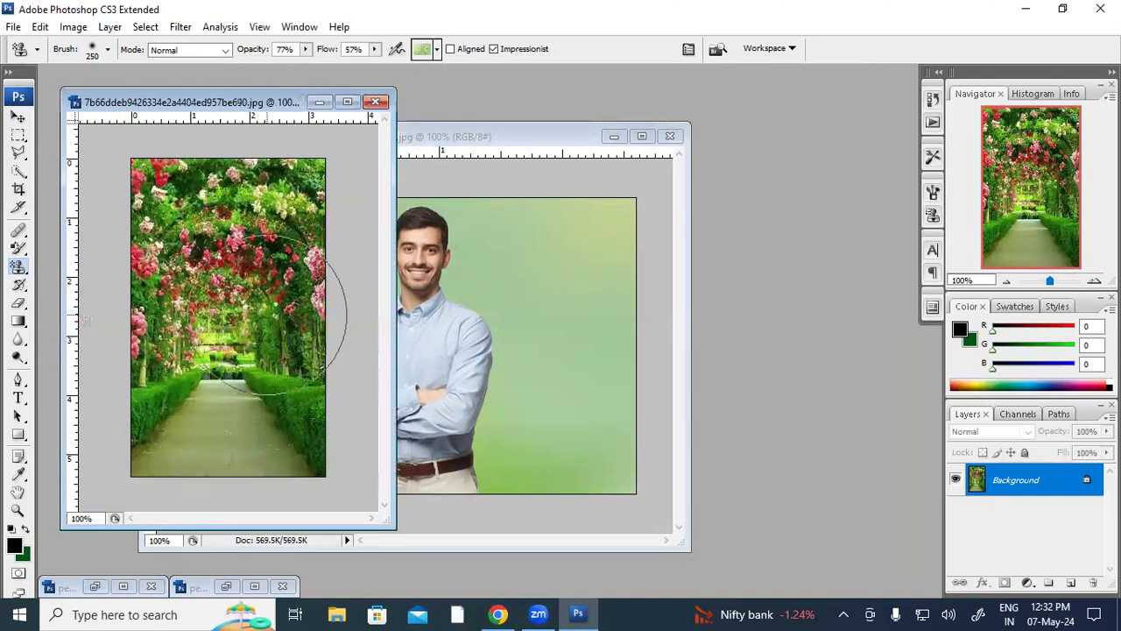
{"action": "right_click", "coordinate": [213, 103]}
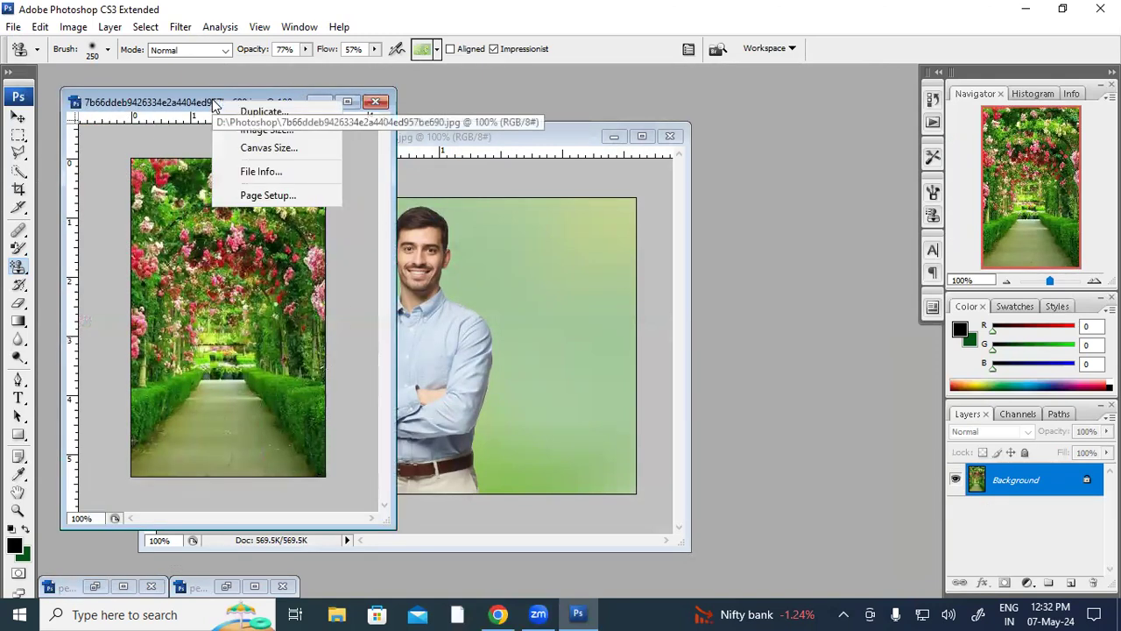
{"action": "left_click", "coordinate": [262, 130]}
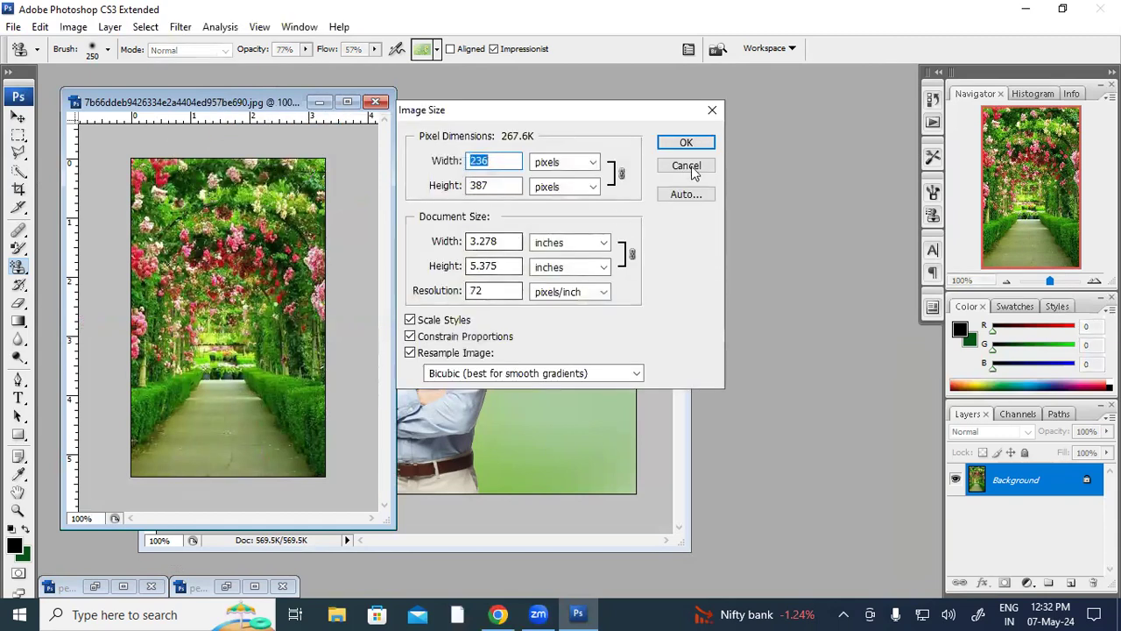
{"action": "left_click", "coordinate": [712, 112]}
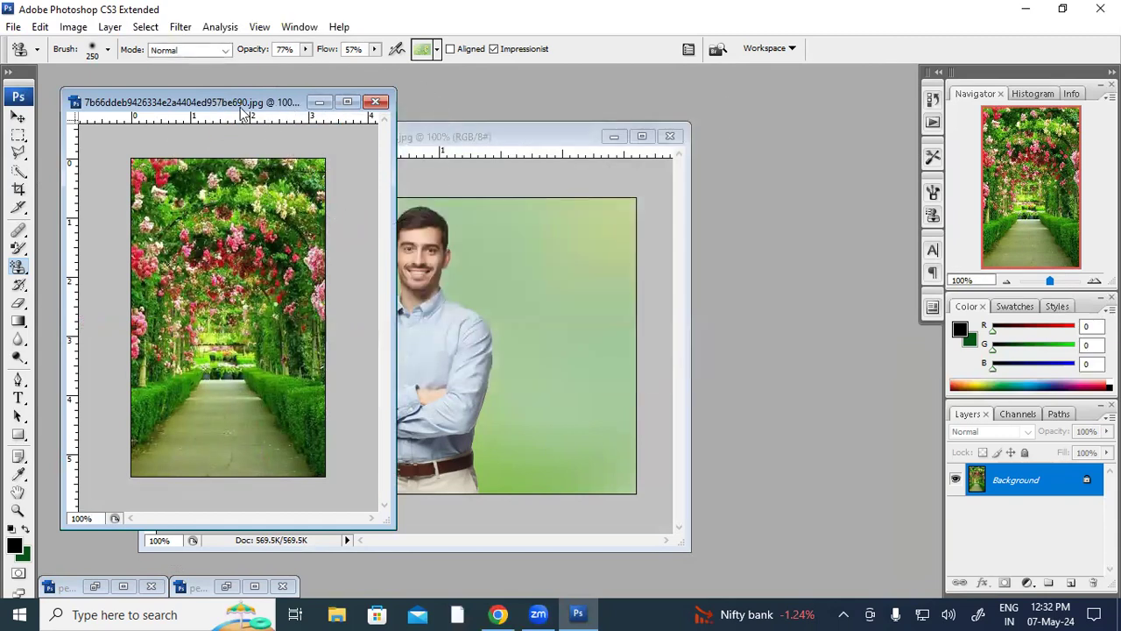
Step: Define the entire rose archway photo as a pattern and close that photo
{"action": "key", "text": "ctrl+a"}
{"action": "left_click", "coordinate": [39, 27]}
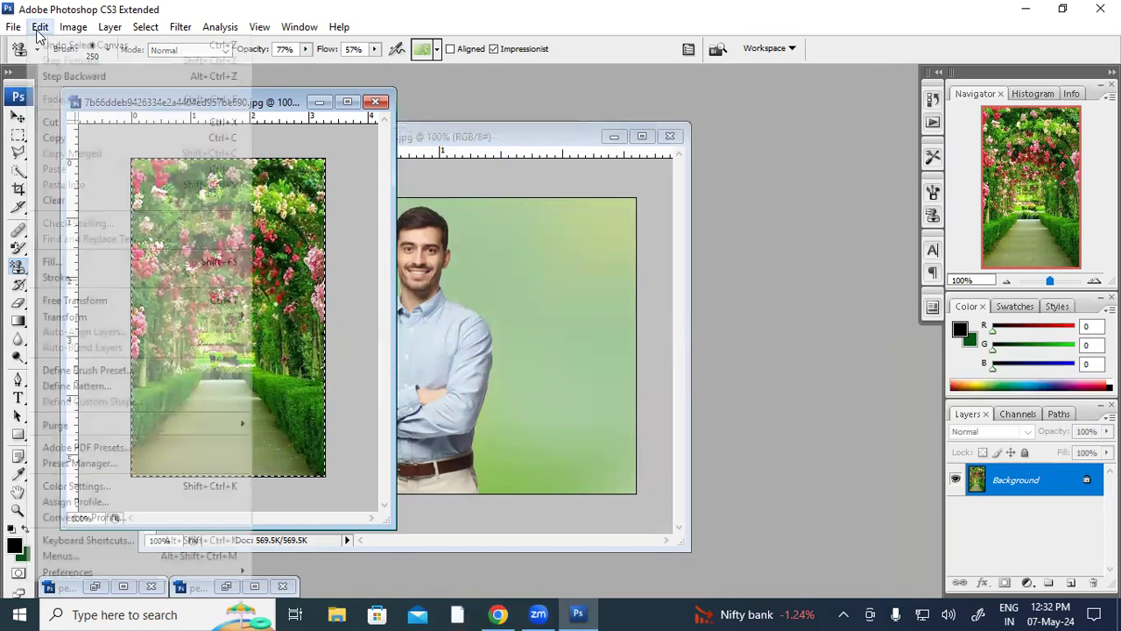
{"action": "left_click", "coordinate": [64, 389]}
{"action": "left_click", "coordinate": [720, 214]}
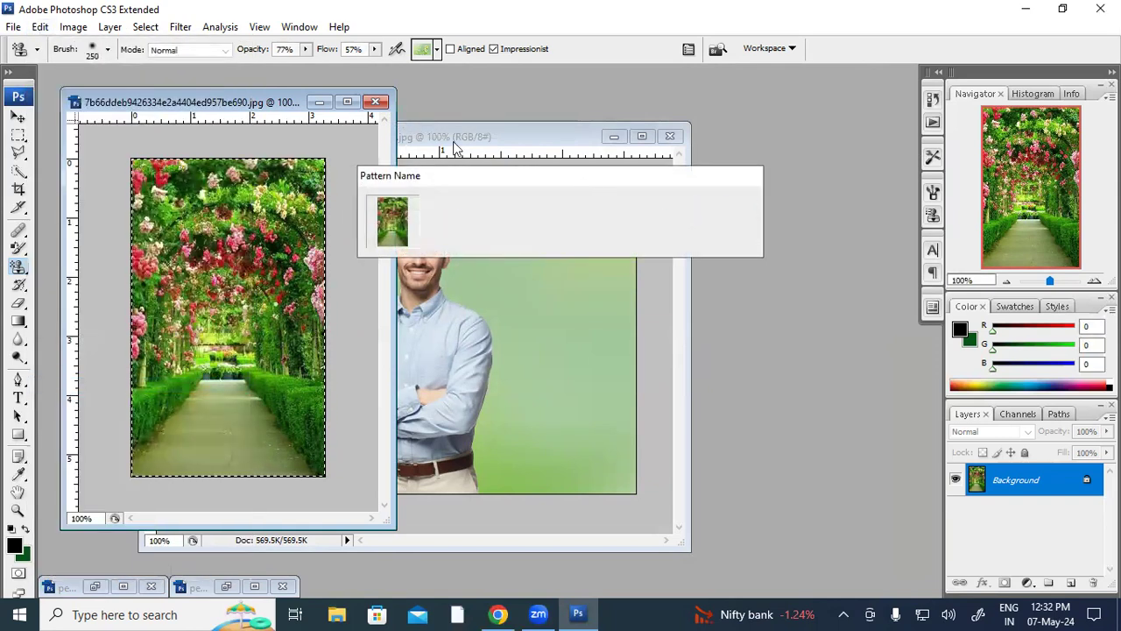
{"action": "left_click", "coordinate": [375, 101]}
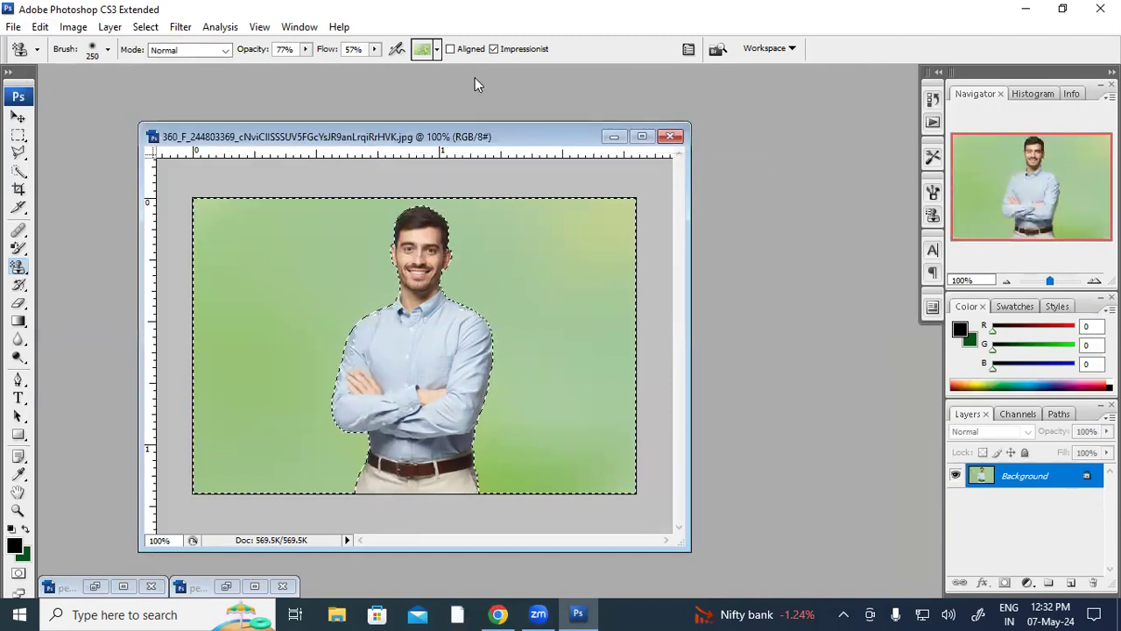
Step: Choose the rose archway pattern for the Pattern Stamp and brush it over the selected background with Impressionist on
{"action": "left_click", "coordinate": [436, 49]}
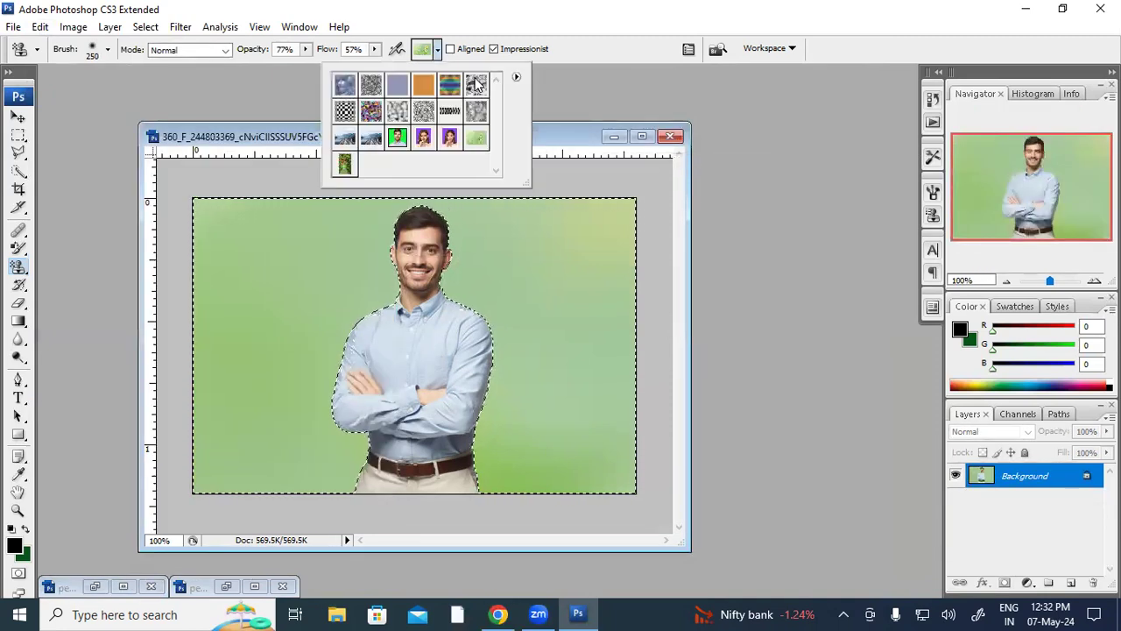
{"action": "left_click", "coordinate": [324, 210]}
{"action": "mouse_move", "coordinate": [263, 394]}
{"action": "left_mouse_down"}
{"action": "mouse_move", "coordinate": [325, 289]}
{"action": "mouse_move", "coordinate": [552, 367]}
{"action": "mouse_move", "coordinate": [473, 465]}
{"action": "mouse_move", "coordinate": [251, 412]}
{"action": "mouse_move", "coordinate": [258, 220]}
{"action": "mouse_move", "coordinate": [581, 325]}
{"action": "mouse_move", "coordinate": [241, 304]}
{"action": "left_mouse_up"}
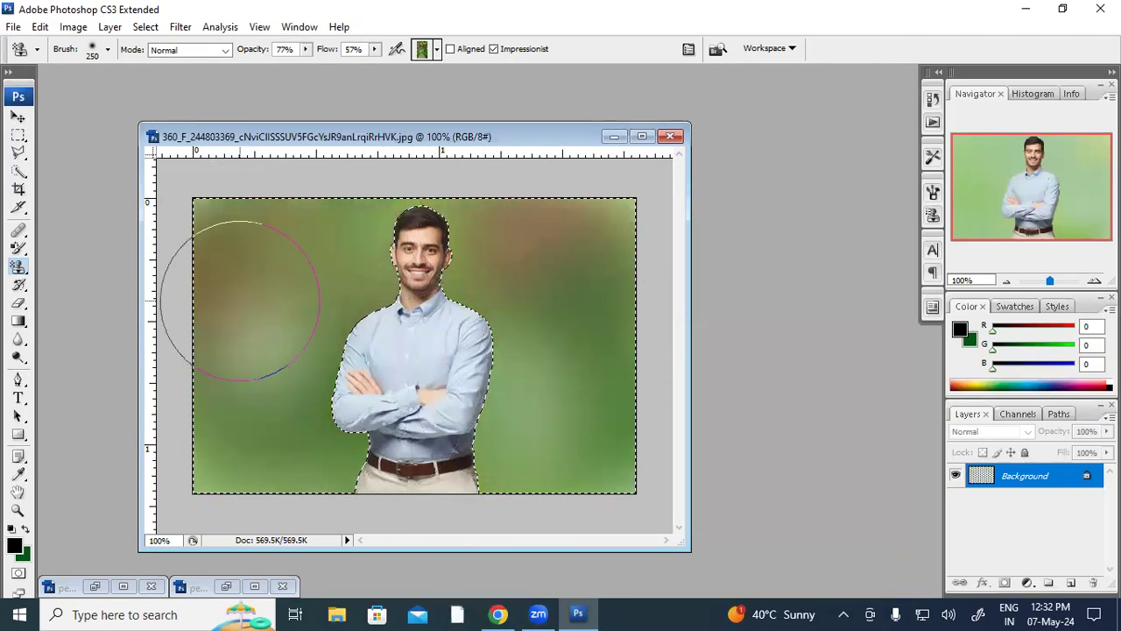
Step: Set the Pattern Stamp's blending mode to Hard Light and brush over the background behind the man
{"action": "left_click", "coordinate": [225, 50]}
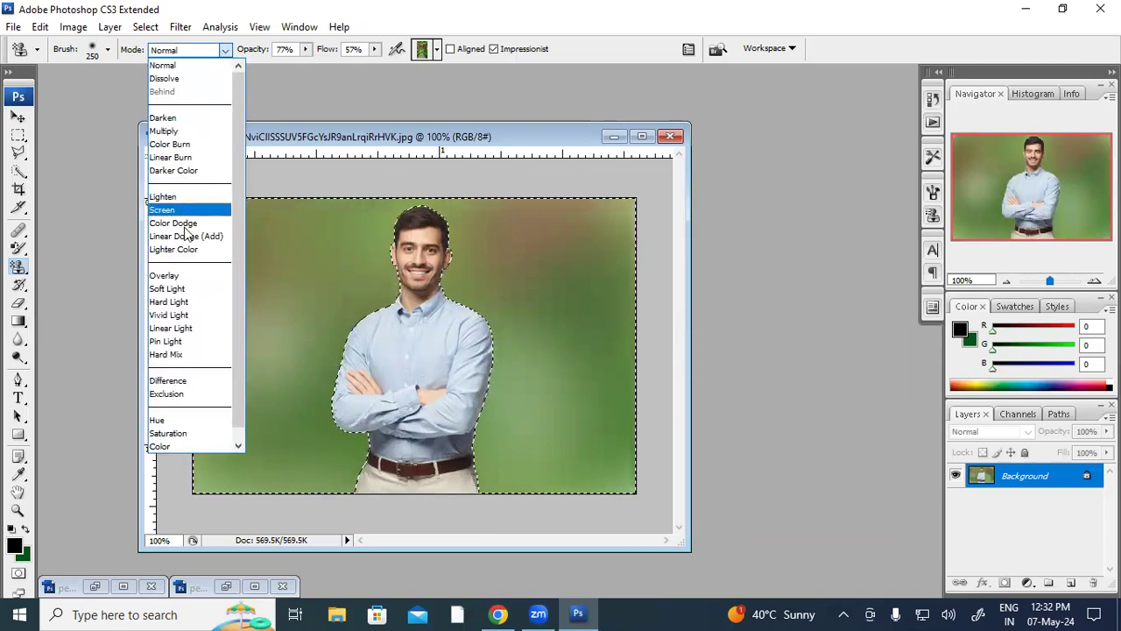
{"action": "left_click", "coordinate": [168, 302]}
{"action": "mouse_move", "coordinate": [262, 426]}
{"action": "left_mouse_down"}
{"action": "mouse_move", "coordinate": [283, 283]}
{"action": "mouse_move", "coordinate": [557, 390]}
{"action": "left_mouse_up"}
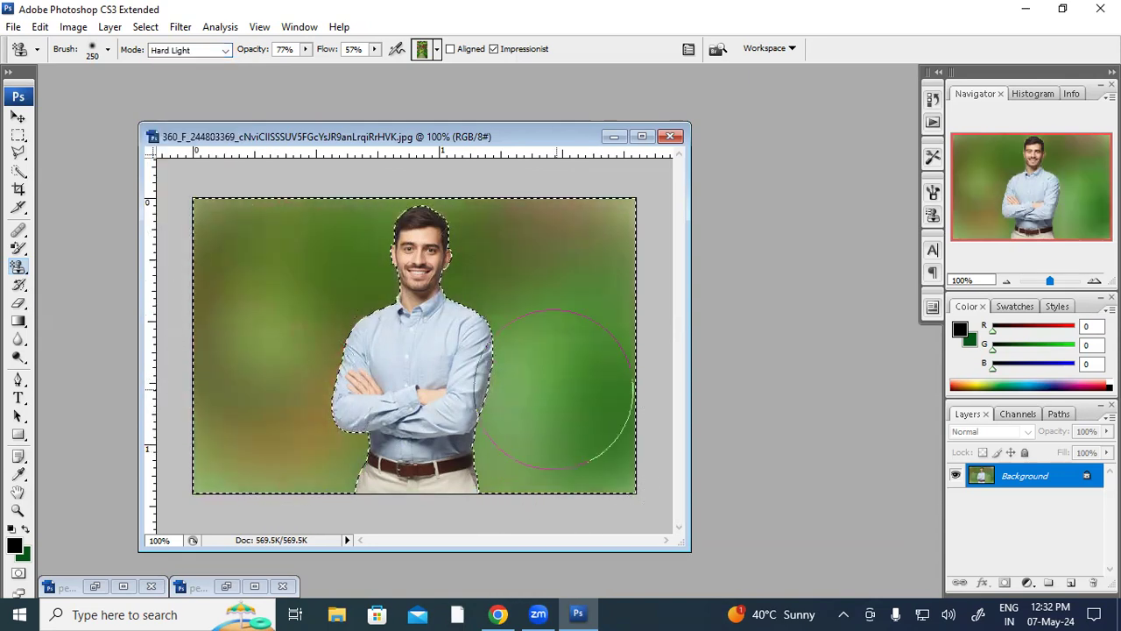
Step: Change the blending mode to Color Burn and repaint the background on both sides of the man
{"action": "left_click", "coordinate": [226, 52]}
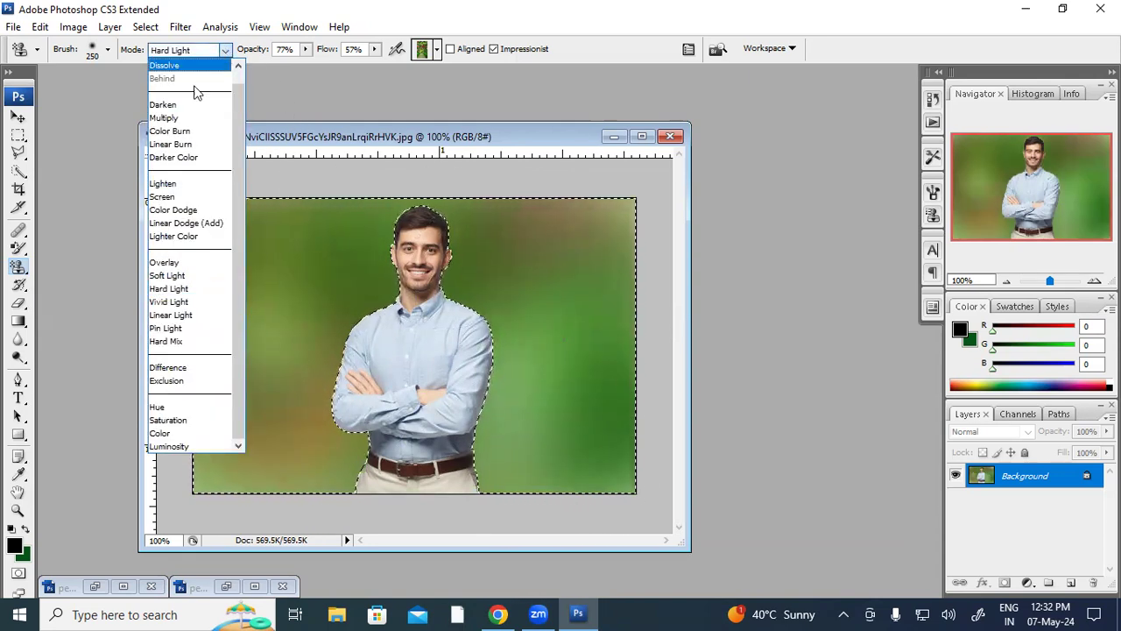
{"action": "left_click", "coordinate": [176, 130]}
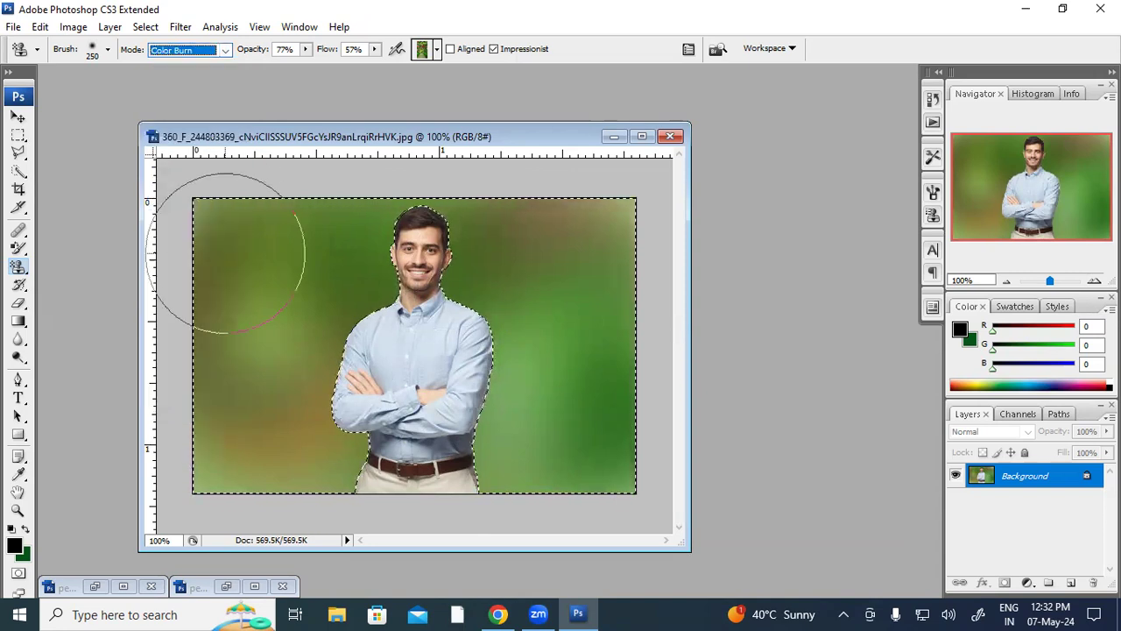
{"action": "left_click_drag", "start_coordinate": [220, 238], "coordinate": [280, 385]}
{"action": "left_click_drag", "start_coordinate": [552, 350], "coordinate": [249, 208]}
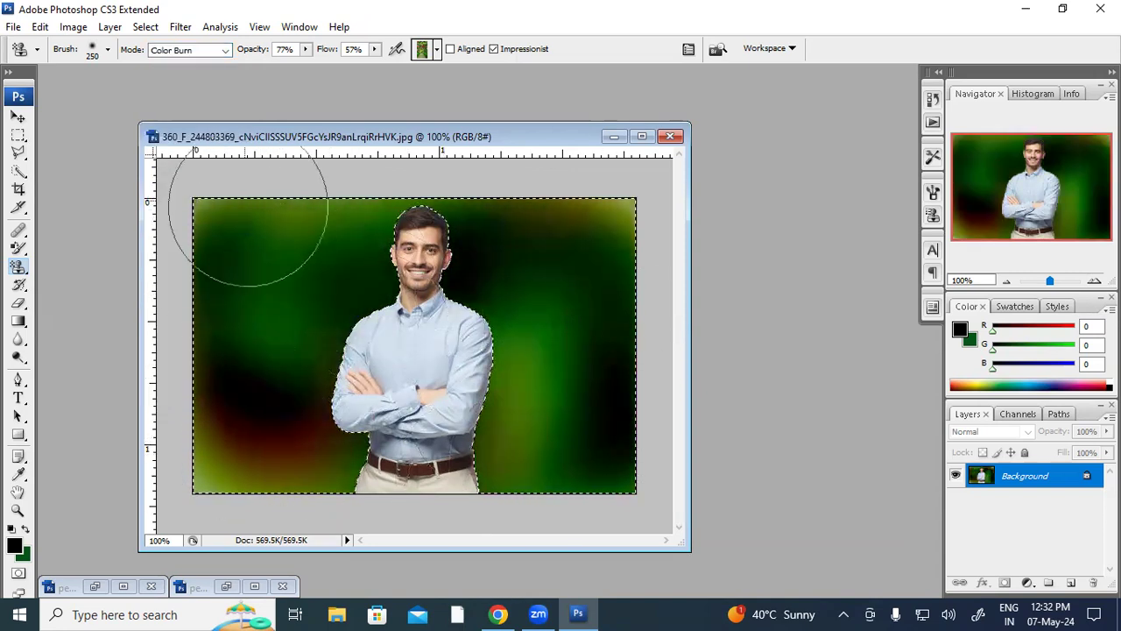
Step: Try the Darken and Overlay blending modes for the Pattern Stamp
{"action": "left_click", "coordinate": [226, 51]}
{"action": "left_click", "coordinate": [176, 103]}
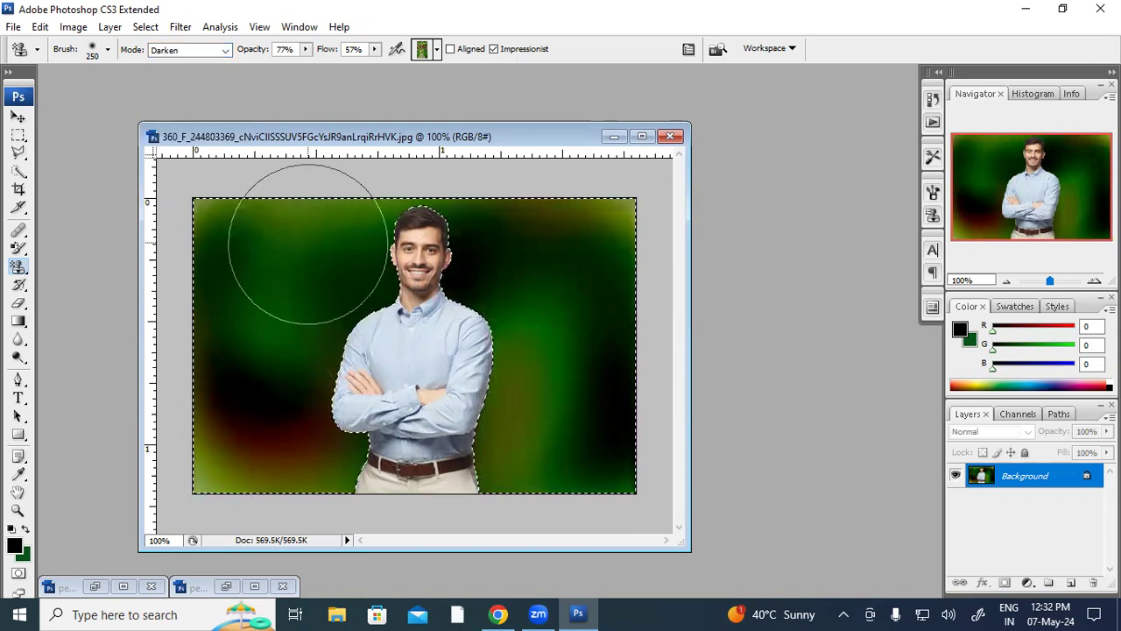
{"action": "left_click", "coordinate": [226, 53]}
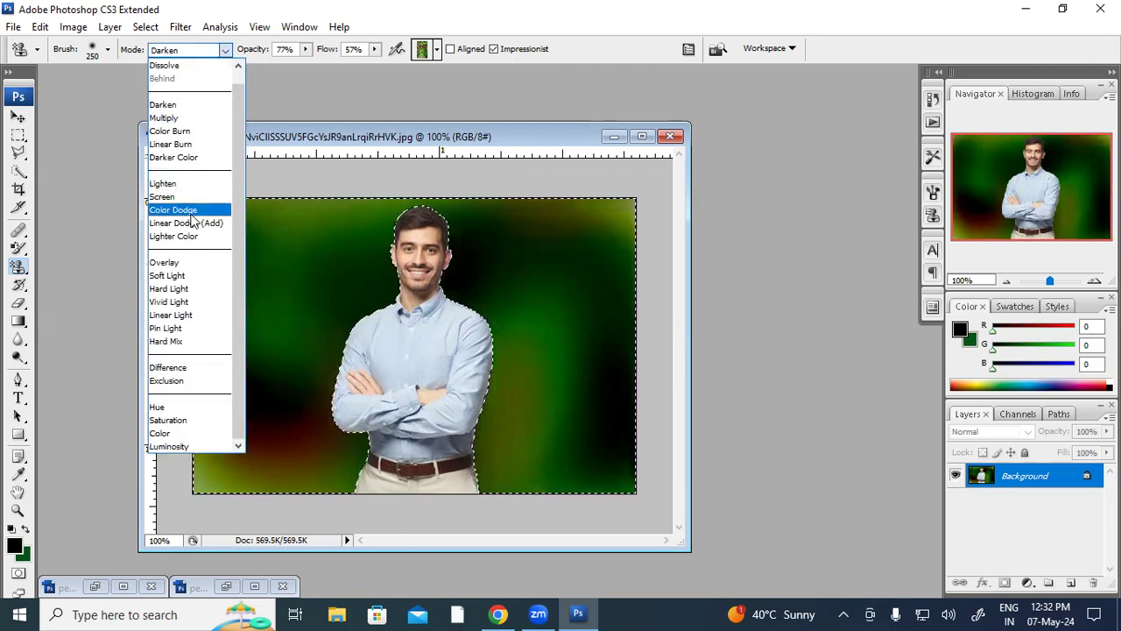
{"action": "left_click", "coordinate": [175, 262]}
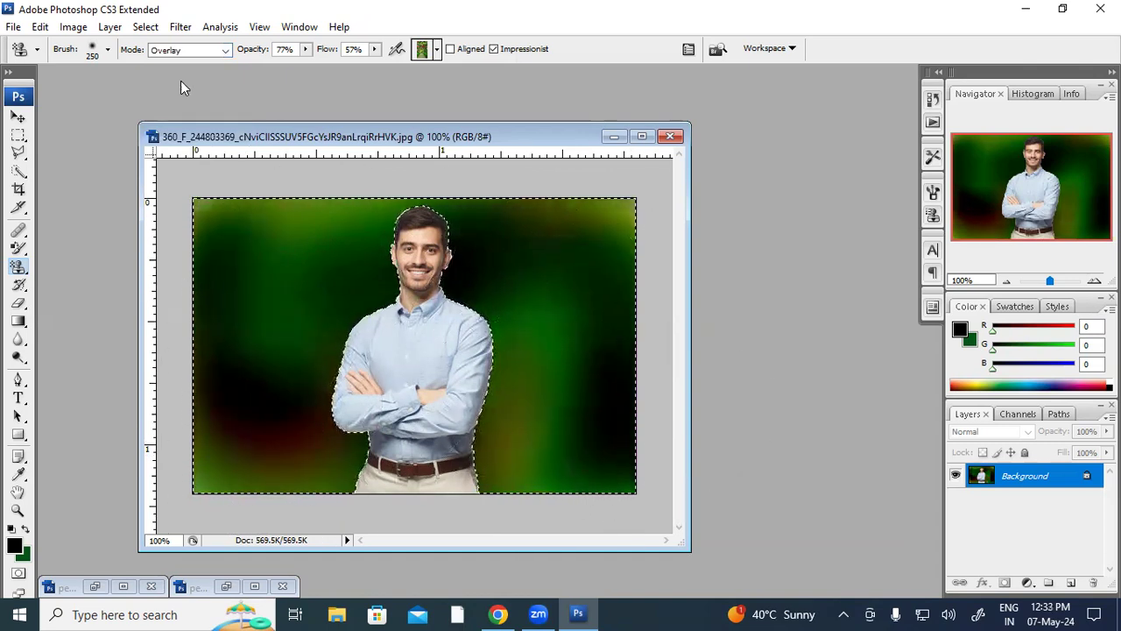
{"action": "left_click", "coordinate": [226, 52]}
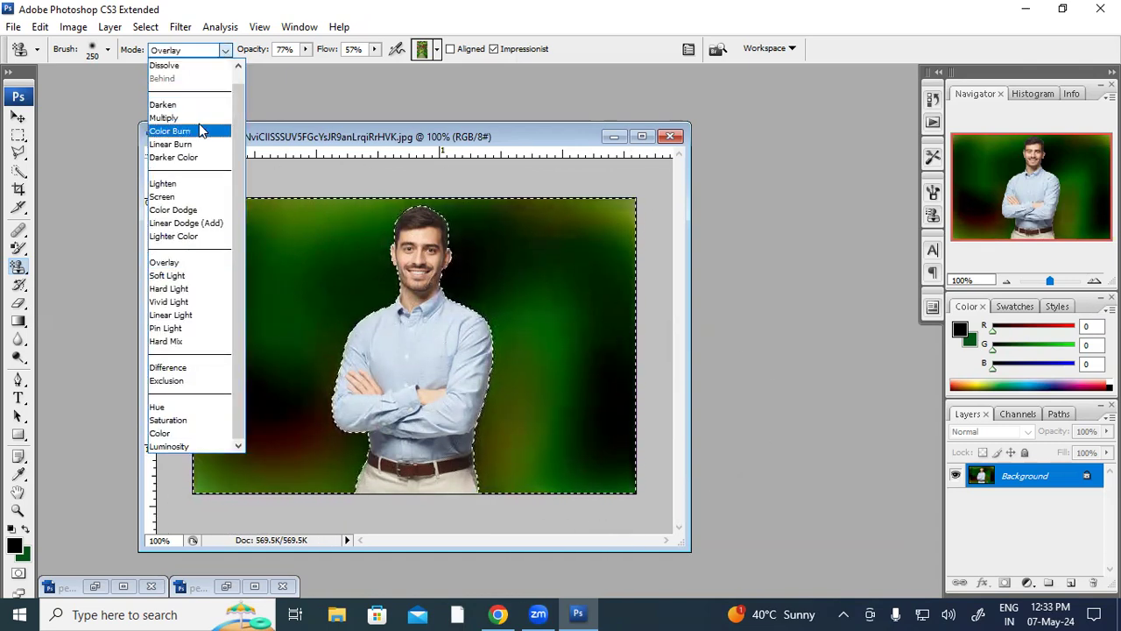
Step: Reset the Pattern Stamp tool and all other tools to their default settings
{"action": "left_click", "coordinate": [35, 56]}
{"action": "left_click", "coordinate": [35, 54]}
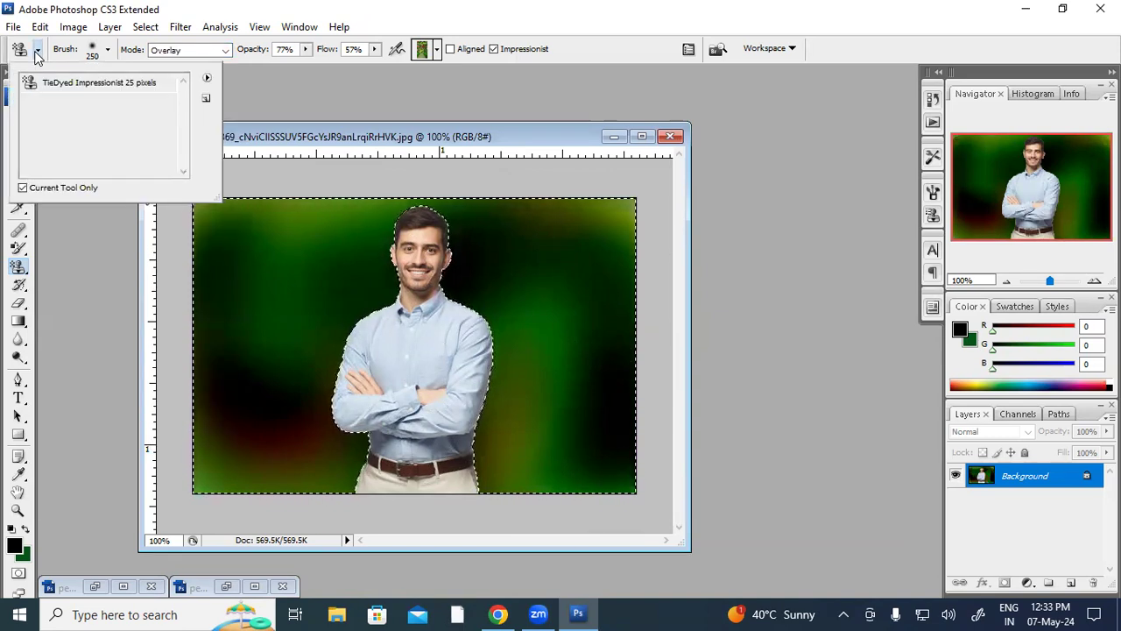
{"action": "left_click", "coordinate": [207, 78]}
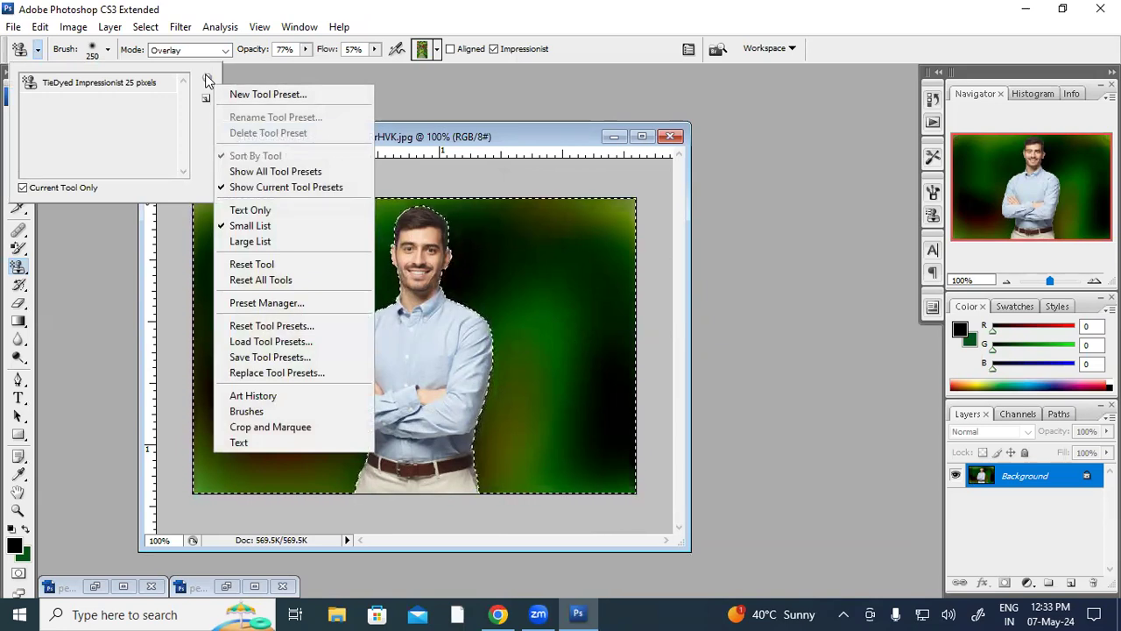
{"action": "left_click", "coordinate": [252, 267]}
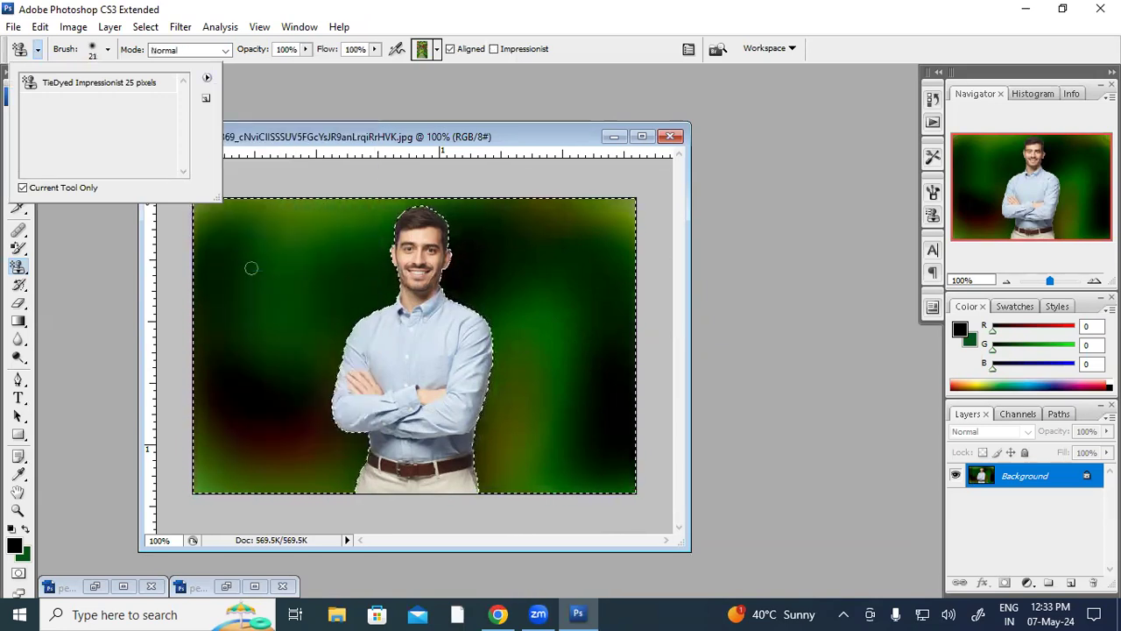
{"action": "left_click", "coordinate": [207, 78]}
{"action": "left_click", "coordinate": [252, 263]}
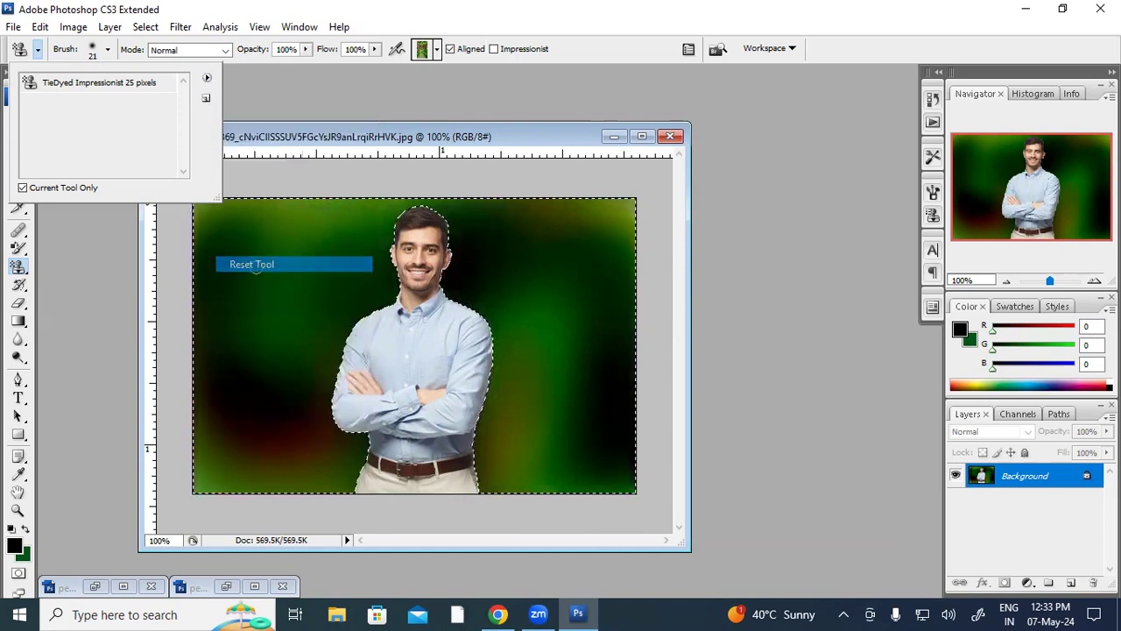
{"action": "left_click", "coordinate": [207, 79]}
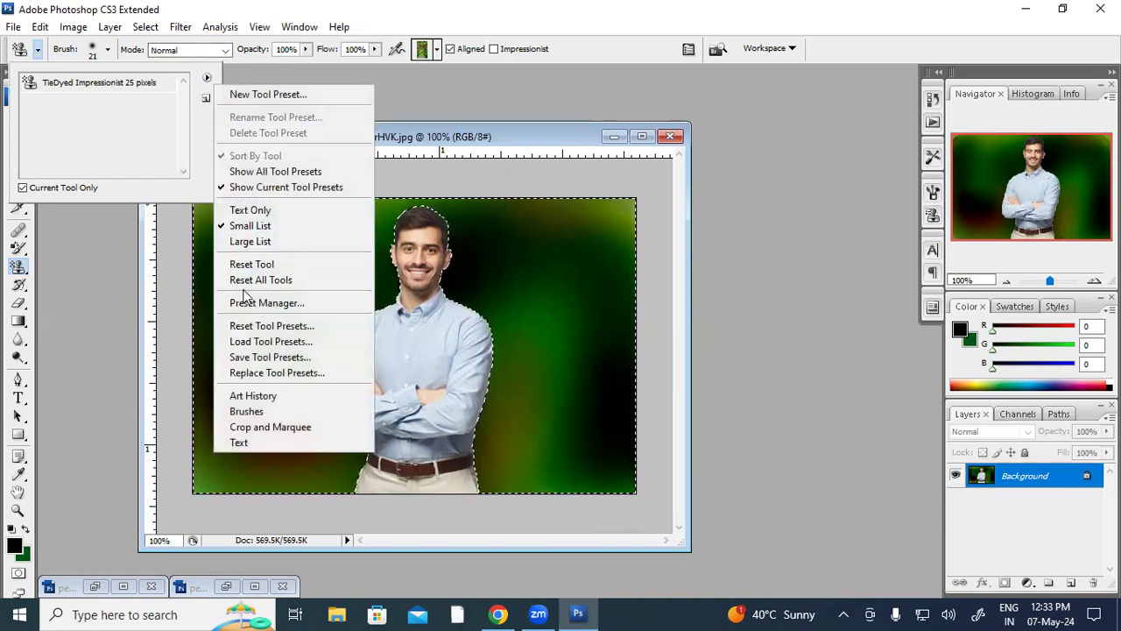
{"action": "left_click", "coordinate": [242, 279]}
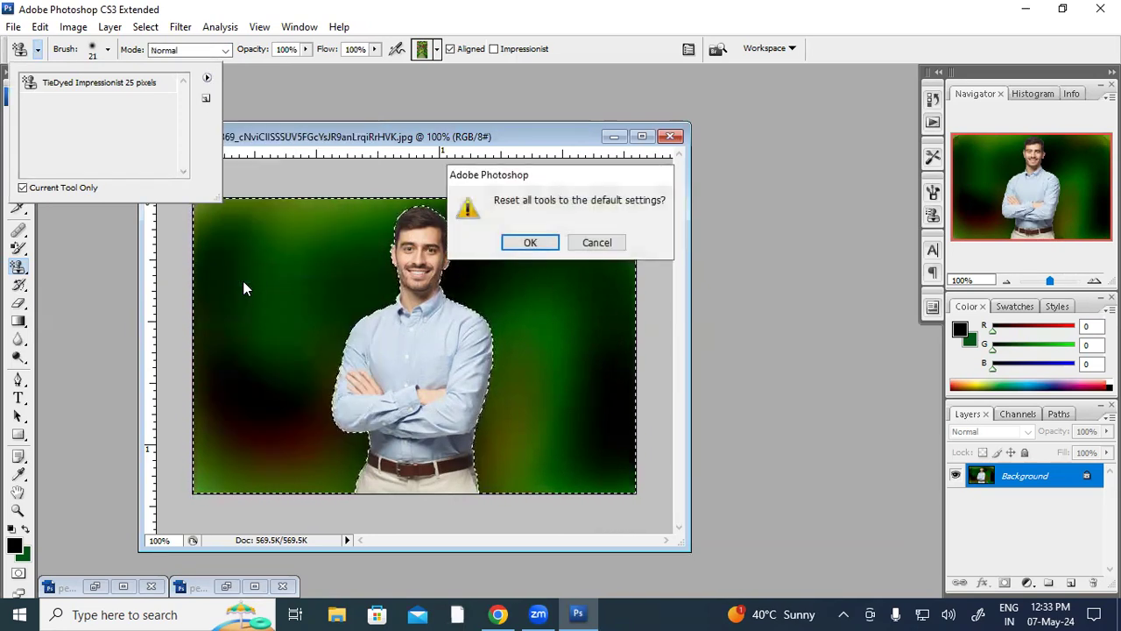
{"action": "left_click", "coordinate": [522, 244]}
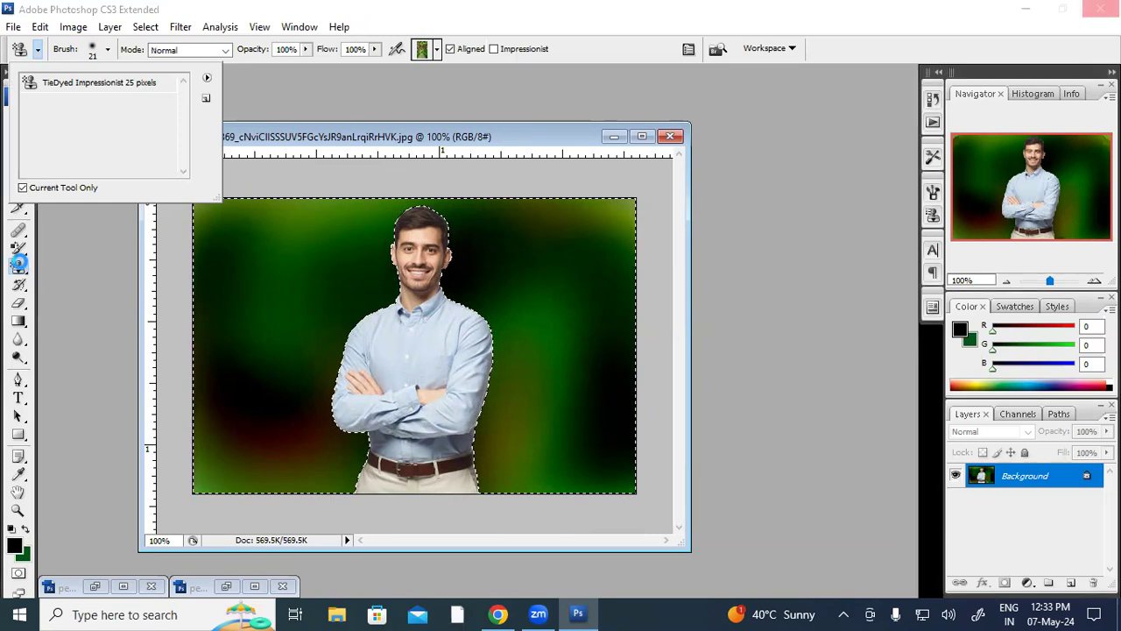
Step: Brush the rose archway pattern along the left side of the portrait background with the 21-pixel brush in Normal mode
{"action": "key", "text": "ctrl+o"}
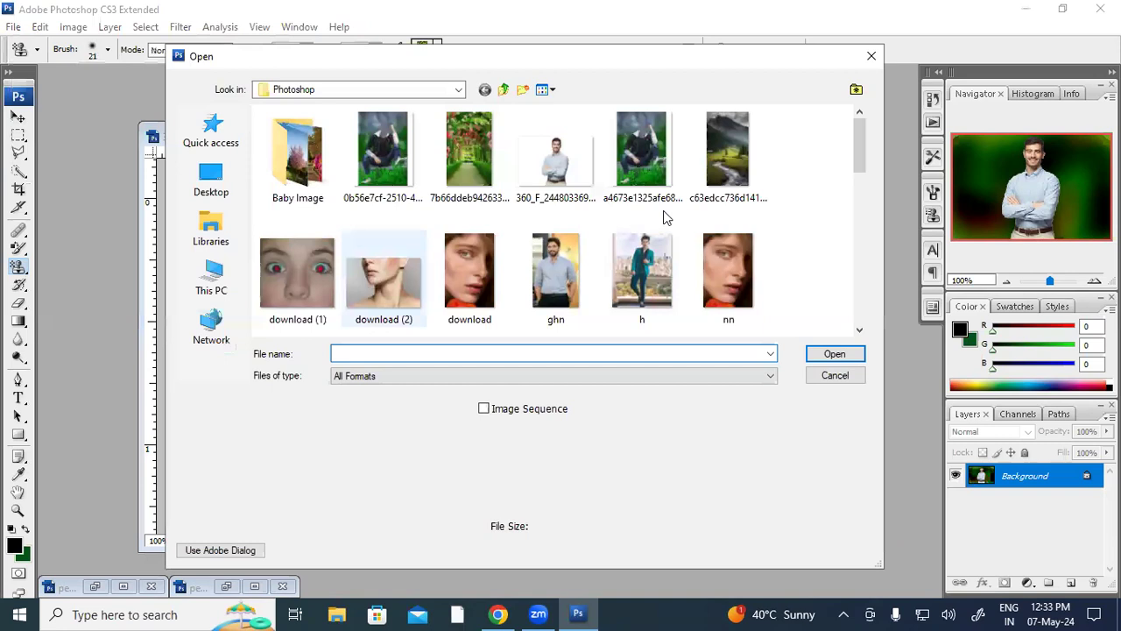
{"action": "left_click", "coordinate": [871, 56]}
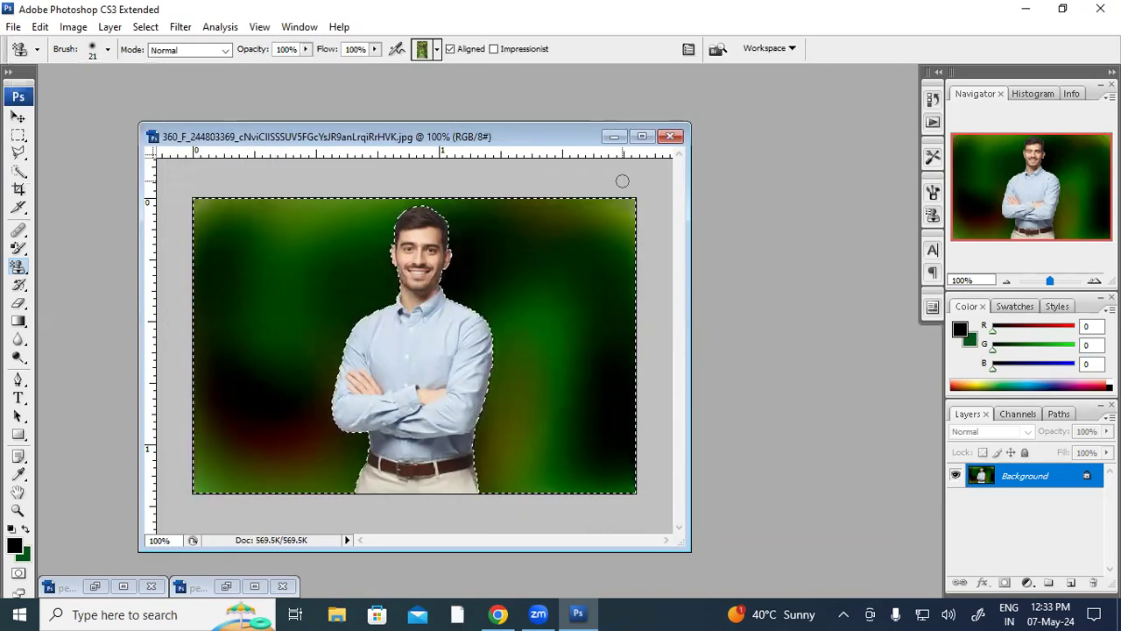
{"action": "right_click", "coordinate": [19, 266]}
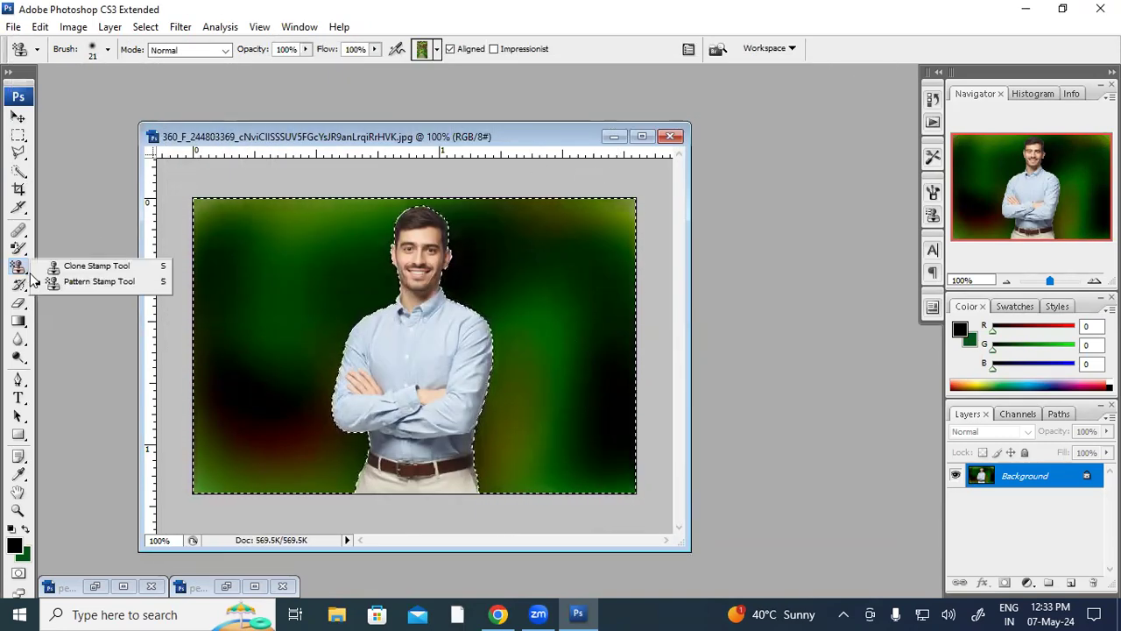
{"action": "left_click", "coordinate": [436, 49]}
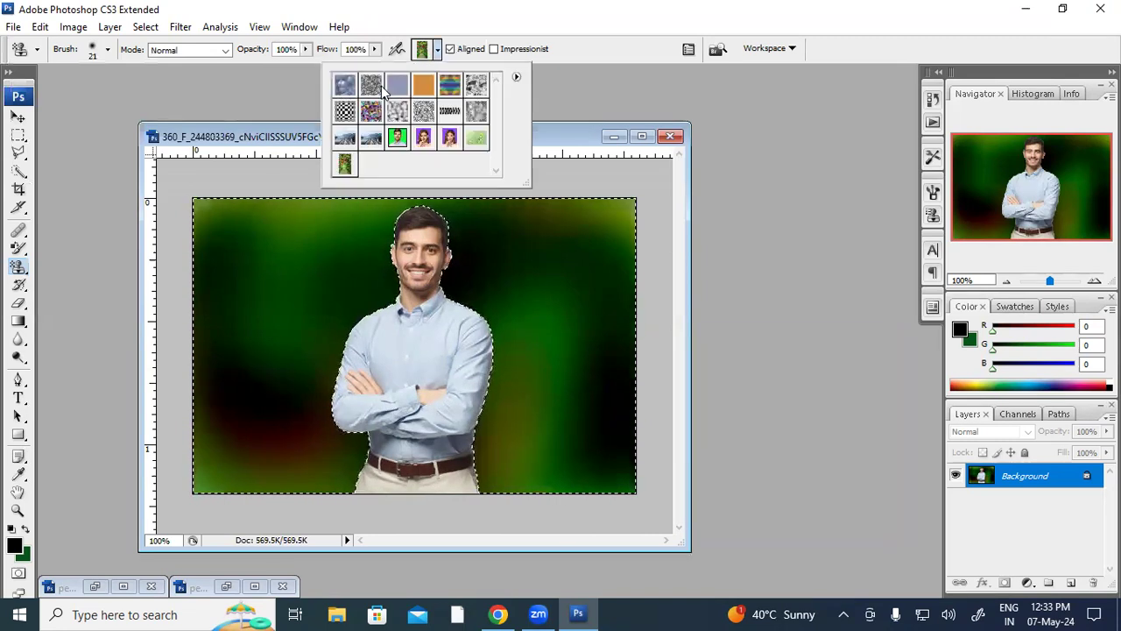
{"action": "mouse_move", "coordinate": [276, 248]}
{"action": "left_mouse_down"}
{"action": "mouse_move", "coordinate": [260, 394]}
{"action": "mouse_move", "coordinate": [241, 263]}
{"action": "mouse_move", "coordinate": [237, 403]}
{"action": "mouse_move", "coordinate": [230, 312]}
{"action": "mouse_move", "coordinate": [207, 451]}
{"action": "mouse_move", "coordinate": [203, 292]}
{"action": "left_mouse_up"}
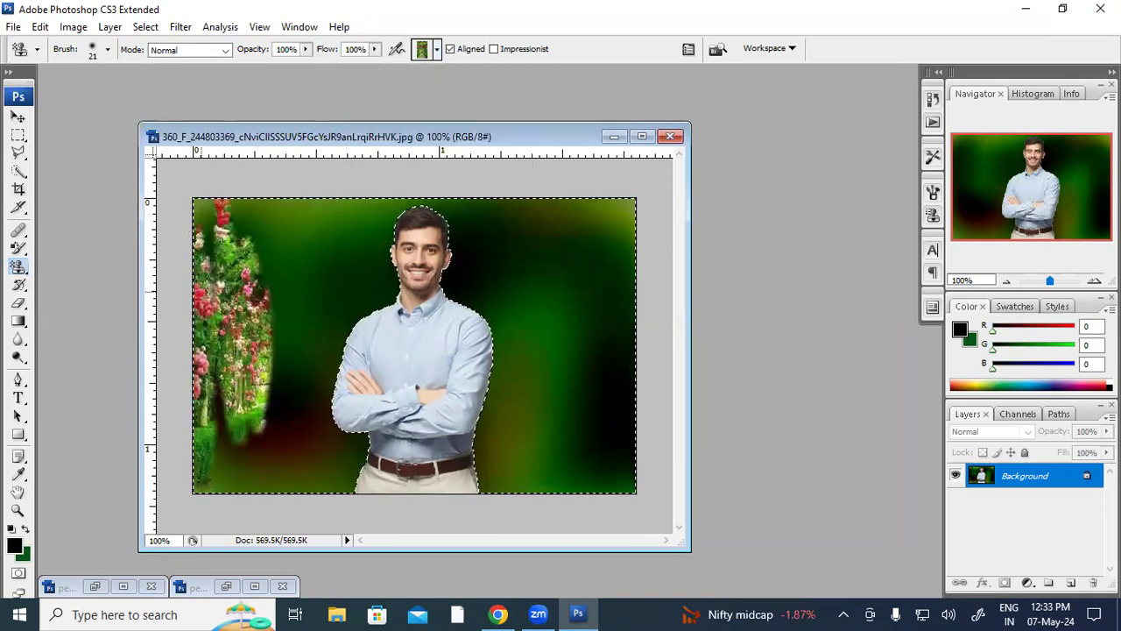
Step: Enlarge the brush to 70 pixels and paint the rest of the background around the man with the rose archway pattern
{"action": "key", "text": "bracketright"}
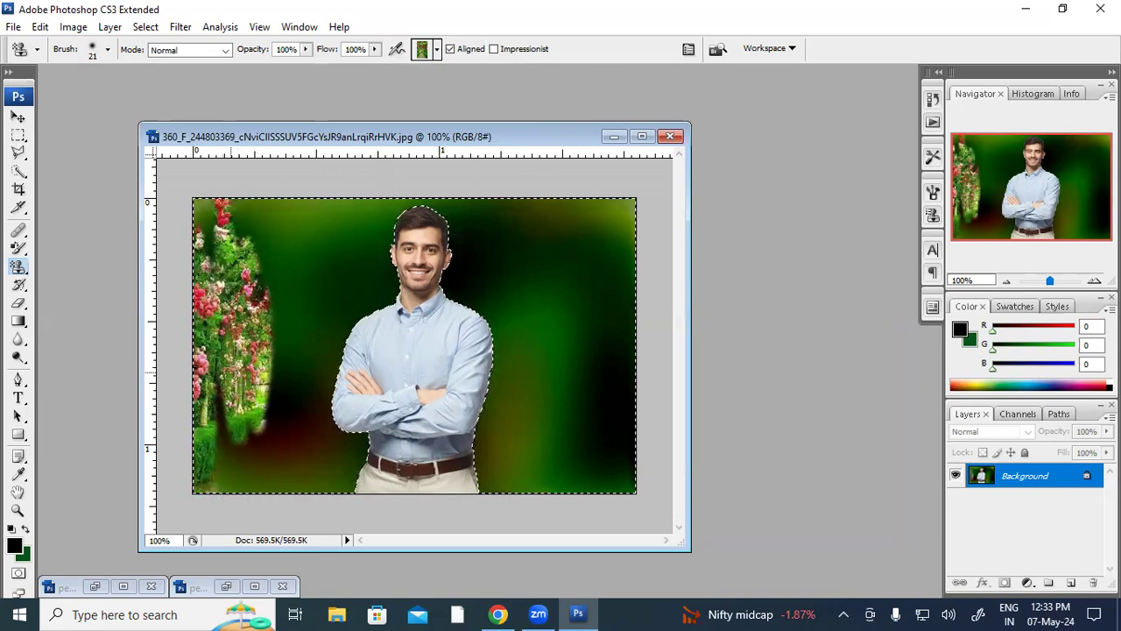
{"action": "key", "text": "bracketright"}
{"action": "key", "text": "bracketright"}
{"action": "key", "text": "bracketright"}
{"action": "key", "text": "bracketright"}
{"action": "key", "text": "bracketright"}
{"action": "key", "text": "bracketright"}
{"action": "key", "text": "bracketright"}
{"action": "mouse_move", "coordinate": [280, 271]}
{"action": "left_mouse_down"}
{"action": "mouse_move", "coordinate": [276, 530]}
{"action": "mouse_move", "coordinate": [338, 195]}
{"action": "mouse_move", "coordinate": [351, 333]}
{"action": "left_mouse_up"}
{"action": "mouse_move", "coordinate": [368, 230]}
{"action": "left_mouse_down"}
{"action": "mouse_move", "coordinate": [491, 210]}
{"action": "mouse_move", "coordinate": [526, 307]}
{"action": "mouse_move", "coordinate": [595, 236]}
{"action": "left_mouse_up"}
{"action": "mouse_move", "coordinate": [578, 329]}
{"action": "left_mouse_down"}
{"action": "mouse_move", "coordinate": [570, 377]}
{"action": "mouse_move", "coordinate": [596, 438]}
{"action": "mouse_move", "coordinate": [604, 403]}
{"action": "mouse_move", "coordinate": [461, 386]}
{"action": "mouse_move", "coordinate": [652, 307]}
{"action": "left_mouse_up"}
{"action": "left_click_drag", "start_coordinate": [601, 450], "coordinate": [661, 463]}
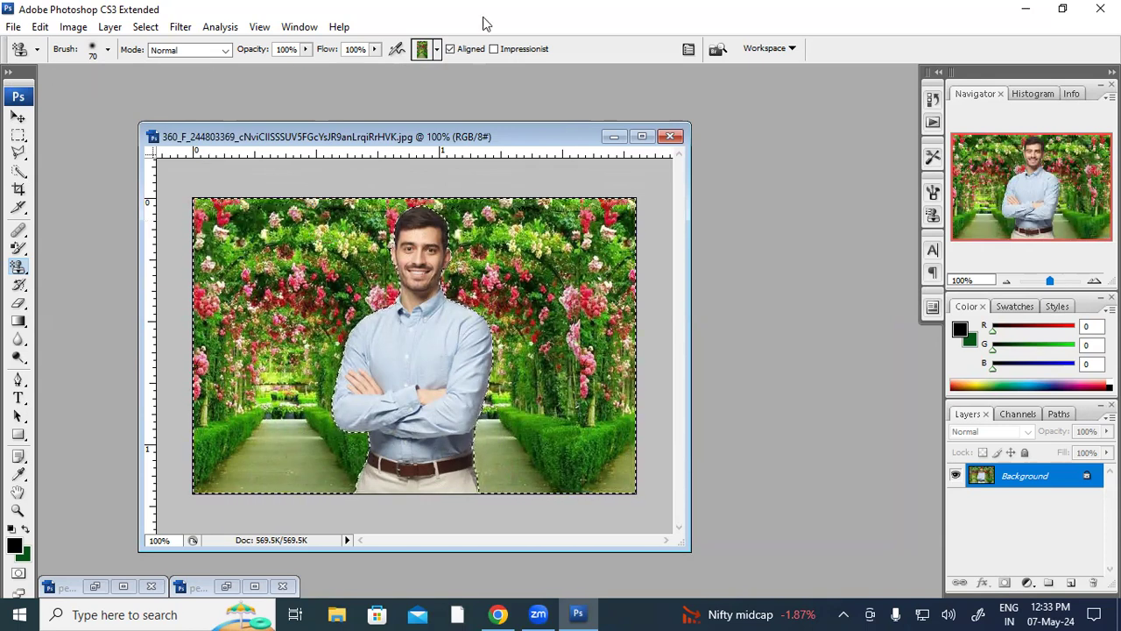
{"action": "left_click", "coordinate": [438, 50]}
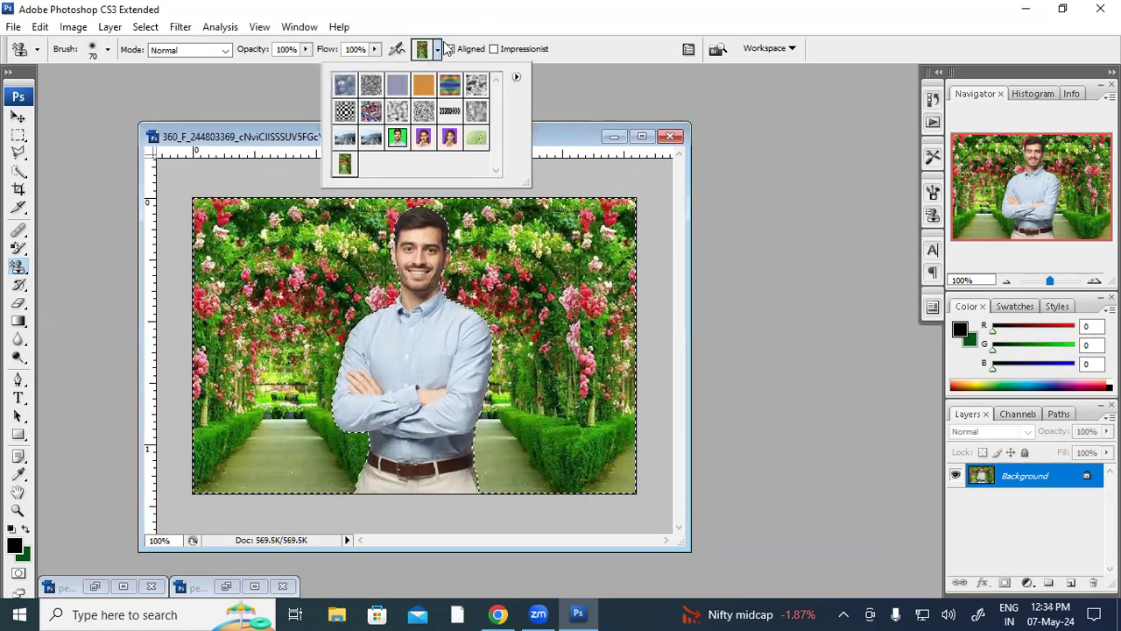
{"action": "left_click", "coordinate": [516, 79]}
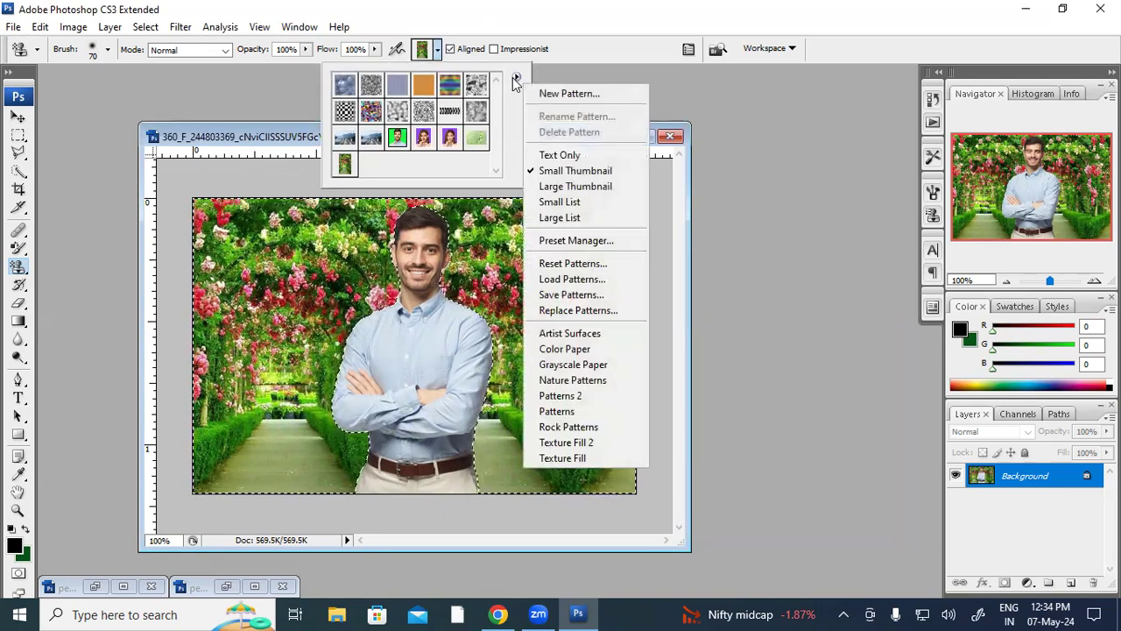
{"action": "right_click", "coordinate": [17, 290]}
{"action": "left_click", "coordinate": [78, 282]}
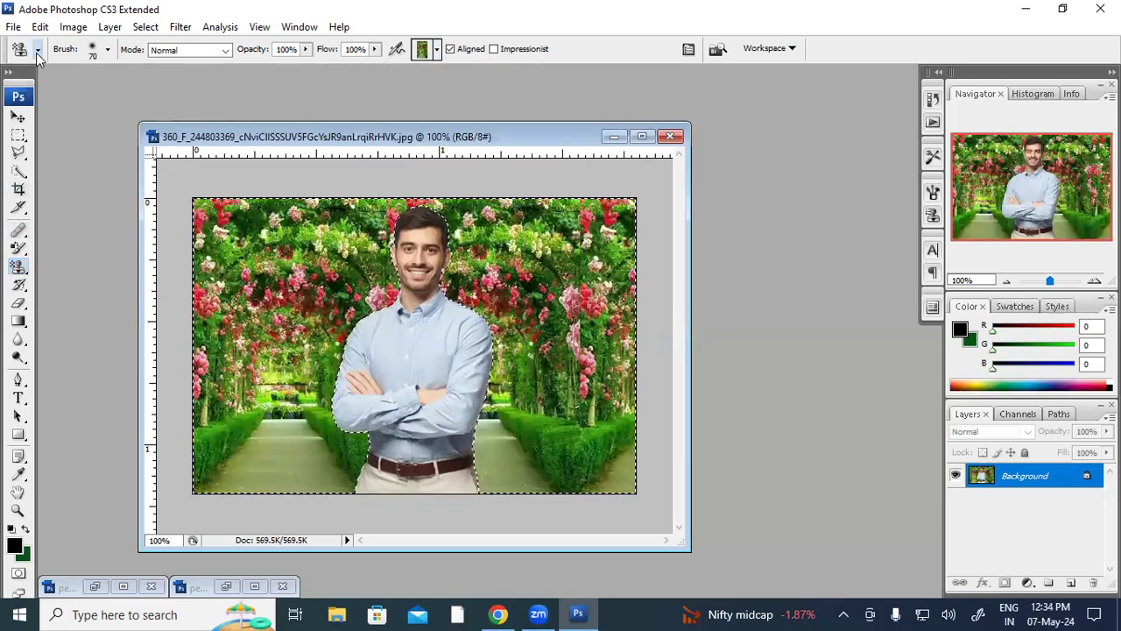
Step: Reset all tools to their default settings
{"action": "left_click", "coordinate": [36, 52]}
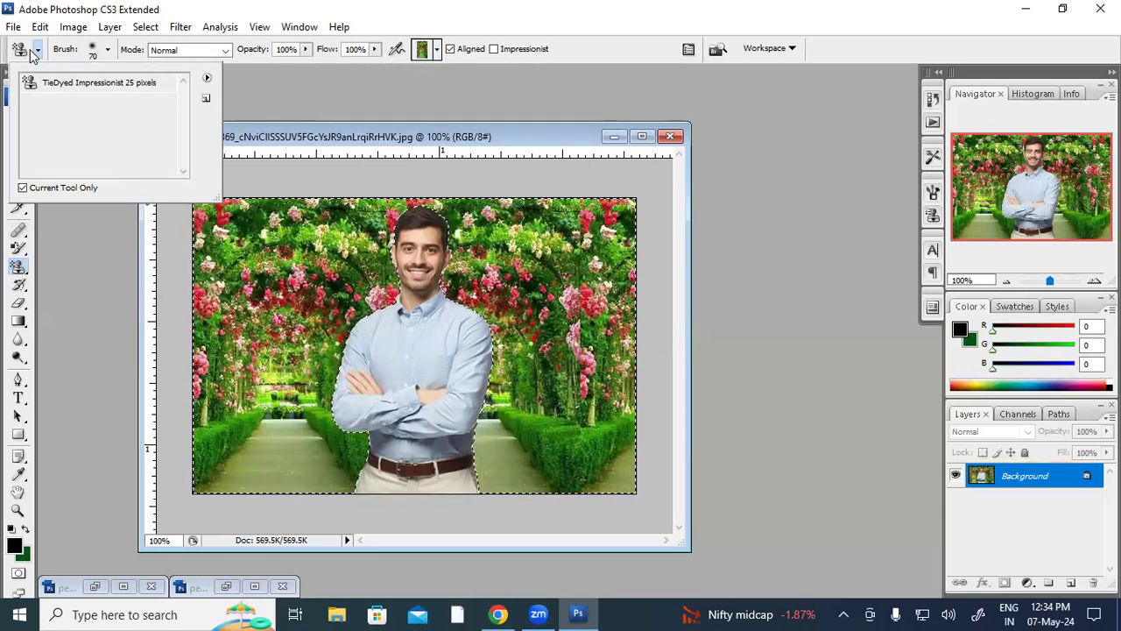
{"action": "left_click", "coordinate": [208, 78]}
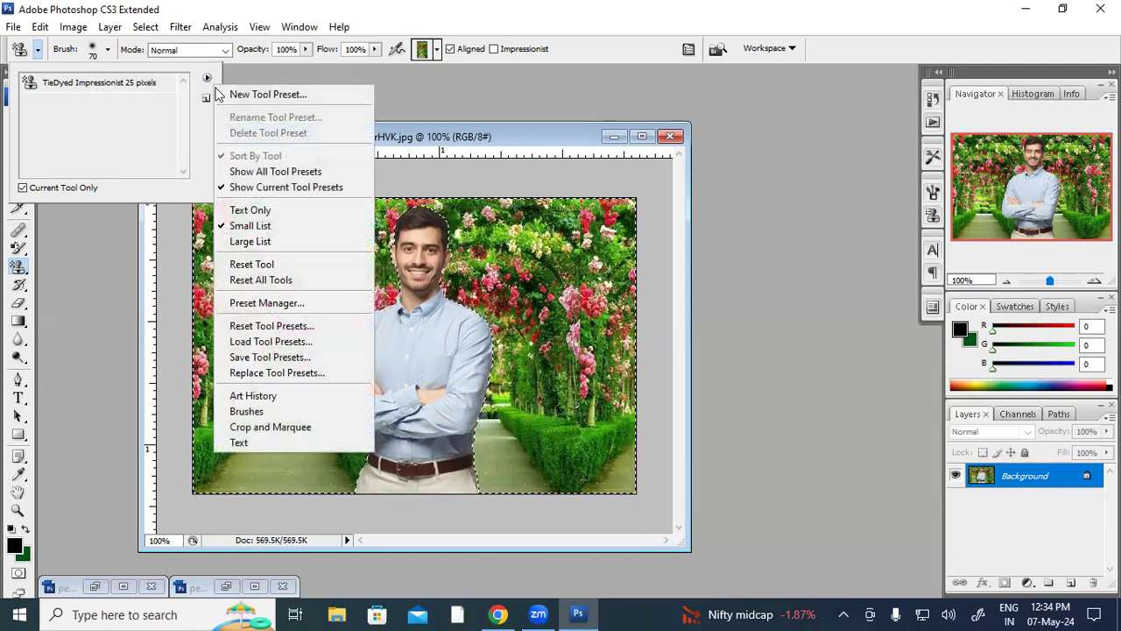
{"action": "left_click", "coordinate": [292, 281]}
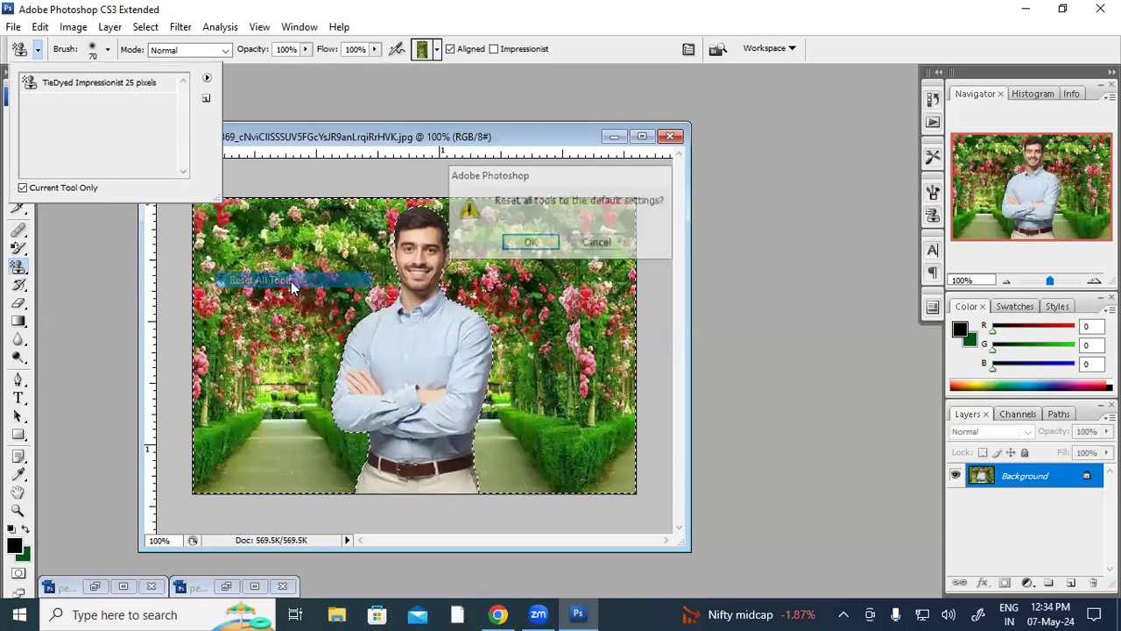
{"action": "left_click", "coordinate": [522, 245]}
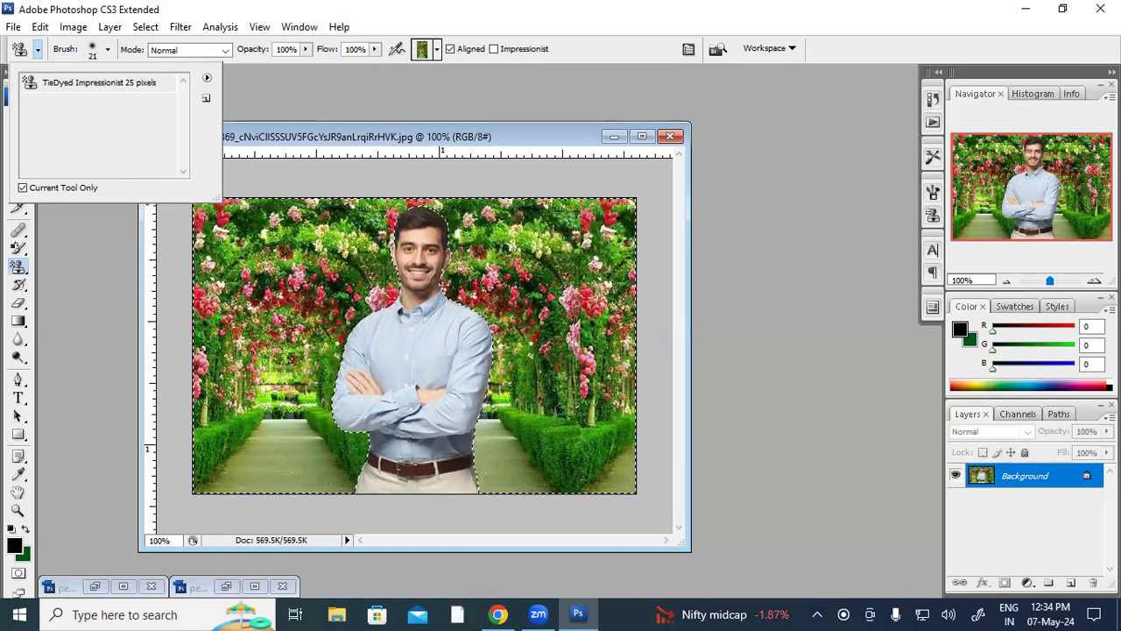
{"action": "left_click", "coordinate": [238, 69]}
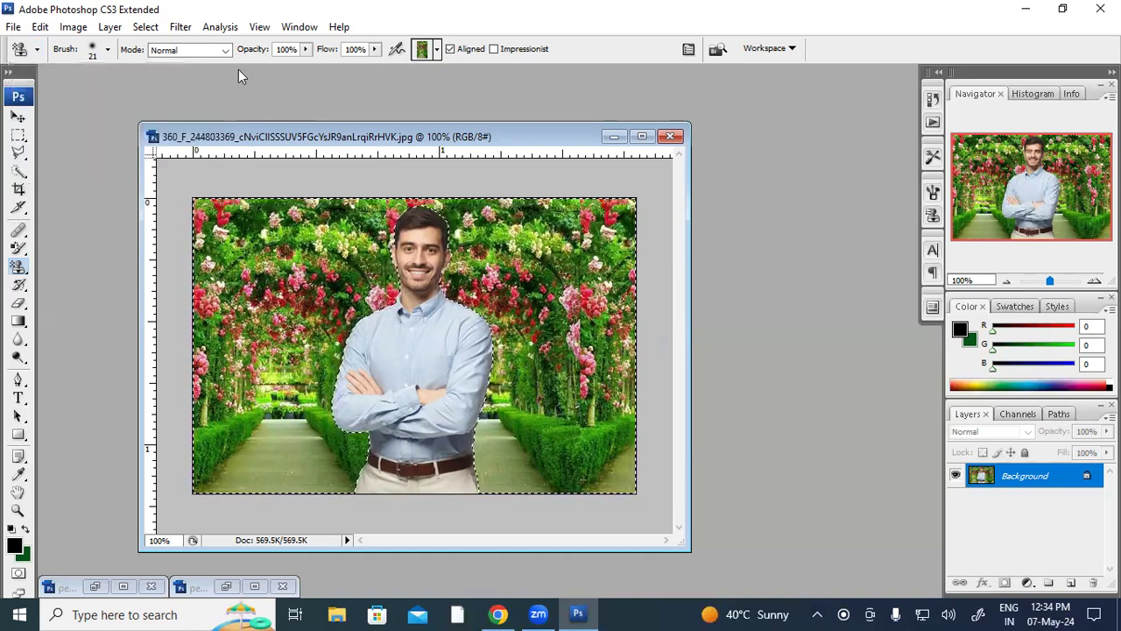
{"action": "right_click", "coordinate": [18, 265]}
{"action": "left_click", "coordinate": [79, 266]}
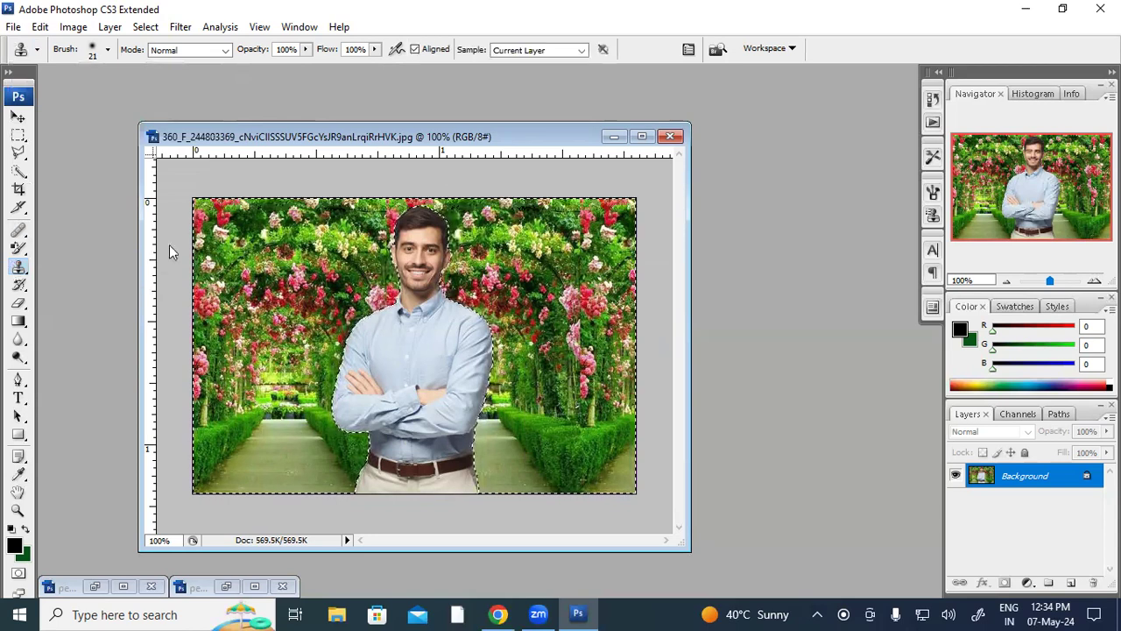
{"action": "right_click", "coordinate": [18, 266]}
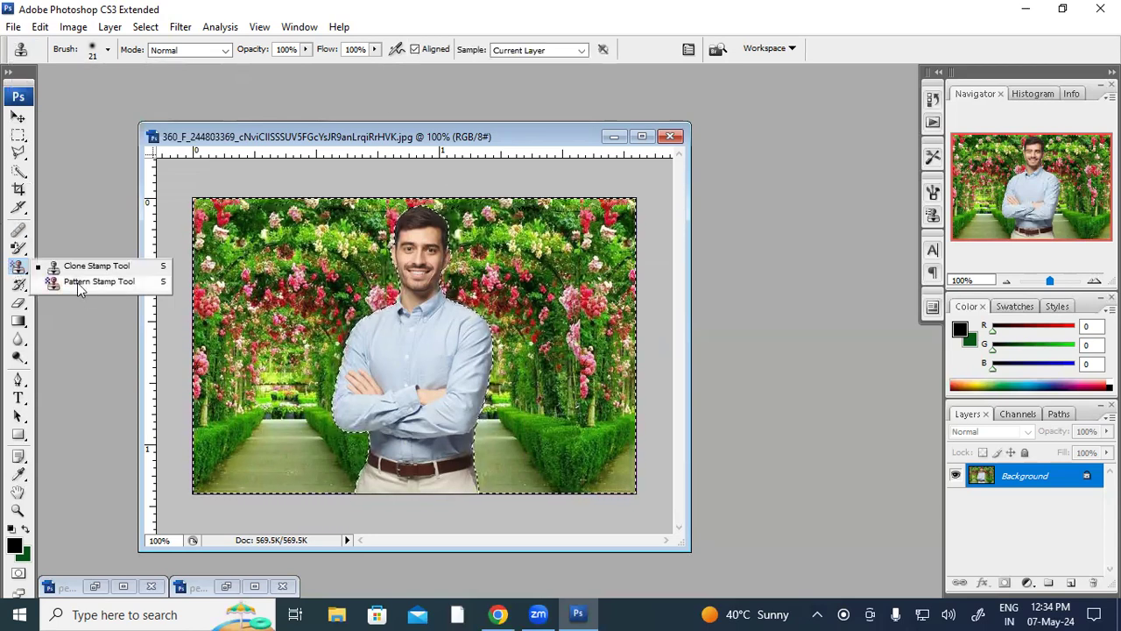
{"action": "left_click", "coordinate": [77, 283]}
Step: Choose the existing pale green pattern, enlarge the brush to 125 pixels and paint over the background around the man
{"action": "left_click", "coordinate": [431, 49]}
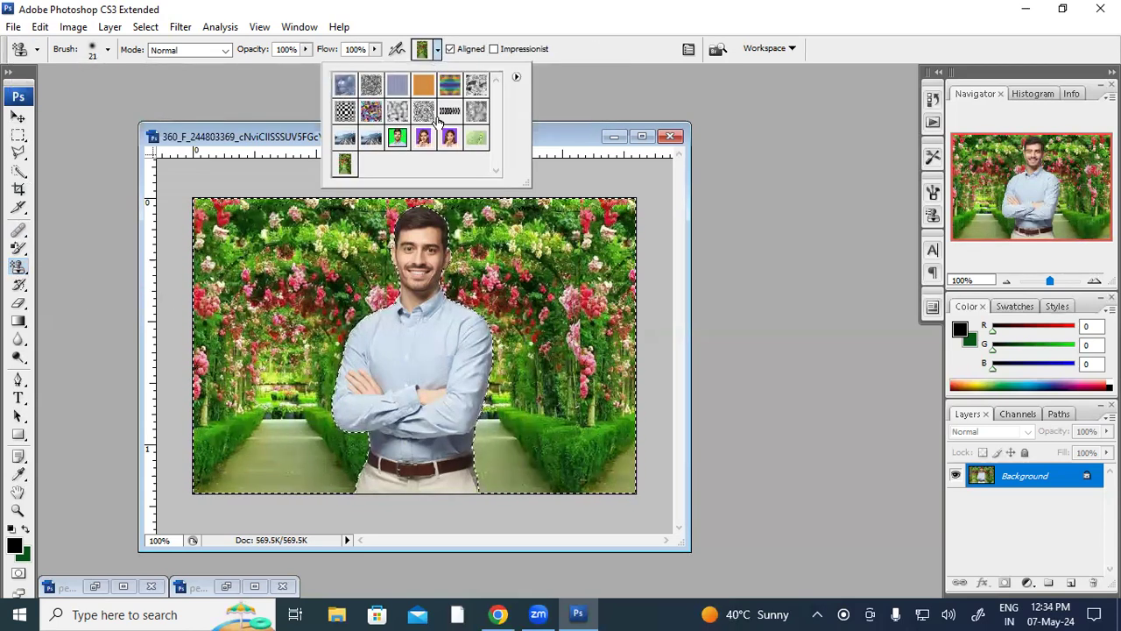
{"action": "left_click", "coordinate": [476, 138]}
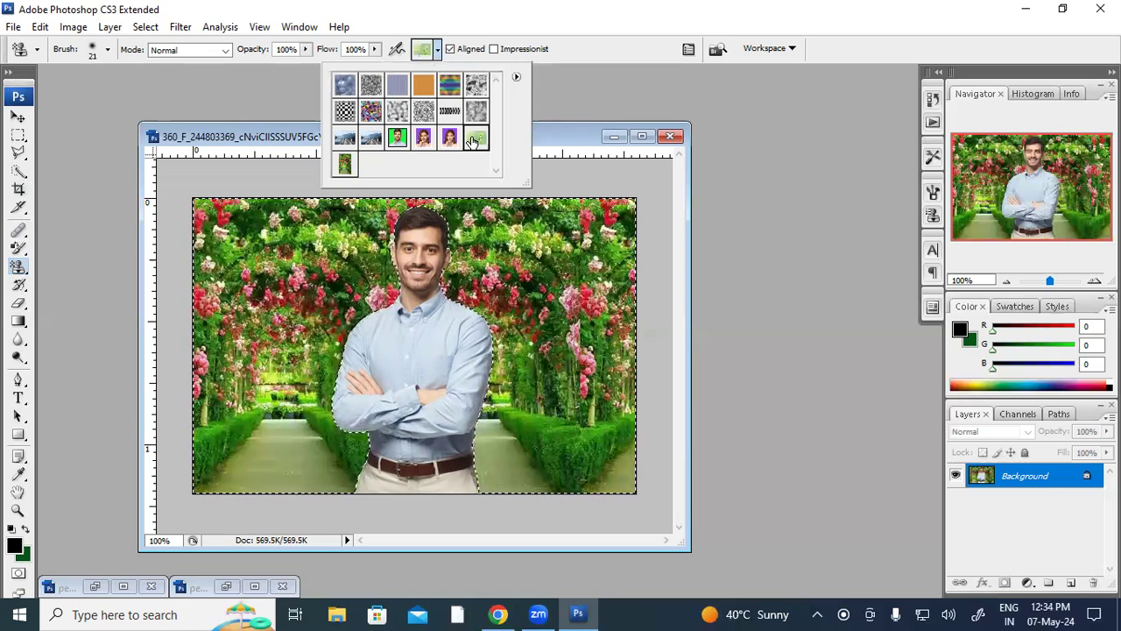
{"action": "left_click", "coordinate": [179, 188]}
{"action": "key", "text": "bracketright"}
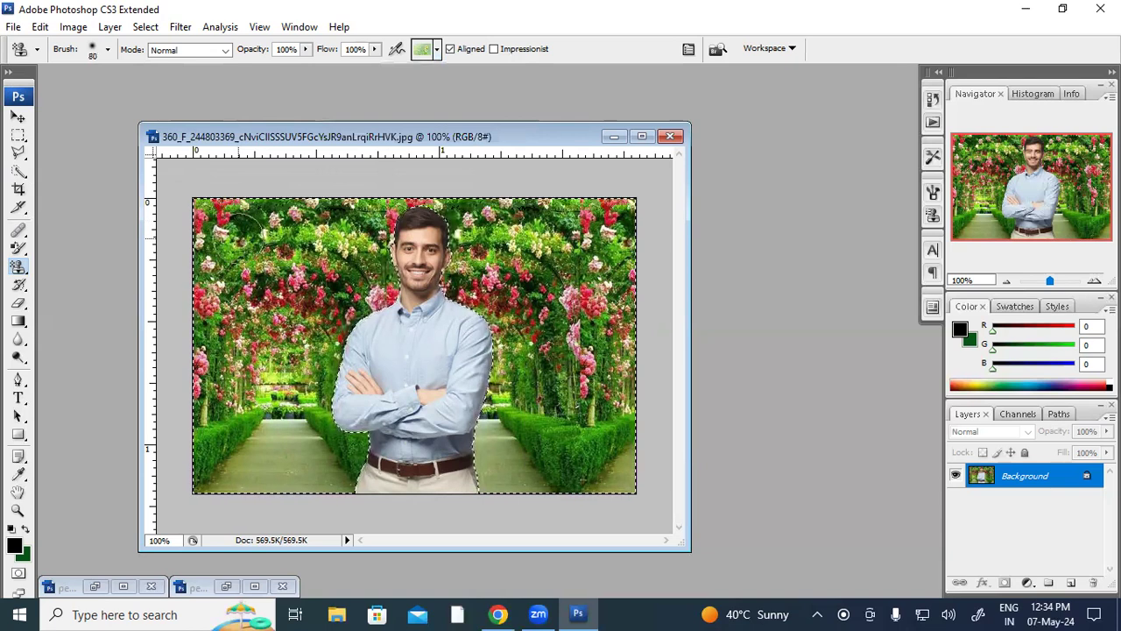
{"action": "key", "text": "bracketright"}
{"action": "key", "text": "bracketright"}
{"action": "mouse_move", "coordinate": [221, 243]}
{"action": "left_mouse_down"}
{"action": "mouse_move", "coordinate": [257, 453]}
{"action": "mouse_move", "coordinate": [226, 220]}
{"action": "mouse_move", "coordinate": [251, 306]}
{"action": "mouse_move", "coordinate": [289, 311]}
{"action": "left_mouse_up"}
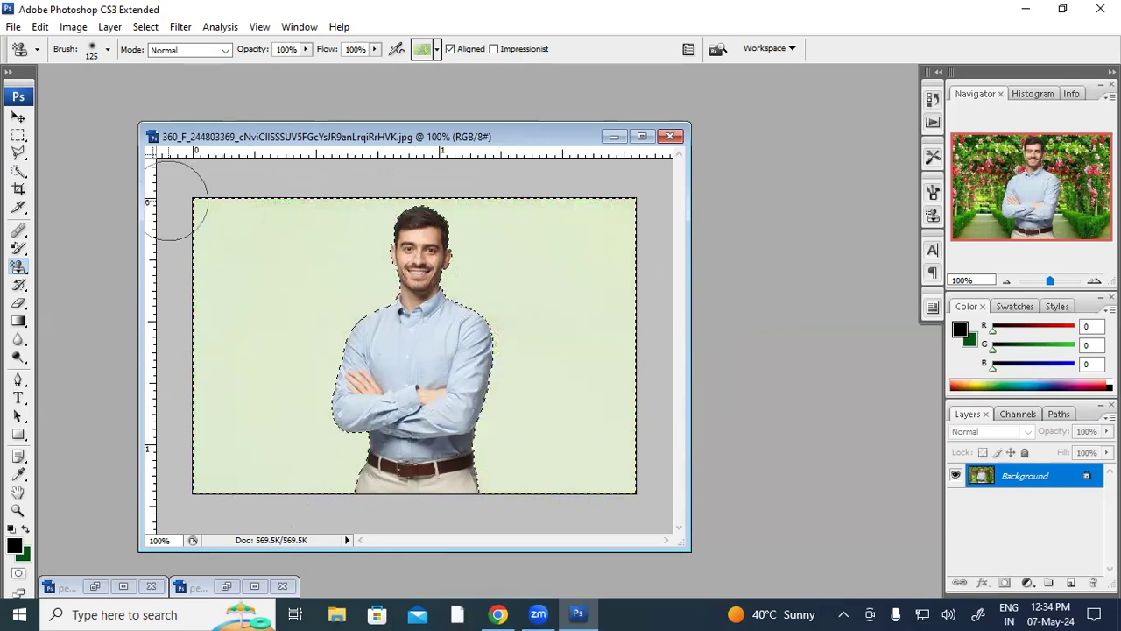
Step: Repaint the background around the man with the rose archway pattern using the 125-pixel brush
{"action": "left_click", "coordinate": [437, 50]}
{"action": "double_click", "coordinate": [344, 163]}
{"action": "mouse_move", "coordinate": [301, 275]}
{"action": "left_mouse_down"}
{"action": "mouse_move", "coordinate": [275, 363]}
{"action": "mouse_move", "coordinate": [289, 412]}
{"action": "mouse_move", "coordinate": [315, 210]}
{"action": "mouse_move", "coordinate": [613, 262]}
{"action": "mouse_move", "coordinate": [563, 312]}
{"action": "mouse_move", "coordinate": [562, 422]}
{"action": "left_mouse_up"}
{"action": "mouse_move", "coordinate": [350, 476]}
{"action": "left_mouse_down"}
{"action": "mouse_move", "coordinate": [561, 411]}
{"action": "mouse_move", "coordinate": [608, 468]}
{"action": "mouse_move", "coordinate": [455, 454]}
{"action": "left_mouse_up"}
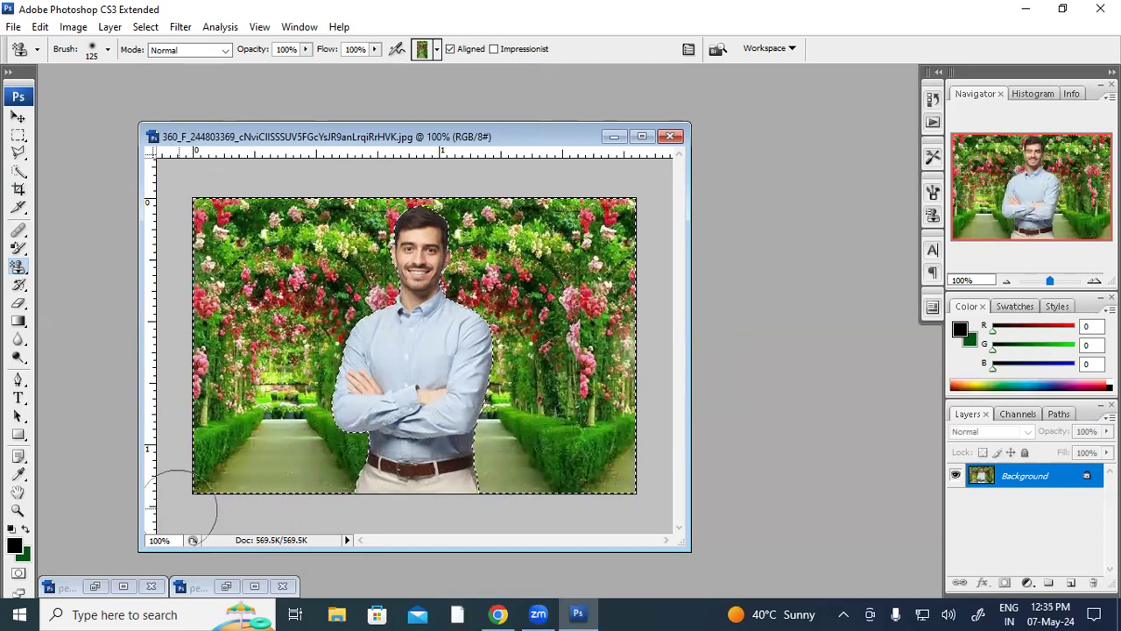
Step: Restore the minimized yellow flower image and resize it to a document width of 4 inches, keeping its proportions
{"action": "left_click", "coordinate": [219, 592]}
{"action": "double_click", "coordinate": [226, 594]}
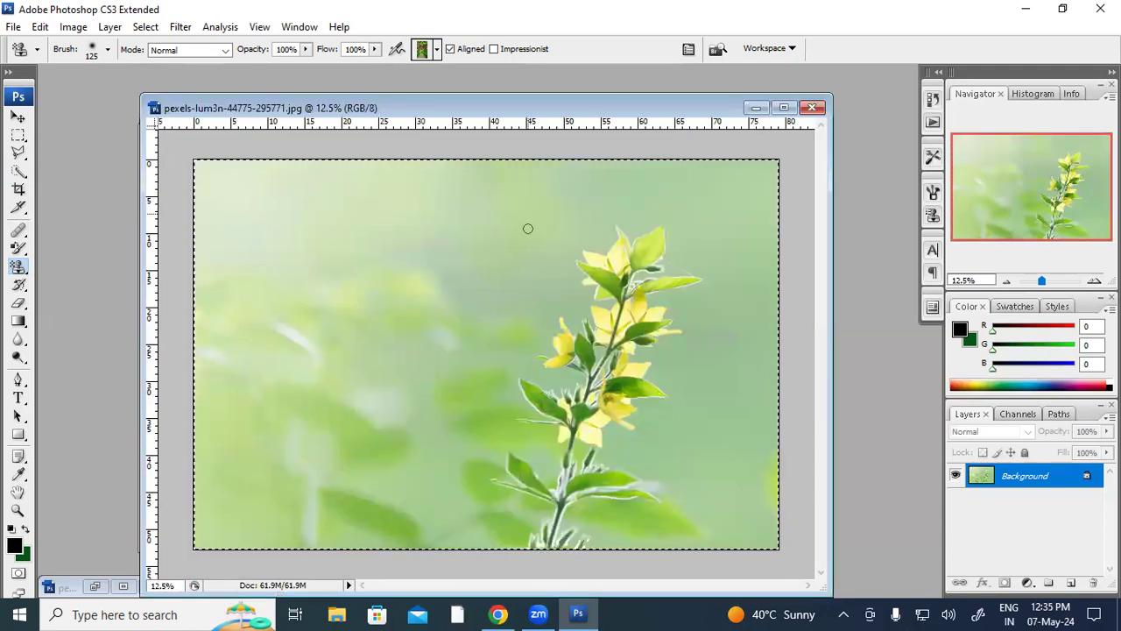
{"action": "right_click", "coordinate": [508, 108]}
{"action": "left_click", "coordinate": [546, 138]}
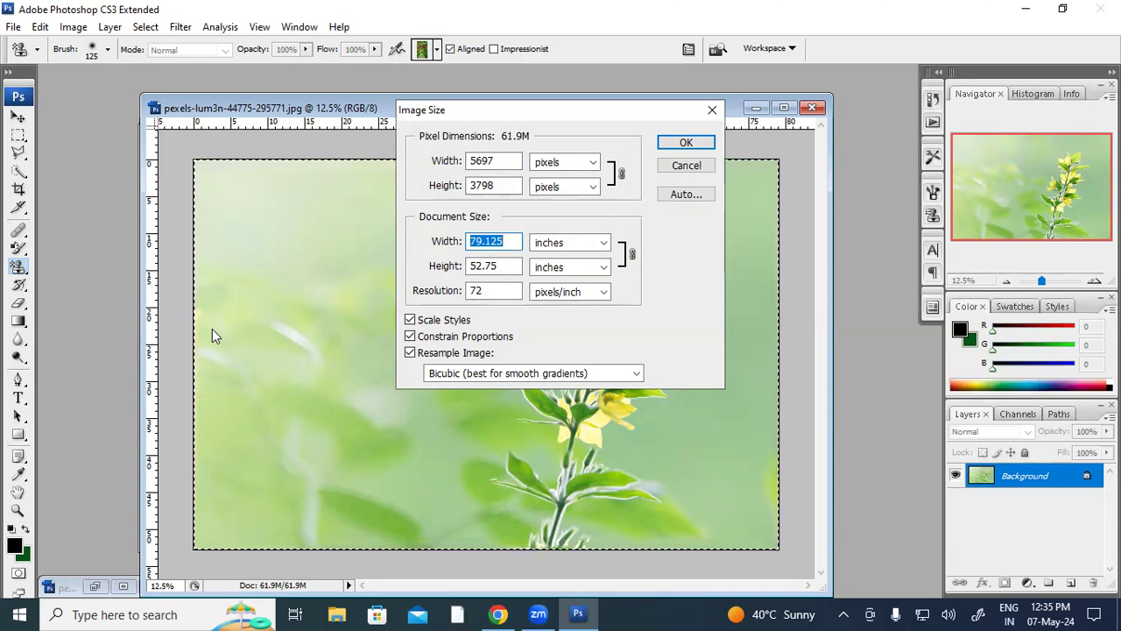
{"action": "type", "text": "4"}
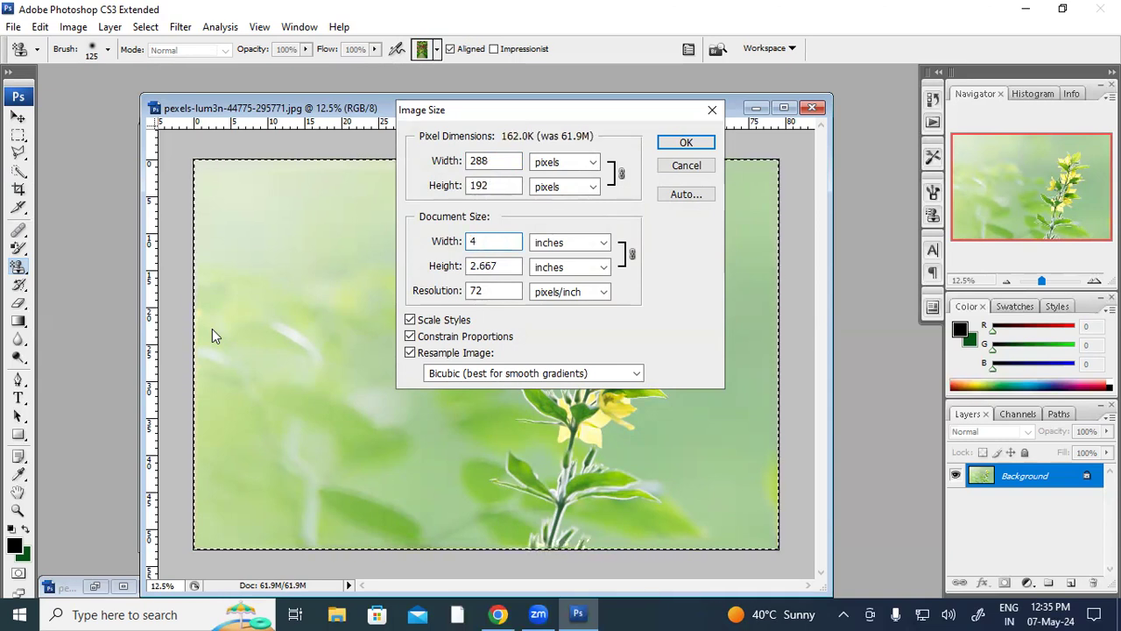
{"action": "left_click", "coordinate": [687, 143]}
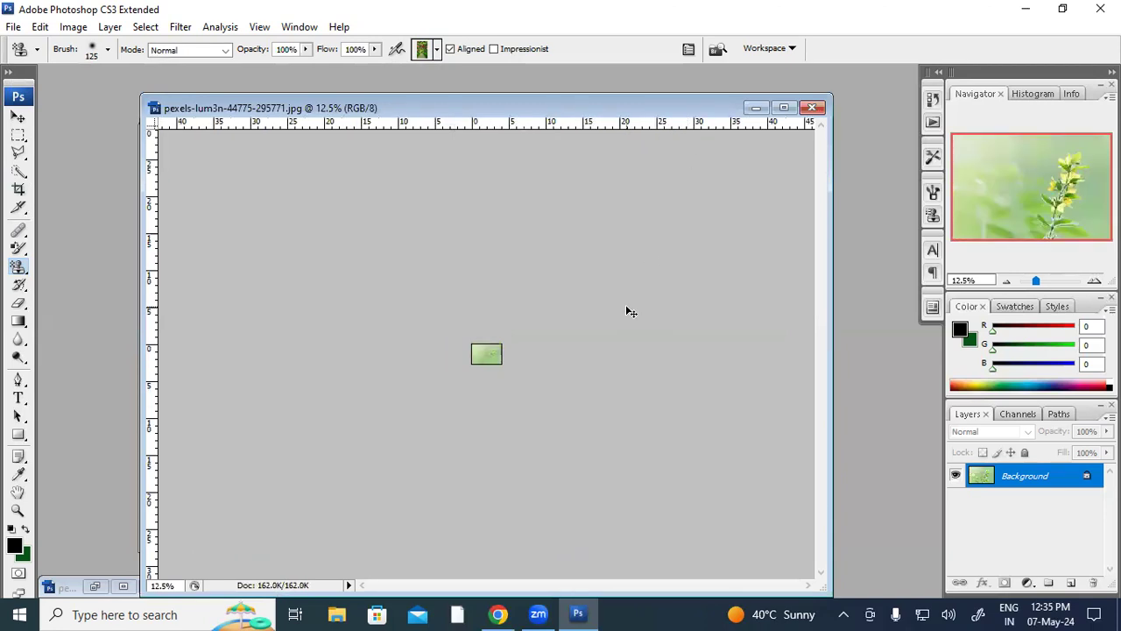
Step: Select the entire resized flower image and define it as a new pattern named "hghh"
{"action": "key", "text": "ctrl+plus"}
{"action": "key", "text": "ctrl+plus"}
{"action": "key", "text": "ctrl+plus"}
{"action": "key", "text": "ctrl+plus"}
{"action": "key", "text": "ctrl+plus"}
{"action": "key", "text": "ctrl+plus"}
{"action": "key", "text": "ctrl+plus"}
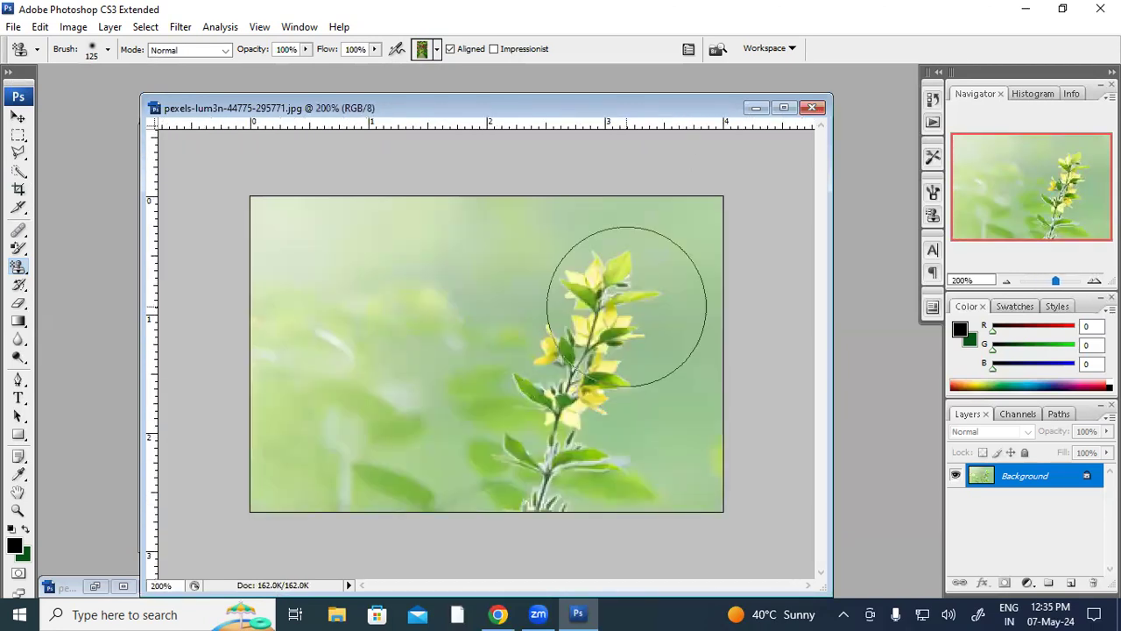
{"action": "left_click", "coordinate": [40, 27]}
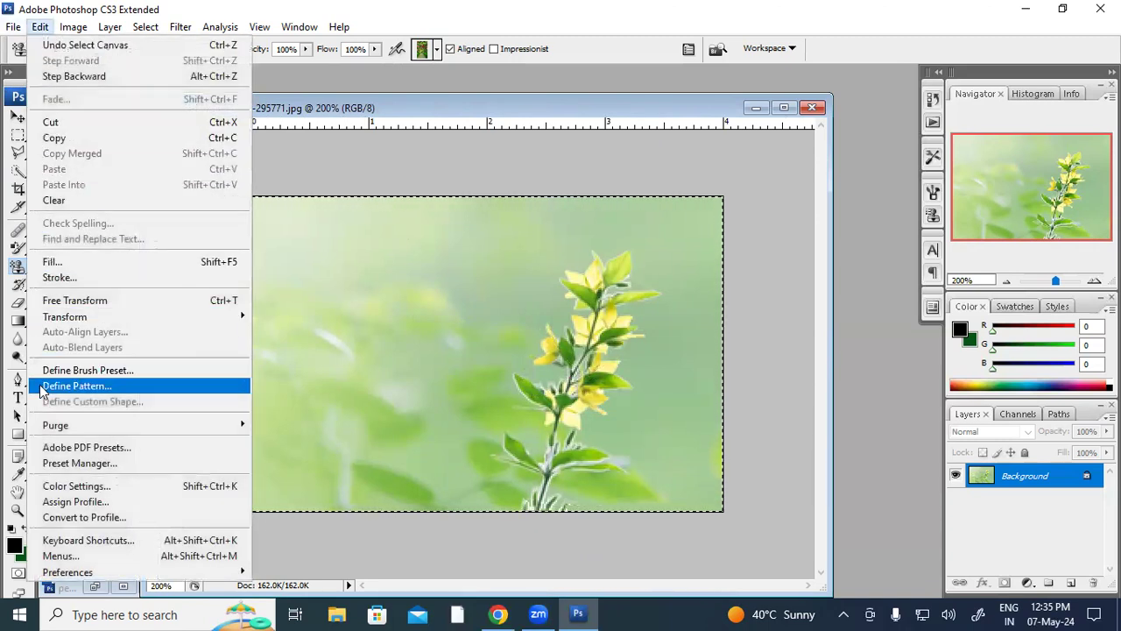
{"action": "left_click", "coordinate": [52, 386]}
{"action": "type", "text": "hghh"}
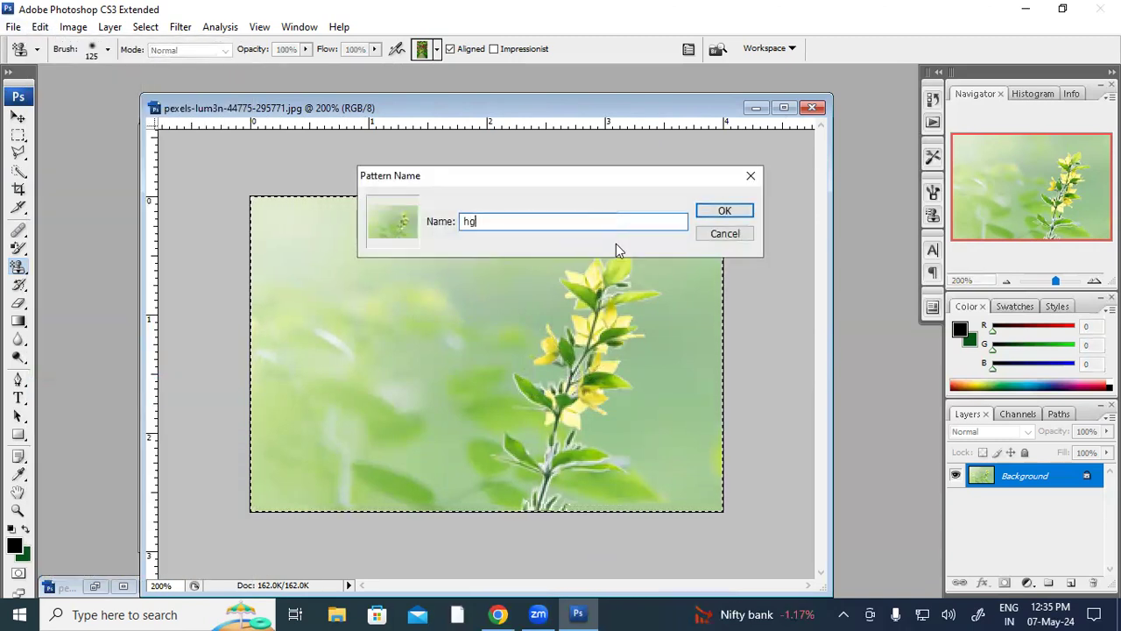
{"action": "left_click", "coordinate": [724, 211]}
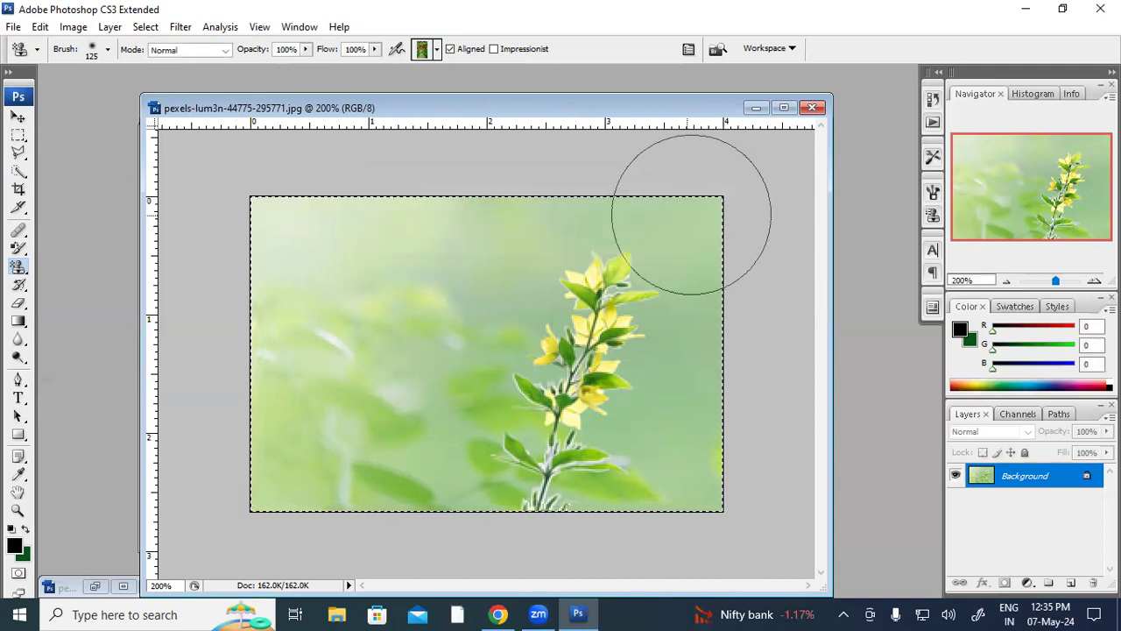
Step: Minimize the flower image and paint the portrait's background with the newly defined yellow flower pattern
{"action": "left_click", "coordinate": [755, 108]}
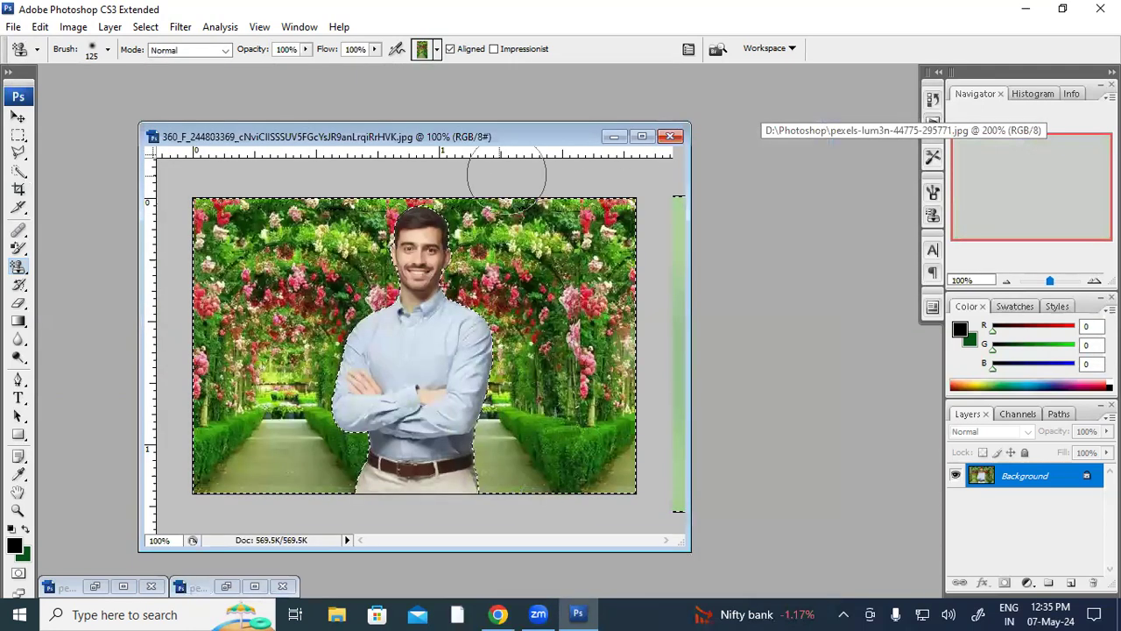
{"action": "left_click", "coordinate": [436, 50]}
{"action": "left_click", "coordinate": [368, 160]}
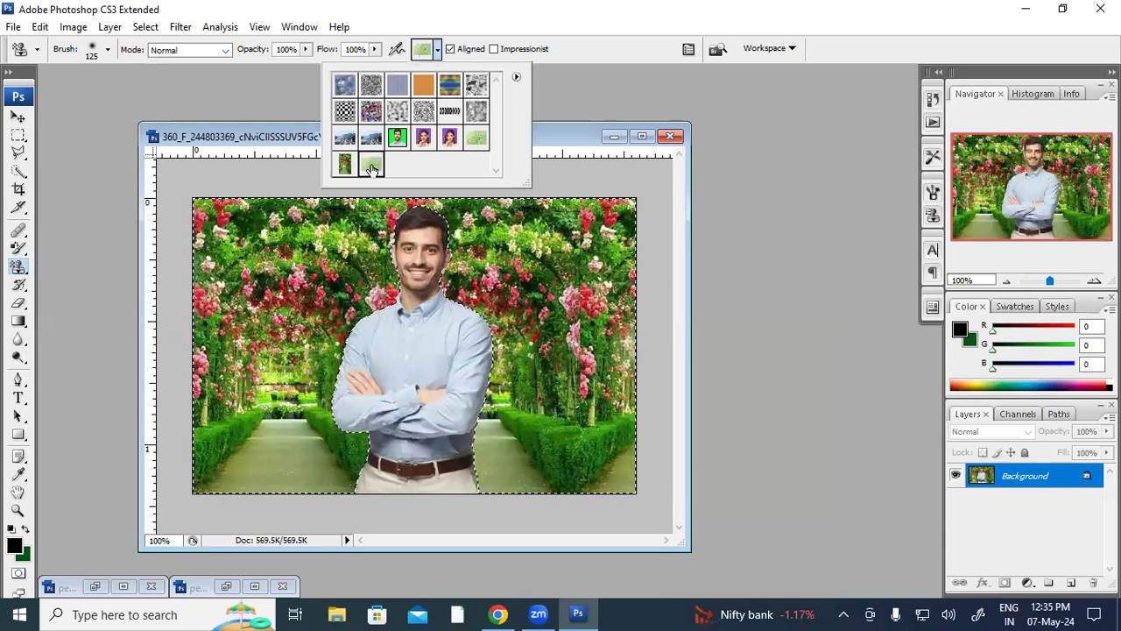
{"action": "mouse_move", "coordinate": [281, 237]}
{"action": "left_mouse_down"}
{"action": "mouse_move", "coordinate": [267, 438]}
{"action": "mouse_move", "coordinate": [351, 263]}
{"action": "mouse_move", "coordinate": [569, 250]}
{"action": "mouse_move", "coordinate": [440, 343]}
{"action": "left_mouse_up"}
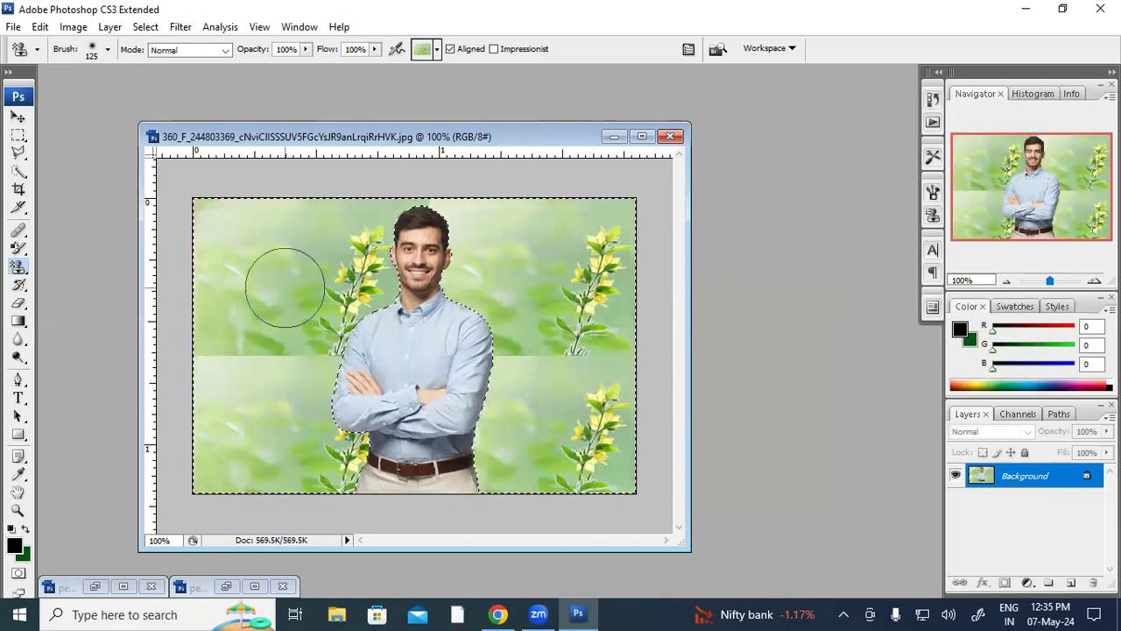
Step: Switch to the History Brush tool and minimize the man's portrait
{"action": "left_click", "coordinate": [19, 301]}
{"action": "left_click_drag", "start_coordinate": [20, 284], "coordinate": [70, 291]}
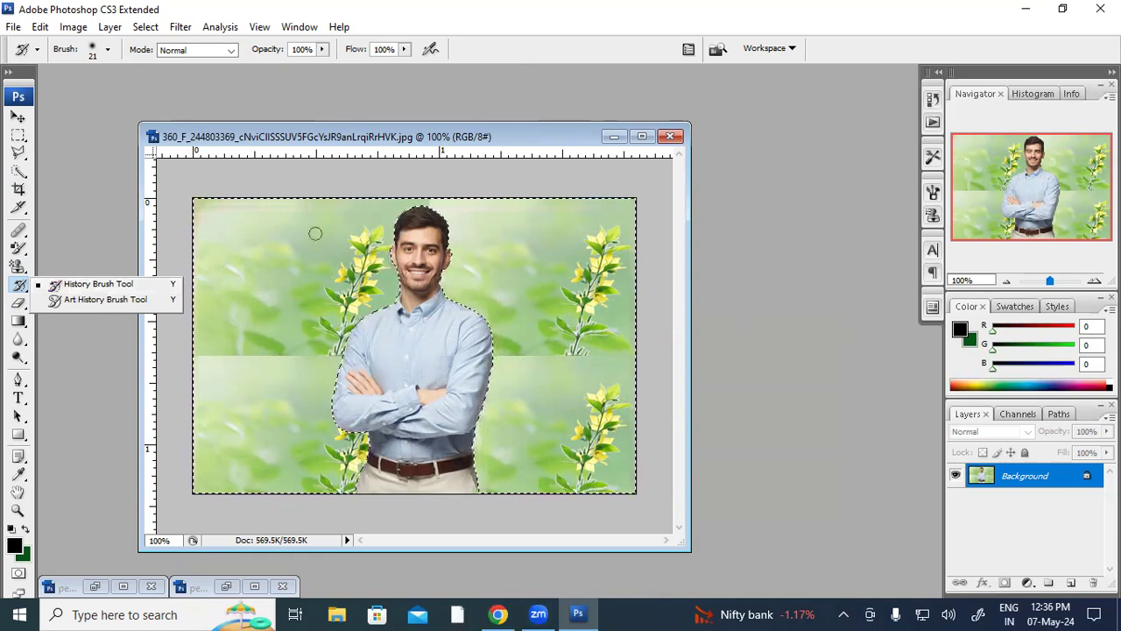
{"action": "left_click", "coordinate": [615, 135]}
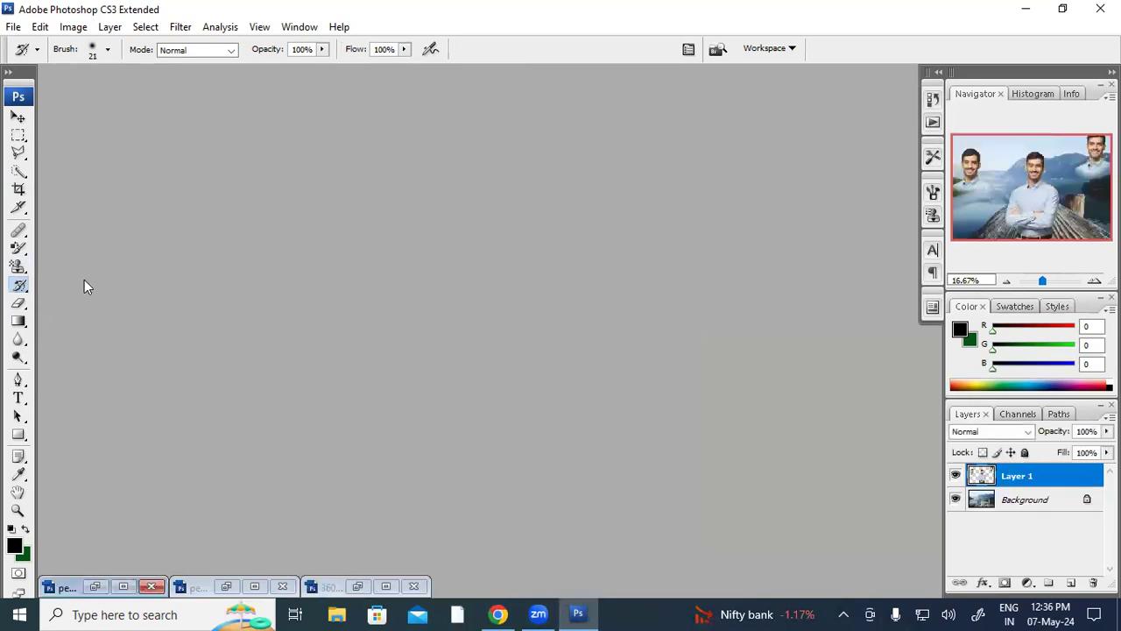
{"action": "left_click", "coordinate": [25, 292]}
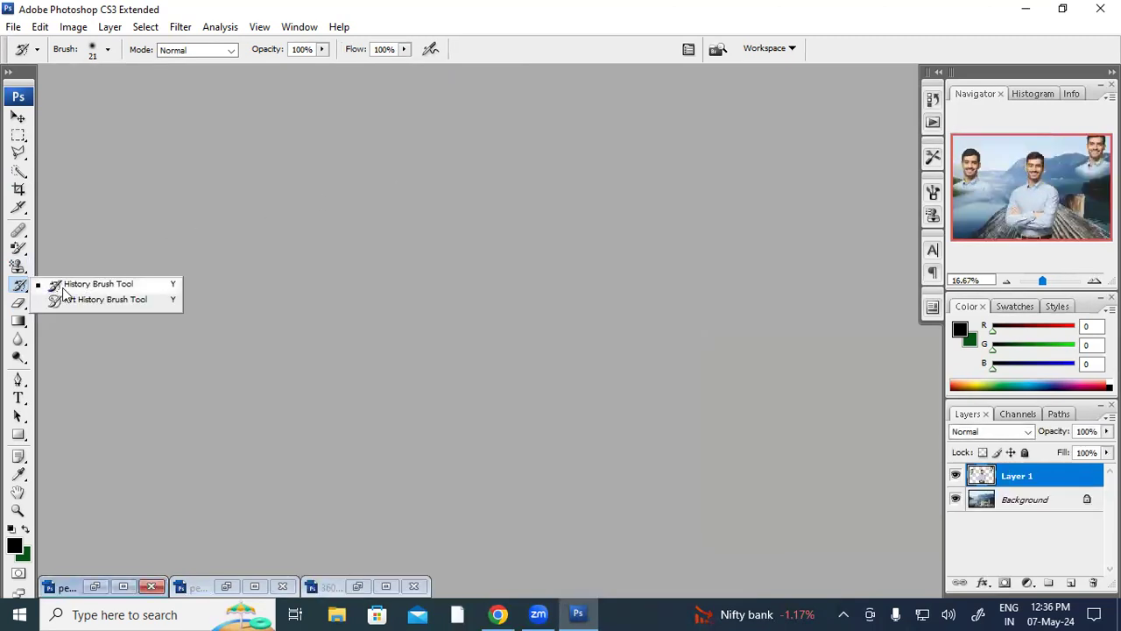
Step: Activate the Move tool and open the two bridal photos, the veiled one and the closed-eyes one, from the Photoshop folder
{"action": "left_click", "coordinate": [19, 120]}
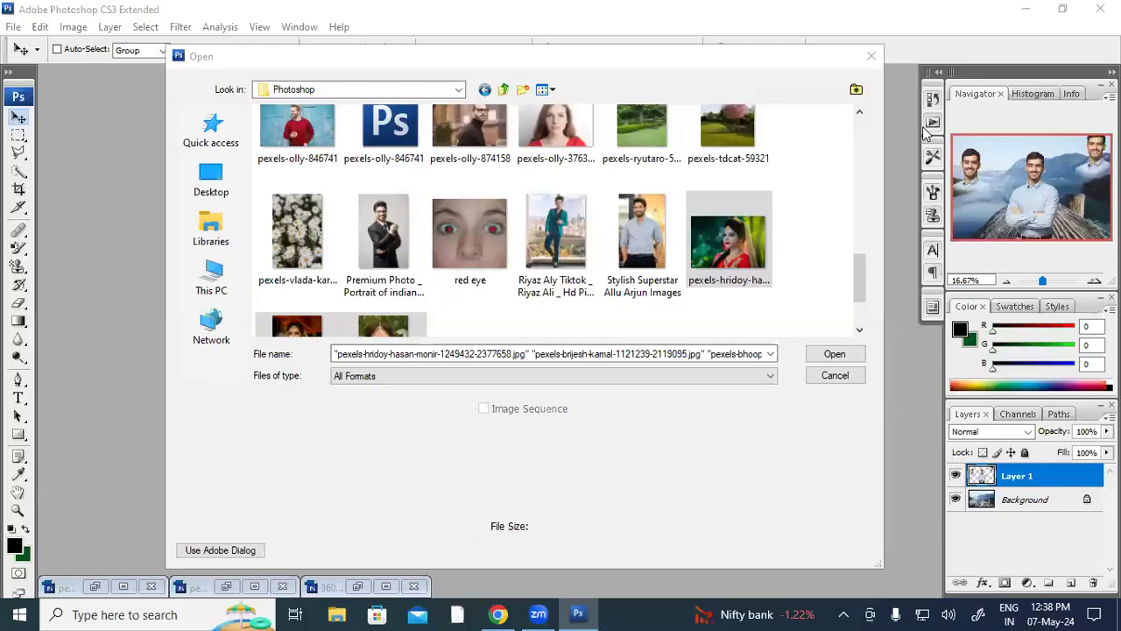
{"action": "scroll", "coordinate": [568, 253], "scroll_direction": "down", "scroll_amount": 3}
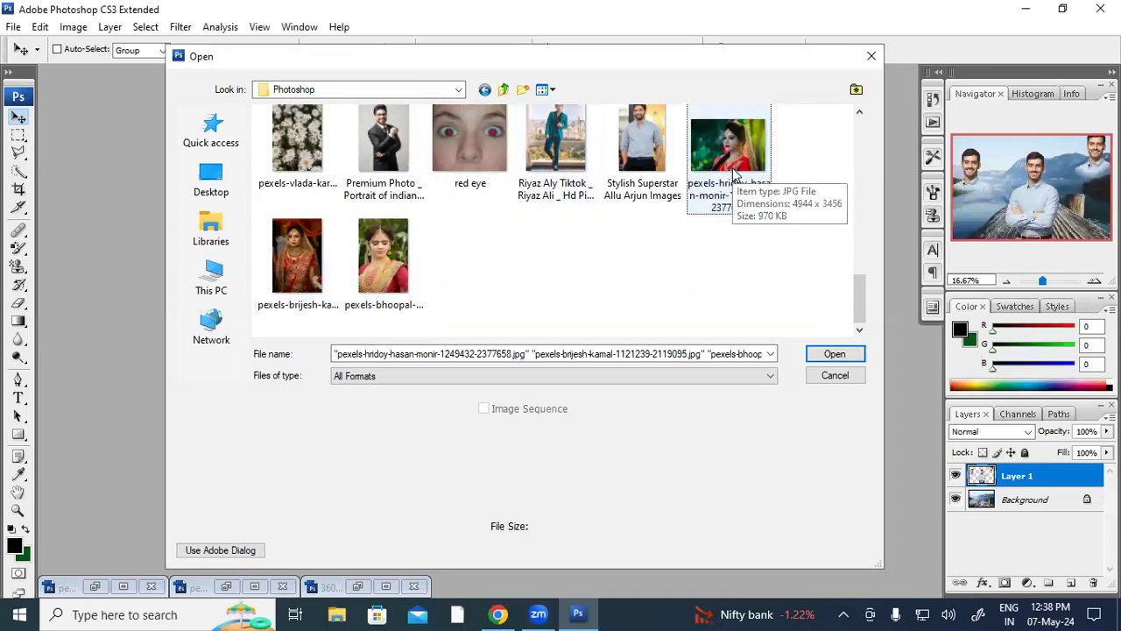
{"action": "left_click", "coordinate": [403, 263]}
{"action": "left_click", "coordinate": [721, 169], "text": "ctrl"}
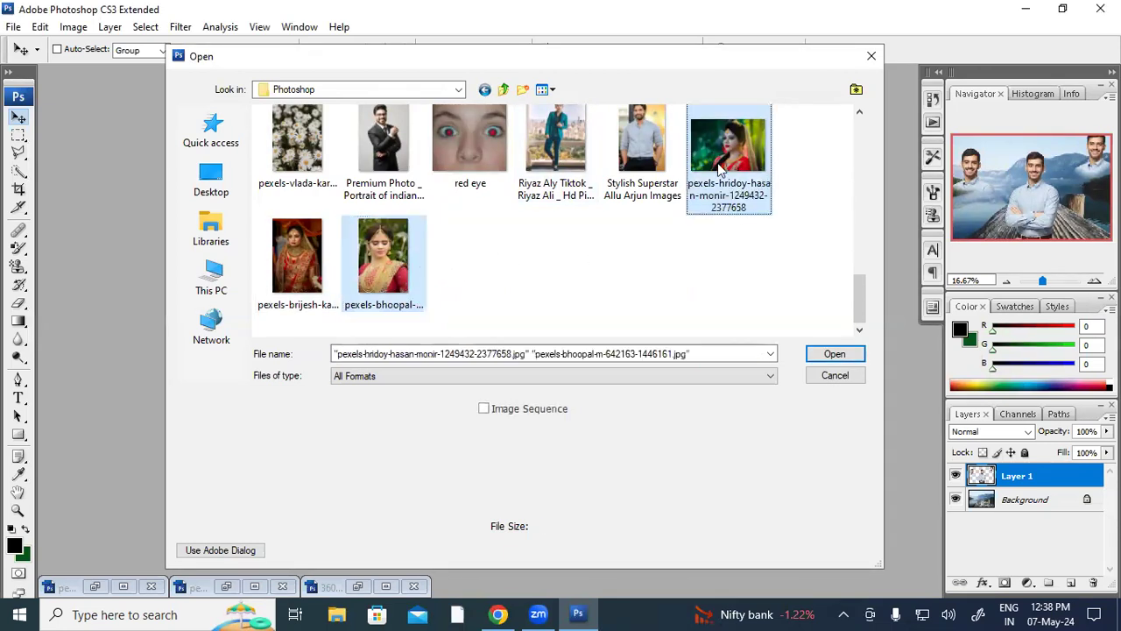
{"action": "left_click", "coordinate": [828, 354]}
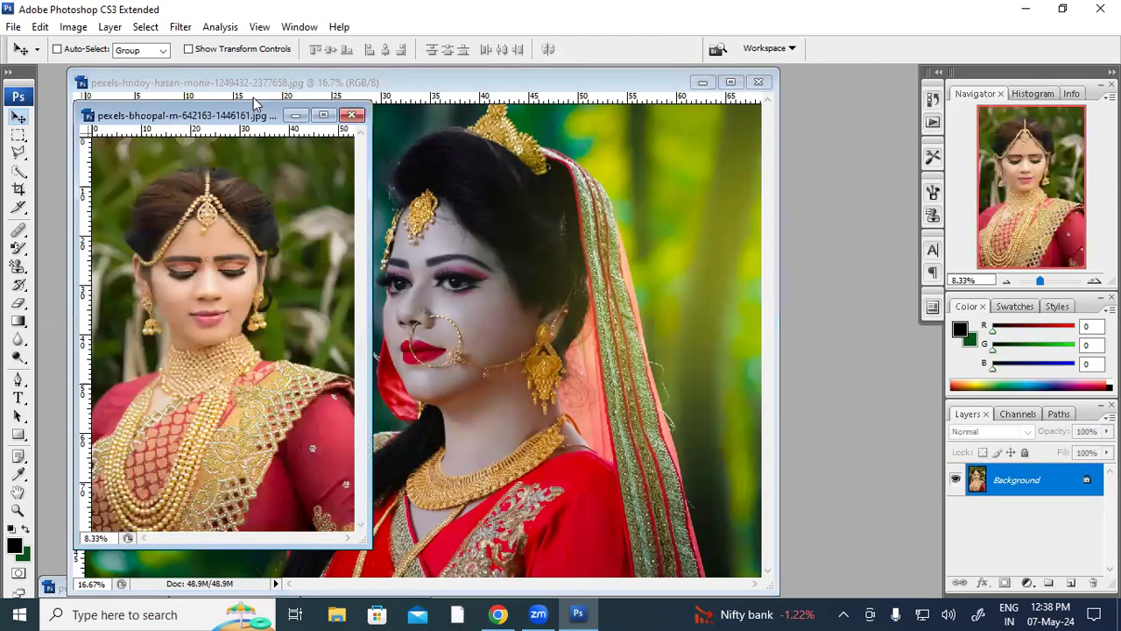
Step: Bring the veiled bride photo forward, then close the mountain lake composite and the yellow flower image without saving
{"action": "left_click_drag", "start_coordinate": [253, 85], "coordinate": [336, 78]}
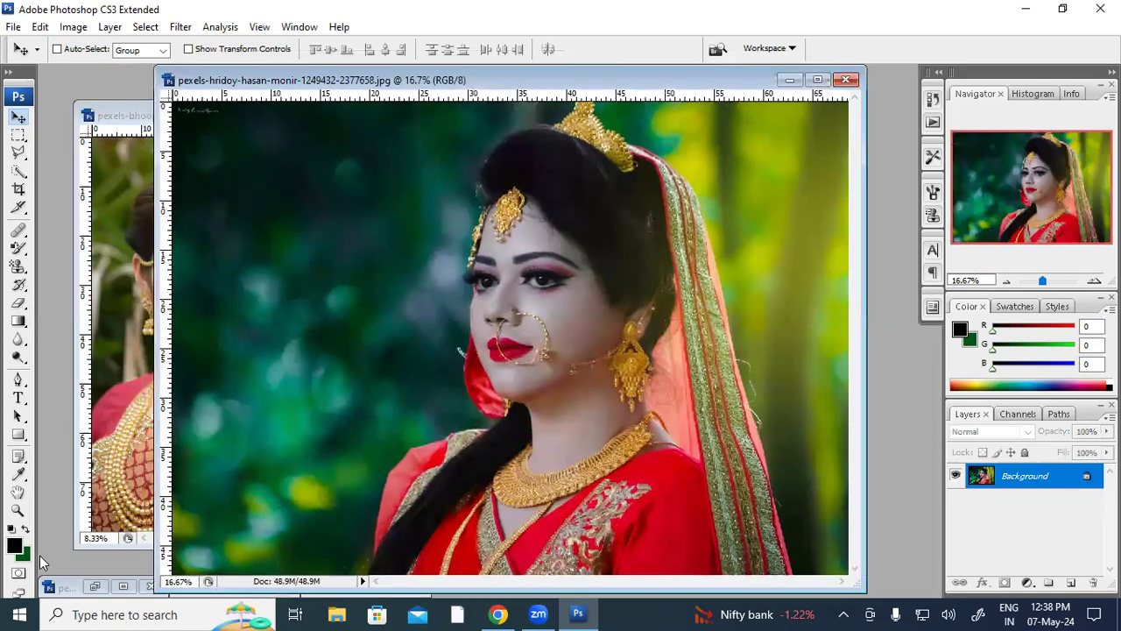
{"action": "left_click", "coordinate": [67, 588]}
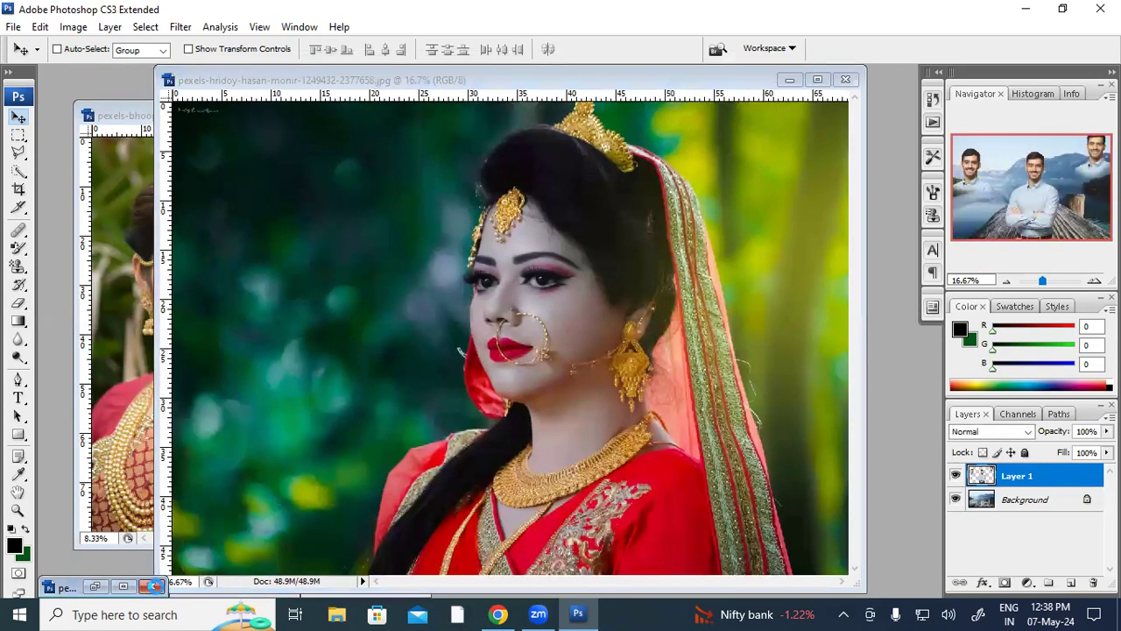
{"action": "left_click", "coordinate": [153, 586]}
{"action": "left_click", "coordinate": [593, 250]}
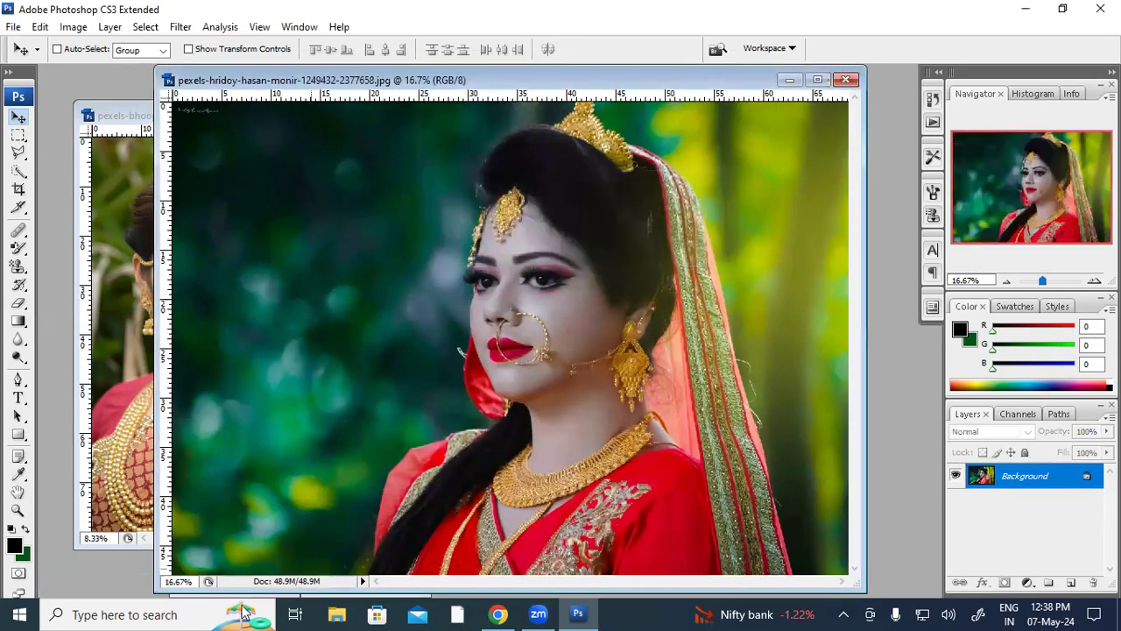
{"action": "left_click", "coordinate": [184, 595]}
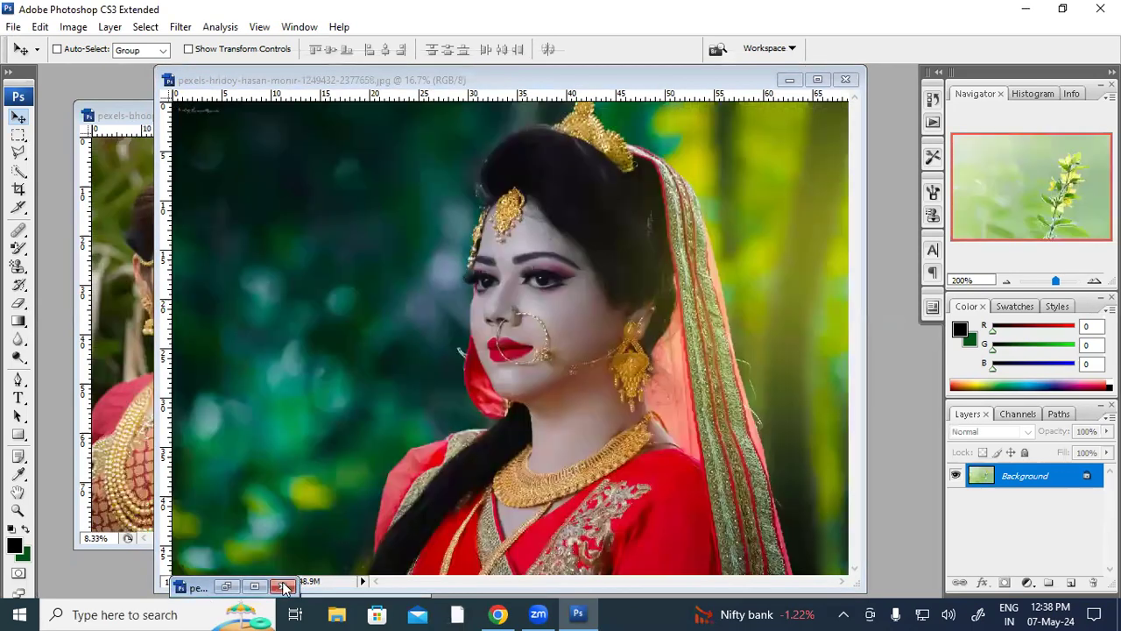
{"action": "left_click", "coordinate": [282, 585]}
{"action": "left_click", "coordinate": [591, 253]}
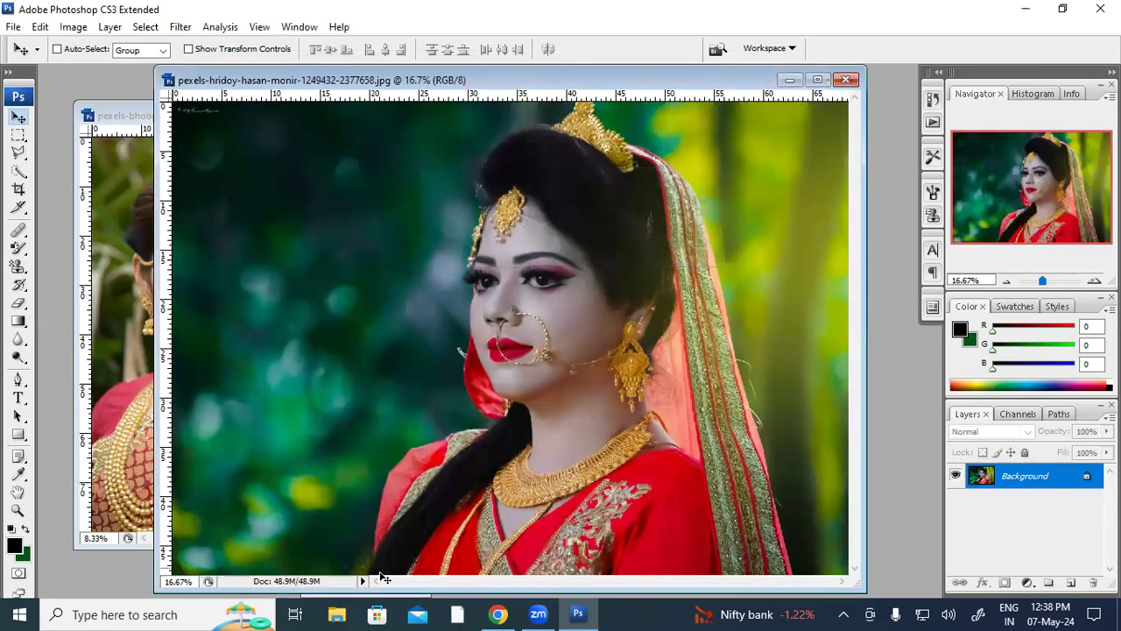
Step: Close the man's flower-background portrait without saving and minimize the veiled bride photo
{"action": "left_click", "coordinate": [366, 599]}
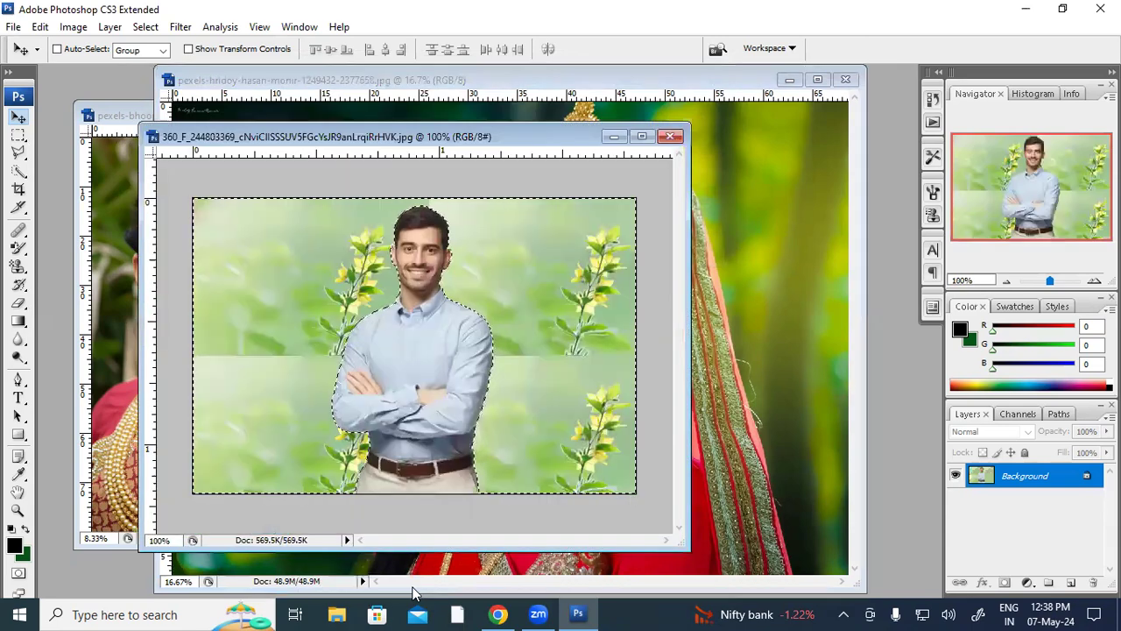
{"action": "left_click", "coordinate": [672, 138]}
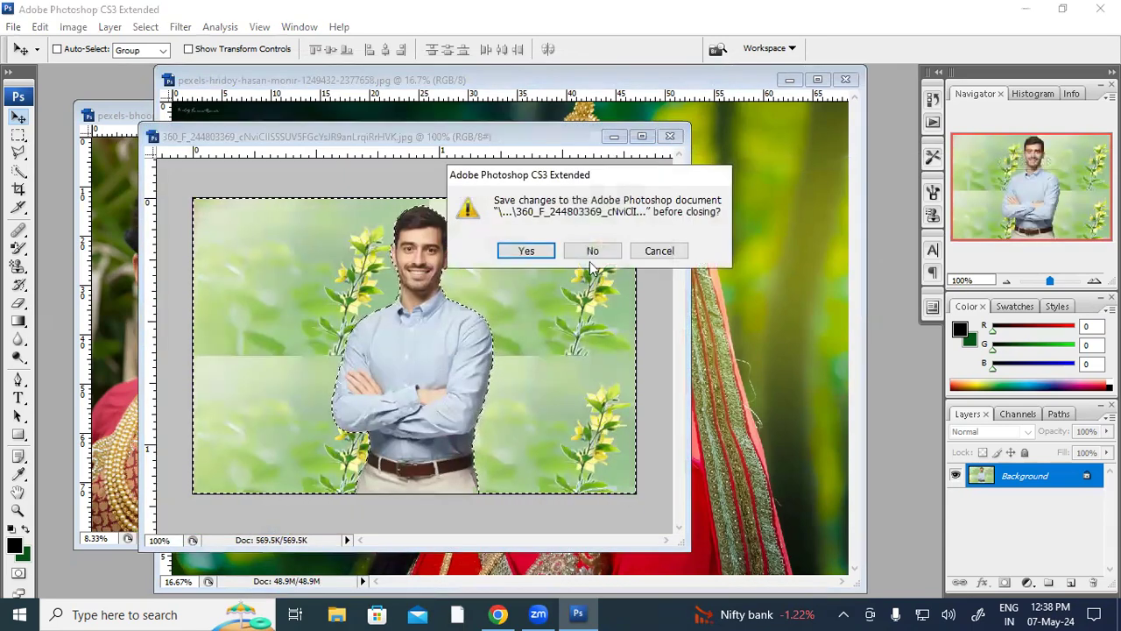
{"action": "left_click", "coordinate": [589, 252]}
{"action": "left_click_drag", "start_coordinate": [567, 87], "coordinate": [498, 251]}
{"action": "left_click", "coordinate": [720, 244]}
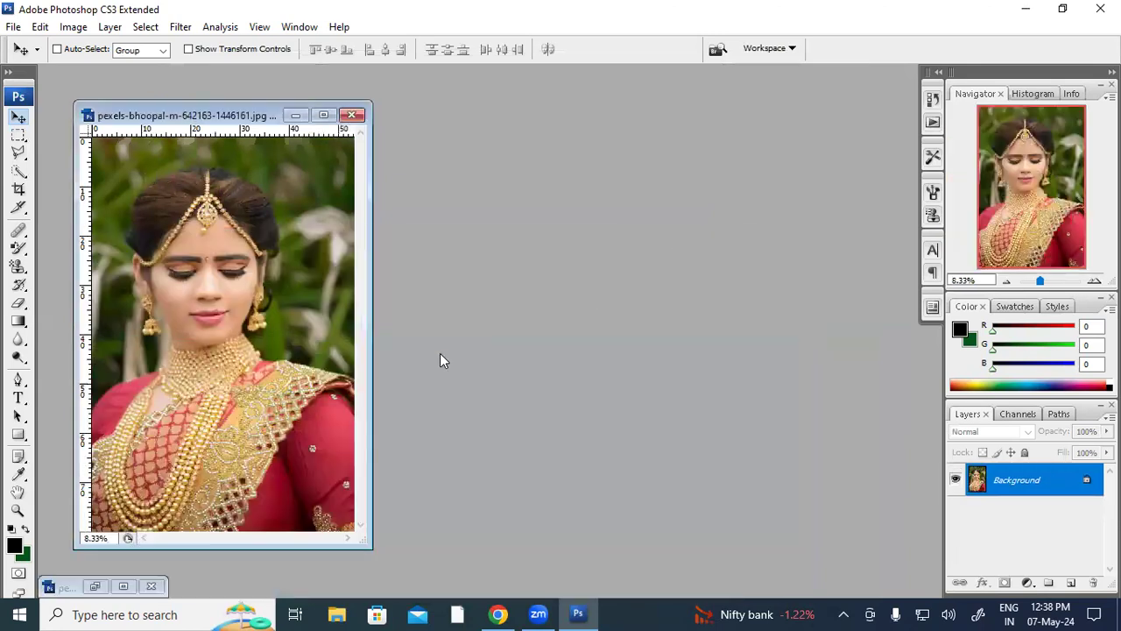
Step: Enlarge the closed-eyes bride photo's window to show the whole image and move it near the top of the workspace
{"action": "left_click_drag", "start_coordinate": [492, 570], "coordinate": [501, 578]}
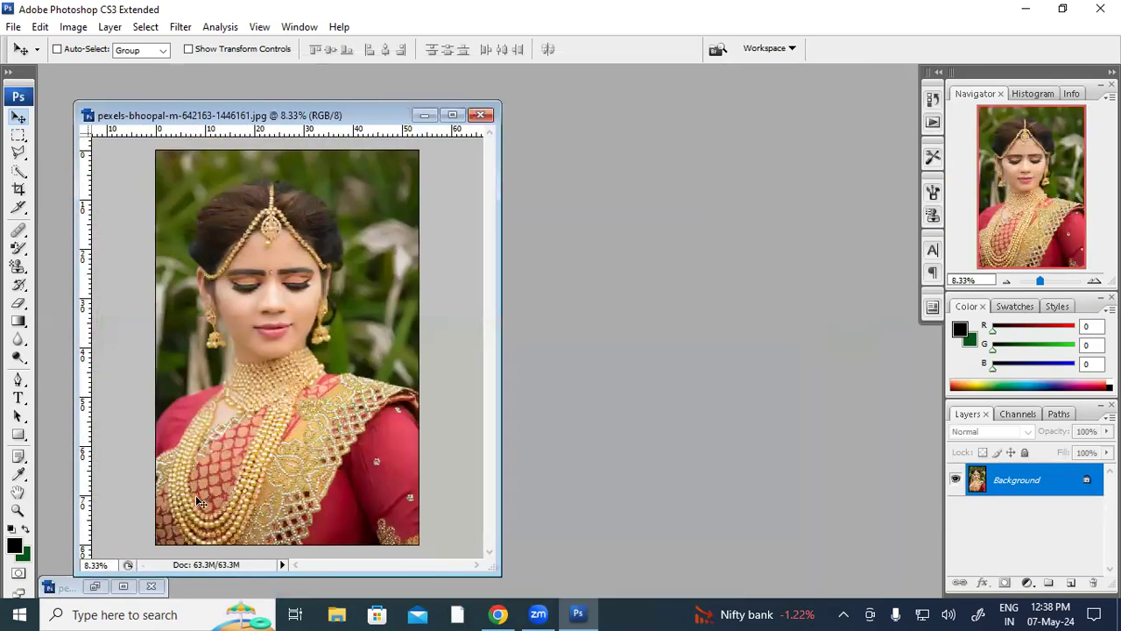
{"action": "left_click_drag", "start_coordinate": [342, 113], "coordinate": [477, 81]}
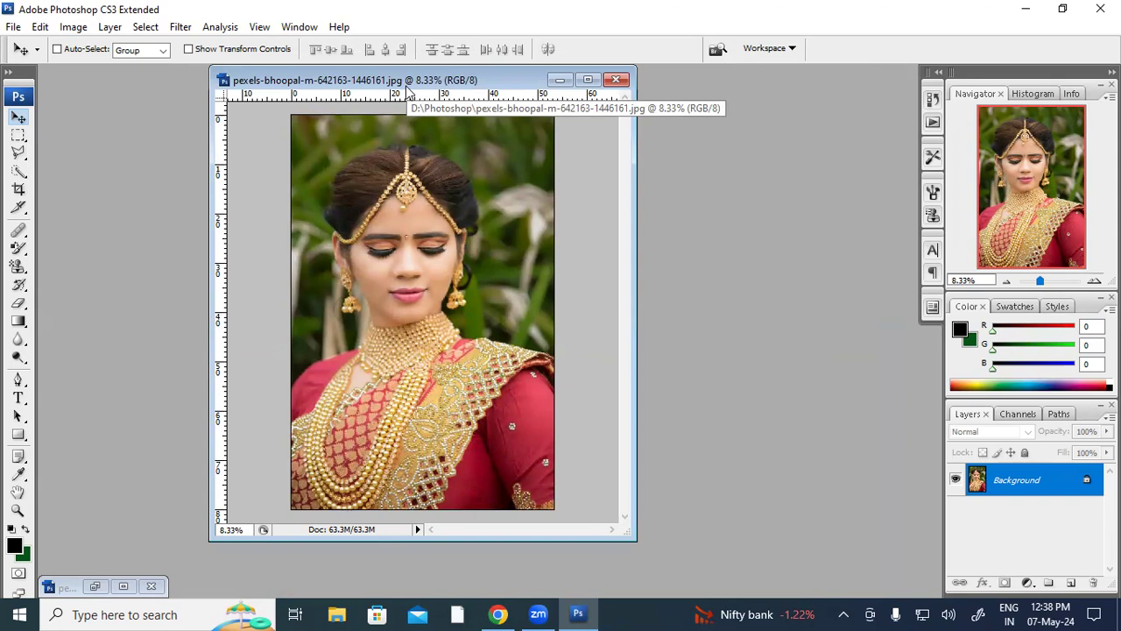
{"action": "left_click_drag", "start_coordinate": [393, 78], "coordinate": [259, 82]}
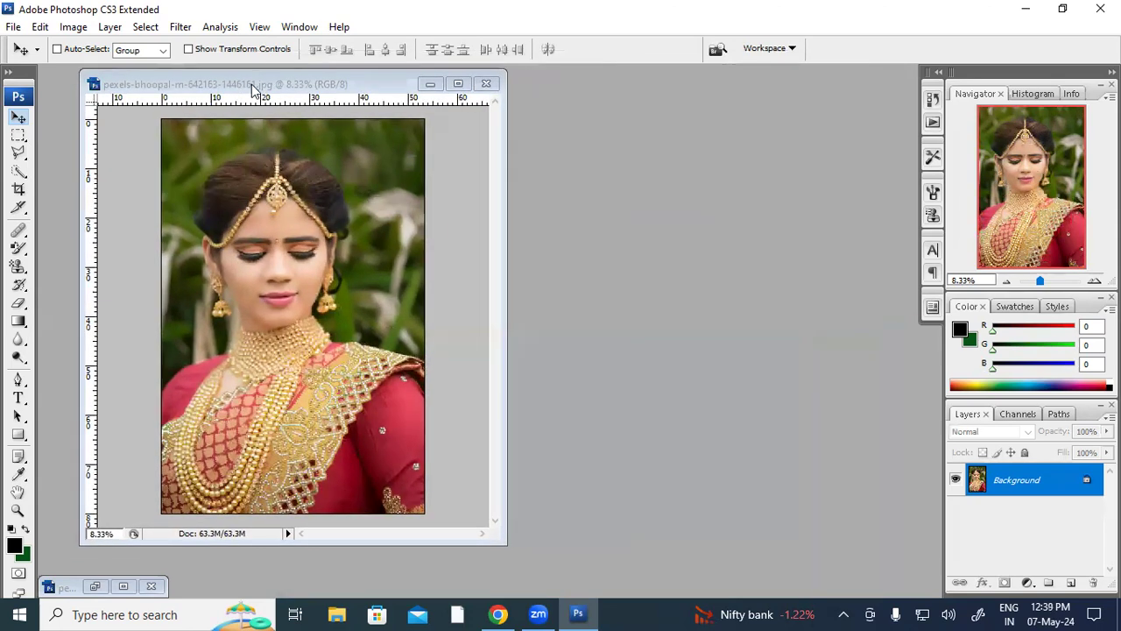
Step: Try the default Black & White adjustment on the closed-eyes bride photo and undo it
{"action": "left_click", "coordinate": [75, 27]}
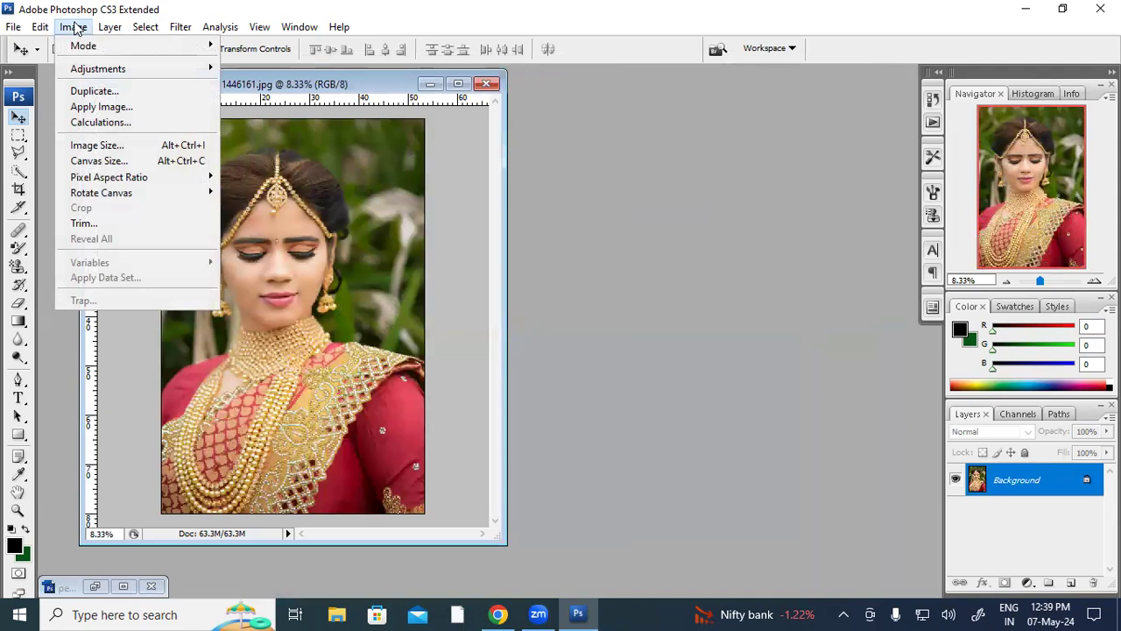
{"action": "mouse_move", "coordinate": [81, 46]}
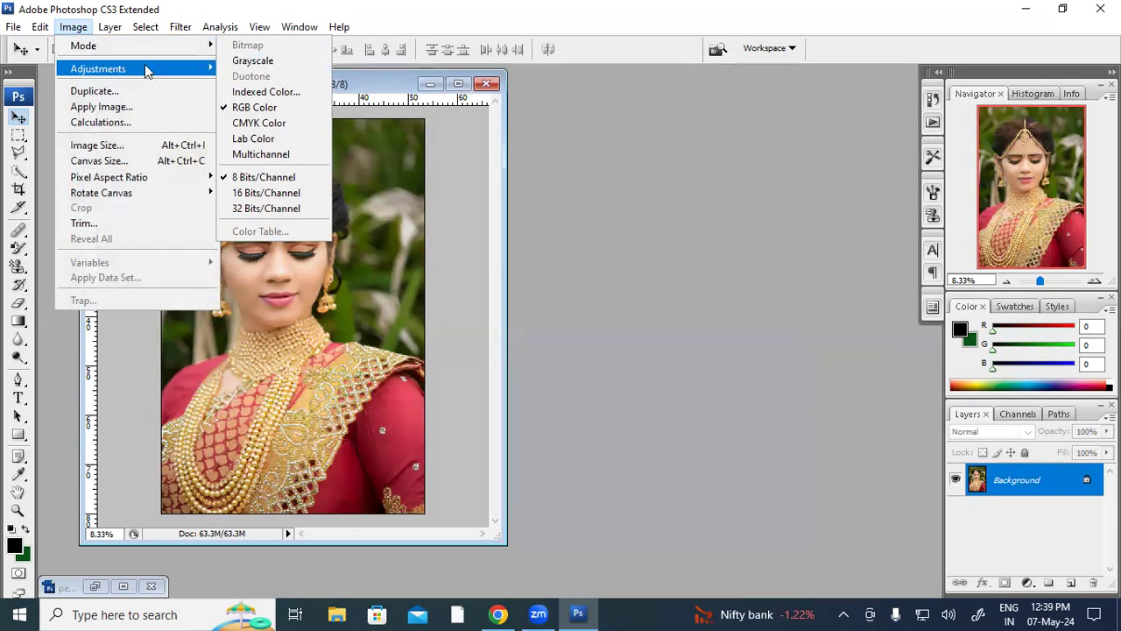
{"action": "mouse_move", "coordinate": [143, 72]}
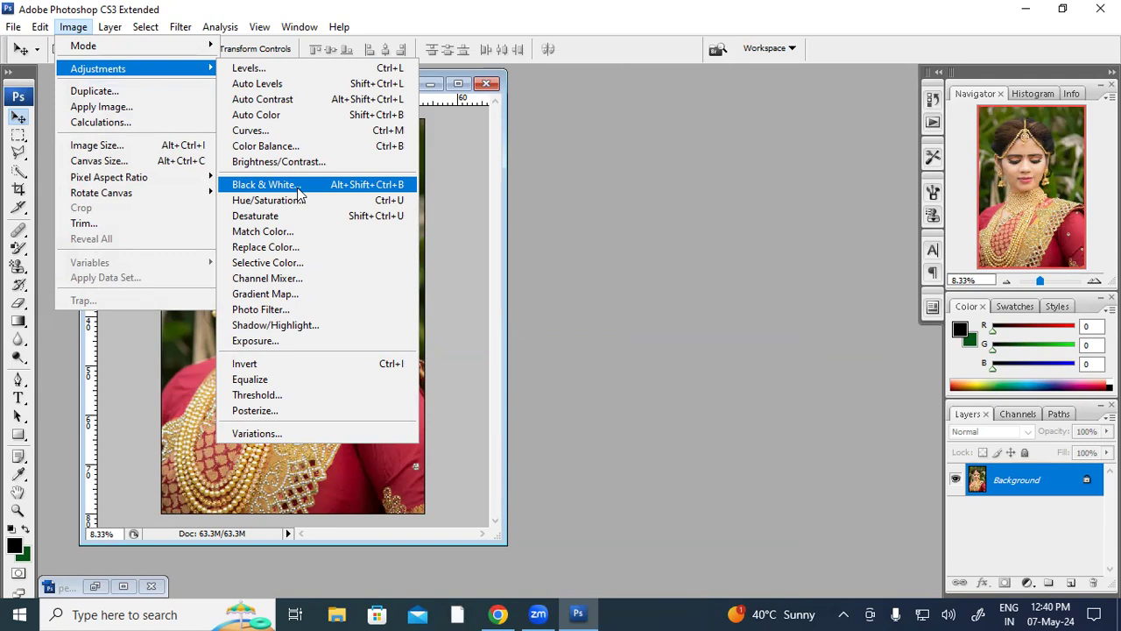
{"action": "left_click", "coordinate": [298, 186]}
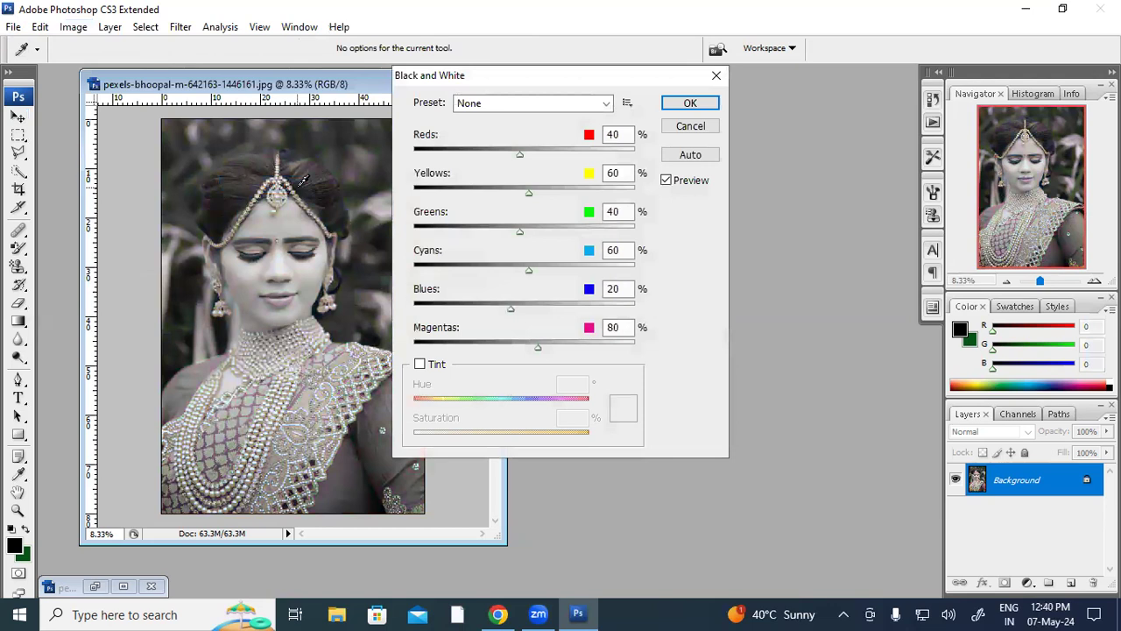
{"action": "left_click", "coordinate": [688, 103]}
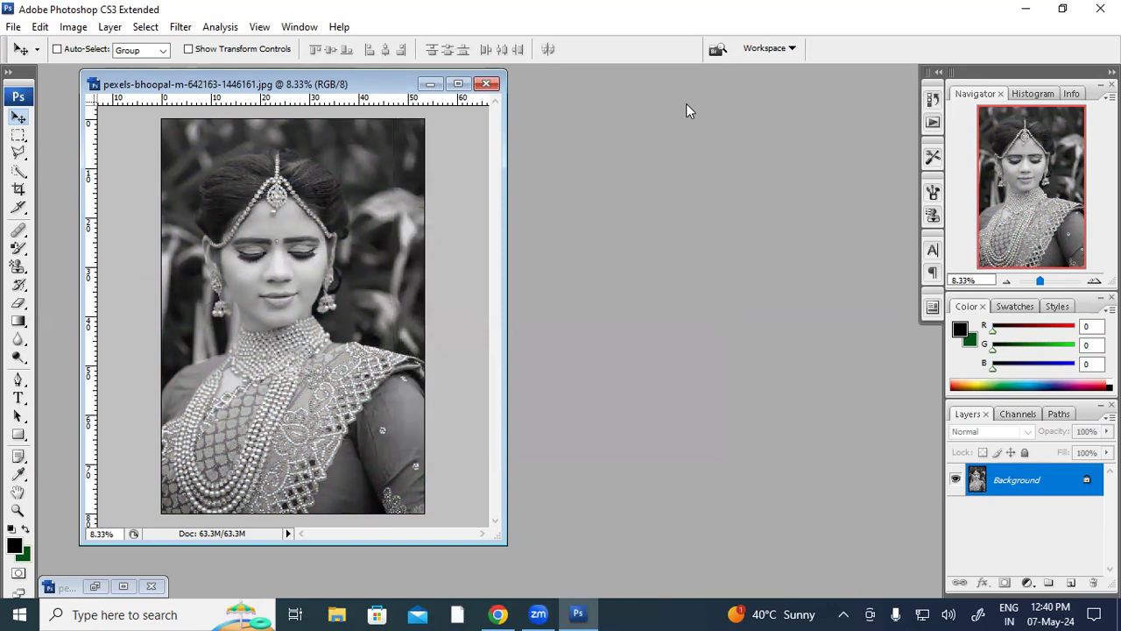
{"action": "key", "text": "ctrl+z"}
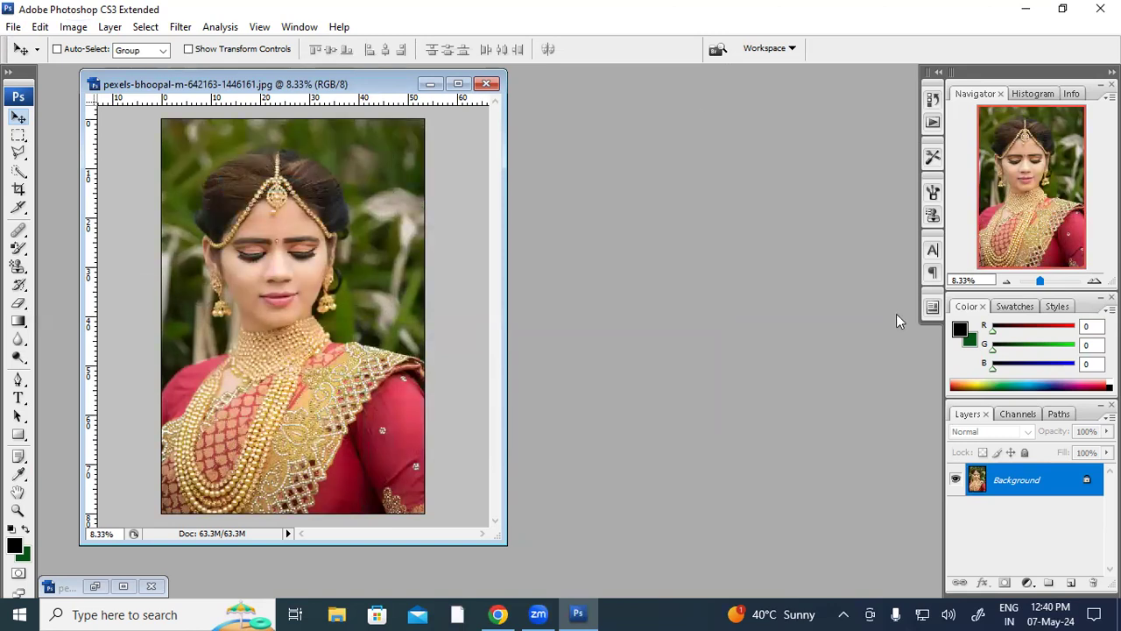
Step: Duplicate the Background layer as Background copy, hide the copy and select the original Background layer
{"action": "right_click", "coordinate": [1016, 477]}
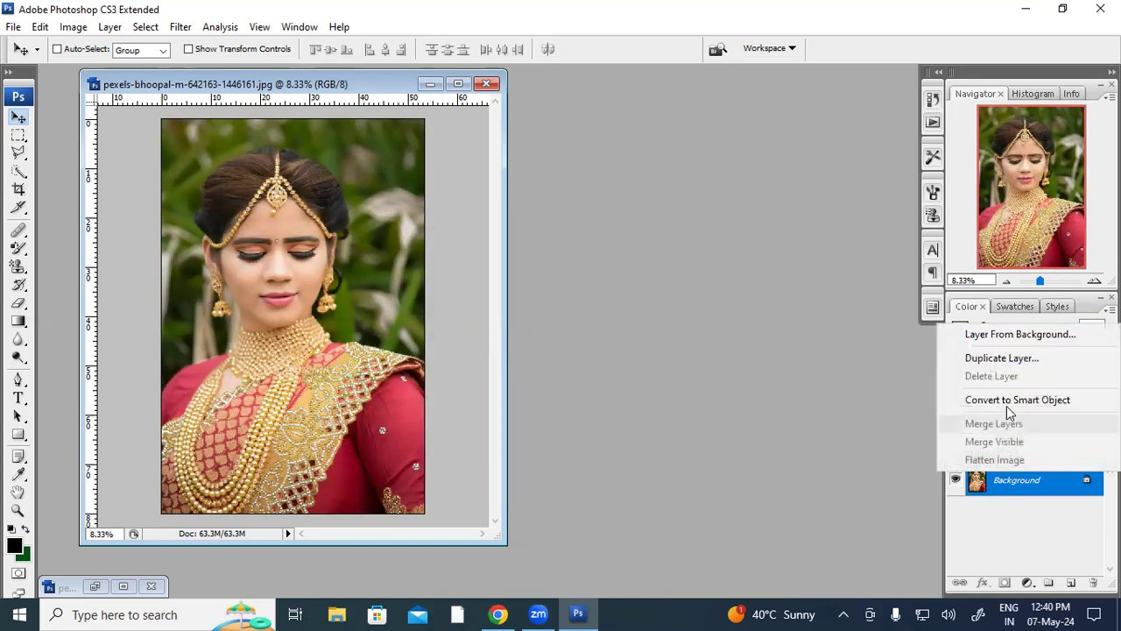
{"action": "left_click", "coordinate": [979, 360]}
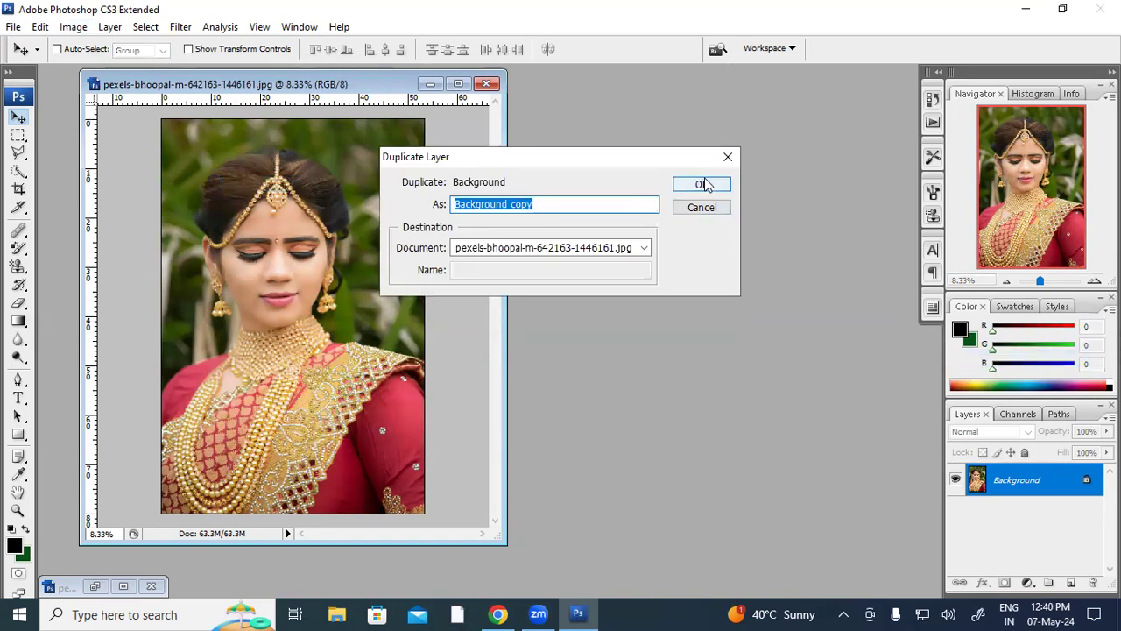
{"action": "left_click", "coordinate": [706, 182]}
{"action": "left_click", "coordinate": [956, 480]}
{"action": "left_click", "coordinate": [994, 512]}
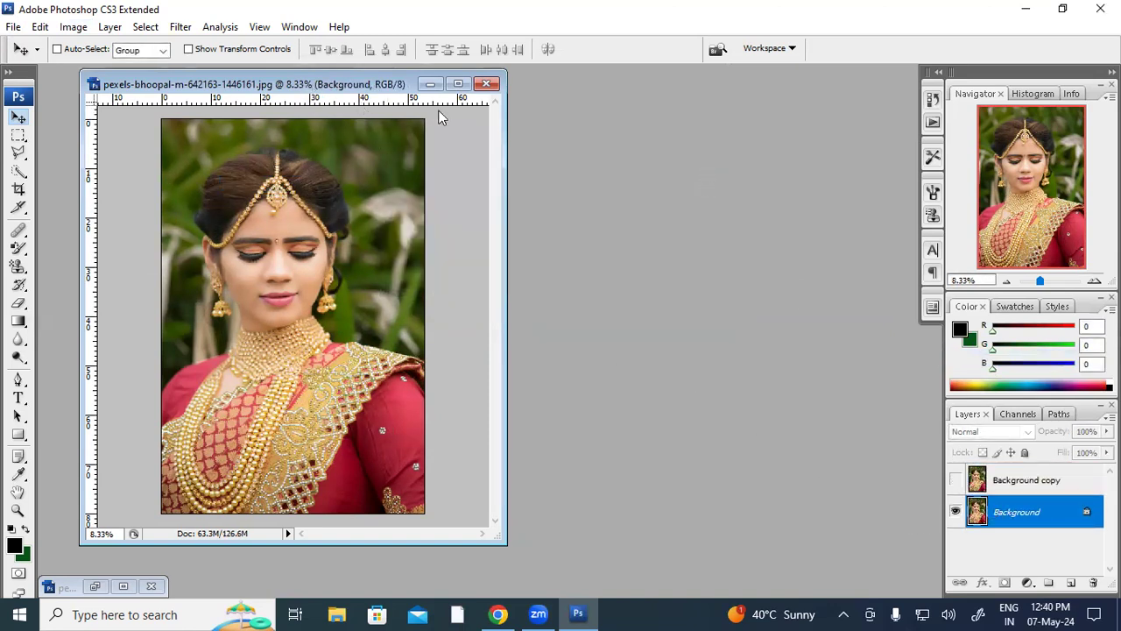
Step: Maximize the closed-eyes bride photo and enlarge its view to 12.5%, with the face and headpiece in sight
{"action": "left_click_drag", "start_coordinate": [308, 84], "coordinate": [480, 80]}
{"action": "left_click", "coordinate": [629, 79]}
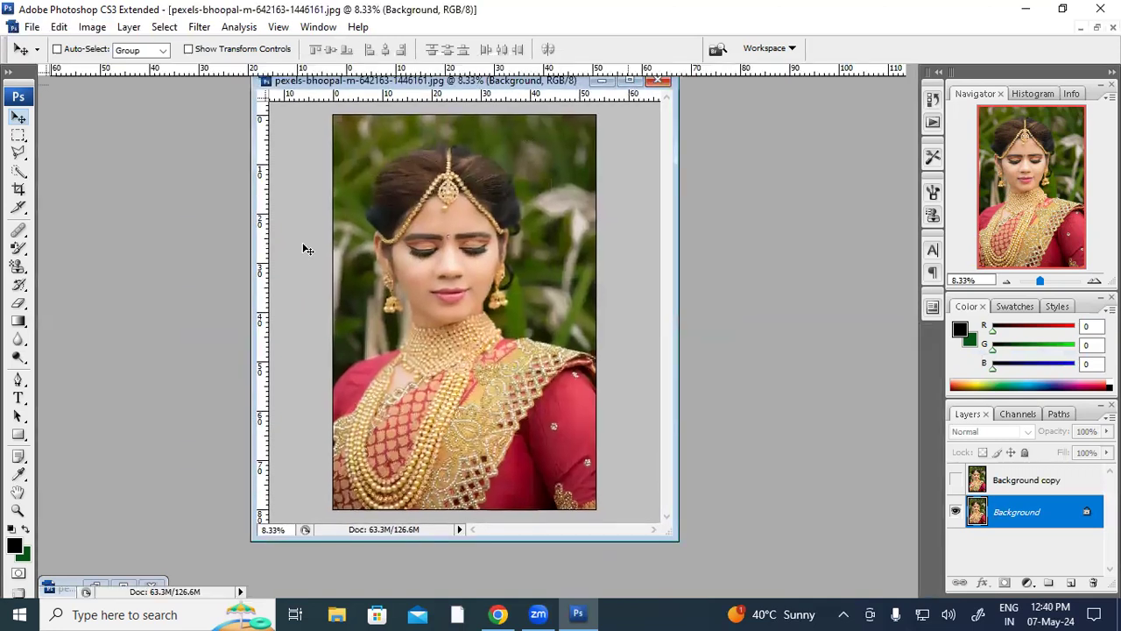
{"action": "key", "text": "ctrl+plus"}
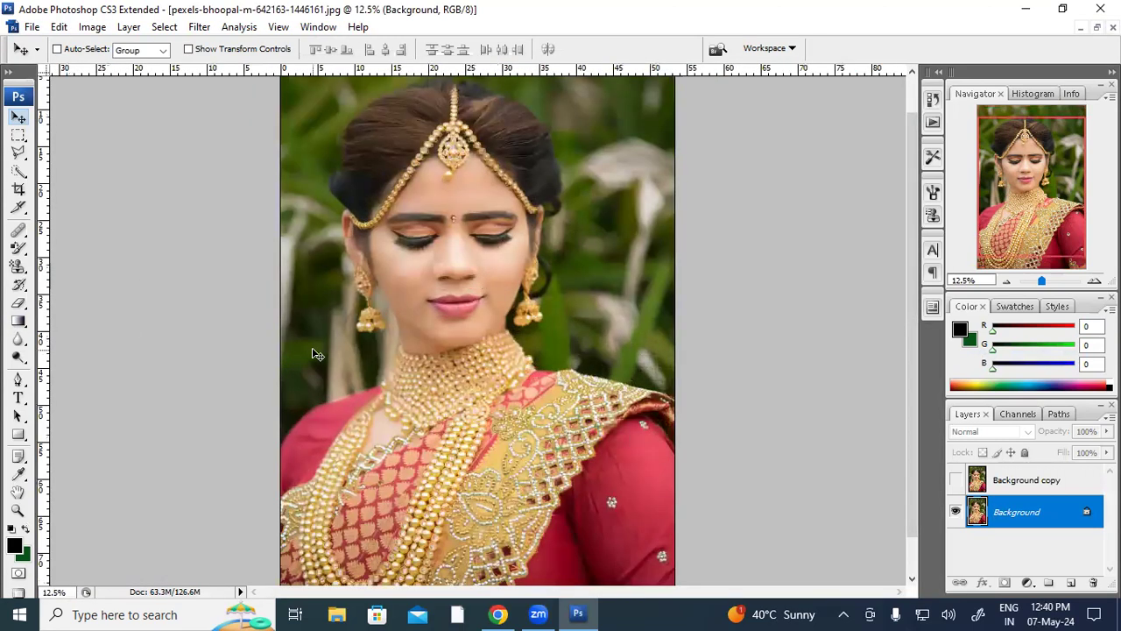
{"action": "scroll", "coordinate": [315, 353], "scroll_direction": "up", "scroll_amount": 2}
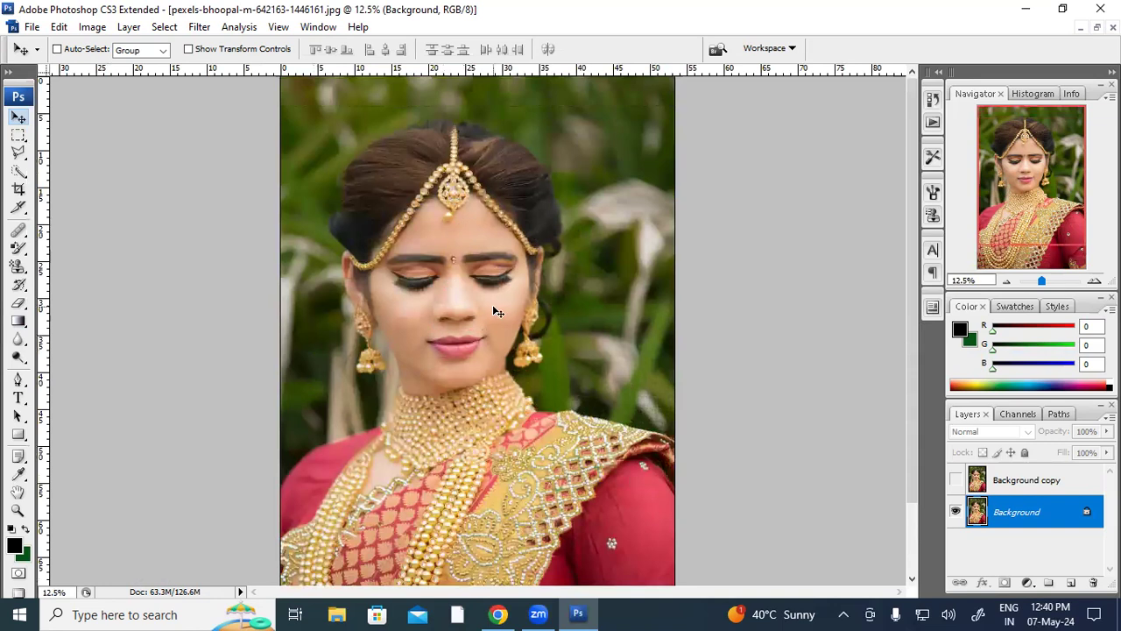
Step: Try converting the photo to Grayscale mode with layers flattened and colour information discarded, and undo the conversion
{"action": "left_click", "coordinate": [107, 31]}
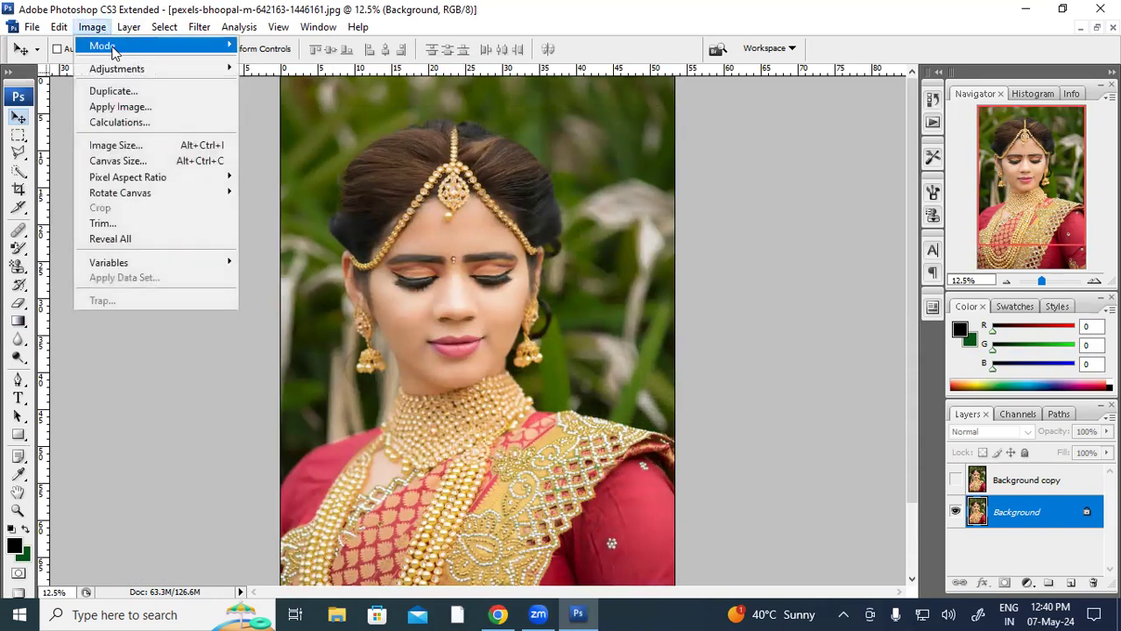
{"action": "mouse_move", "coordinate": [173, 48]}
{"action": "left_click", "coordinate": [272, 61]}
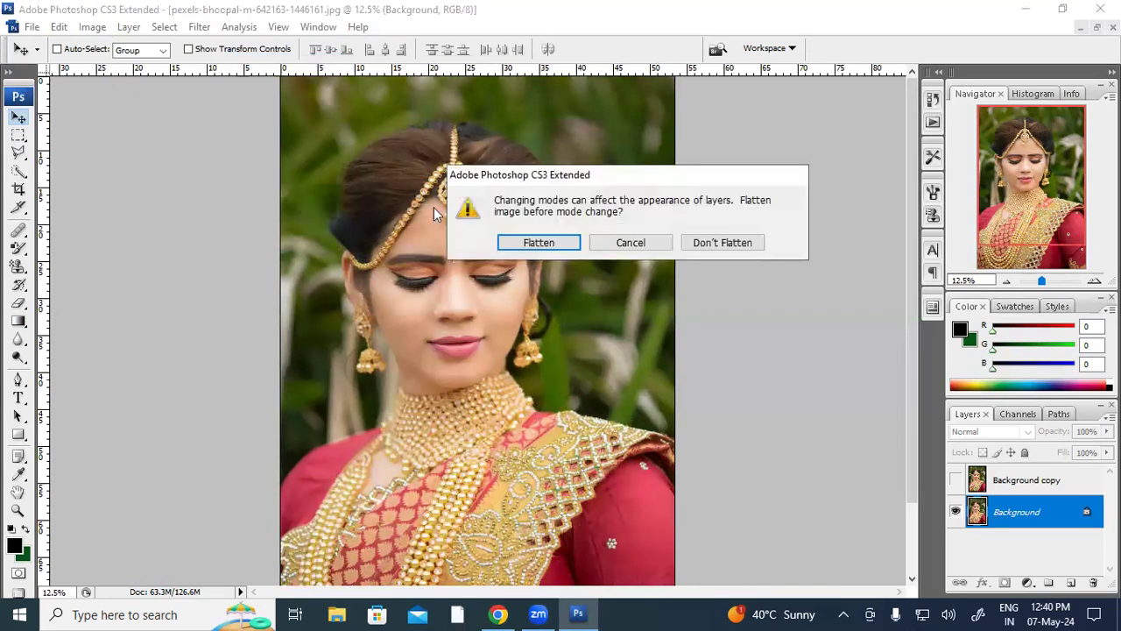
{"action": "left_click", "coordinate": [529, 241]}
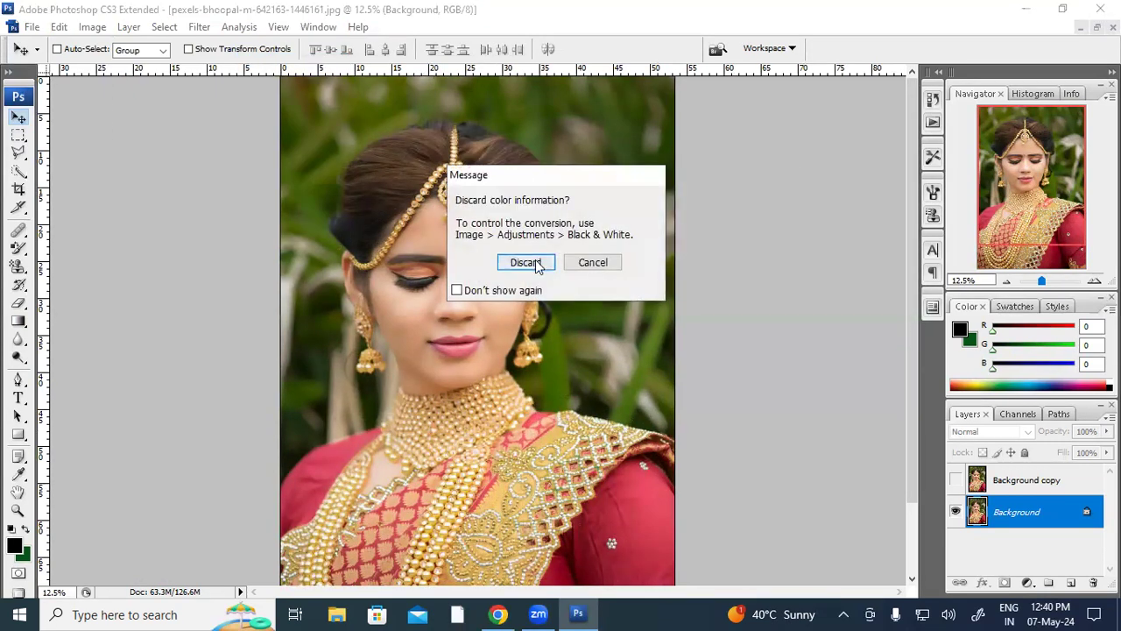
{"action": "left_click", "coordinate": [533, 260]}
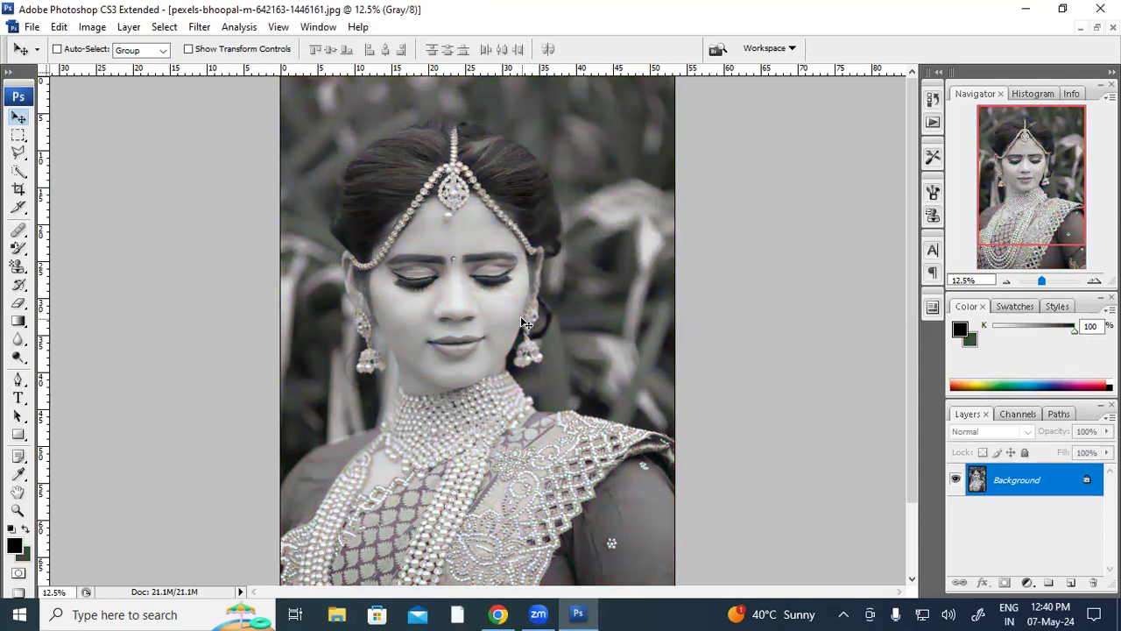
{"action": "key", "text": "ctrl+z"}
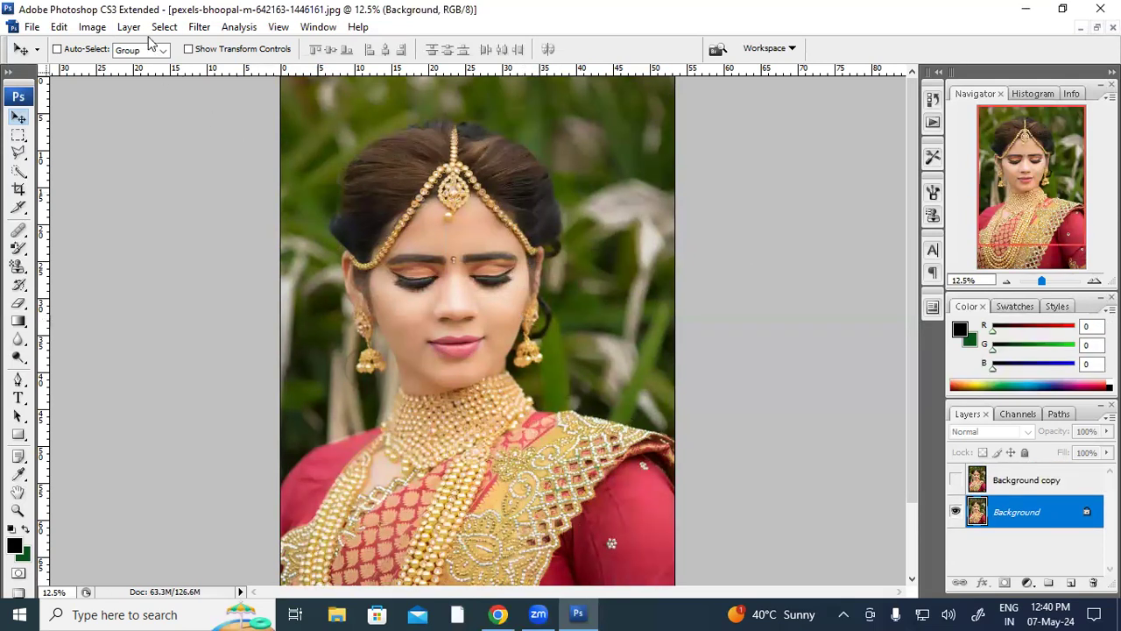
Step: Apply the Black & White adjustment with its default values to the Background layer
{"action": "left_click", "coordinate": [93, 27]}
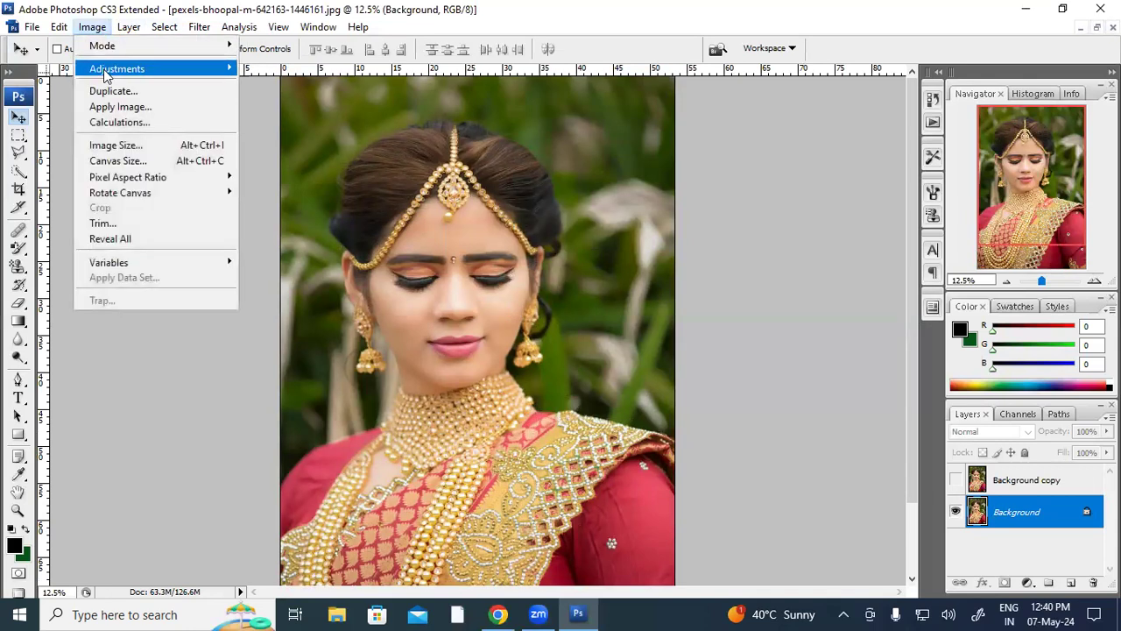
{"action": "mouse_move", "coordinate": [105, 72]}
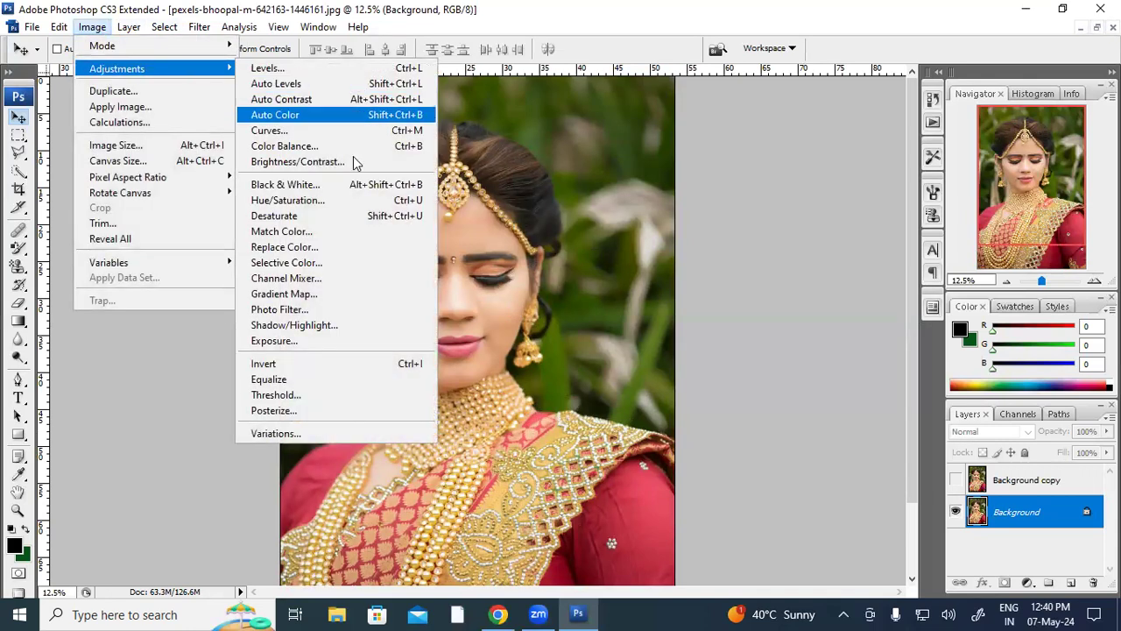
{"action": "left_click", "coordinate": [306, 189]}
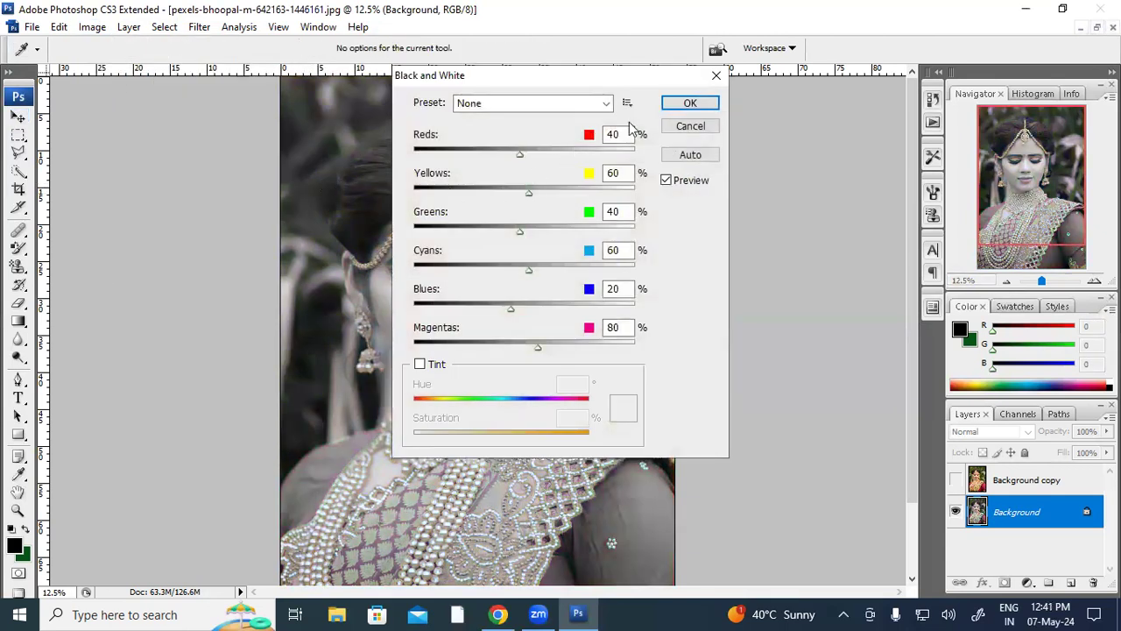
{"action": "left_click", "coordinate": [688, 103]}
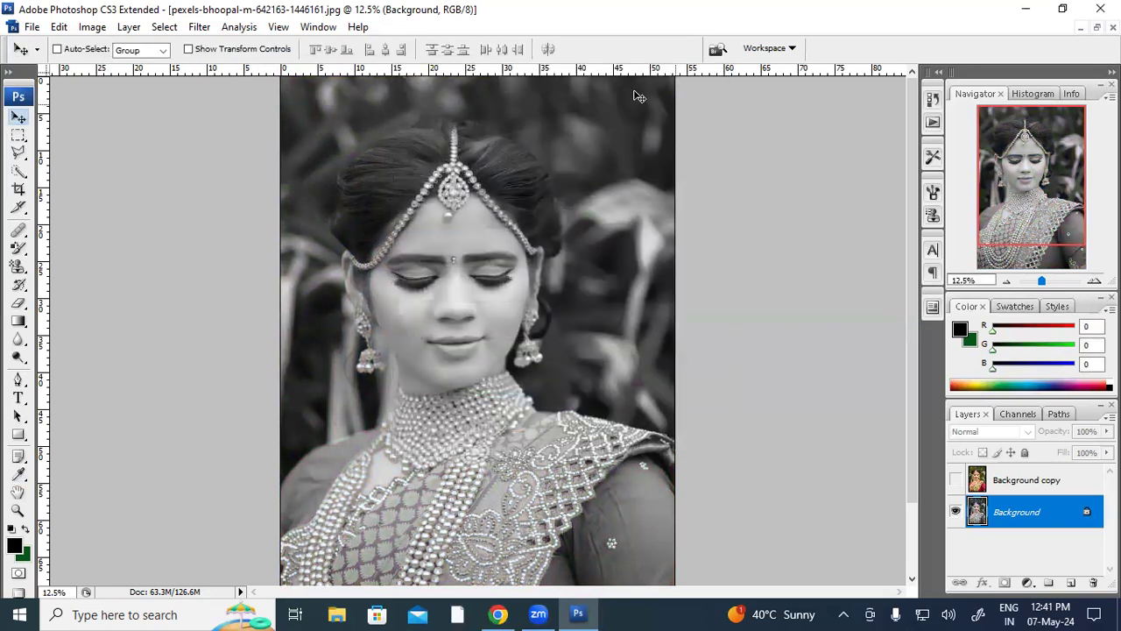
Step: Try the History Brush on the bride's forehead pendant to bring back its colour, and undo the painting
{"action": "left_click_drag", "start_coordinate": [21, 287], "coordinate": [79, 295]}
{"action": "left_click_drag", "start_coordinate": [457, 184], "coordinate": [452, 197]}
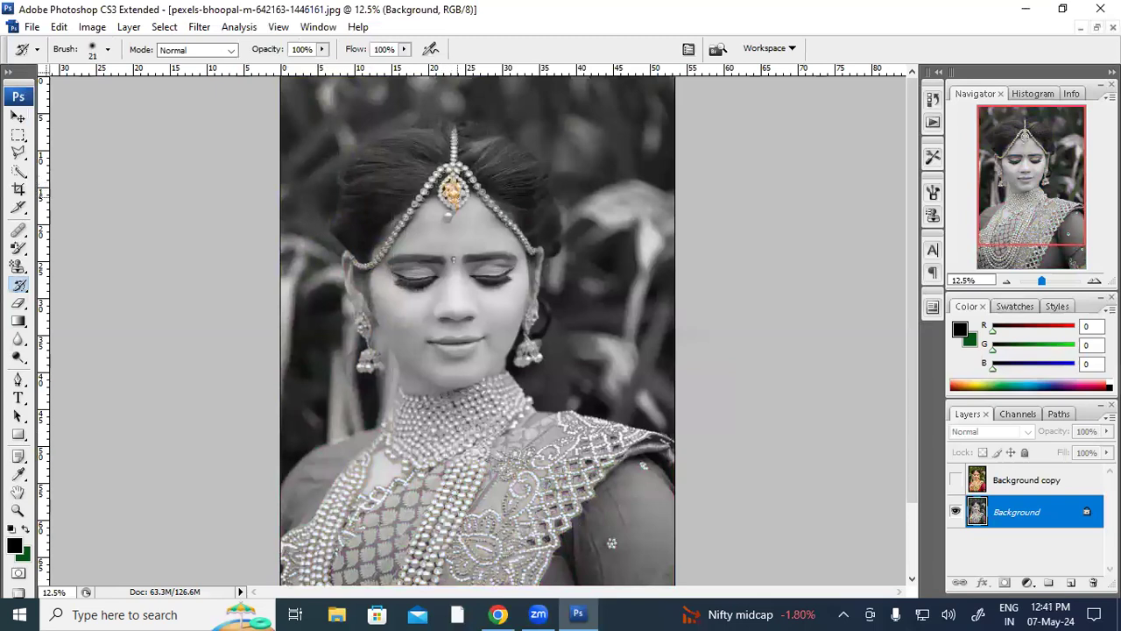
{"action": "left_click_drag", "start_coordinate": [457, 179], "coordinate": [458, 204]}
{"action": "key", "text": "ctrl+z"}
Step: Show the History panel and extend it so that all recorded states fit
{"action": "left_click", "coordinate": [318, 27]}
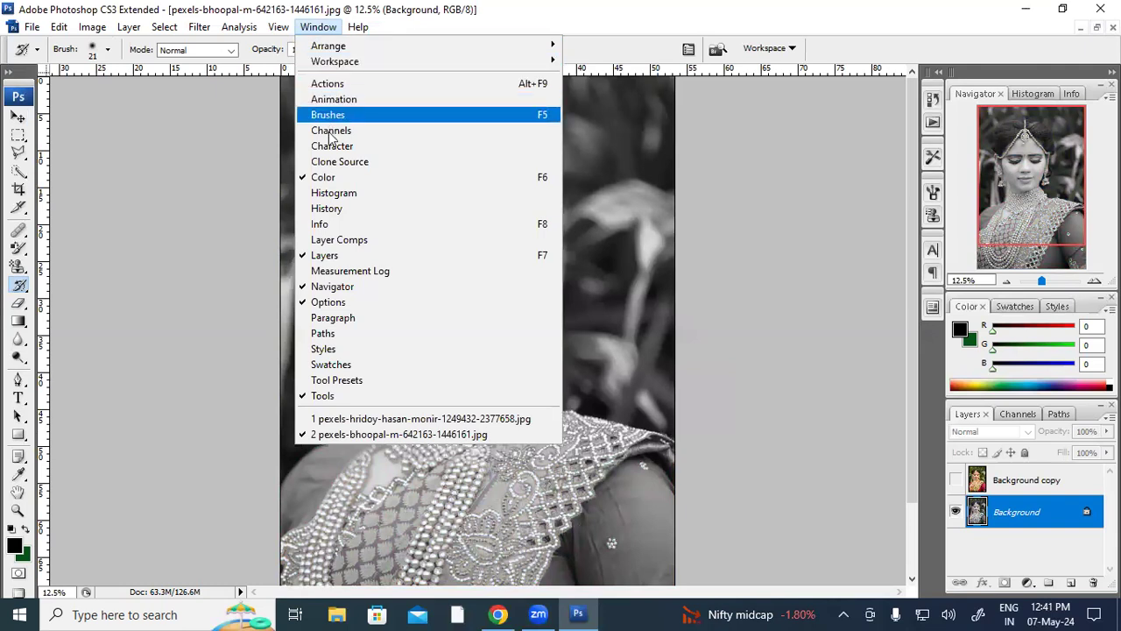
{"action": "left_click", "coordinate": [335, 215]}
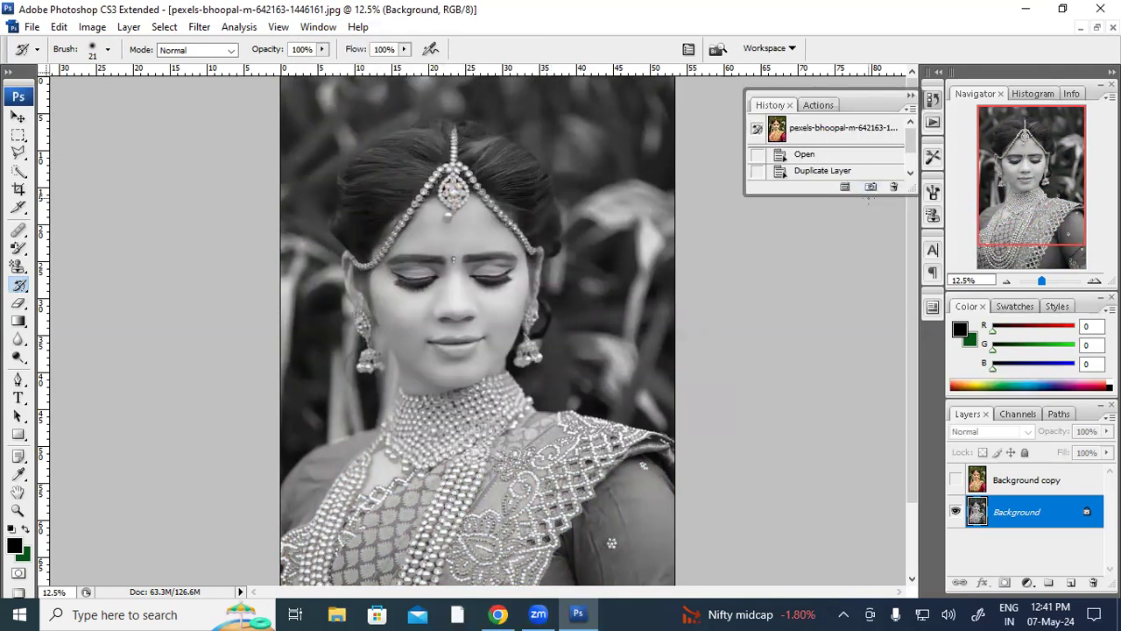
{"action": "left_click_drag", "start_coordinate": [865, 198], "coordinate": [915, 526]}
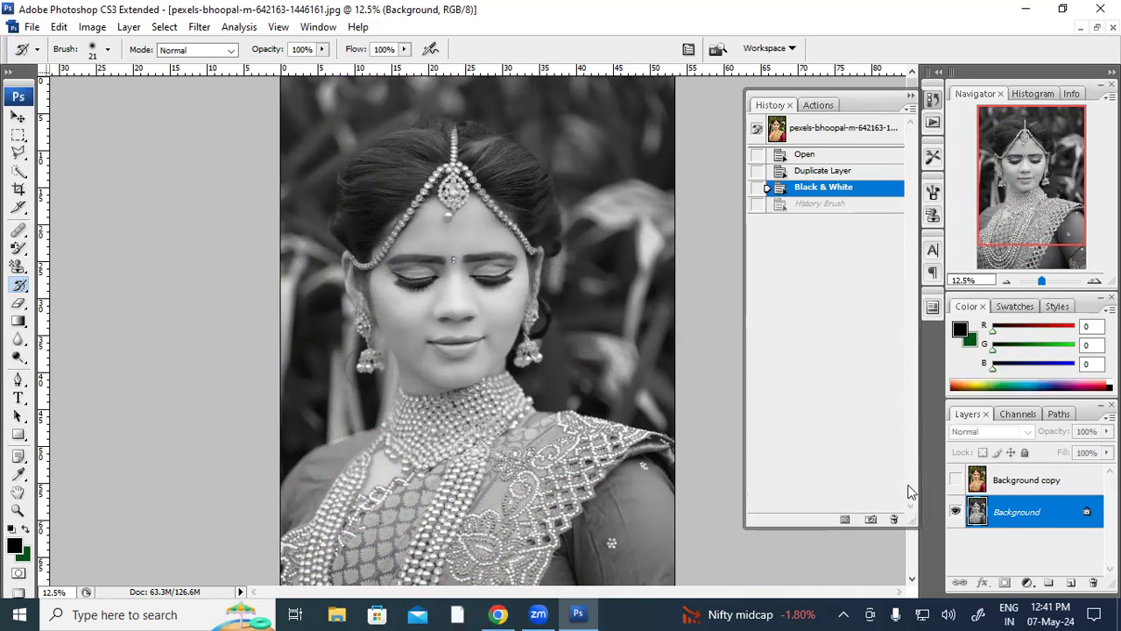
Step: Delete the History Brush state from the photo's history
{"action": "left_click", "coordinate": [815, 204]}
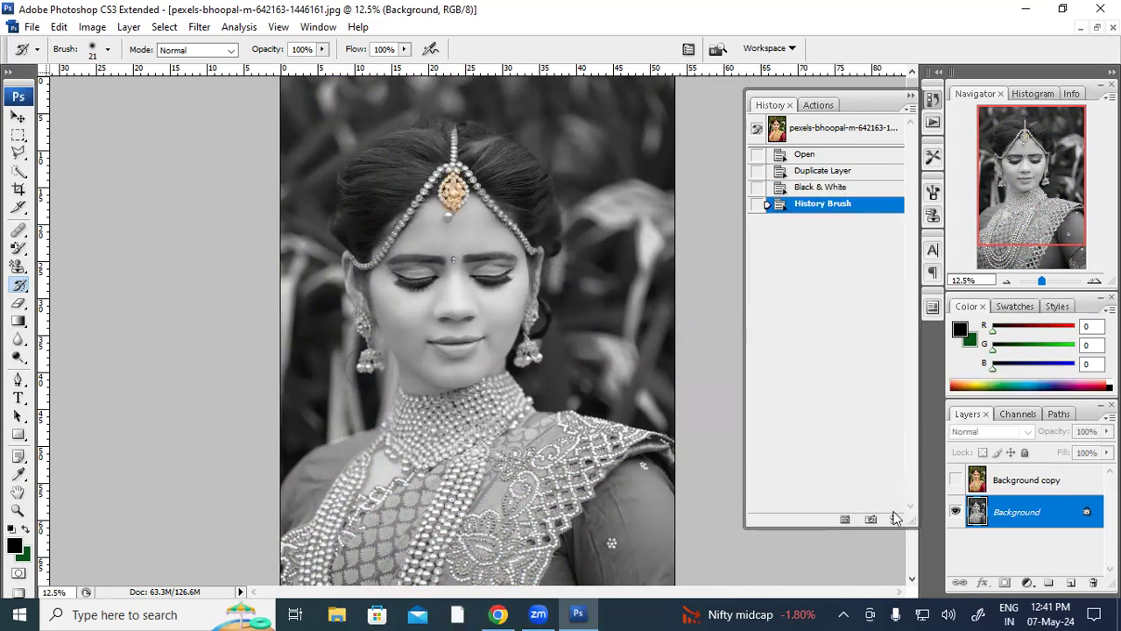
{"action": "left_click", "coordinate": [895, 519]}
{"action": "left_click", "coordinate": [528, 246]}
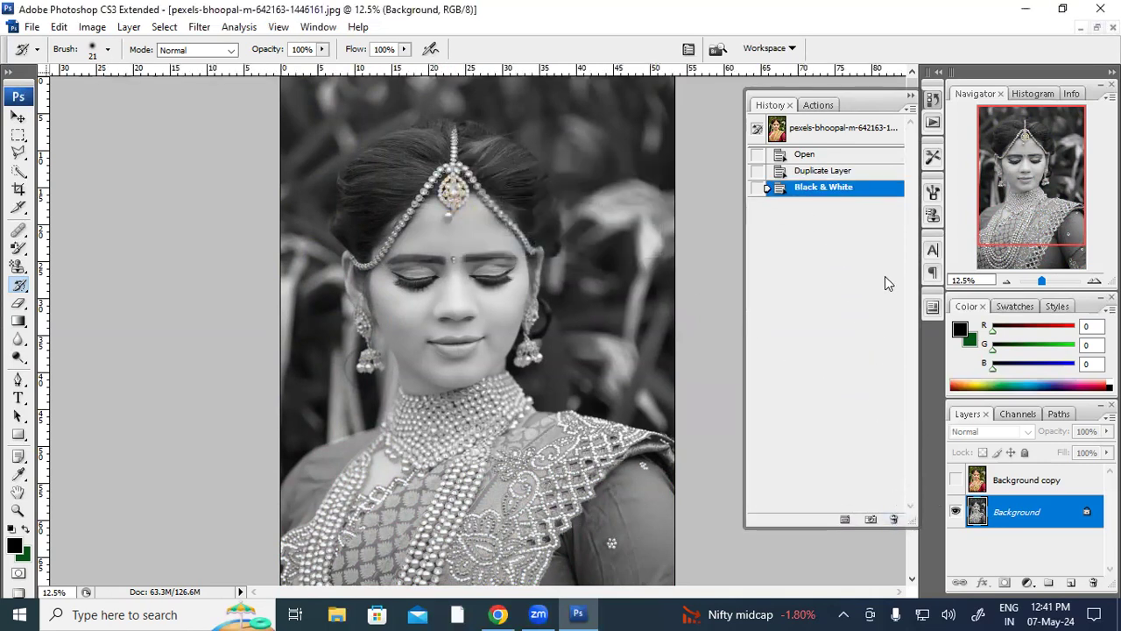
Step: Compare the photo at the Open, Duplicate Layer and Black & White states in its history, ending on Black & White
{"action": "left_click", "coordinate": [813, 155]}
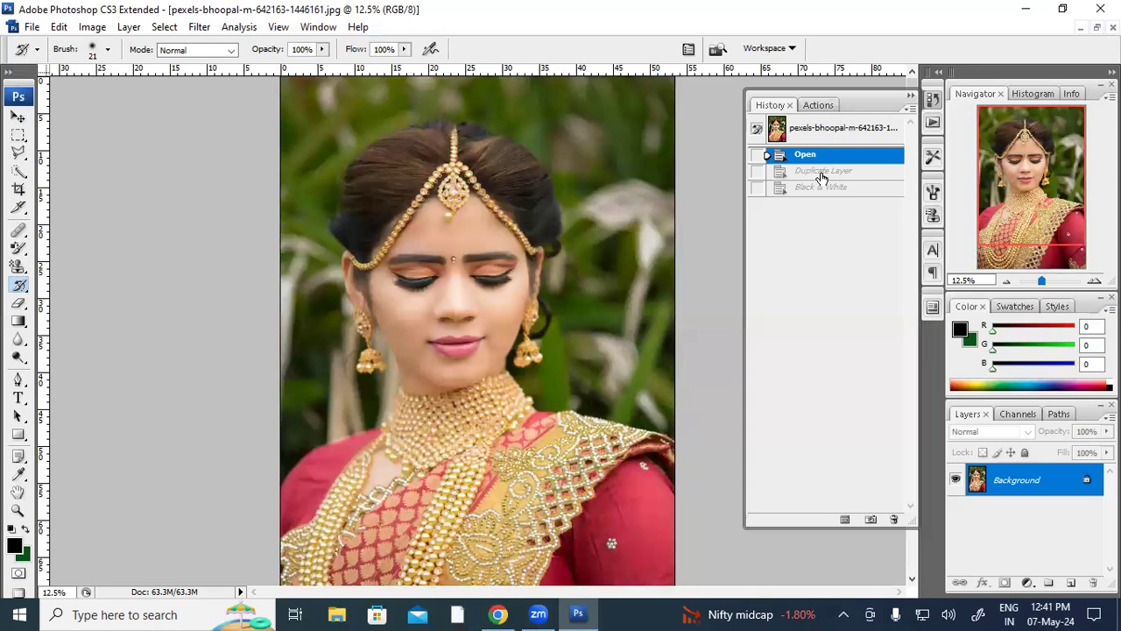
{"action": "left_click", "coordinate": [822, 173]}
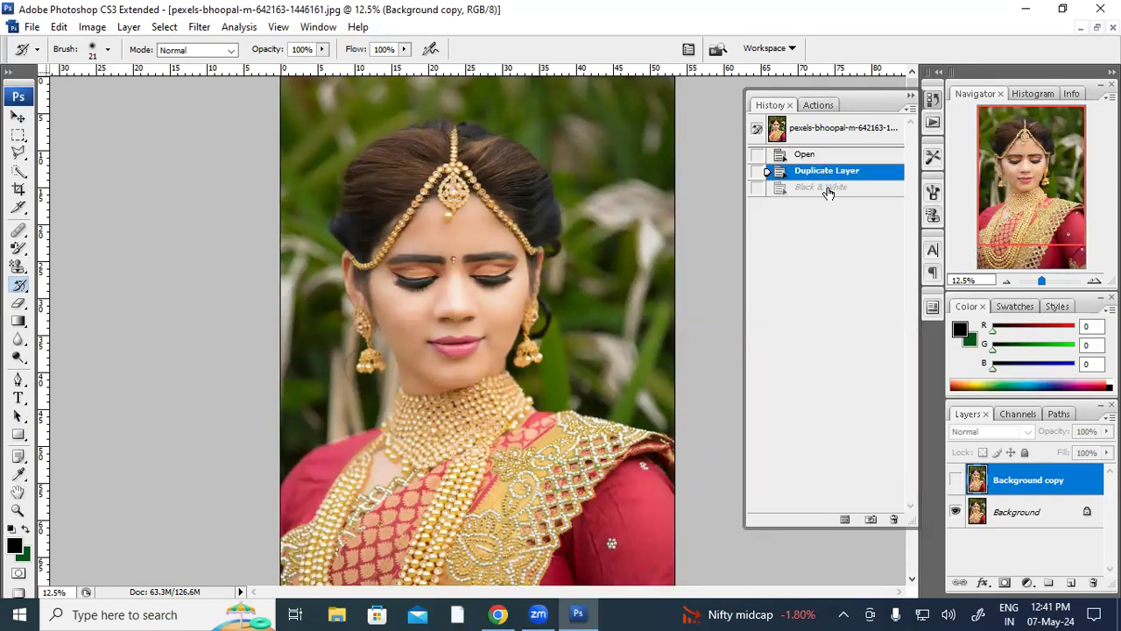
{"action": "left_click", "coordinate": [827, 189]}
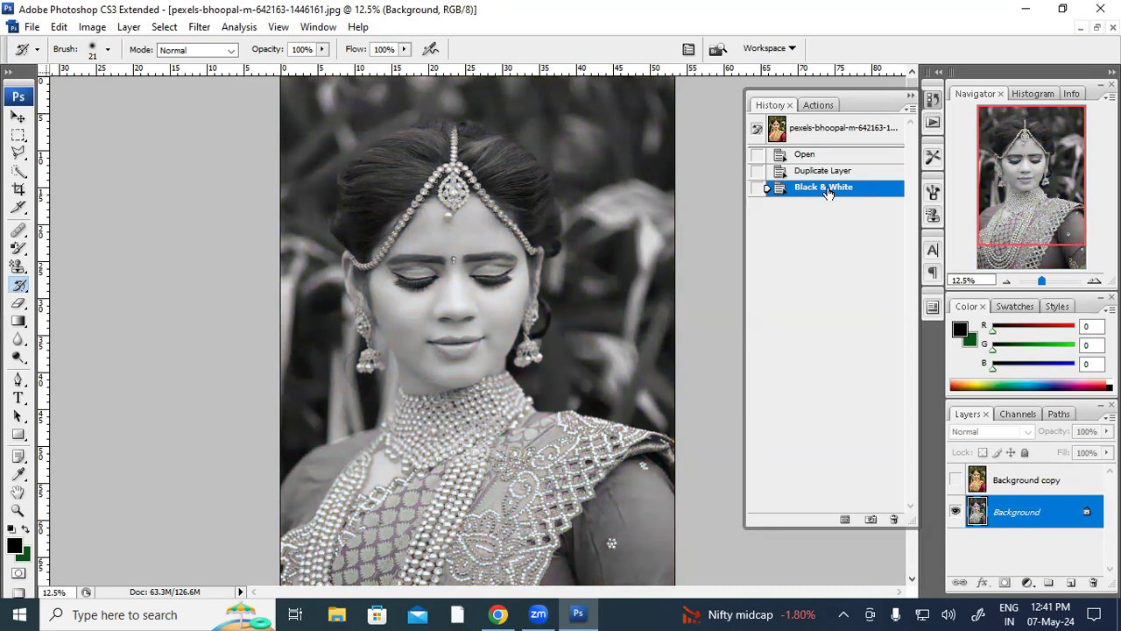
Step: Enlarge the History Brush to 125 and paint over the bride's forehead pendant to restore its original colour
{"action": "left_click_drag", "start_coordinate": [20, 285], "coordinate": [56, 284]}
{"action": "key", "text": "bracketright"}
{"action": "key", "text": "bracketright"}
{"action": "key", "text": "bracketright"}
{"action": "key", "text": "bracketright"}
{"action": "key", "text": "bracketright"}
{"action": "key", "text": "bracketright"}
{"action": "key", "text": "bracketright"}
{"action": "key", "text": "bracketright"}
{"action": "key", "text": "bracketright"}
{"action": "key", "text": "ctrl+plus"}
{"action": "key", "text": "ctrl+plus"}
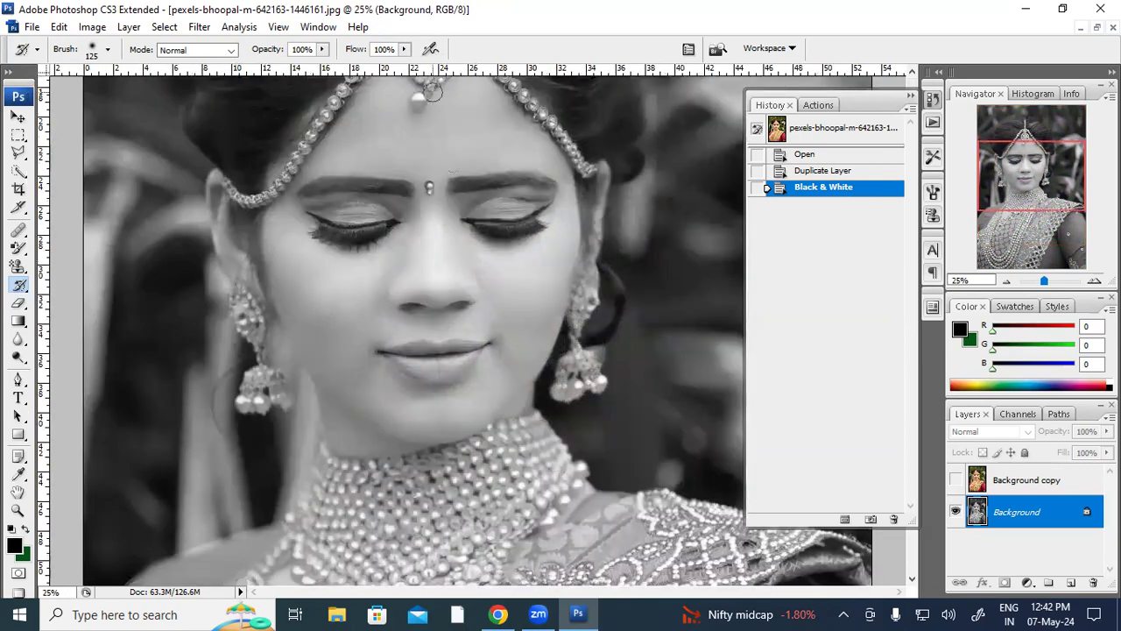
{"action": "scroll", "coordinate": [425, 131], "scroll_direction": "up", "scroll_amount": 5}
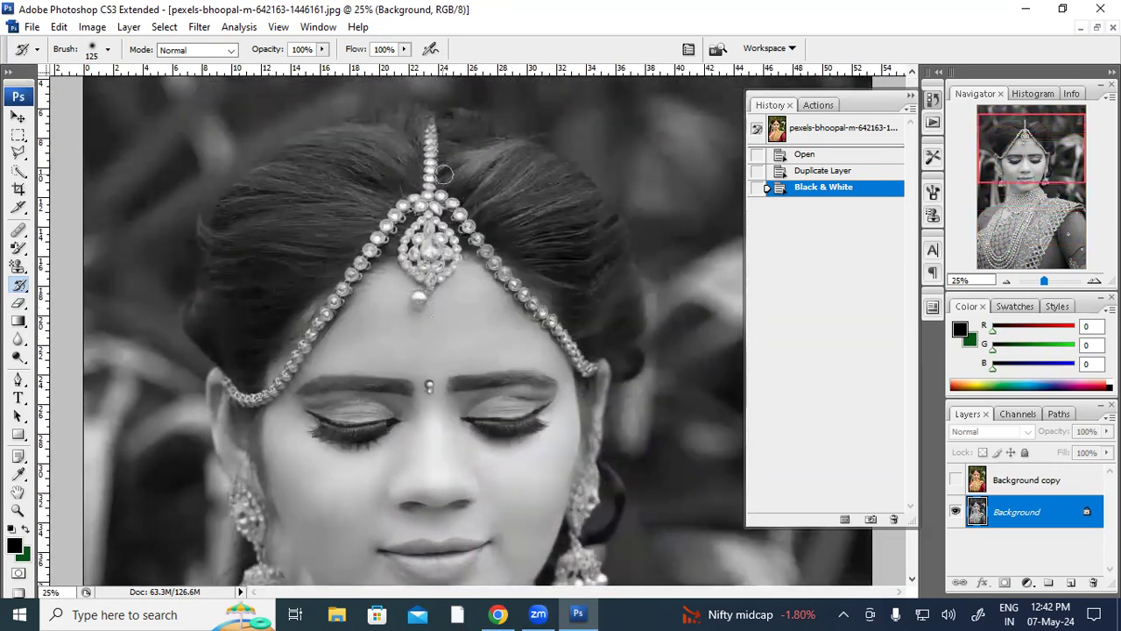
{"action": "left_click_drag", "start_coordinate": [429, 179], "coordinate": [429, 187]}
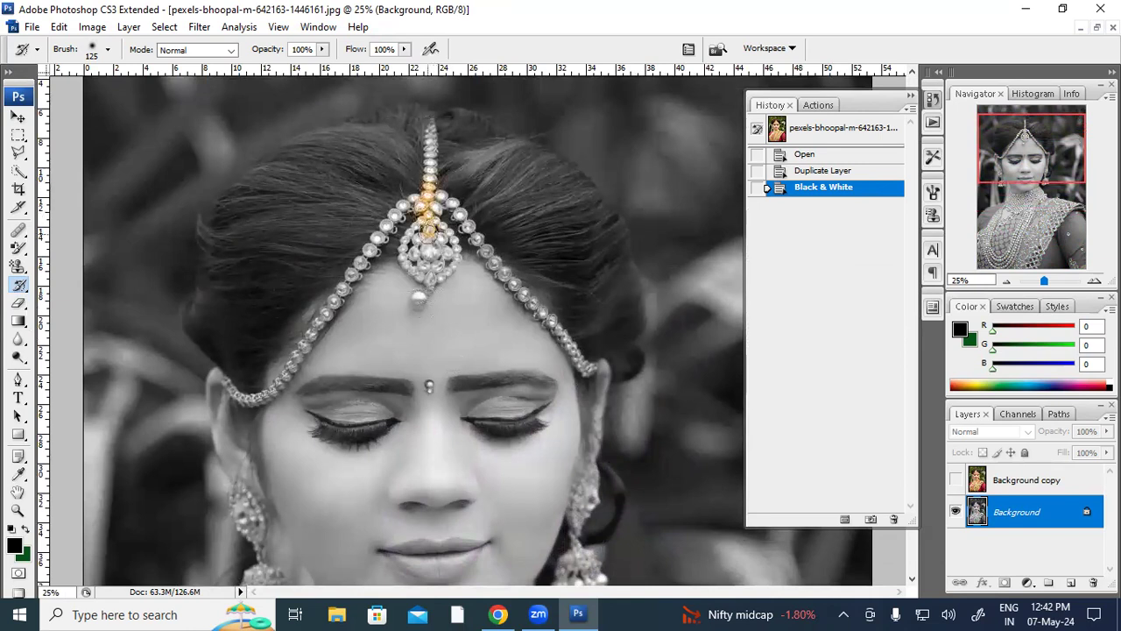
{"action": "mouse_move", "coordinate": [418, 230]}
{"action": "left_mouse_down"}
{"action": "mouse_move", "coordinate": [415, 252]}
{"action": "mouse_move", "coordinate": [427, 263]}
{"action": "left_mouse_up"}
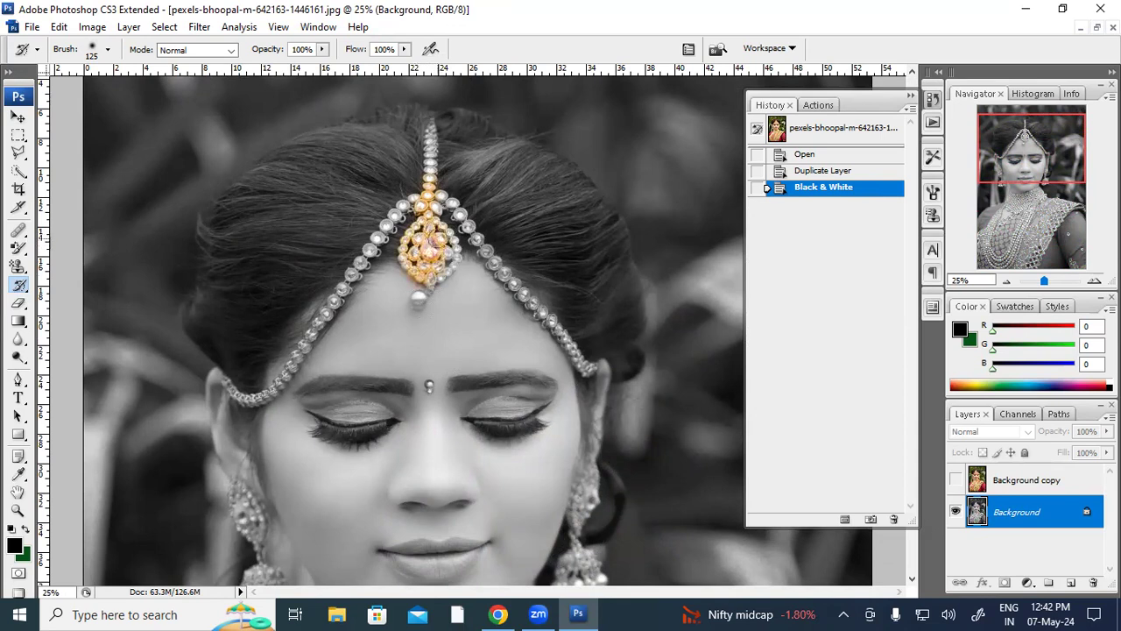
{"action": "left_click_drag", "start_coordinate": [438, 265], "coordinate": [428, 235]}
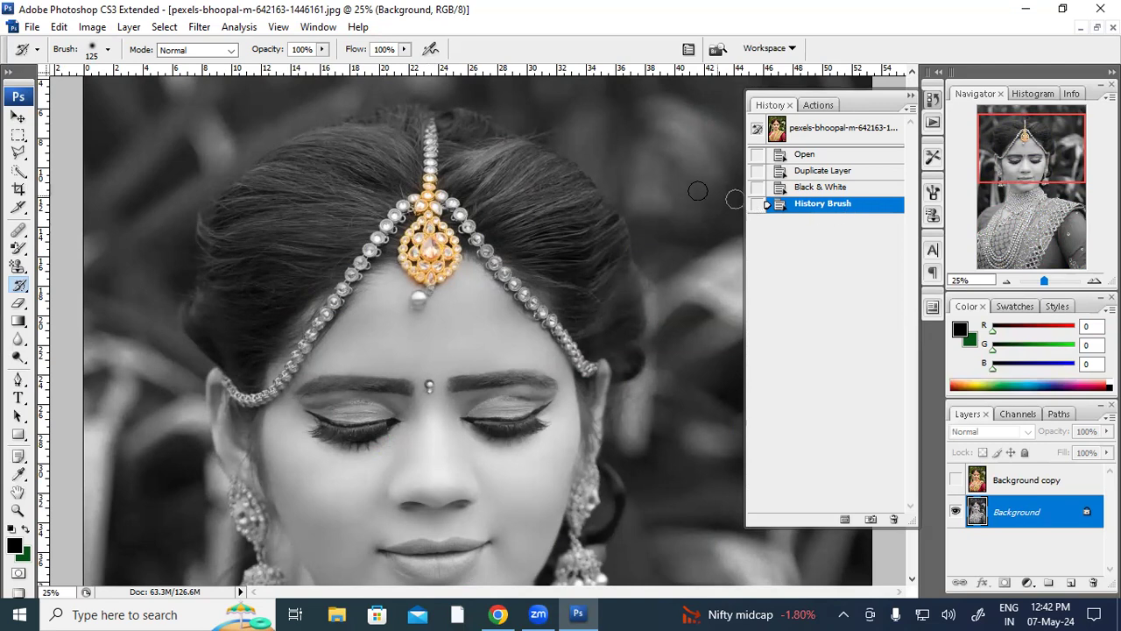
Step: Restore the colour of both head chains running from the pendant to the ears with the History Brush
{"action": "mouse_move", "coordinate": [394, 222]}
{"action": "left_mouse_down"}
{"action": "mouse_move", "coordinate": [408, 204]}
{"action": "mouse_move", "coordinate": [256, 396]}
{"action": "mouse_move", "coordinate": [219, 390]}
{"action": "left_mouse_up"}
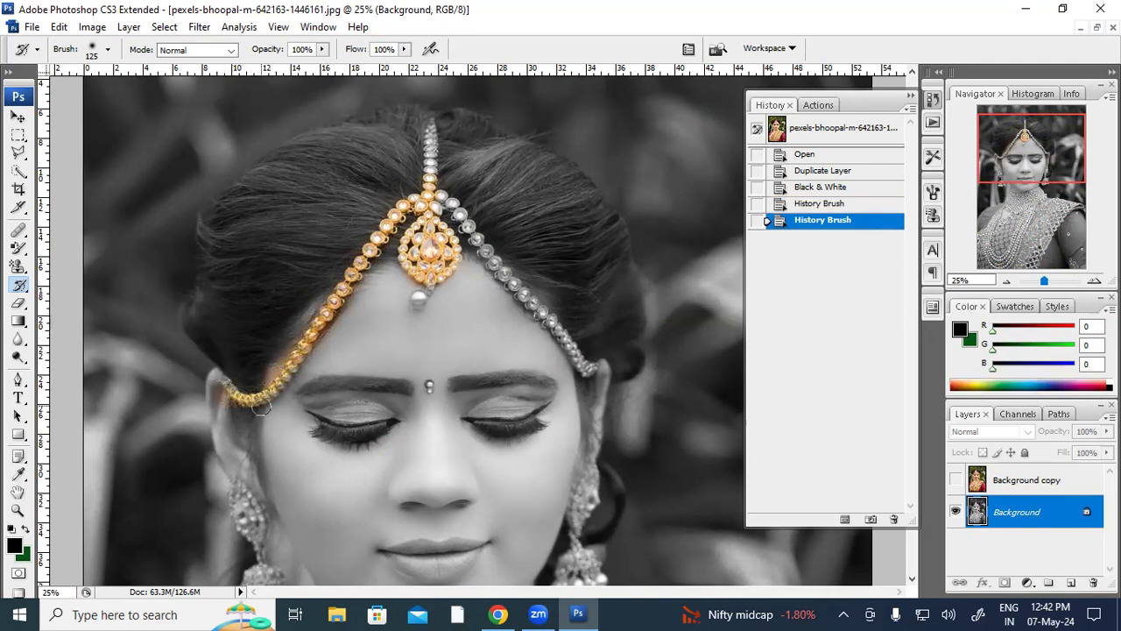
{"action": "left_click", "coordinate": [290, 366]}
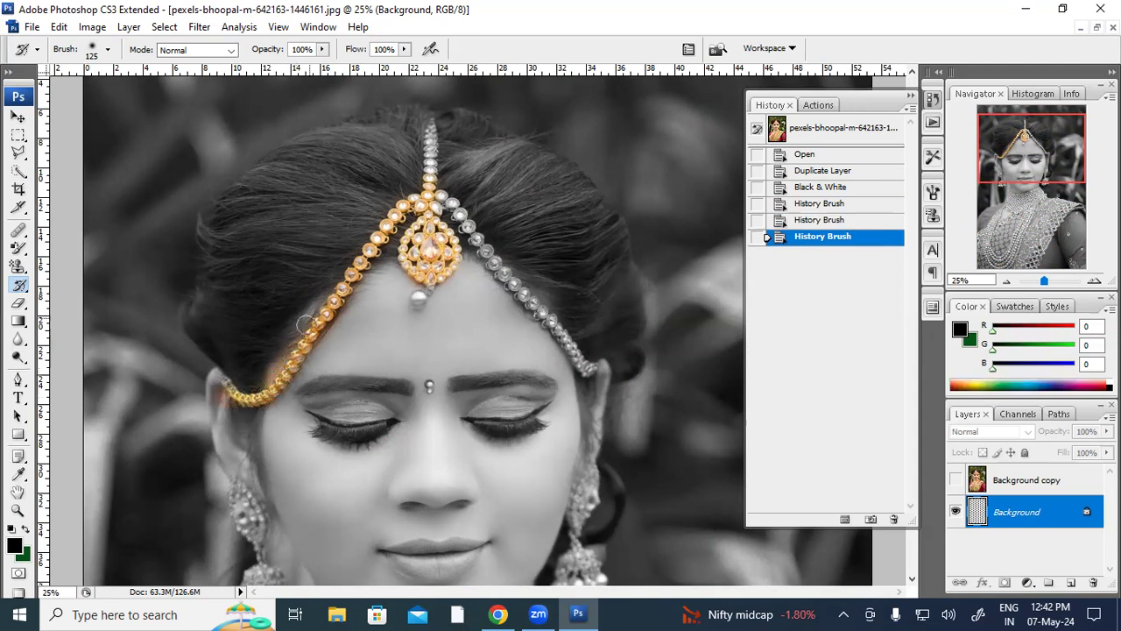
{"action": "left_click_drag", "start_coordinate": [435, 195], "coordinate": [594, 370]}
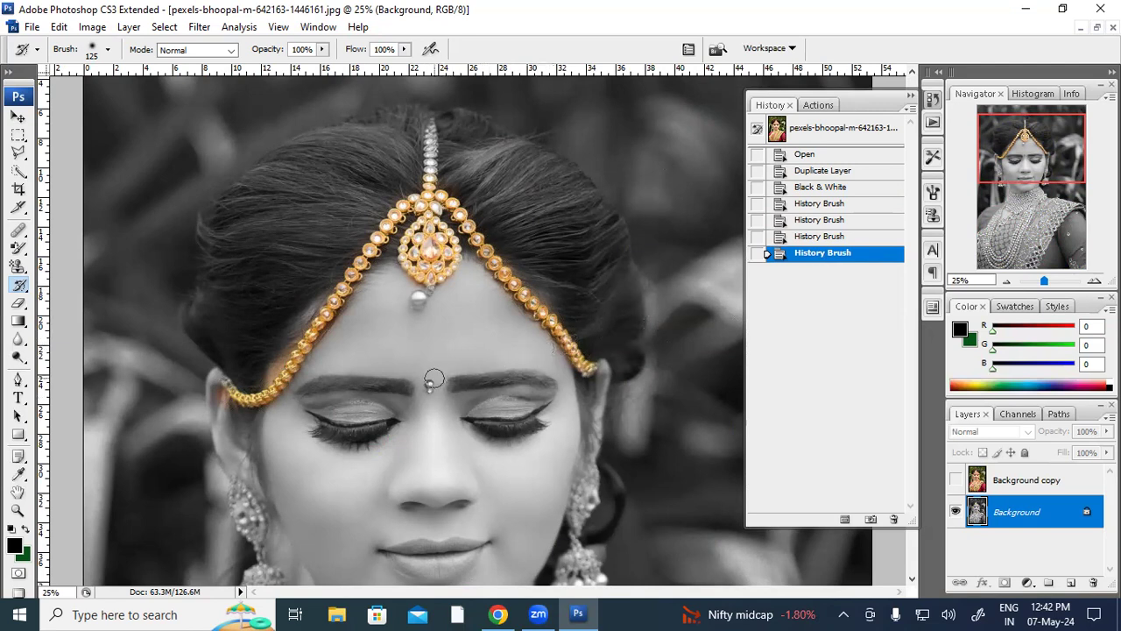
Step: Restore the colour of the bindi, the pendant's hanging pearl and the strand along the hair parting
{"action": "left_click", "coordinate": [430, 386]}
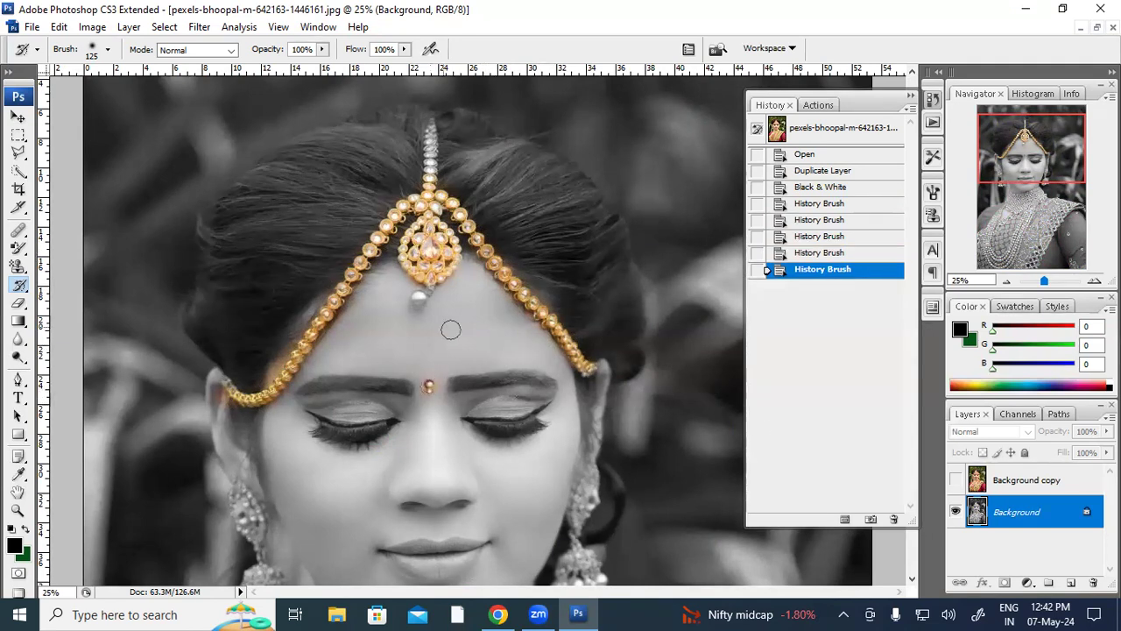
{"action": "left_click", "coordinate": [418, 300]}
{"action": "left_click", "coordinate": [429, 289]}
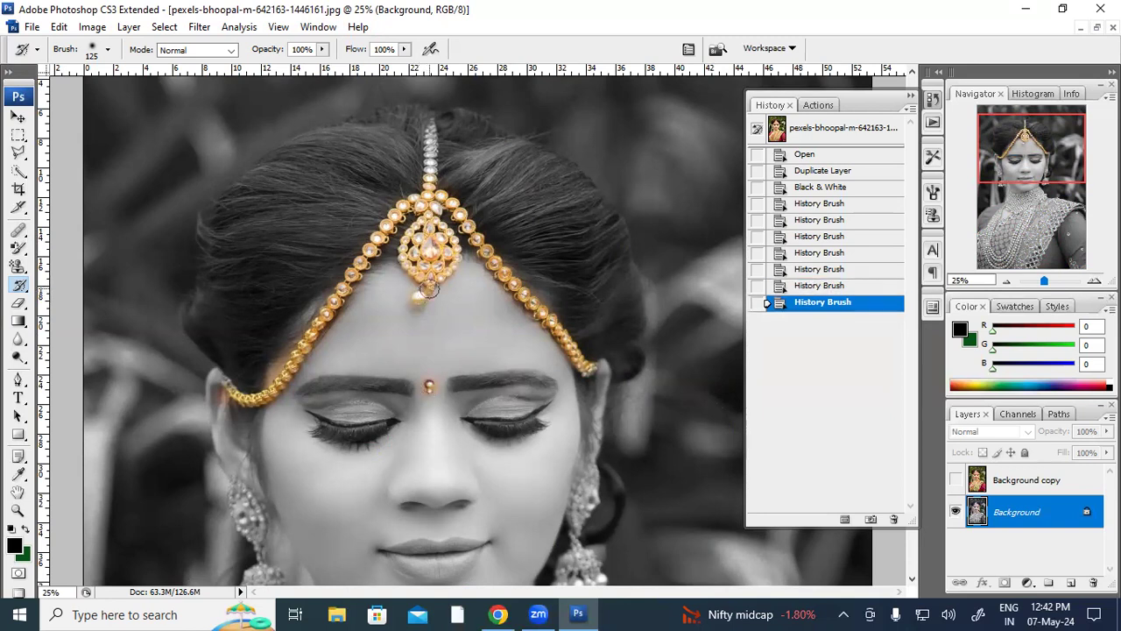
{"action": "left_click_drag", "start_coordinate": [431, 168], "coordinate": [431, 116]}
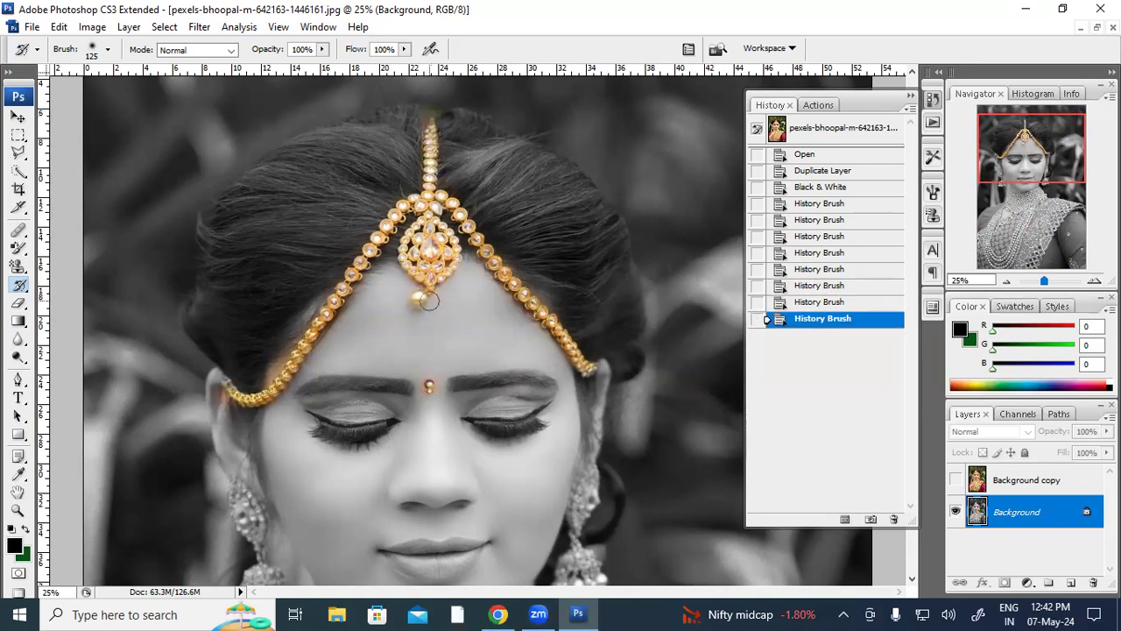
Step: Restore the colour of both earrings with the History Brush
{"action": "left_click_drag", "start_coordinate": [430, 377], "coordinate": [451, 216]}
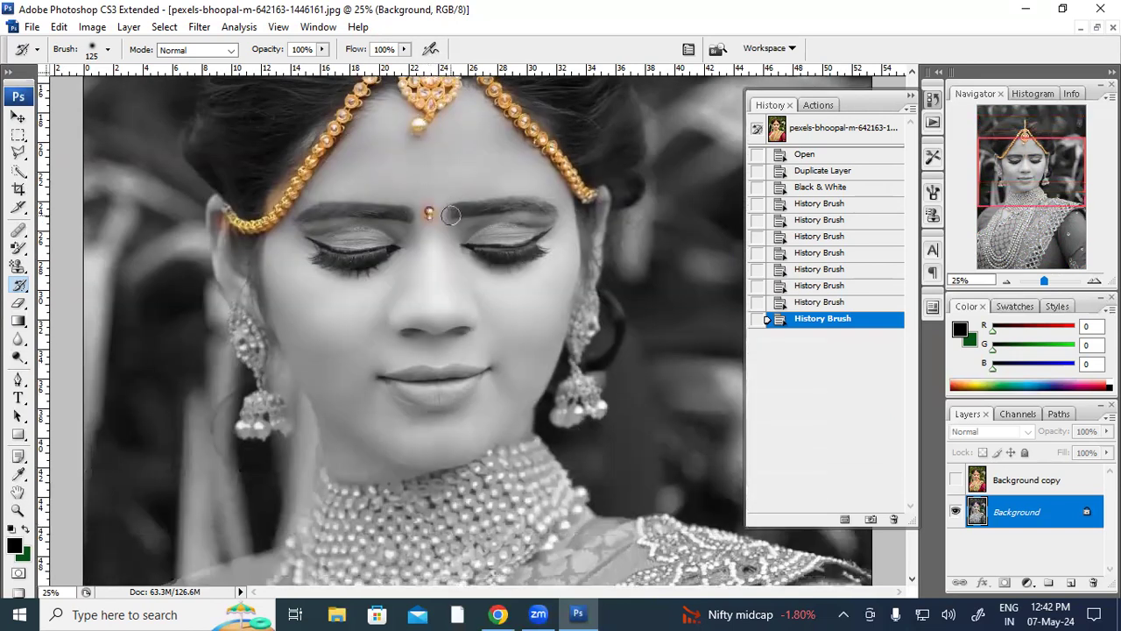
{"action": "mouse_move", "coordinate": [603, 303]}
{"action": "left_mouse_down"}
{"action": "mouse_move", "coordinate": [565, 358]}
{"action": "mouse_move", "coordinate": [576, 362]}
{"action": "mouse_move", "coordinate": [559, 415]}
{"action": "mouse_move", "coordinate": [578, 410]}
{"action": "mouse_move", "coordinate": [583, 383]}
{"action": "mouse_move", "coordinate": [598, 409]}
{"action": "mouse_move", "coordinate": [574, 384]}
{"action": "mouse_move", "coordinate": [591, 324]}
{"action": "left_mouse_up"}
{"action": "mouse_move", "coordinate": [281, 415]}
{"action": "left_mouse_down"}
{"action": "mouse_move", "coordinate": [244, 428]}
{"action": "mouse_move", "coordinate": [281, 423]}
{"action": "mouse_move", "coordinate": [256, 420]}
{"action": "mouse_move", "coordinate": [253, 405]}
{"action": "mouse_move", "coordinate": [273, 401]}
{"action": "mouse_move", "coordinate": [253, 415]}
{"action": "mouse_move", "coordinate": [268, 403]}
{"action": "mouse_move", "coordinate": [236, 322]}
{"action": "mouse_move", "coordinate": [234, 336]}
{"action": "mouse_move", "coordinate": [263, 362]}
{"action": "mouse_move", "coordinate": [235, 308]}
{"action": "left_mouse_up"}
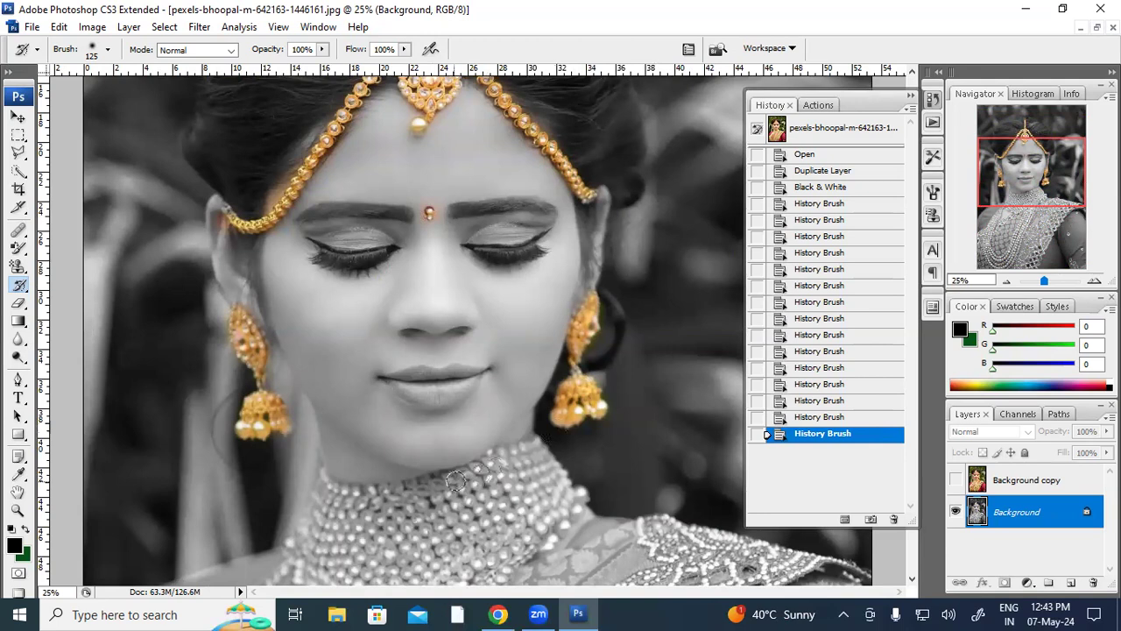
Step: Try restoring the colour of the whole choker necklace with the History Brush
{"action": "scroll", "coordinate": [448, 481], "scroll_direction": "down", "scroll_amount": 4}
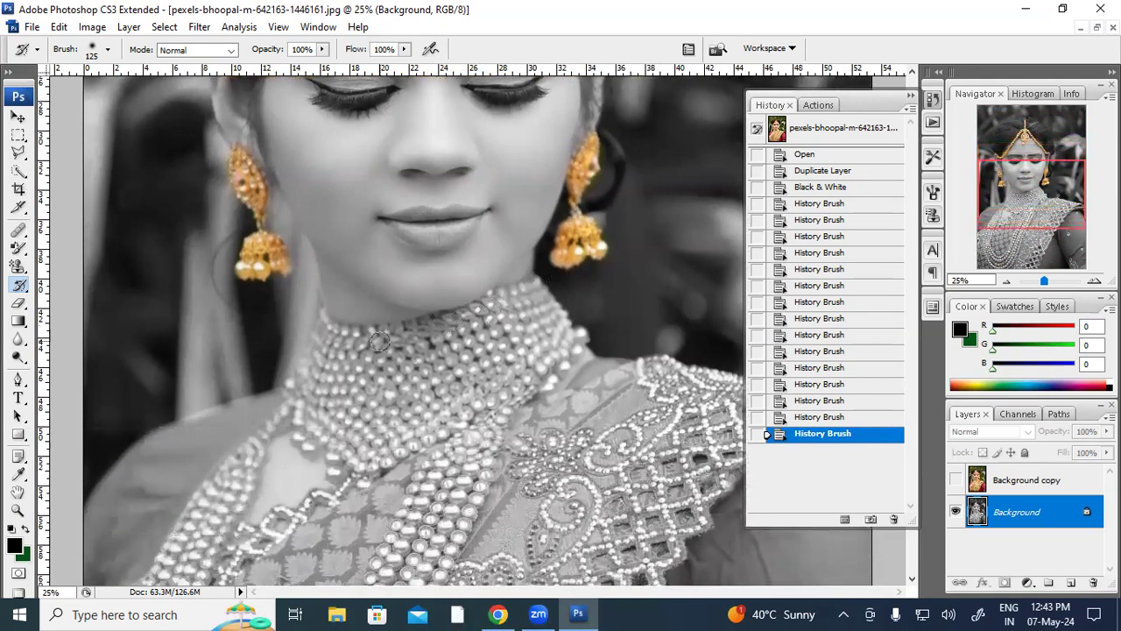
{"action": "mouse_move", "coordinate": [326, 324]}
{"action": "left_mouse_down"}
{"action": "mouse_move", "coordinate": [305, 416]}
{"action": "mouse_move", "coordinate": [366, 462]}
{"action": "mouse_move", "coordinate": [445, 433]}
{"action": "mouse_move", "coordinate": [566, 355]}
{"action": "mouse_move", "coordinate": [578, 338]}
{"action": "mouse_move", "coordinate": [539, 290]}
{"action": "mouse_move", "coordinate": [567, 335]}
{"action": "left_mouse_up"}
{"action": "mouse_move", "coordinate": [532, 295]}
{"action": "left_mouse_down"}
{"action": "mouse_move", "coordinate": [453, 318]}
{"action": "mouse_move", "coordinate": [331, 334]}
{"action": "mouse_move", "coordinate": [318, 407]}
{"action": "mouse_move", "coordinate": [326, 364]}
{"action": "mouse_move", "coordinate": [345, 435]}
{"action": "mouse_move", "coordinate": [405, 438]}
{"action": "mouse_move", "coordinate": [430, 420]}
{"action": "mouse_move", "coordinate": [381, 439]}
{"action": "mouse_move", "coordinate": [435, 423]}
{"action": "mouse_move", "coordinate": [465, 401]}
{"action": "mouse_move", "coordinate": [431, 413]}
{"action": "mouse_move", "coordinate": [506, 364]}
{"action": "mouse_move", "coordinate": [538, 361]}
{"action": "mouse_move", "coordinate": [494, 393]}
{"action": "mouse_move", "coordinate": [494, 375]}
{"action": "mouse_move", "coordinate": [551, 334]}
{"action": "mouse_move", "coordinate": [529, 345]}
{"action": "mouse_move", "coordinate": [524, 330]}
{"action": "mouse_move", "coordinate": [538, 319]}
{"action": "mouse_move", "coordinate": [518, 332]}
{"action": "mouse_move", "coordinate": [512, 318]}
{"action": "mouse_move", "coordinate": [469, 320]}
{"action": "mouse_move", "coordinate": [463, 336]}
{"action": "mouse_move", "coordinate": [362, 356]}
{"action": "mouse_move", "coordinate": [345, 374]}
{"action": "mouse_move", "coordinate": [344, 359]}
{"action": "mouse_move", "coordinate": [379, 392]}
{"action": "mouse_move", "coordinate": [348, 396]}
{"action": "mouse_move", "coordinate": [340, 412]}
{"action": "mouse_move", "coordinate": [413, 415]}
{"action": "mouse_move", "coordinate": [426, 388]}
{"action": "mouse_move", "coordinate": [423, 397]}
{"action": "mouse_move", "coordinate": [445, 385]}
{"action": "mouse_move", "coordinate": [449, 396]}
{"action": "mouse_move", "coordinate": [468, 352]}
{"action": "mouse_move", "coordinate": [413, 362]}
{"action": "mouse_move", "coordinate": [418, 384]}
{"action": "mouse_move", "coordinate": [382, 401]}
{"action": "mouse_move", "coordinate": [402, 405]}
{"action": "mouse_move", "coordinate": [401, 340]}
{"action": "mouse_move", "coordinate": [466, 337]}
{"action": "mouse_move", "coordinate": [540, 302]}
{"action": "mouse_move", "coordinate": [491, 318]}
{"action": "left_mouse_up"}
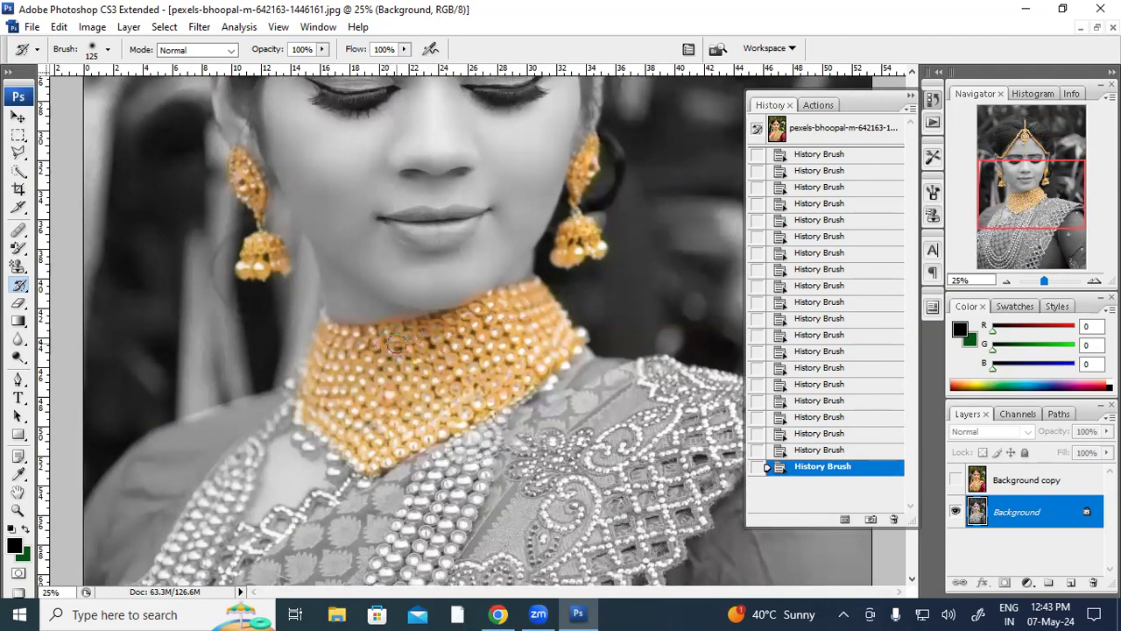
Step: Review the jewellery colouring at progressively earlier History Brush states, back to the first one listed, and undo the stray brush stroke
{"action": "left_click", "coordinate": [806, 369]}
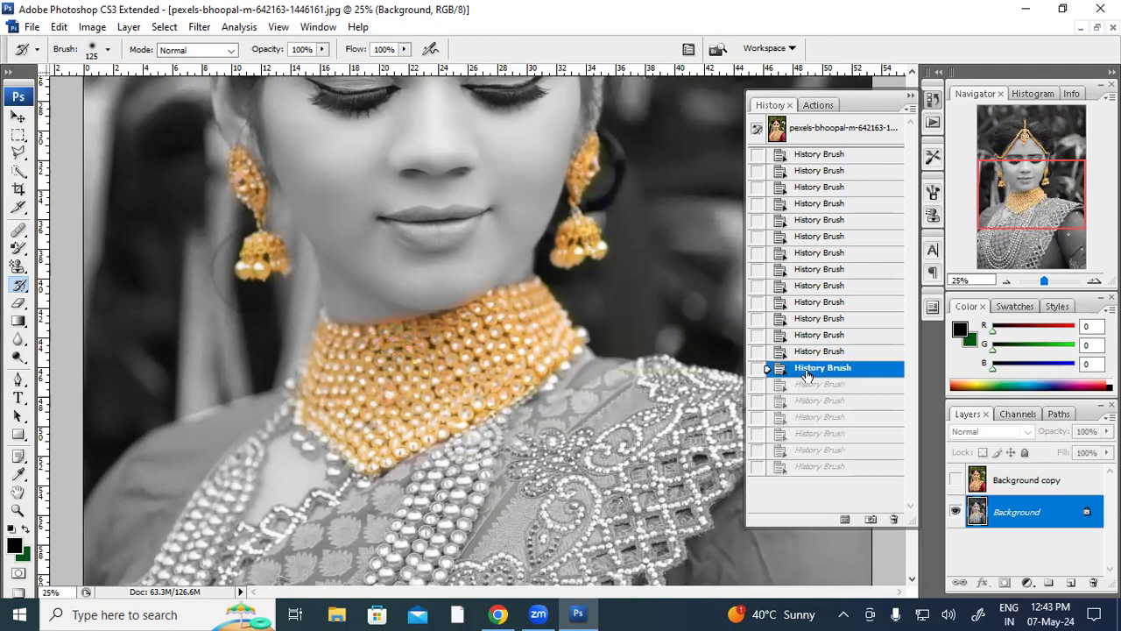
{"action": "scroll", "coordinate": [499, 328], "scroll_direction": "up", "scroll_amount": 5}
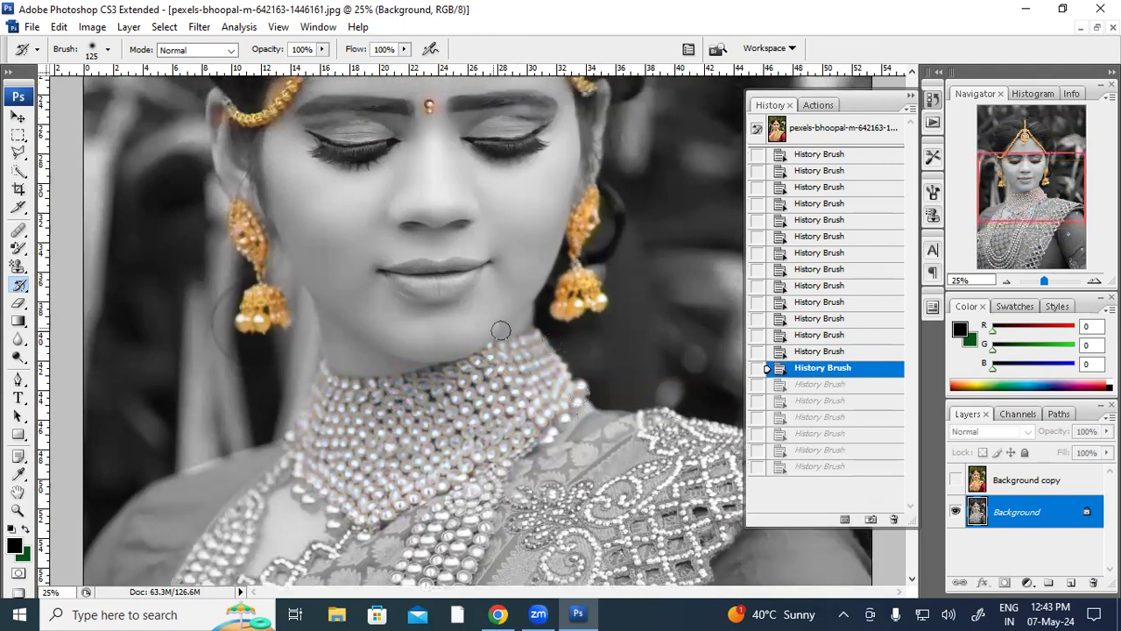
{"action": "scroll", "coordinate": [488, 326], "scroll_direction": "up", "scroll_amount": 1}
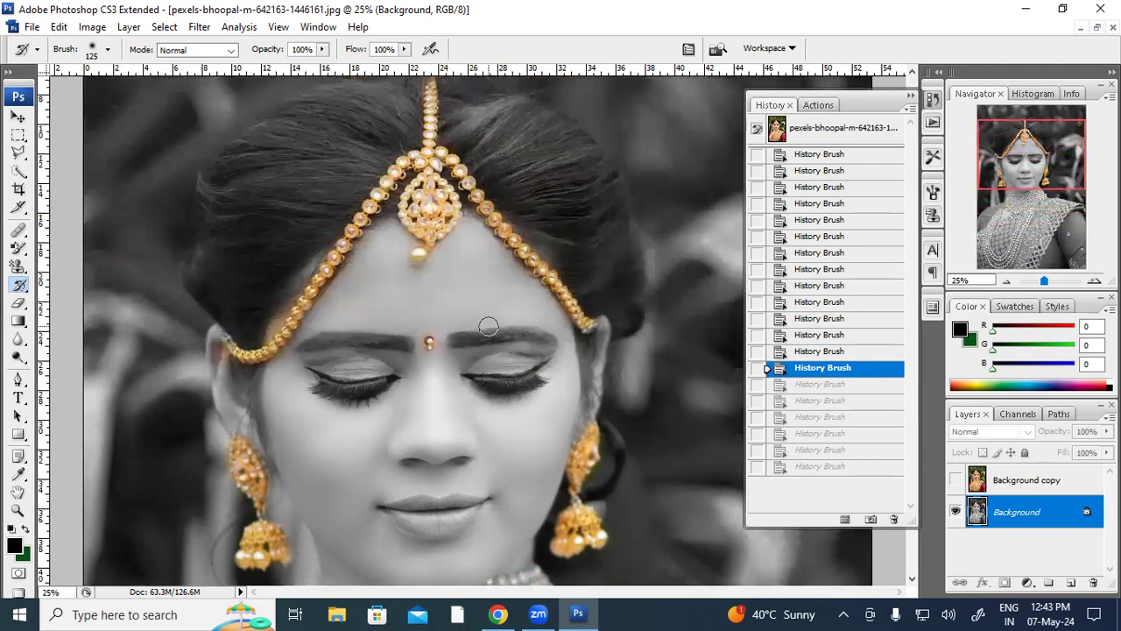
{"action": "left_click", "coordinate": [832, 270]}
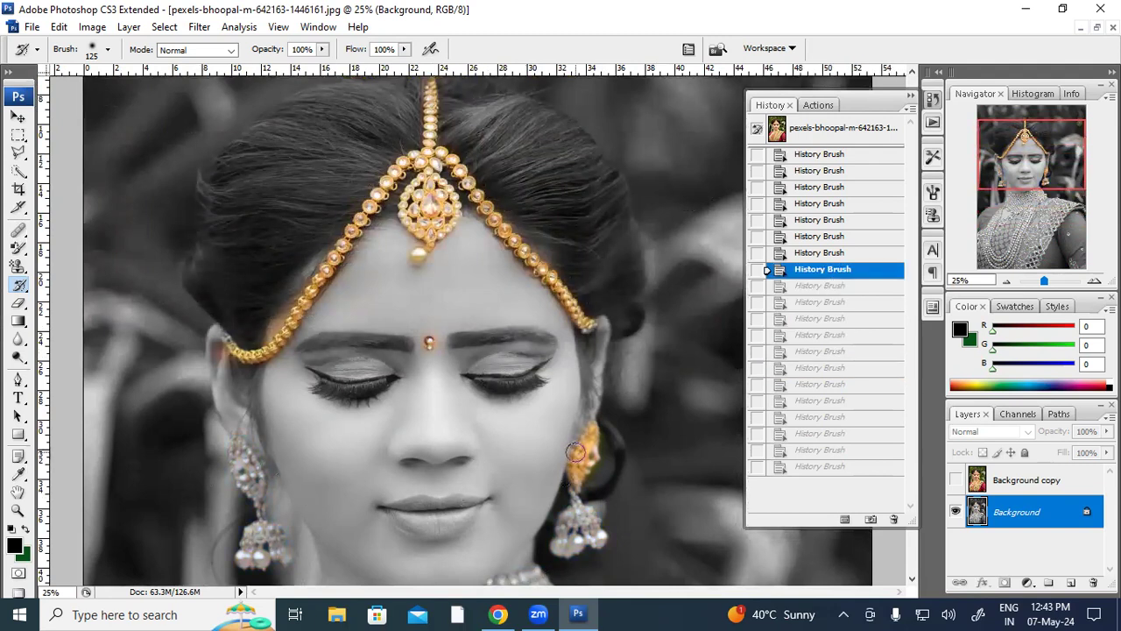
{"action": "left_click", "coordinate": [810, 221]}
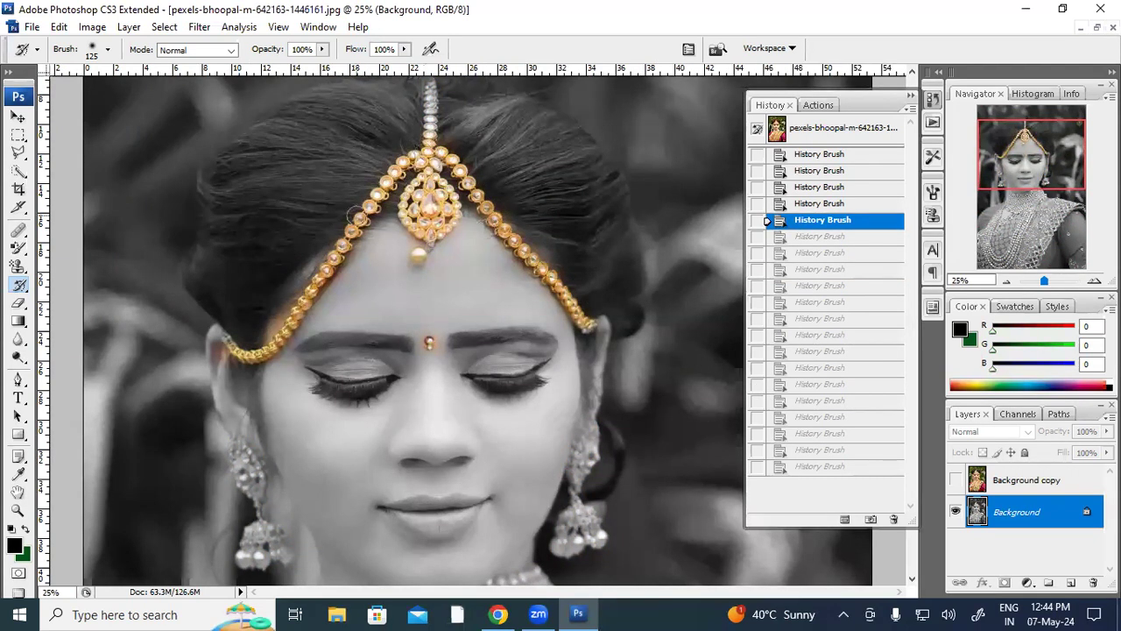
{"action": "left_click", "coordinate": [820, 172]}
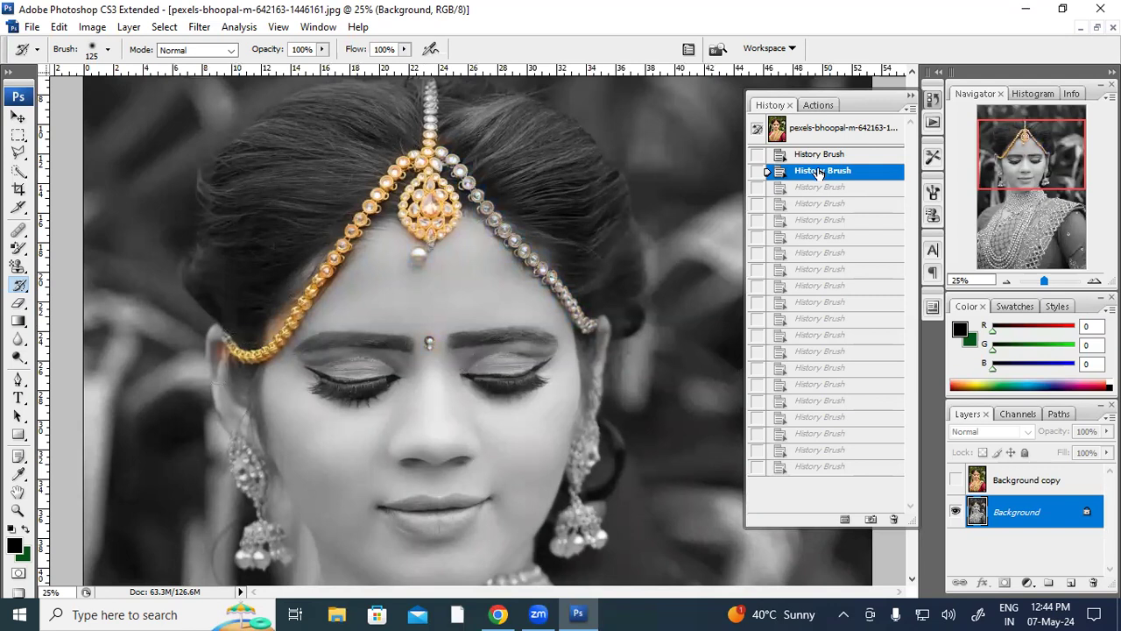
{"action": "scroll", "coordinate": [729, 245], "scroll_direction": "up", "scroll_amount": 2}
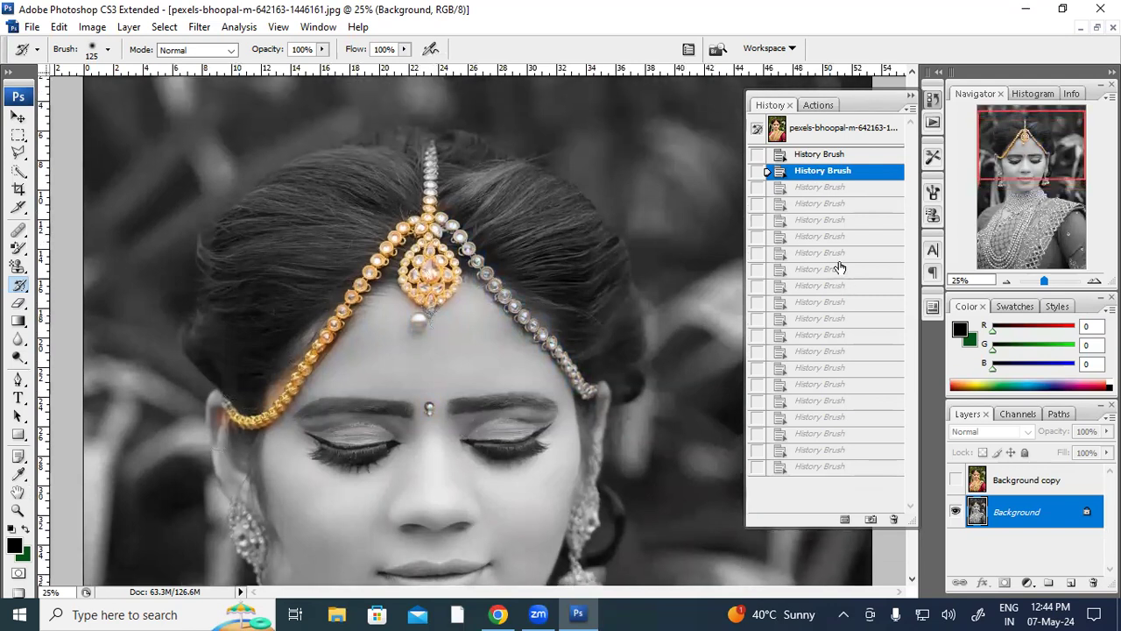
{"action": "scroll", "coordinate": [836, 255], "scroll_direction": "up", "scroll_amount": 1}
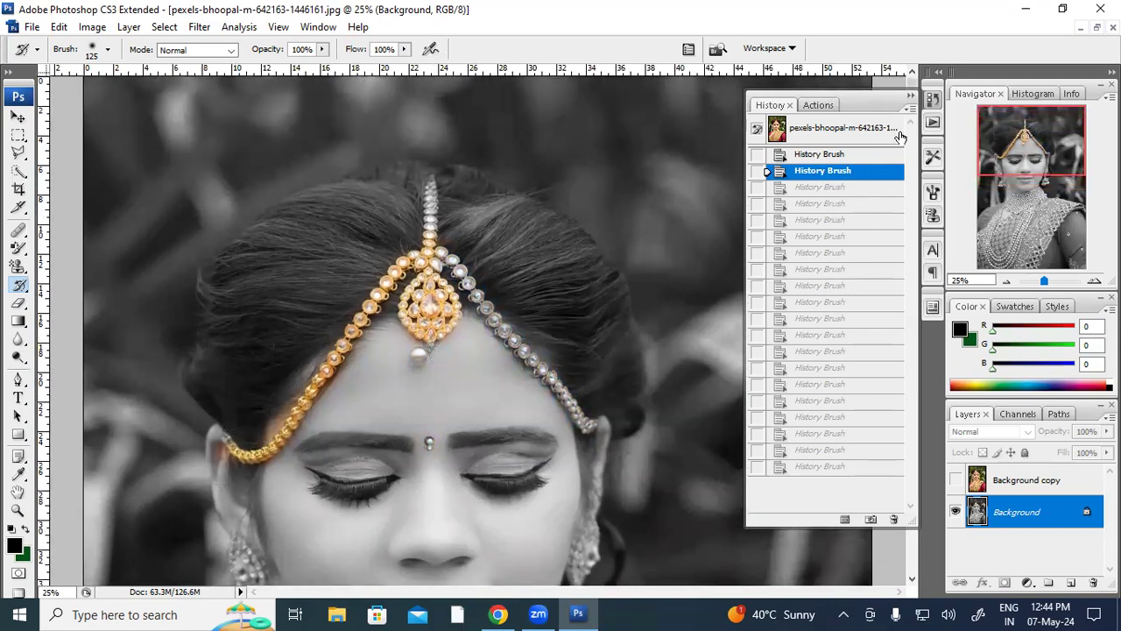
{"action": "left_click", "coordinate": [843, 155]}
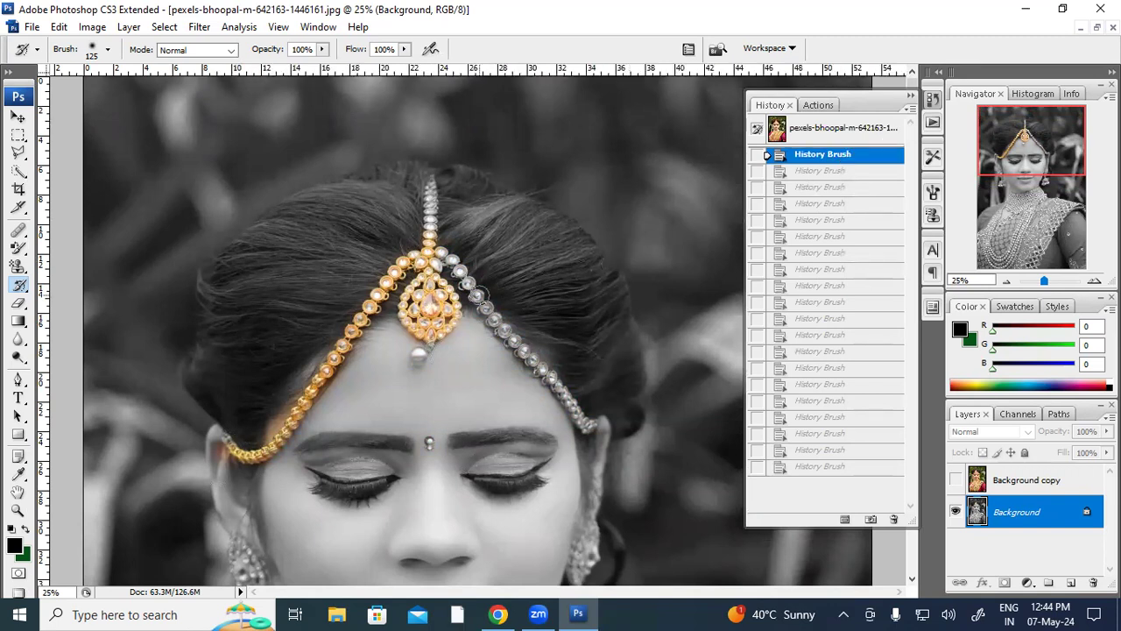
{"action": "left_click", "coordinate": [800, 532]}
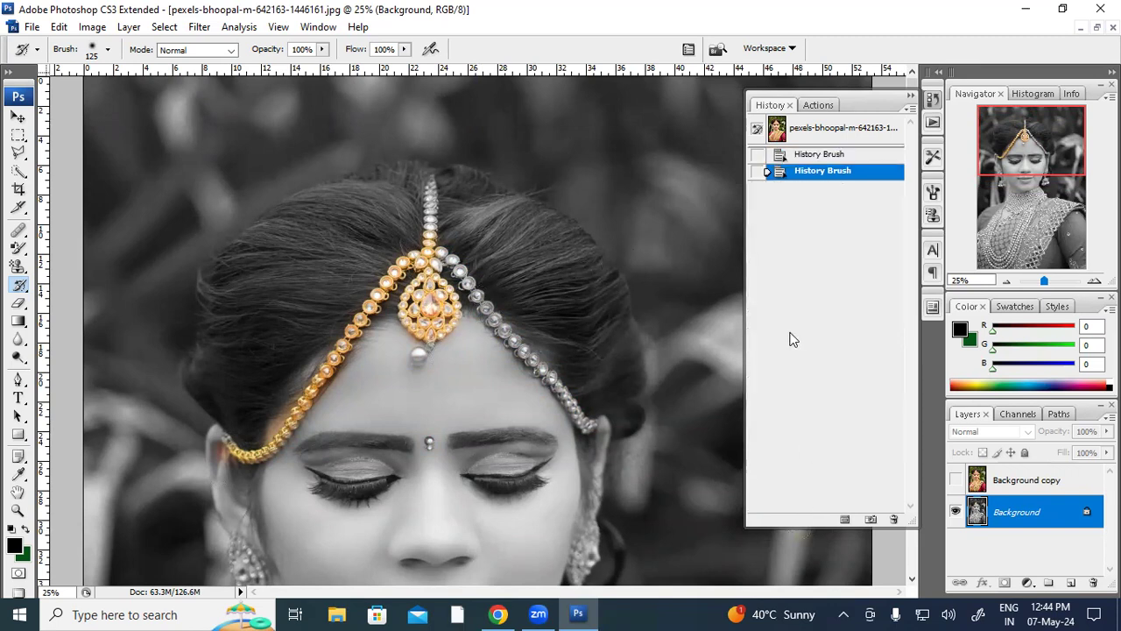
{"action": "key", "text": "ctrl+alt+z"}
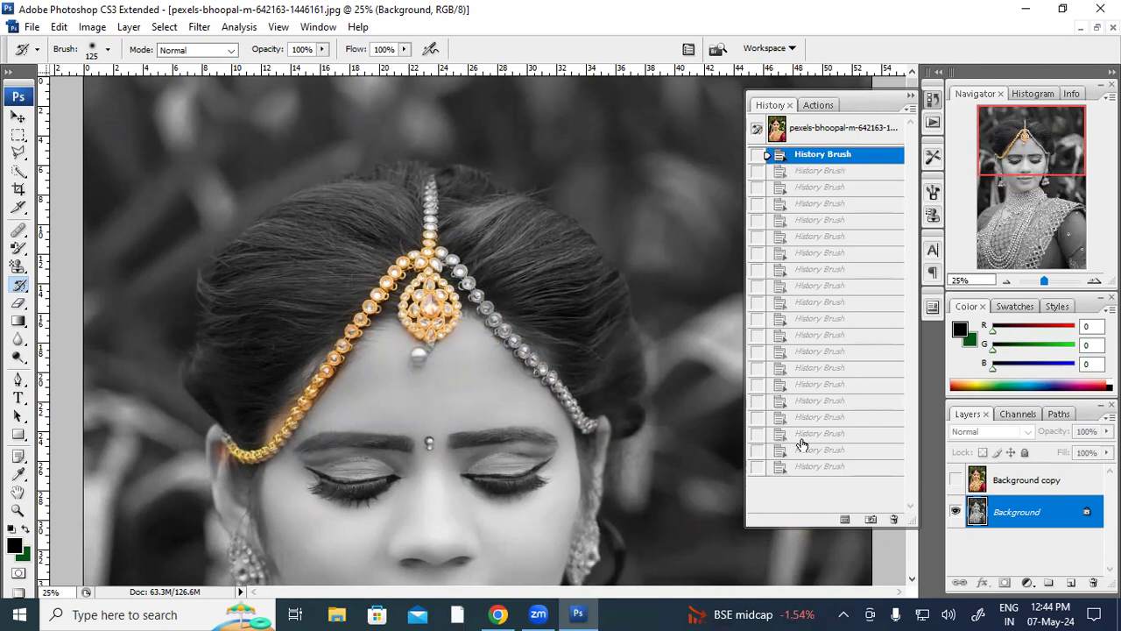
Step: Go to the history state where only the choker's edges are coloured, and delete it together with the states after it
{"action": "left_click", "coordinate": [806, 392]}
{"action": "scroll", "coordinate": [806, 393], "scroll_direction": "down", "scroll_amount": 4}
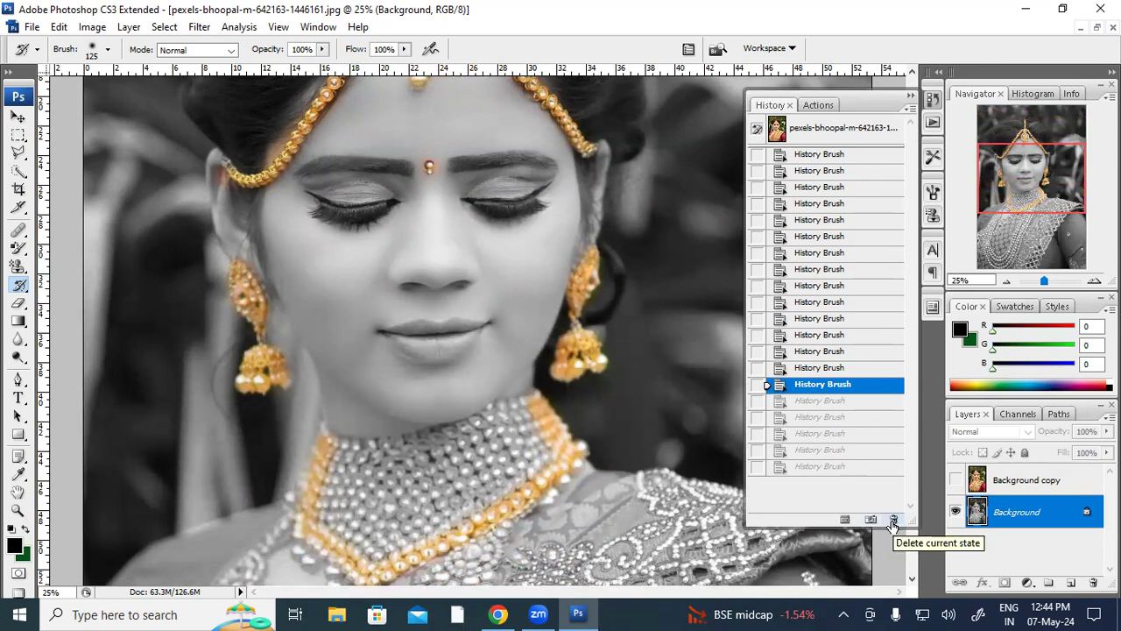
{"action": "left_click", "coordinate": [892, 520]}
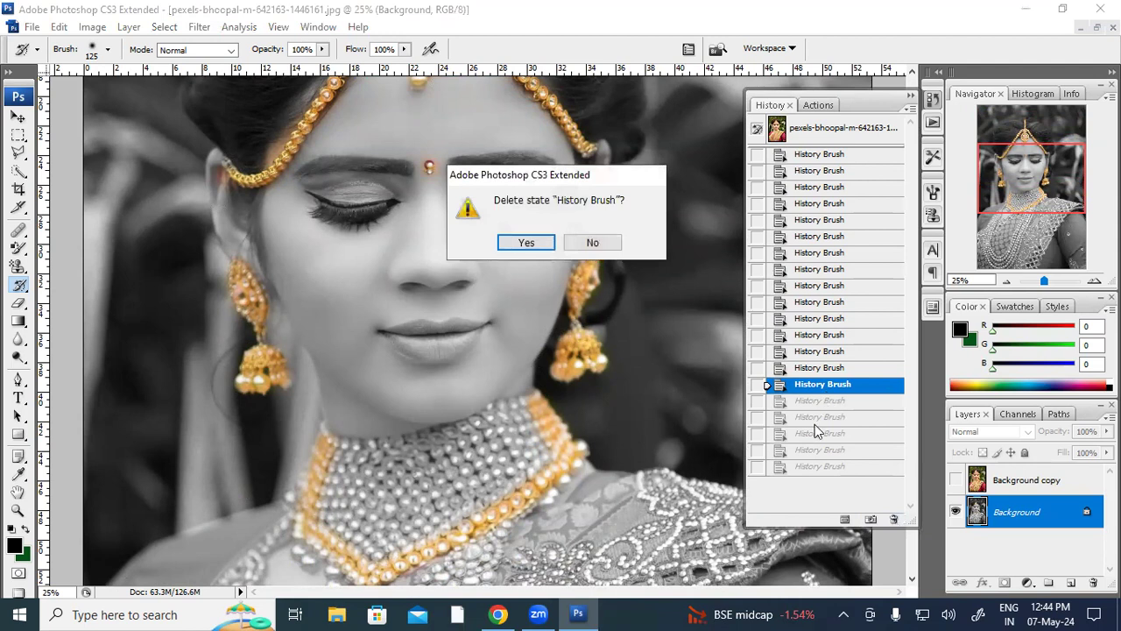
{"action": "left_click", "coordinate": [526, 243]}
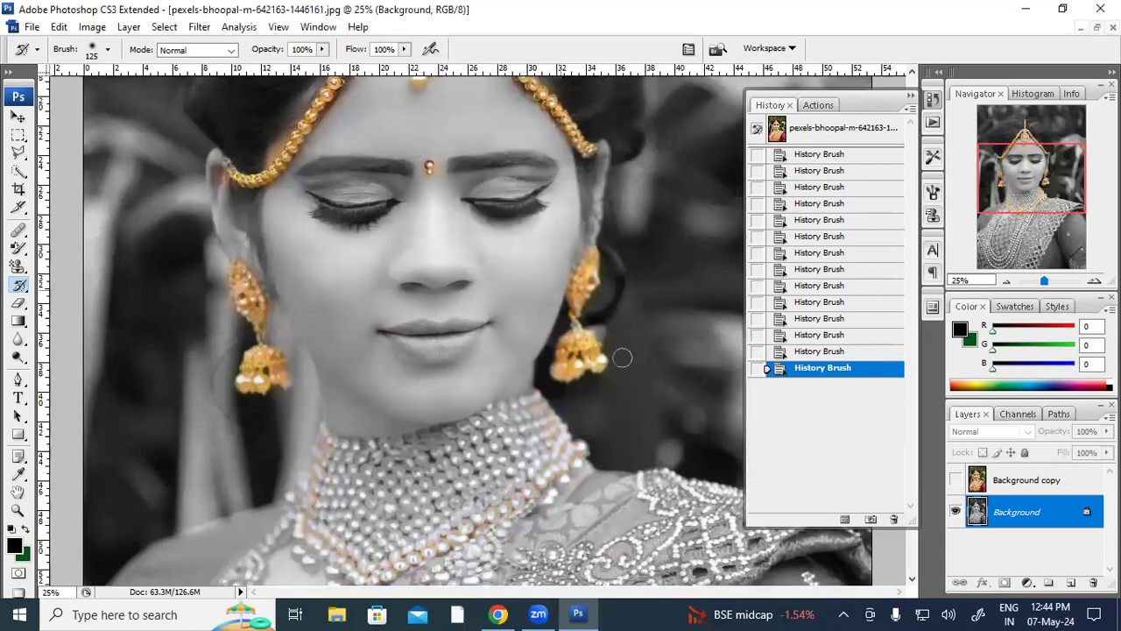
Step: Check the coloured jewellery from the neck up to the forehead and collapse the History panel
{"action": "scroll", "coordinate": [628, 446], "scroll_direction": "down", "scroll_amount": 2}
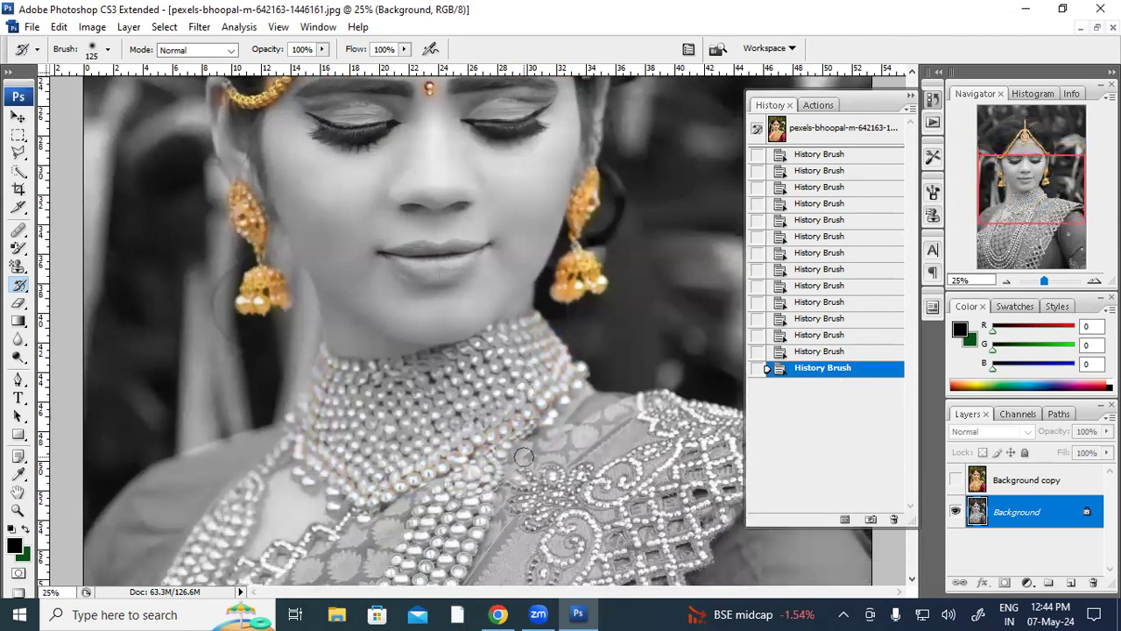
{"action": "scroll", "coordinate": [570, 451], "scroll_direction": "up", "scroll_amount": 6}
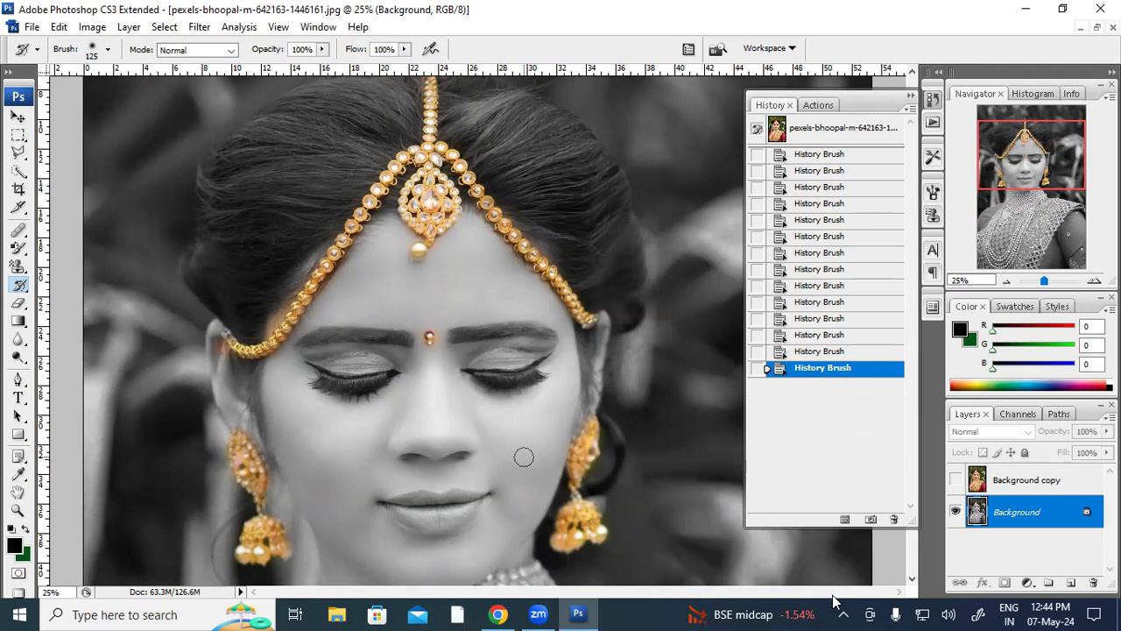
{"action": "left_click", "coordinate": [909, 98]}
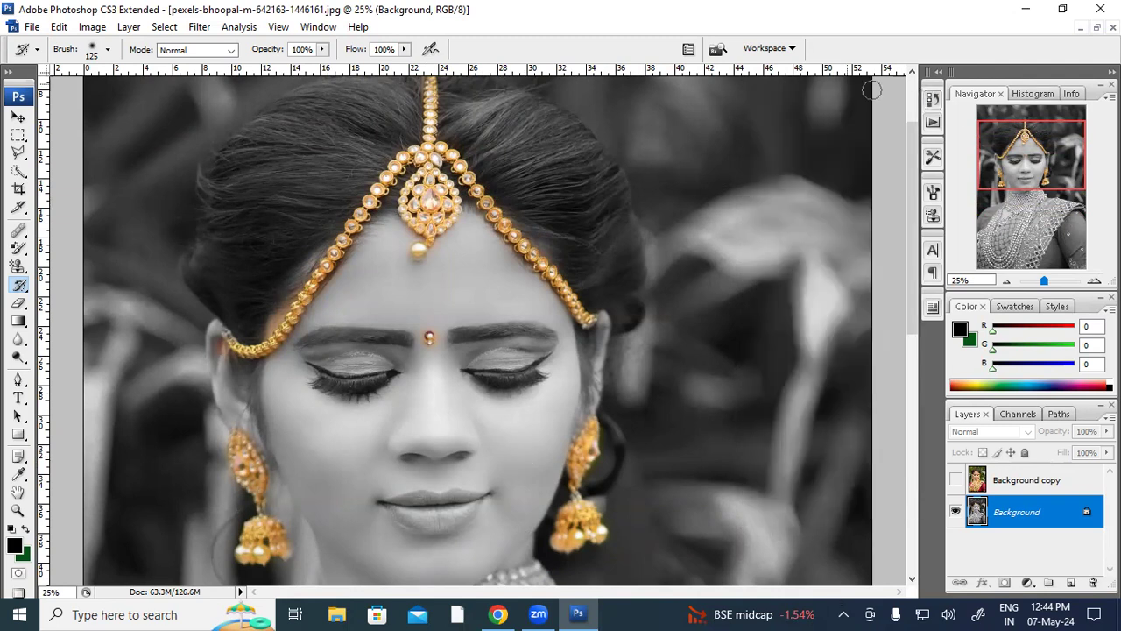
Step: Reopen the History panel and make a Quick Selection stroke across the hair and forehead of the bridal photo
{"action": "left_click", "coordinate": [318, 27]}
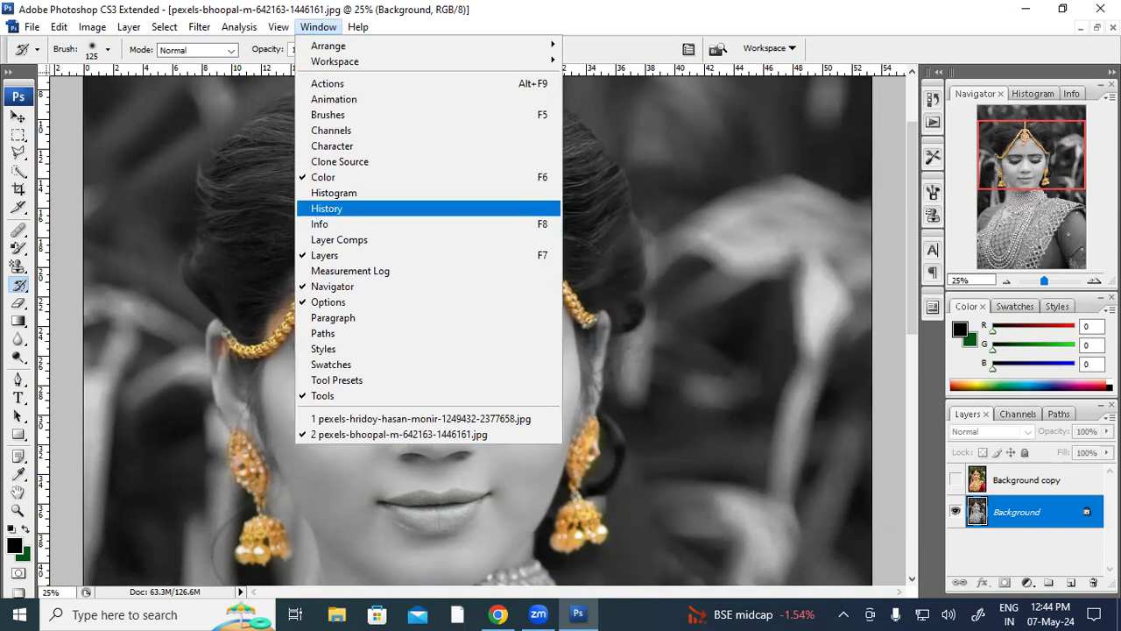
{"action": "left_click", "coordinate": [333, 209]}
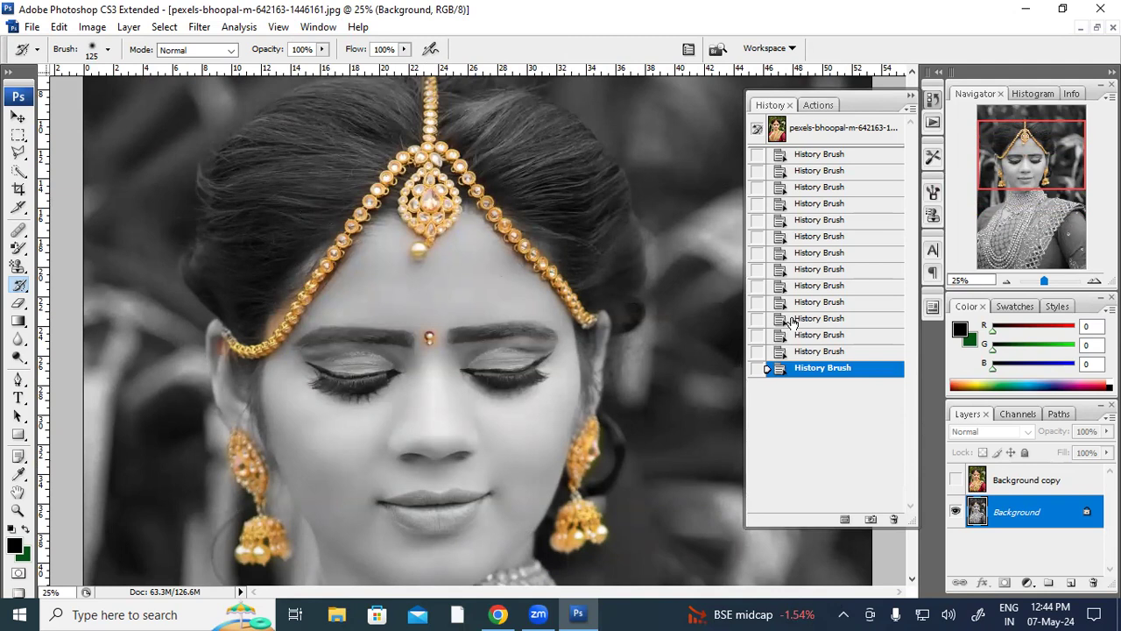
{"action": "left_click", "coordinate": [18, 170]}
{"action": "mouse_move", "coordinate": [298, 205]}
{"action": "left_mouse_down"}
{"action": "mouse_move", "coordinate": [286, 244]}
{"action": "mouse_move", "coordinate": [402, 121]}
{"action": "mouse_move", "coordinate": [536, 335]}
{"action": "mouse_move", "coordinate": [454, 328]}
{"action": "left_mouse_up"}
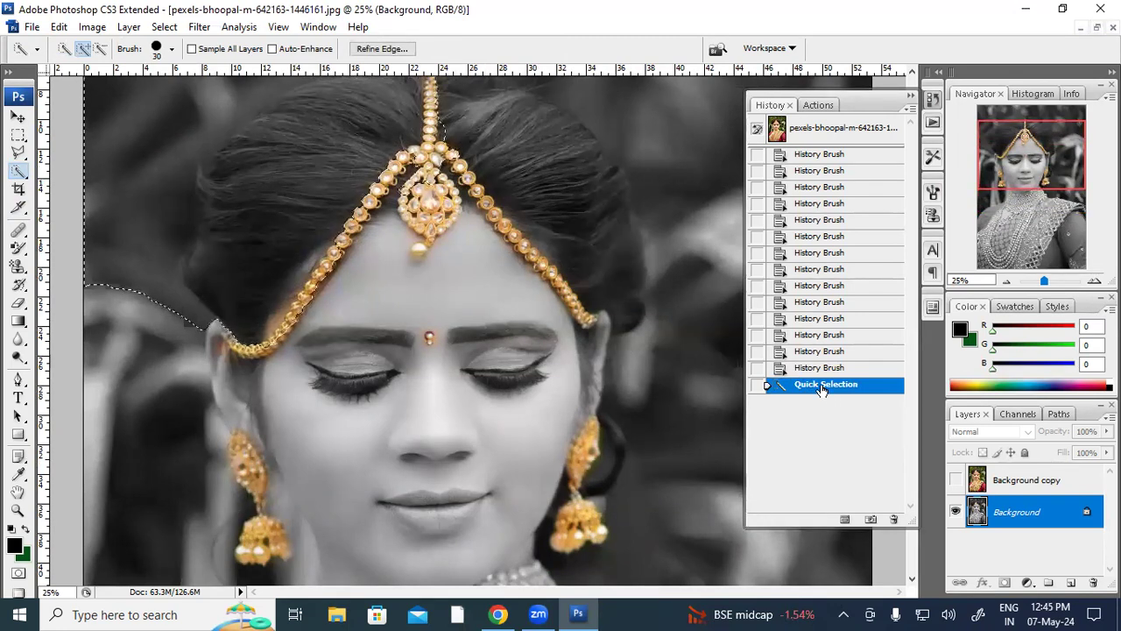
Step: Try the Clone Stamp on the bride's hair and forehead, adding a few strokes to the history
{"action": "left_click", "coordinate": [17, 268]}
{"action": "left_click", "coordinate": [100, 263]}
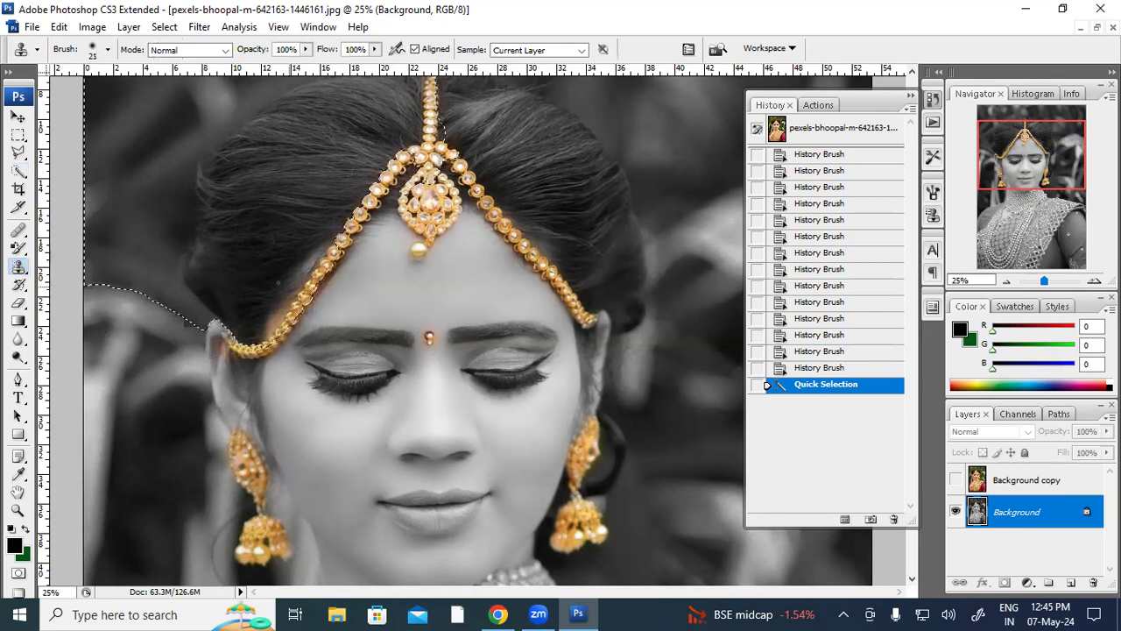
{"action": "left_click", "coordinate": [411, 292]}
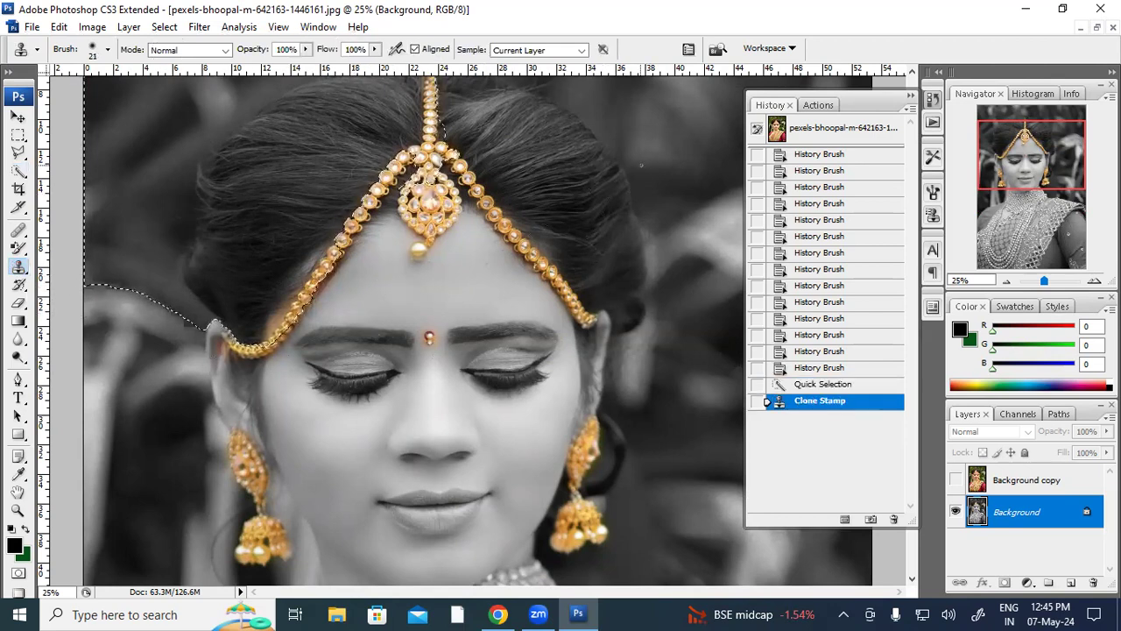
{"action": "left_click", "coordinate": [404, 316]}
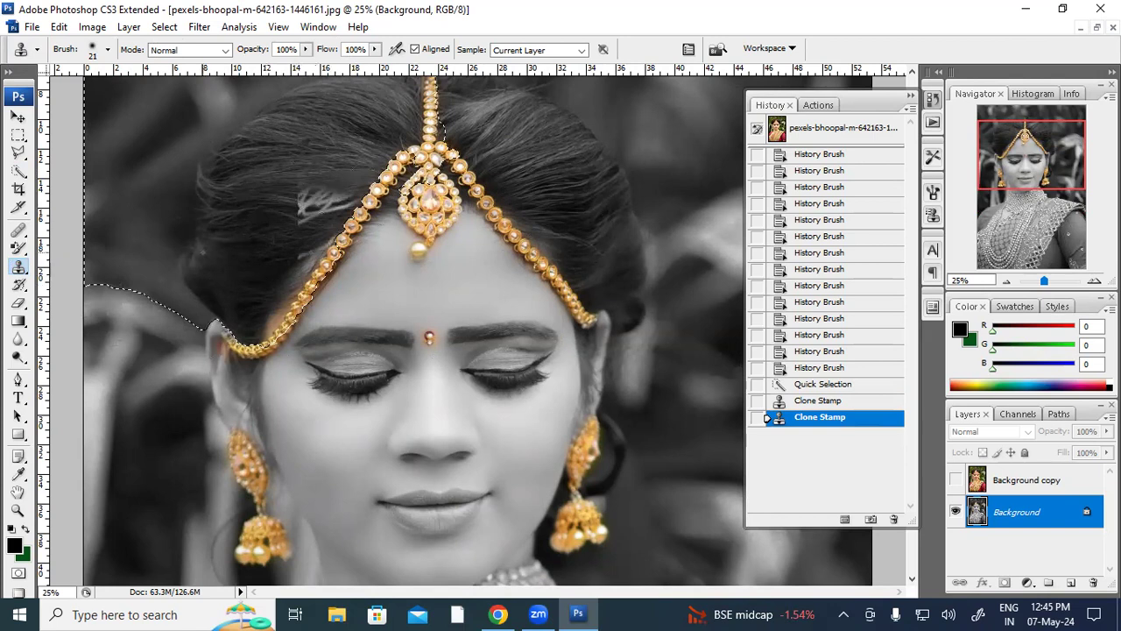
{"action": "left_click", "coordinate": [151, 232]}
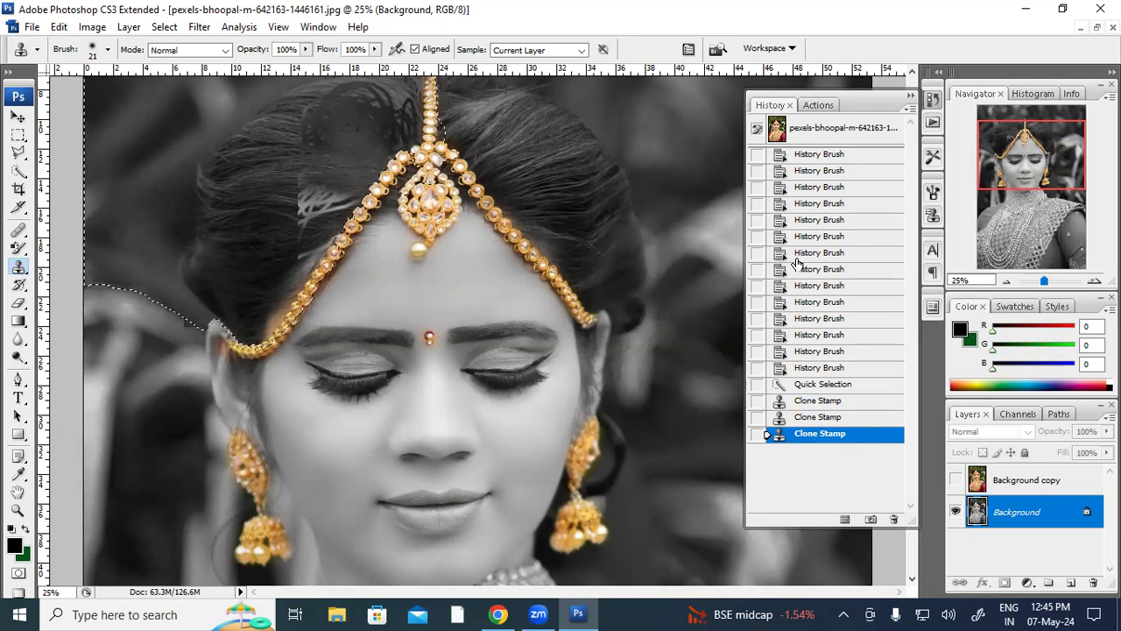
Step: Go back to the history state before the left-hand earring was coloured, and delete it together with the states after it
{"action": "left_click", "coordinate": [816, 302]}
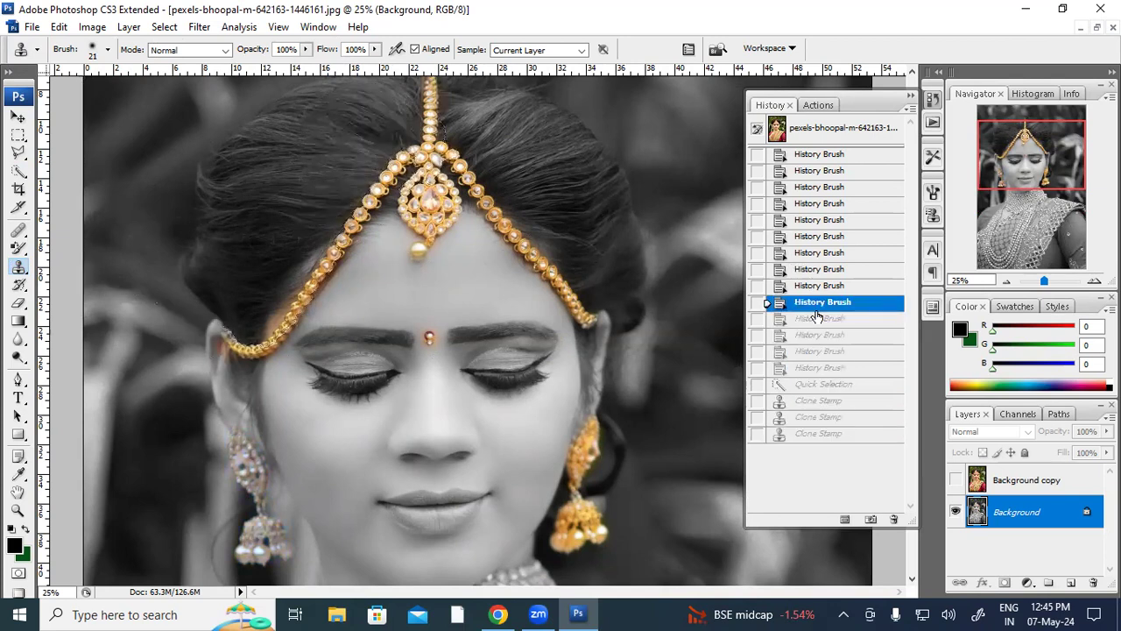
{"action": "scroll", "coordinate": [832, 377], "scroll_direction": "down", "scroll_amount": 2}
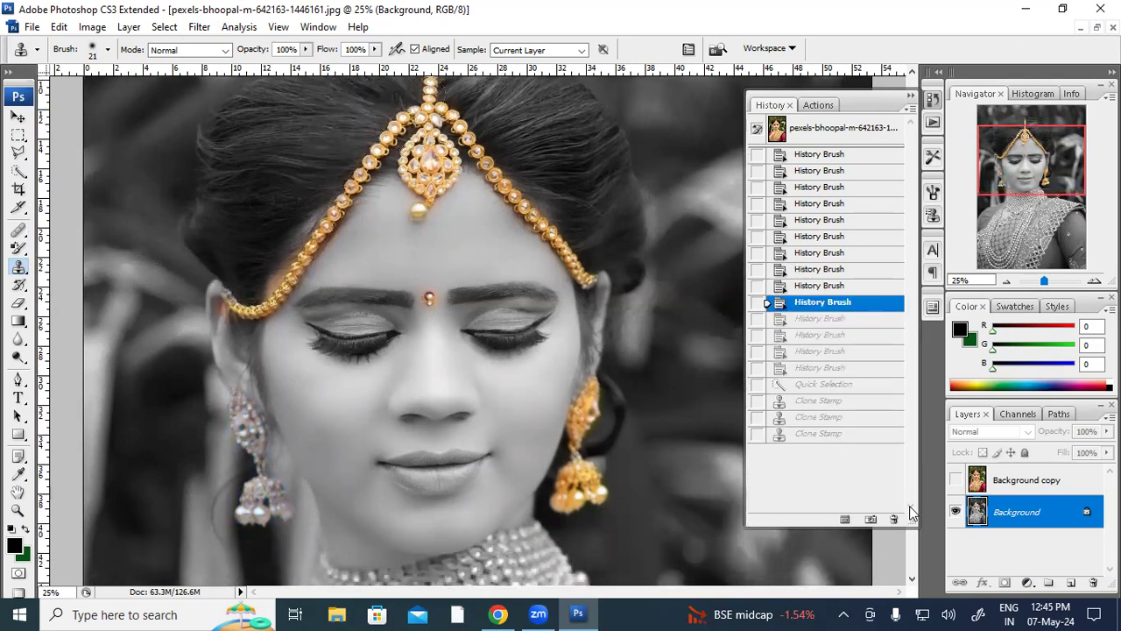
{"action": "left_click", "coordinate": [894, 519]}
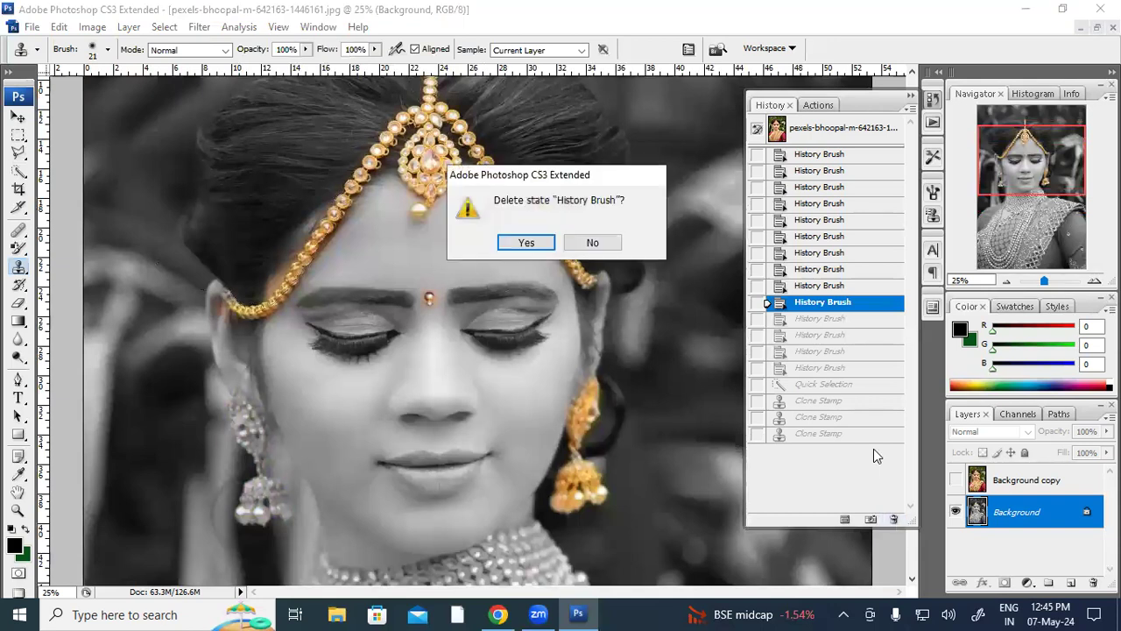
{"action": "left_click", "coordinate": [526, 244]}
{"action": "scroll", "coordinate": [523, 239], "scroll_direction": "down", "scroll_amount": 3}
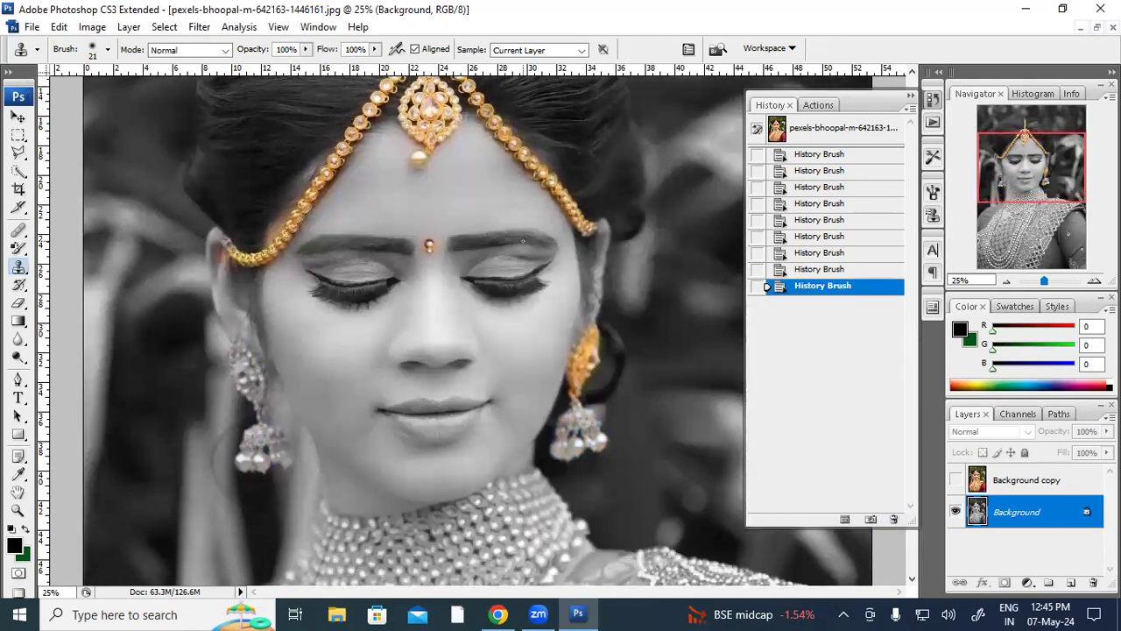
Step: Compare the edited photo with the Background copy layer by toggling its visibility, and collapse the History panel
{"action": "left_click", "coordinate": [956, 482]}
{"action": "left_click", "coordinate": [957, 483]}
{"action": "left_click", "coordinate": [911, 95]}
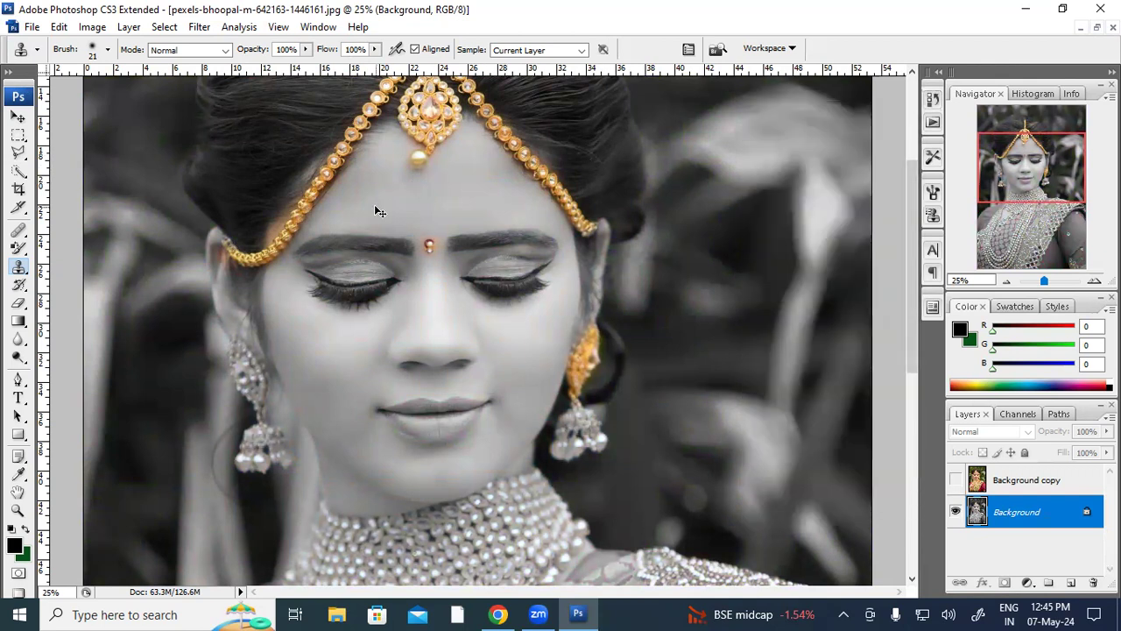
Step: Switch to the Art History Brush and minimize the bridal photo
{"action": "key", "text": "ctrl+minus"}
{"action": "key", "text": "ctrl+minus"}
{"action": "left_click", "coordinate": [19, 285]}
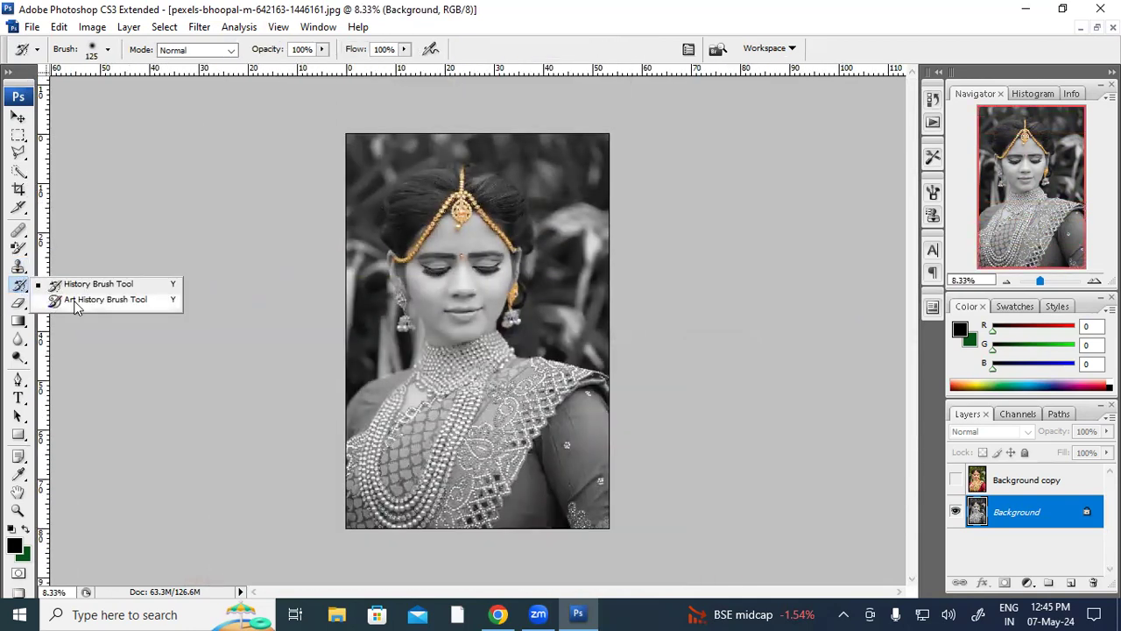
{"action": "left_click", "coordinate": [97, 300]}
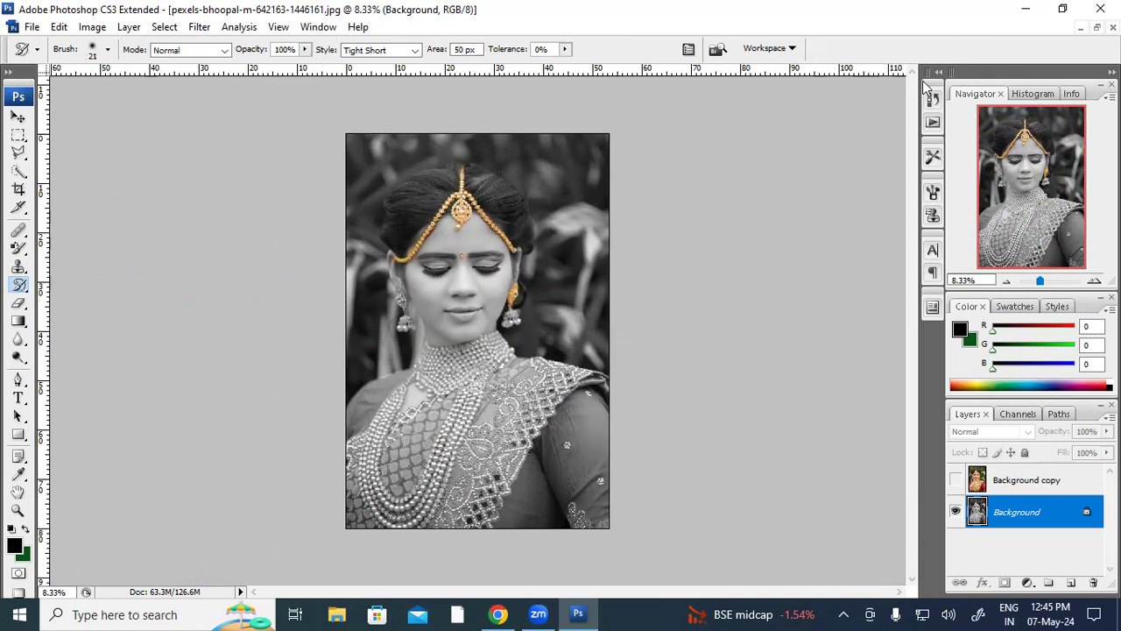
{"action": "left_click", "coordinate": [1079, 28]}
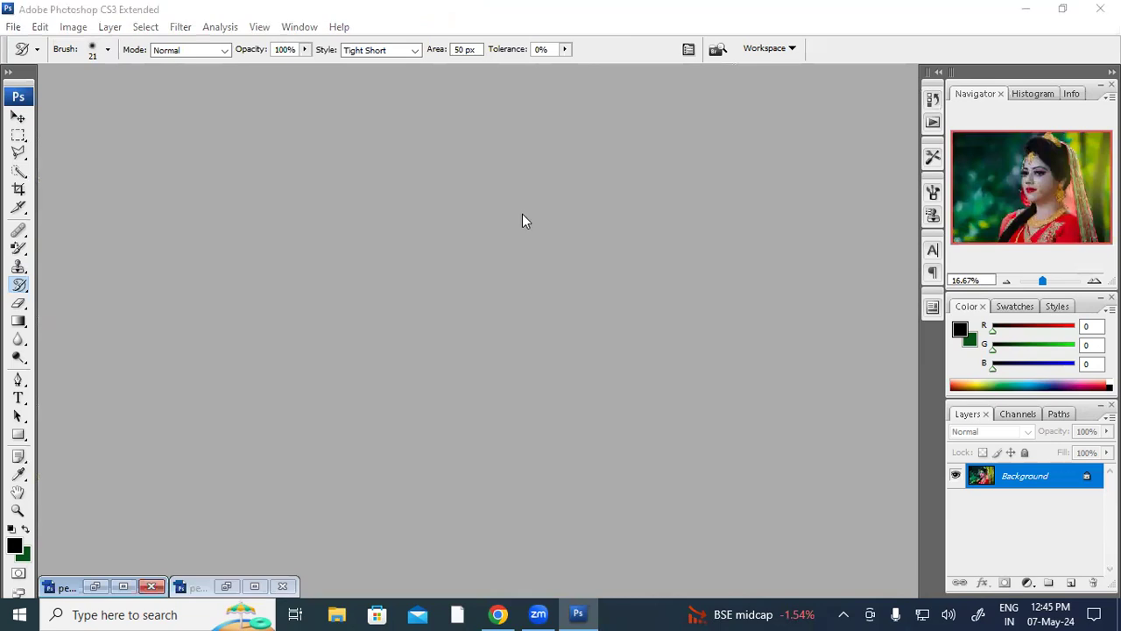
Step: Open the family group photo taken in front of the stone building from the Photoshop folder
{"action": "scroll", "coordinate": [446, 226], "scroll_direction": "down", "scroll_amount": 4}
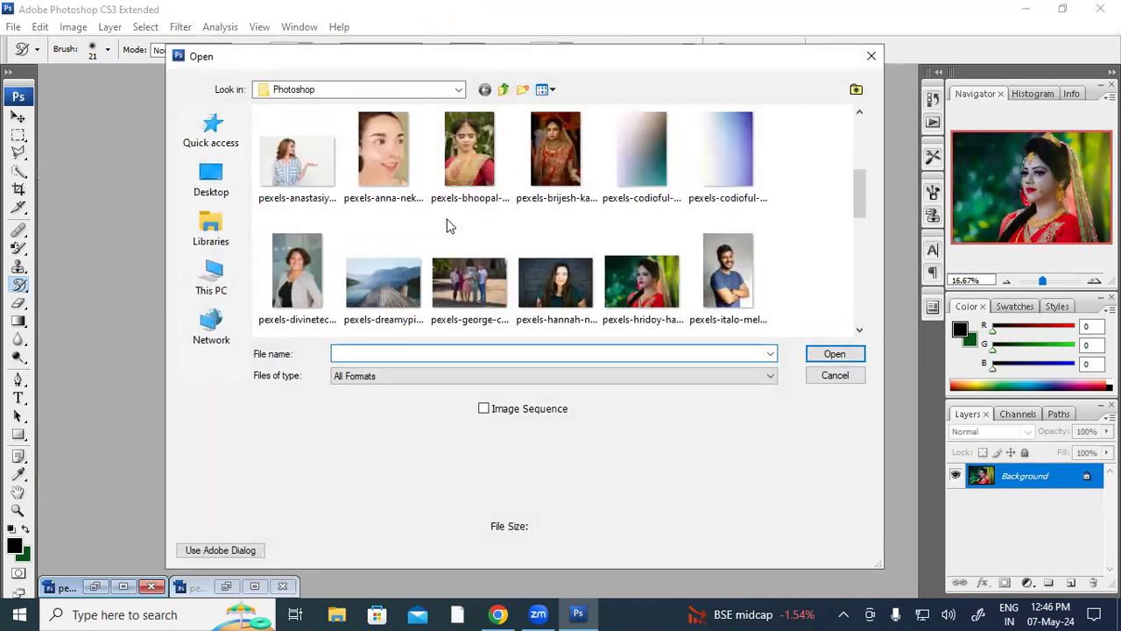
{"action": "scroll", "coordinate": [448, 217], "scroll_direction": "down", "scroll_amount": 2}
{"action": "scroll", "coordinate": [459, 186], "scroll_direction": "down", "scroll_amount": 4}
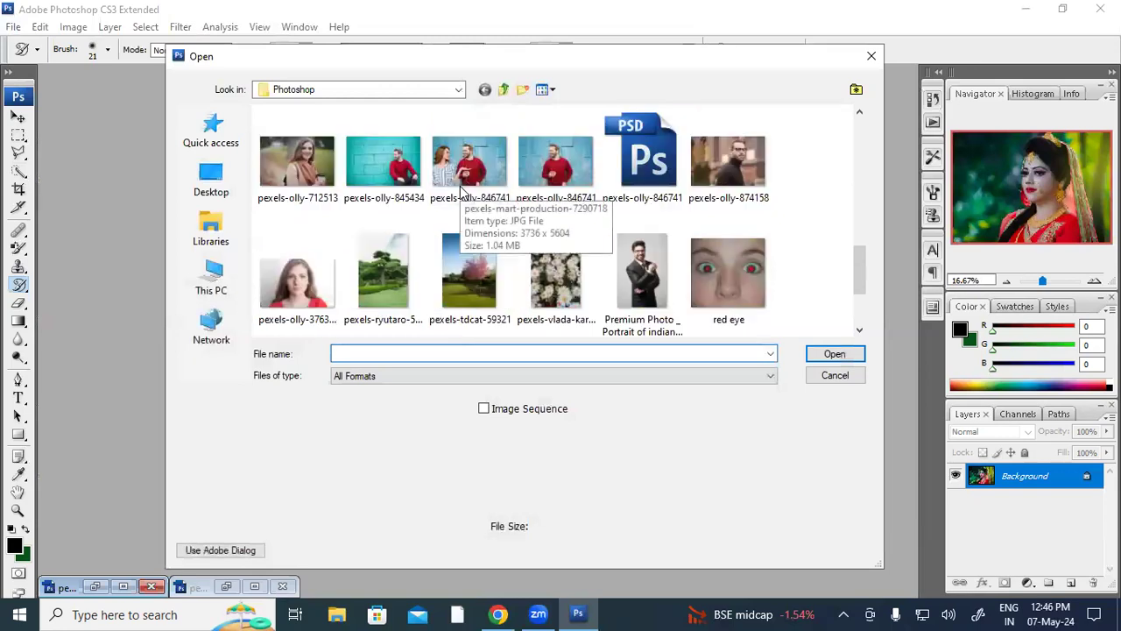
{"action": "scroll", "coordinate": [459, 193], "scroll_direction": "down", "scroll_amount": 2}
{"action": "scroll", "coordinate": [461, 194], "scroll_direction": "up", "scroll_amount": 10}
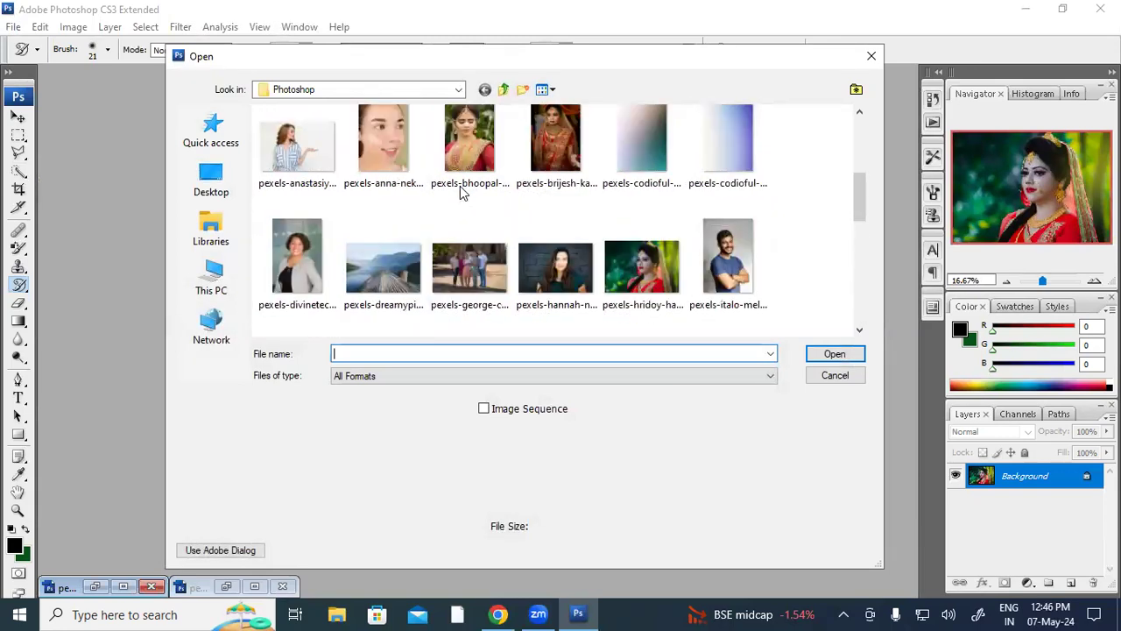
{"action": "double_click", "coordinate": [455, 268]}
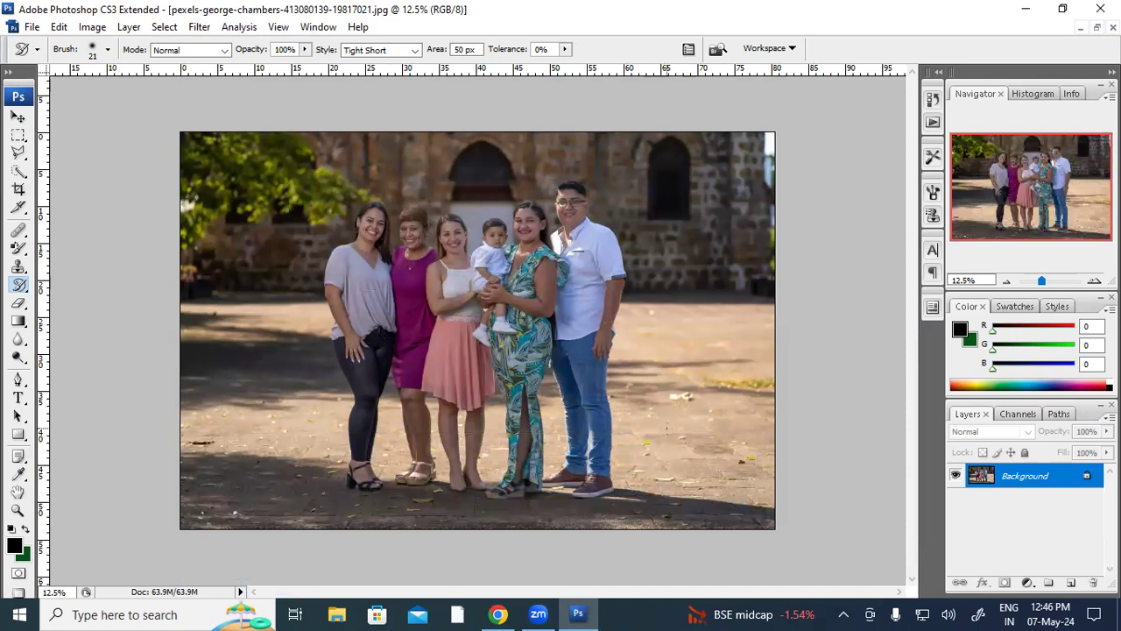
Step: Try a 1100 px Art History Brush stroke over the woman in the grey blouse, and undo it
{"action": "right_click", "coordinate": [18, 286]}
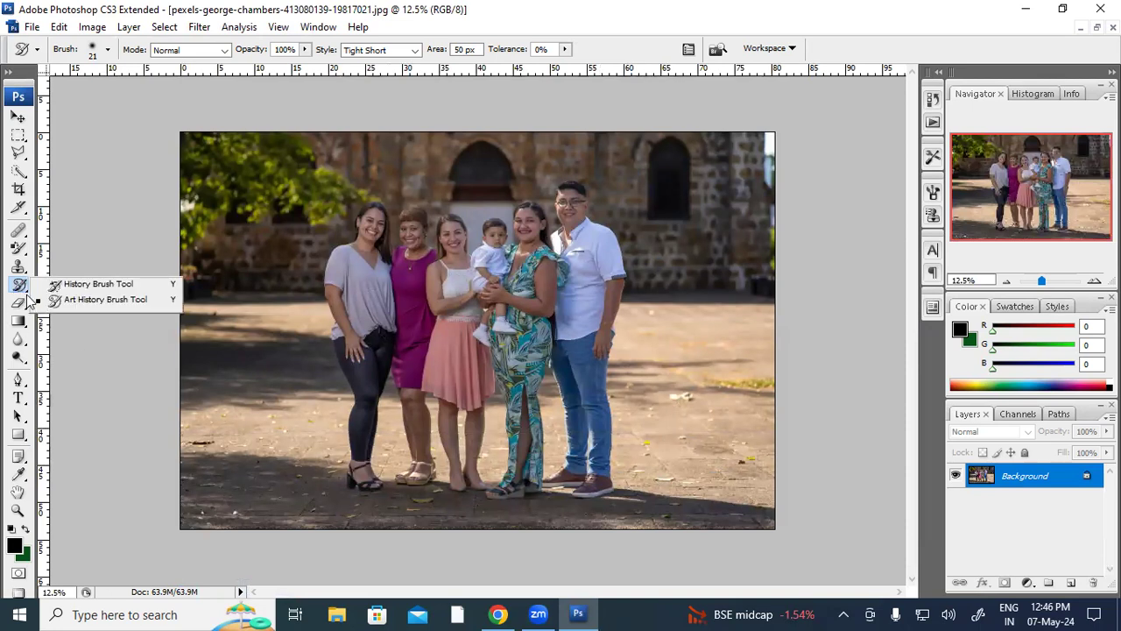
{"action": "left_click", "coordinate": [88, 297]}
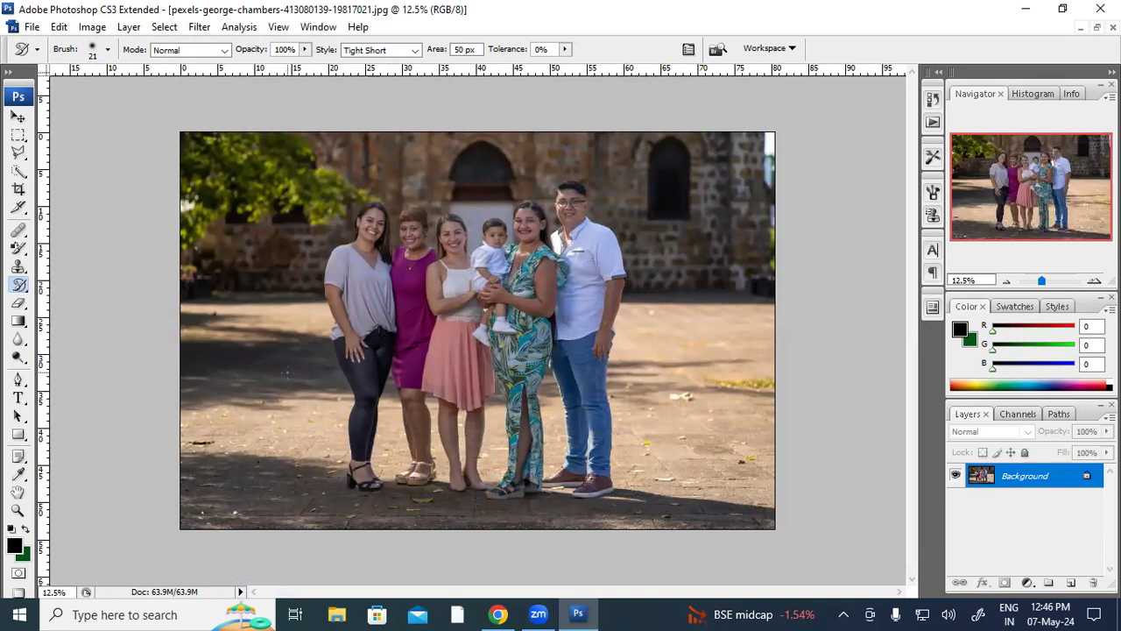
{"action": "key", "text": "bracketright"}
{"action": "key", "text": "bracketright"}
{"action": "key", "text": "bracketright"}
{"action": "key", "text": "bracketright"}
{"action": "key", "text": "bracketright"}
{"action": "key", "text": "bracketright"}
{"action": "key", "text": "bracketright"}
{"action": "key", "text": "bracketright"}
{"action": "key", "text": "bracketright"}
{"action": "key", "text": "bracketright"}
{"action": "key", "text": "bracketright"}
{"action": "key", "text": "bracketright"}
{"action": "key", "text": "bracketright"}
{"action": "key", "text": "bracketright"}
{"action": "key", "text": "bracketright"}
{"action": "key", "text": "bracketright"}
{"action": "key", "text": "bracketright"}
{"action": "key", "text": "bracketright"}
{"action": "key", "text": "bracketright"}
{"action": "key", "text": "bracketright"}
{"action": "left_click_drag", "start_coordinate": [289, 288], "coordinate": [302, 285]}
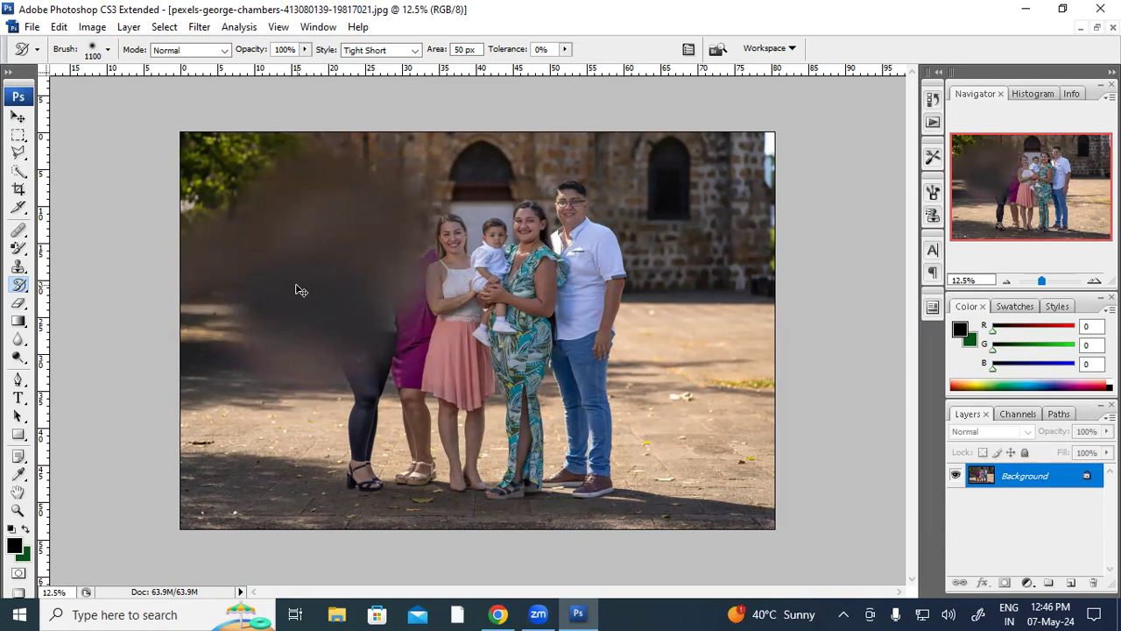
{"action": "key", "text": "ctrl+z"}
Step: Reduce the Art History Brush to 250 px and smear the woman in the grey blouse and the ground beside her
{"action": "key", "text": "ctrl+plus"}
{"action": "key", "text": "ctrl+plus"}
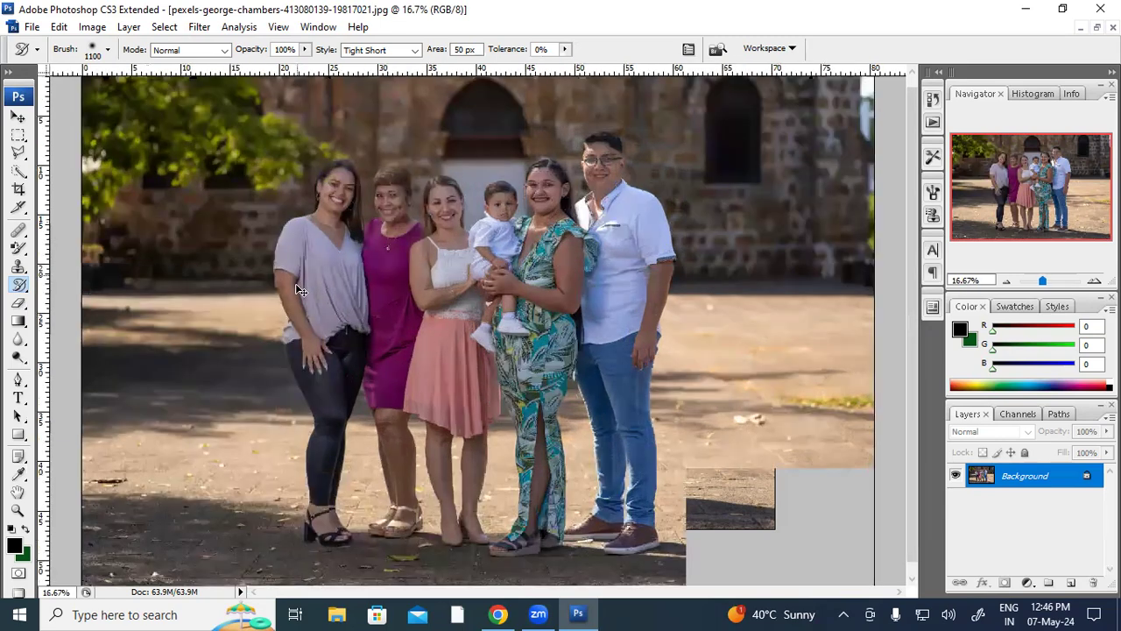
{"action": "scroll", "coordinate": [293, 285], "scroll_direction": "up", "scroll_amount": 5}
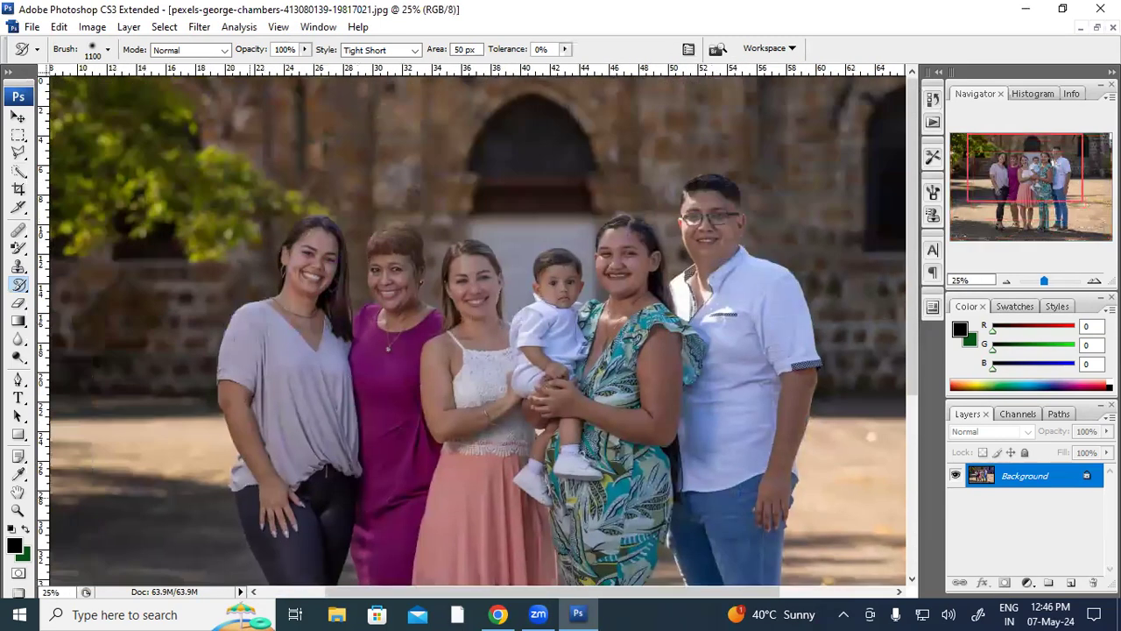
{"action": "key", "text": "bracketleft"}
{"action": "key", "text": "bracketleft"}
{"action": "key", "text": "bracketleft"}
{"action": "key", "text": "bracketleft"}
{"action": "key", "text": "bracketleft"}
{"action": "key", "text": "bracketleft"}
{"action": "key", "text": "bracketleft"}
{"action": "key", "text": "bracketleft"}
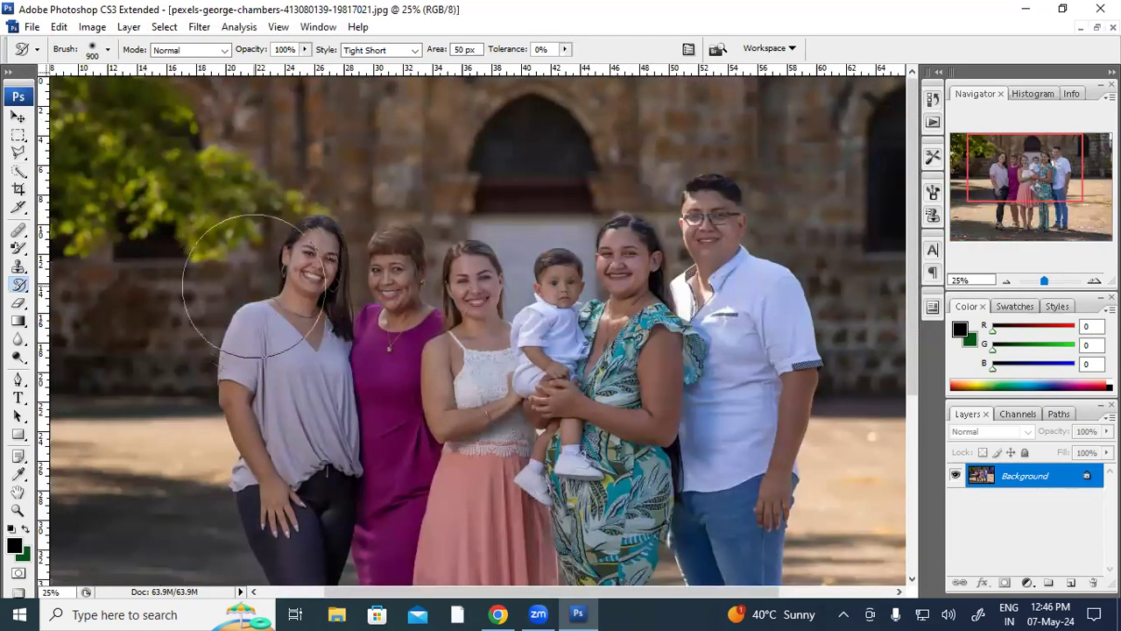
{"action": "mouse_move", "coordinate": [268, 274]}
{"action": "left_mouse_down"}
{"action": "mouse_move", "coordinate": [305, 237]}
{"action": "mouse_move", "coordinate": [317, 258]}
{"action": "mouse_move", "coordinate": [324, 244]}
{"action": "mouse_move", "coordinate": [329, 254]}
{"action": "mouse_move", "coordinate": [290, 316]}
{"action": "left_mouse_up"}
{"action": "key", "text": "bracketleft"}
{"action": "mouse_move", "coordinate": [243, 359]}
{"action": "left_mouse_down"}
{"action": "mouse_move", "coordinate": [238, 454]}
{"action": "mouse_move", "coordinate": [260, 508]}
{"action": "mouse_move", "coordinate": [285, 341]}
{"action": "mouse_move", "coordinate": [265, 433]}
{"action": "mouse_move", "coordinate": [236, 485]}
{"action": "left_mouse_up"}
{"action": "scroll", "coordinate": [236, 485], "scroll_direction": "down", "scroll_amount": 5}
{"action": "mouse_move", "coordinate": [268, 242]}
{"action": "left_mouse_down"}
{"action": "mouse_move", "coordinate": [267, 489]}
{"action": "mouse_move", "coordinate": [286, 548]}
{"action": "mouse_move", "coordinate": [215, 424]}
{"action": "mouse_move", "coordinate": [239, 449]}
{"action": "mouse_move", "coordinate": [264, 431]}
{"action": "mouse_move", "coordinate": [273, 467]}
{"action": "mouse_move", "coordinate": [276, 326]}
{"action": "mouse_move", "coordinate": [294, 327]}
{"action": "mouse_move", "coordinate": [299, 342]}
{"action": "mouse_move", "coordinate": [293, 276]}
{"action": "mouse_move", "coordinate": [280, 222]}
{"action": "mouse_move", "coordinate": [206, 198]}
{"action": "mouse_move", "coordinate": [219, 362]}
{"action": "mouse_move", "coordinate": [263, 390]}
{"action": "left_mouse_up"}
{"action": "mouse_move", "coordinate": [289, 306]}
{"action": "left_mouse_down"}
{"action": "mouse_move", "coordinate": [205, 400]}
{"action": "mouse_move", "coordinate": [201, 273]}
{"action": "mouse_move", "coordinate": [200, 338]}
{"action": "mouse_move", "coordinate": [211, 234]}
{"action": "mouse_move", "coordinate": [244, 166]}
{"action": "mouse_move", "coordinate": [169, 317]}
{"action": "mouse_move", "coordinate": [253, 333]}
{"action": "mouse_move", "coordinate": [302, 268]}
{"action": "mouse_move", "coordinate": [280, 370]}
{"action": "mouse_move", "coordinate": [233, 379]}
{"action": "mouse_move", "coordinate": [271, 295]}
{"action": "mouse_move", "coordinate": [172, 328]}
{"action": "left_mouse_up"}
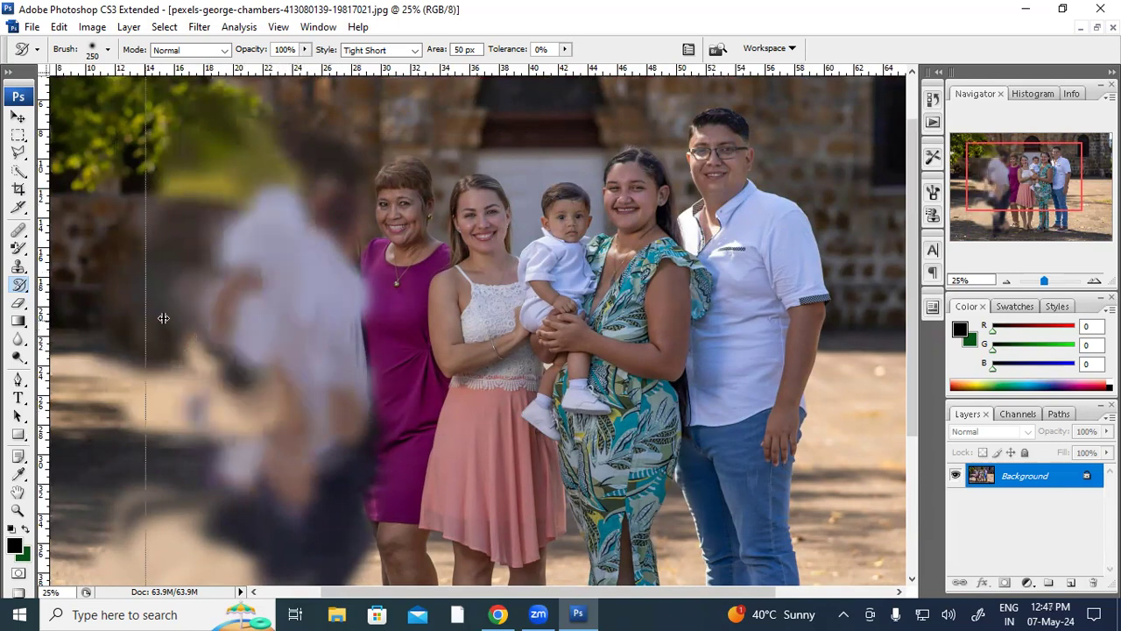
{"action": "mouse_move", "coordinate": [62, 343]}
{"action": "left_mouse_down"}
{"action": "mouse_move", "coordinate": [208, 345]}
{"action": "mouse_move", "coordinate": [216, 400]}
{"action": "mouse_move", "coordinate": [163, 292]}
{"action": "mouse_move", "coordinate": [208, 290]}
{"action": "mouse_move", "coordinate": [232, 303]}
{"action": "mouse_move", "coordinate": [255, 237]}
{"action": "mouse_move", "coordinate": [288, 284]}
{"action": "mouse_move", "coordinate": [192, 381]}
{"action": "left_mouse_up"}
Step: Smear two patches of the open ground beside the man in the white shirt with the Art History Brush
{"action": "key", "text": "ctrl+minus"}
{"action": "key", "text": "ctrl+minus"}
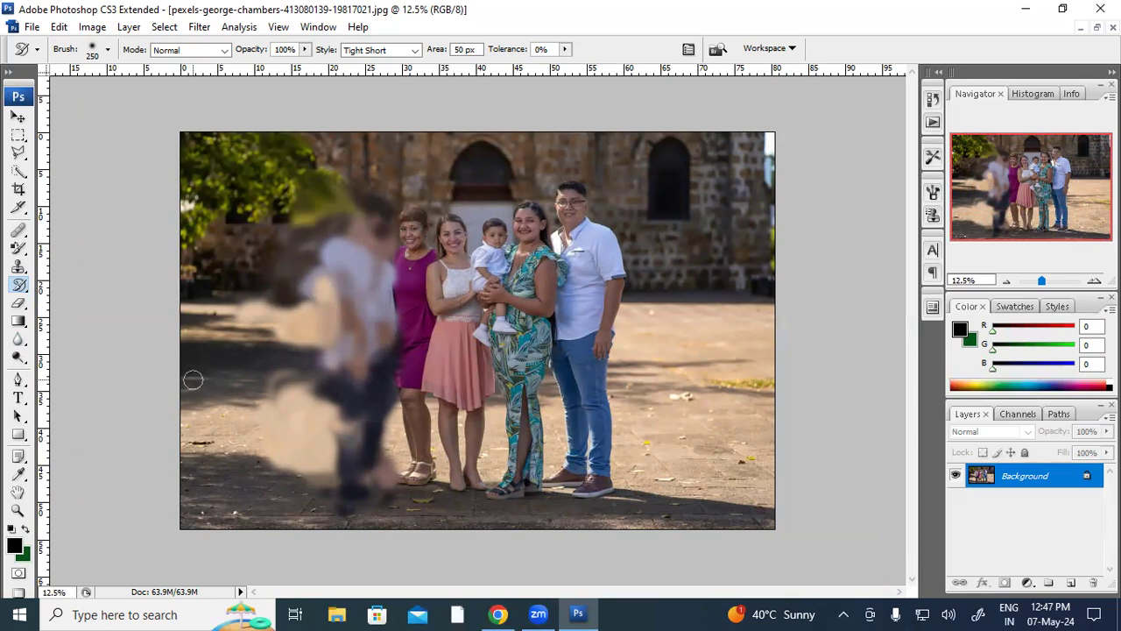
{"action": "left_click_drag", "start_coordinate": [699, 399], "coordinate": [673, 398]}
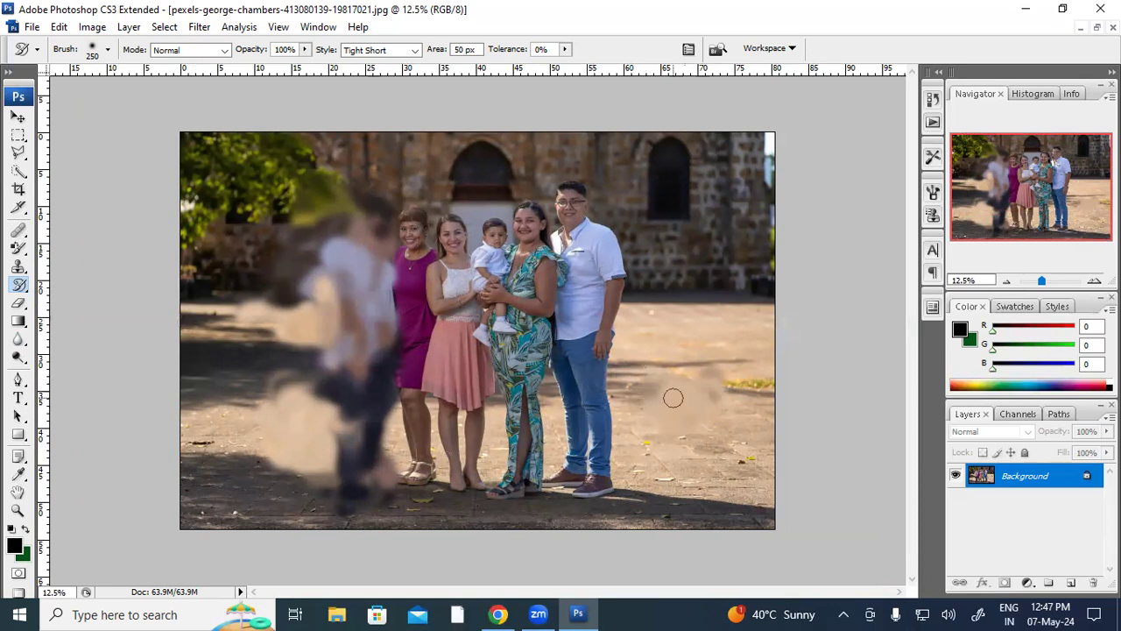
{"action": "left_click_drag", "start_coordinate": [736, 486], "coordinate": [738, 454]}
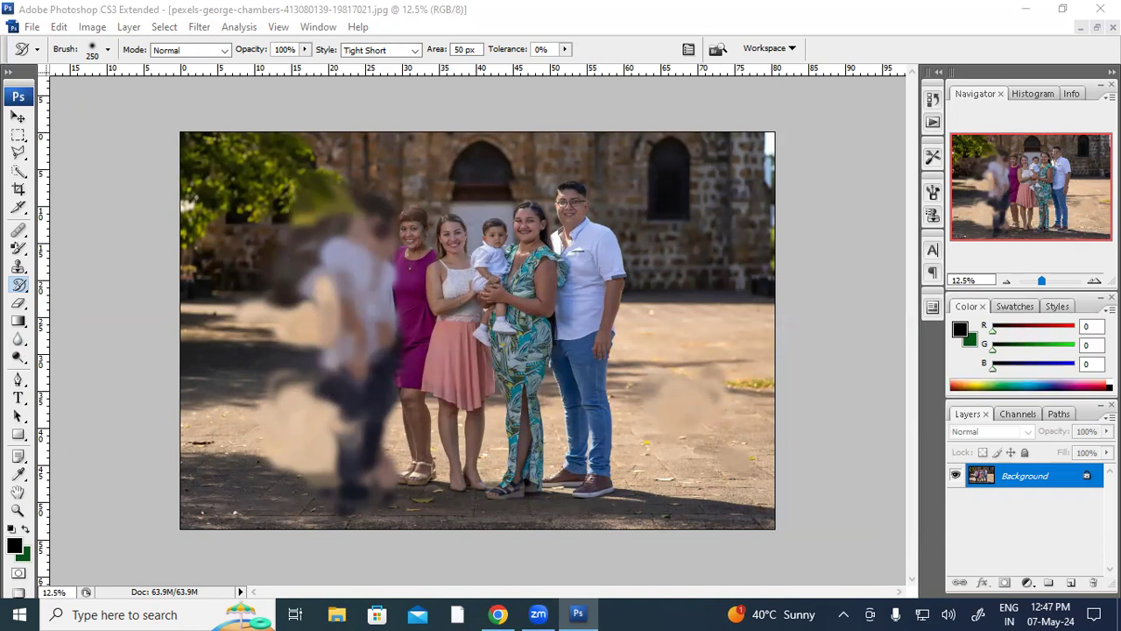
Step: Close the smeared group photo without keeping its changes and reopen the original from the Photoshop folder
{"action": "left_click", "coordinate": [1057, 49]}
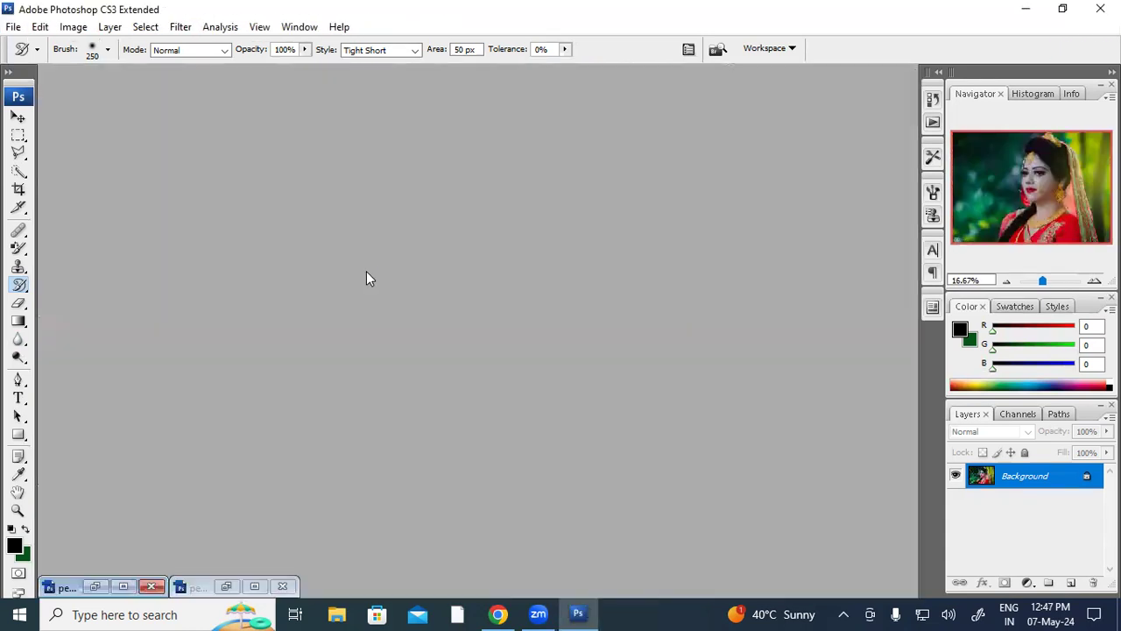
{"action": "double_click", "coordinate": [366, 278]}
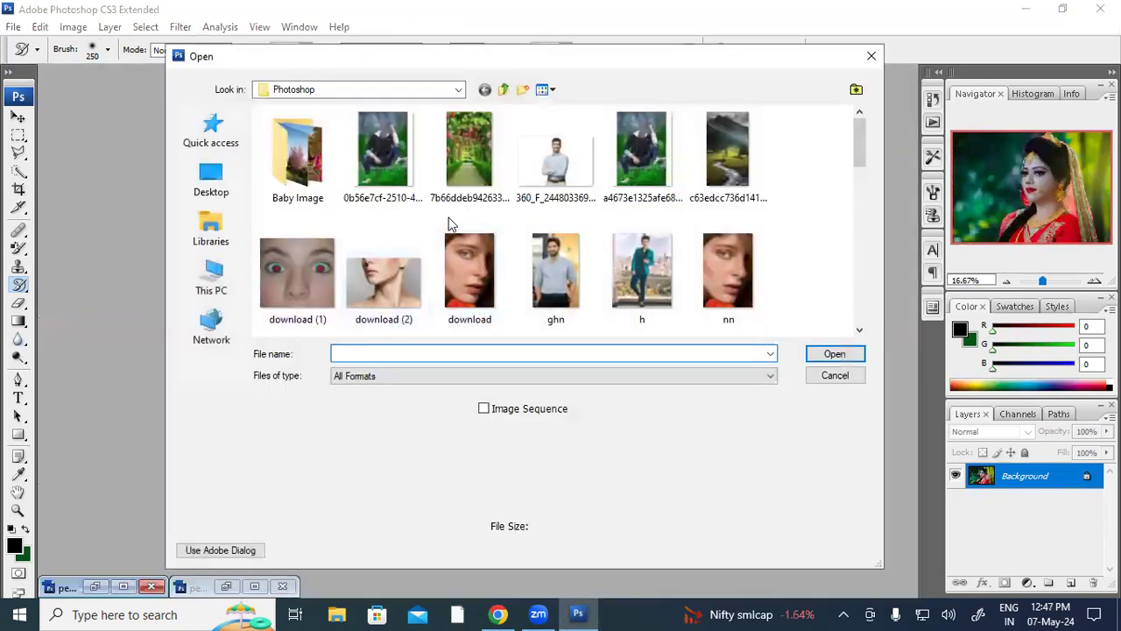
{"action": "scroll", "coordinate": [447, 220], "scroll_direction": "down", "scroll_amount": 5}
{"action": "left_click", "coordinate": [450, 296]}
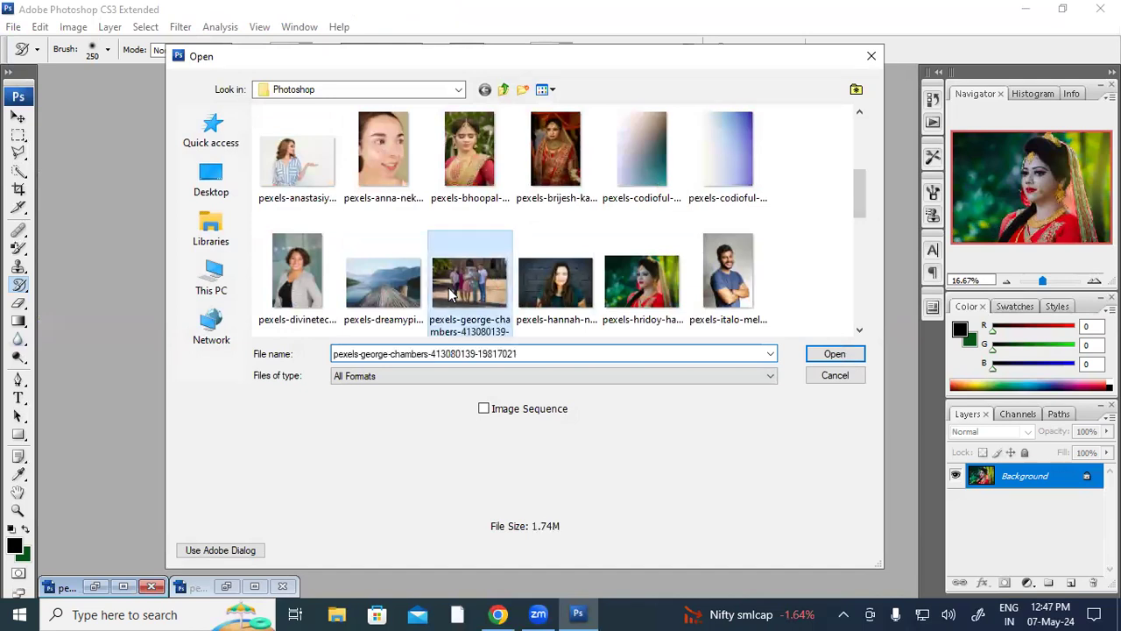
{"action": "double_click", "coordinate": [451, 296]}
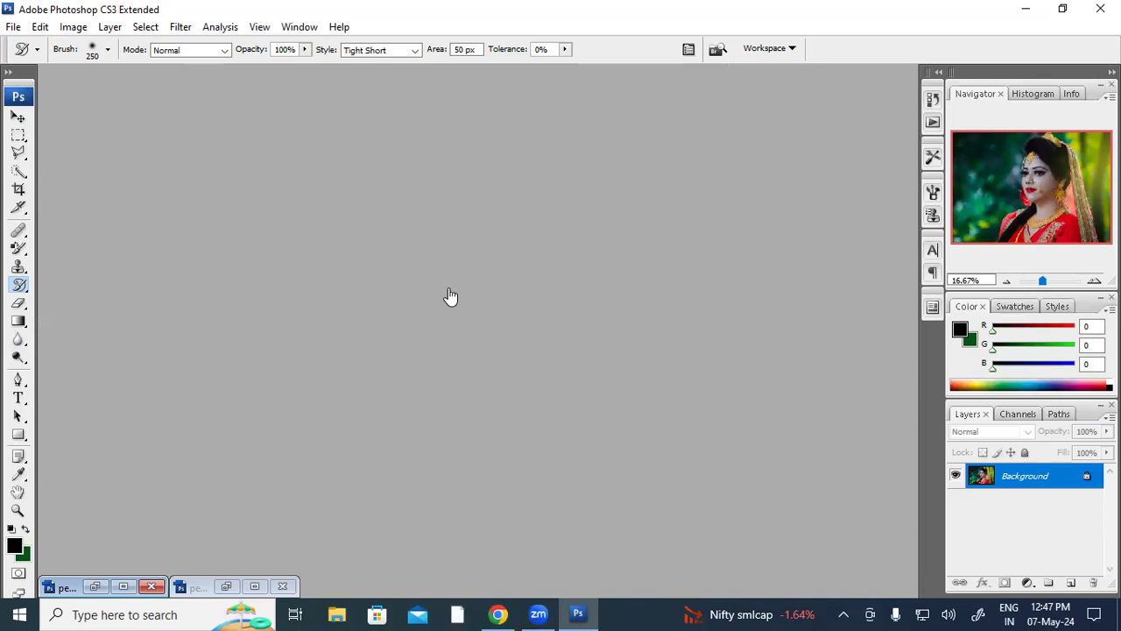
Step: Paint over the woman in the grey blouse and the ground around her with the Art History Brush at 54% opacity and 10 px area
{"action": "key", "text": "ctrl+plus"}
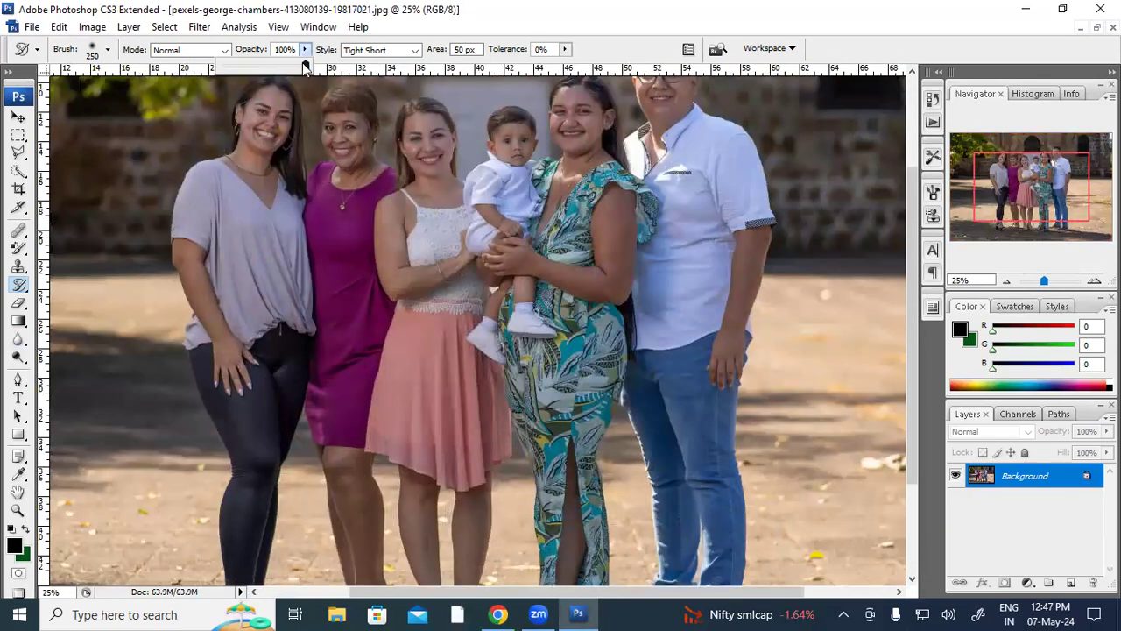
{"action": "left_click_drag", "start_coordinate": [306, 68], "coordinate": [268, 75]}
{"action": "double_click", "coordinate": [457, 49]}
{"action": "type", "text": "10"}
{"action": "mouse_move", "coordinate": [167, 215]}
{"action": "left_mouse_down"}
{"action": "mouse_move", "coordinate": [205, 192]}
{"action": "mouse_move", "coordinate": [210, 377]}
{"action": "mouse_move", "coordinate": [208, 156]}
{"action": "mouse_move", "coordinate": [240, 127]}
{"action": "mouse_move", "coordinate": [229, 149]}
{"action": "mouse_move", "coordinate": [255, 149]}
{"action": "mouse_move", "coordinate": [184, 315]}
{"action": "mouse_move", "coordinate": [160, 330]}
{"action": "mouse_move", "coordinate": [160, 171]}
{"action": "mouse_move", "coordinate": [115, 271]}
{"action": "mouse_move", "coordinate": [187, 224]}
{"action": "mouse_move", "coordinate": [147, 230]}
{"action": "mouse_move", "coordinate": [95, 296]}
{"action": "mouse_move", "coordinate": [169, 294]}
{"action": "mouse_move", "coordinate": [117, 283]}
{"action": "mouse_move", "coordinate": [125, 363]}
{"action": "mouse_move", "coordinate": [129, 351]}
{"action": "mouse_move", "coordinate": [231, 439]}
{"action": "mouse_move", "coordinate": [238, 412]}
{"action": "mouse_move", "coordinate": [118, 359]}
{"action": "mouse_move", "coordinate": [254, 402]}
{"action": "mouse_move", "coordinate": [169, 355]}
{"action": "mouse_move", "coordinate": [260, 451]}
{"action": "mouse_move", "coordinate": [212, 495]}
{"action": "mouse_move", "coordinate": [204, 550]}
{"action": "mouse_move", "coordinate": [238, 554]}
{"action": "mouse_move", "coordinate": [198, 455]}
{"action": "mouse_move", "coordinate": [281, 328]}
{"action": "mouse_move", "coordinate": [392, 463]}
{"action": "mouse_move", "coordinate": [336, 496]}
{"action": "mouse_move", "coordinate": [397, 560]}
{"action": "mouse_move", "coordinate": [392, 496]}
{"action": "mouse_move", "coordinate": [348, 430]}
{"action": "mouse_move", "coordinate": [368, 436]}
{"action": "mouse_move", "coordinate": [355, 473]}
{"action": "left_mouse_up"}
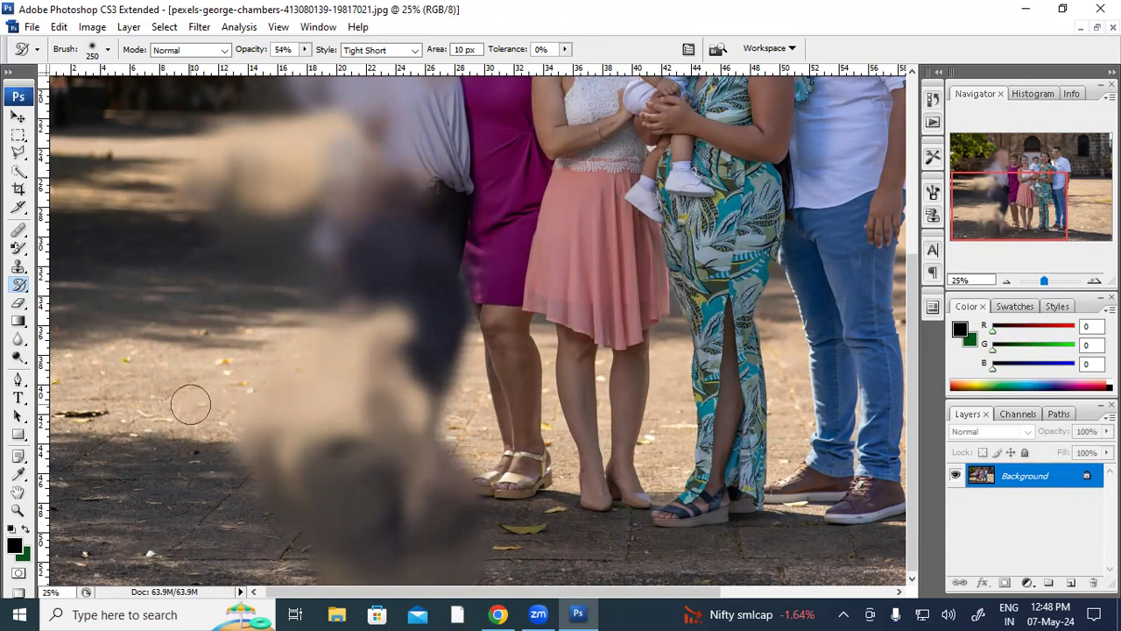
Step: Smear the grey blouse, arm and dark trousers of the outermost woman with the Art History Brush
{"action": "scroll", "coordinate": [191, 404], "scroll_direction": "up", "scroll_amount": 3}
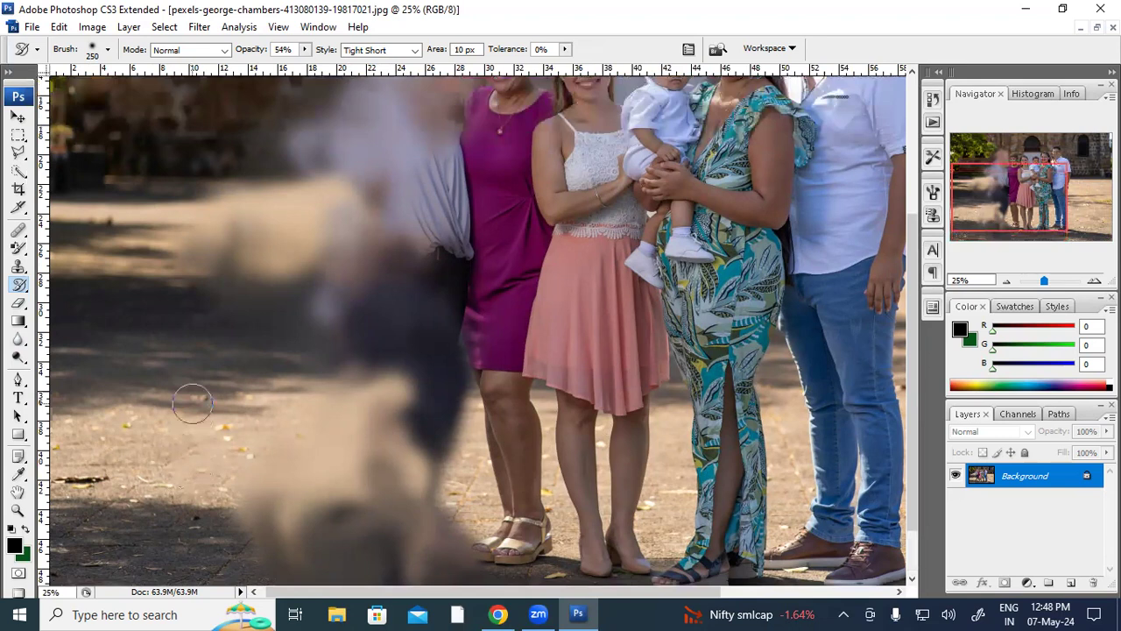
{"action": "mouse_move", "coordinate": [370, 325]}
{"action": "left_mouse_down"}
{"action": "mouse_move", "coordinate": [403, 289]}
{"action": "mouse_move", "coordinate": [377, 525]}
{"action": "mouse_move", "coordinate": [401, 292]}
{"action": "mouse_move", "coordinate": [395, 443]}
{"action": "mouse_move", "coordinate": [365, 100]}
{"action": "mouse_move", "coordinate": [376, 194]}
{"action": "mouse_move", "coordinate": [377, 470]}
{"action": "mouse_move", "coordinate": [368, 483]}
{"action": "mouse_move", "coordinate": [333, 155]}
{"action": "mouse_move", "coordinate": [366, 386]}
{"action": "left_mouse_up"}
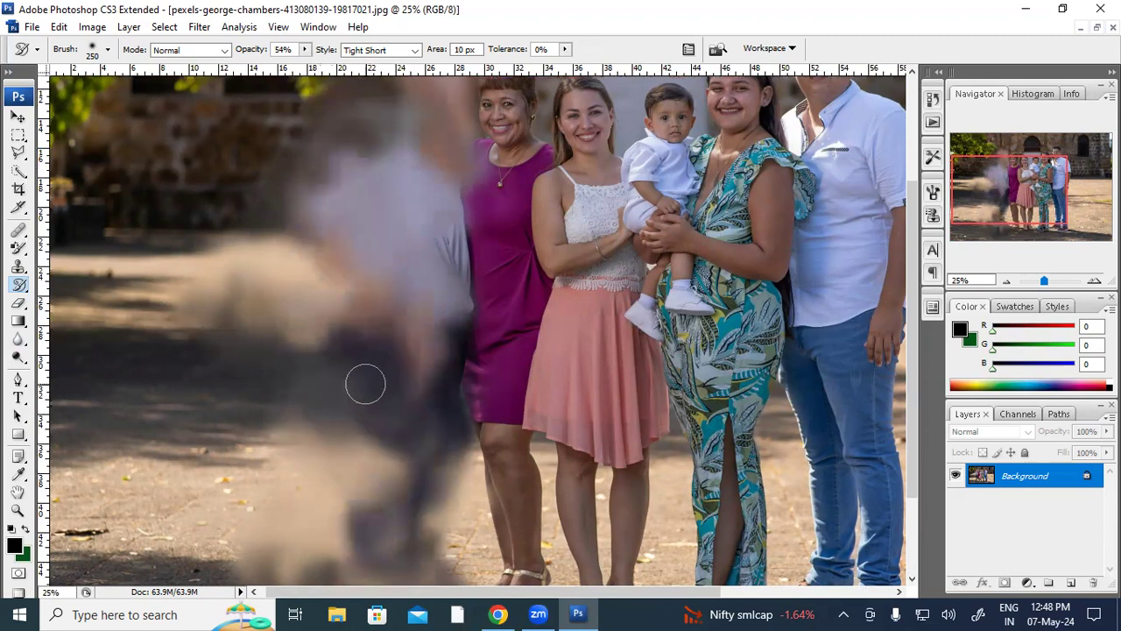
{"action": "left_click", "coordinate": [22, 289]}
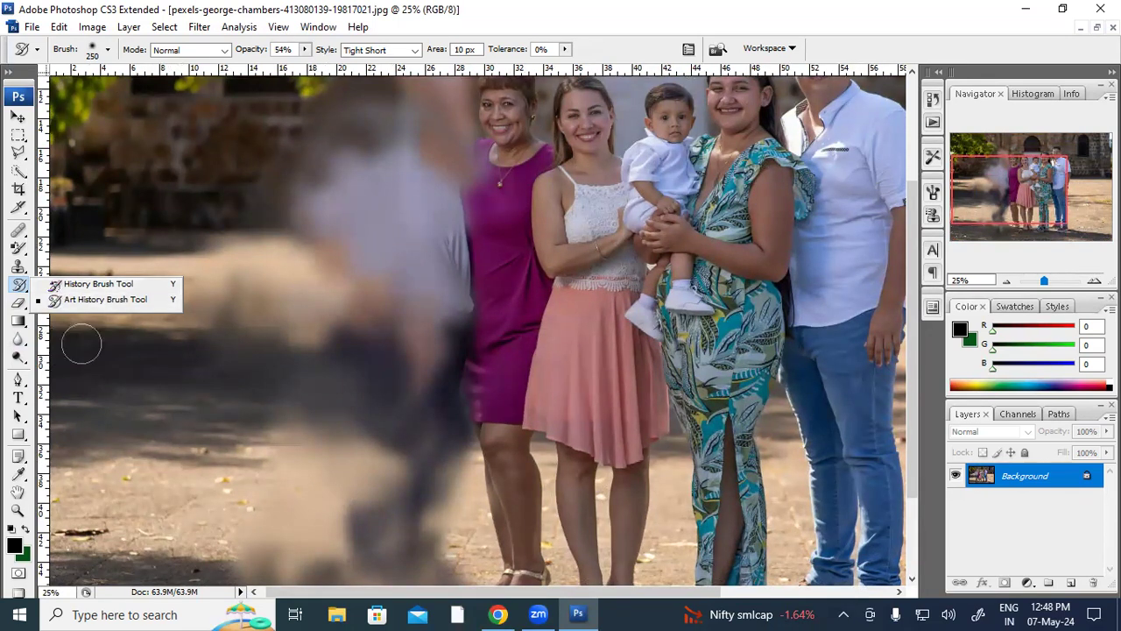
Step: Scribble green strokes over the open ground and wall beside the smeared woman with the Eraser at 13 px
{"action": "left_click", "coordinate": [20, 304]}
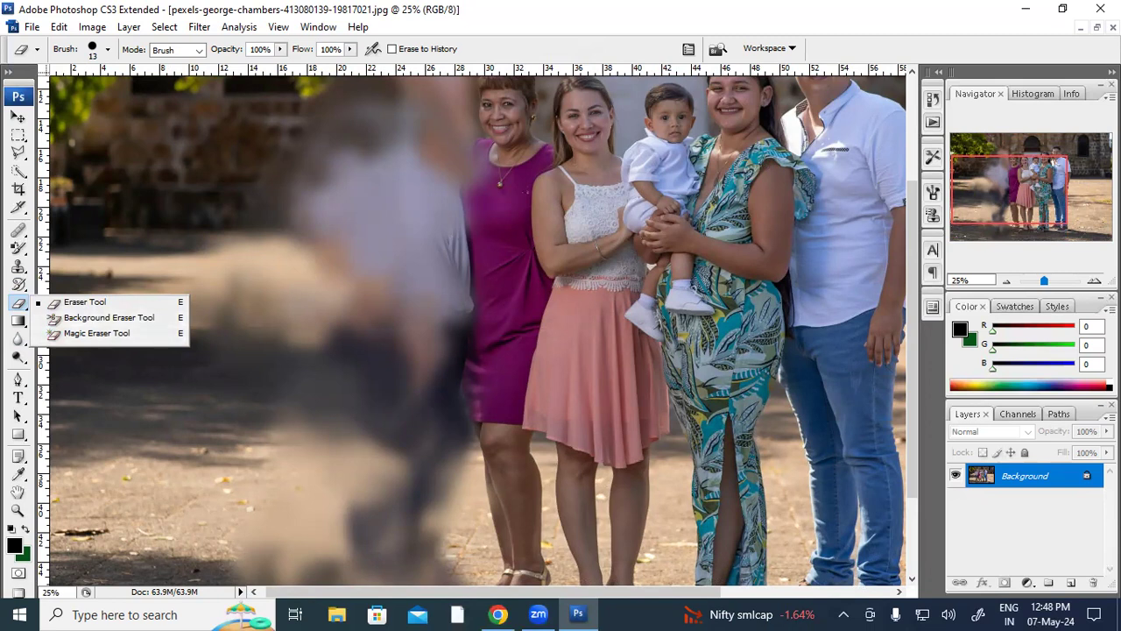
{"action": "left_click", "coordinate": [87, 303]}
{"action": "mouse_move", "coordinate": [149, 377]}
{"action": "left_mouse_down"}
{"action": "mouse_move", "coordinate": [254, 237]}
{"action": "mouse_move", "coordinate": [289, 250]}
{"action": "mouse_move", "coordinate": [344, 225]}
{"action": "left_mouse_up"}
{"action": "mouse_move", "coordinate": [411, 191]}
{"action": "left_mouse_down"}
{"action": "mouse_move", "coordinate": [297, 203]}
{"action": "mouse_move", "coordinate": [54, 429]}
{"action": "left_mouse_up"}
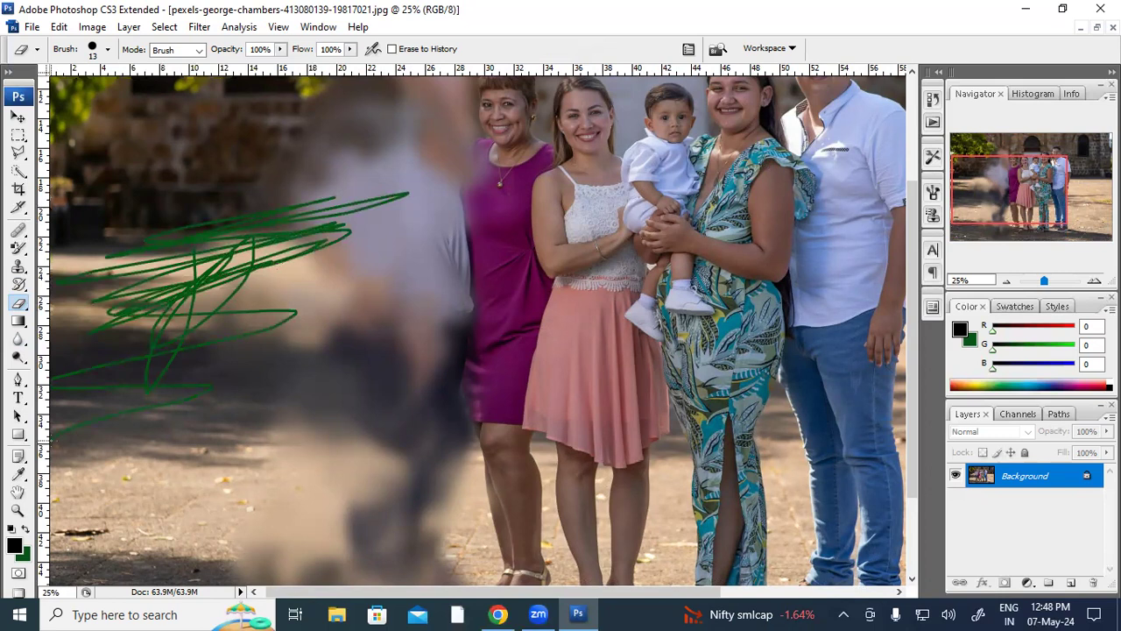
{"action": "left_click_drag", "start_coordinate": [210, 317], "coordinate": [54, 431]}
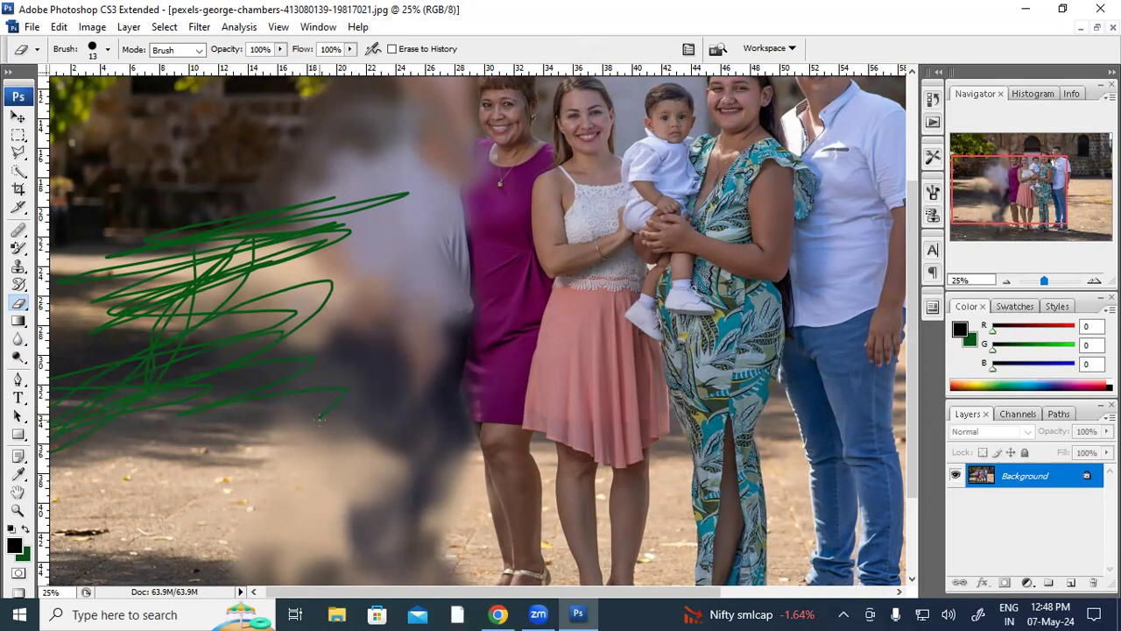
Step: Change the background color to a muted brown and scribble with the Eraser below the green strokes and over the sandy ground
{"action": "left_click", "coordinate": [27, 560]}
{"action": "left_click", "coordinate": [633, 311]}
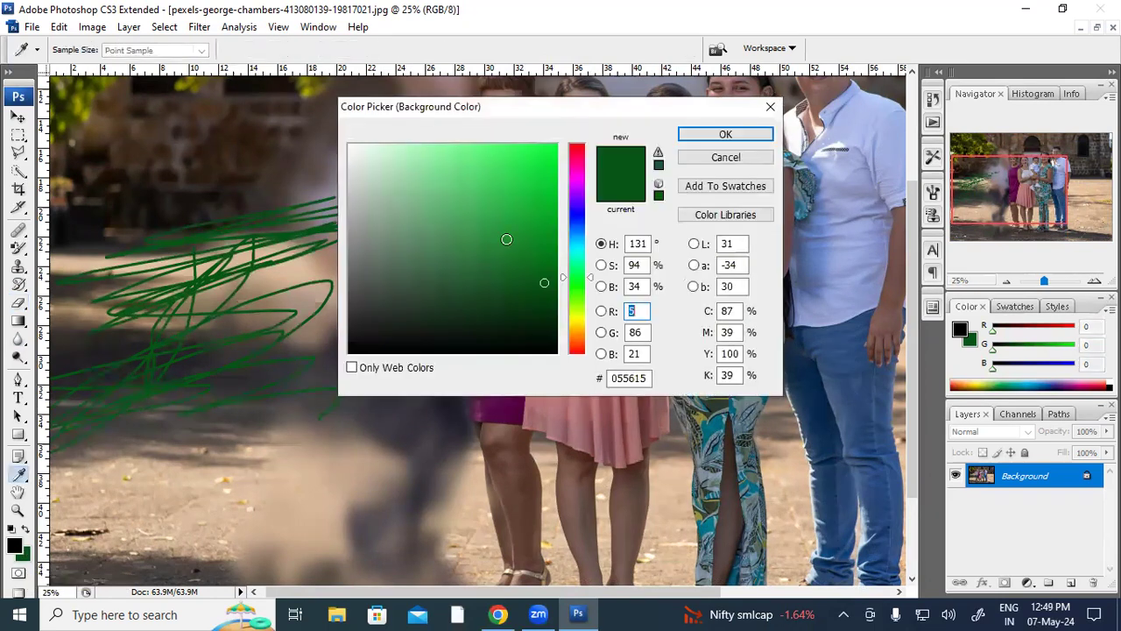
{"action": "left_click", "coordinate": [577, 165]}
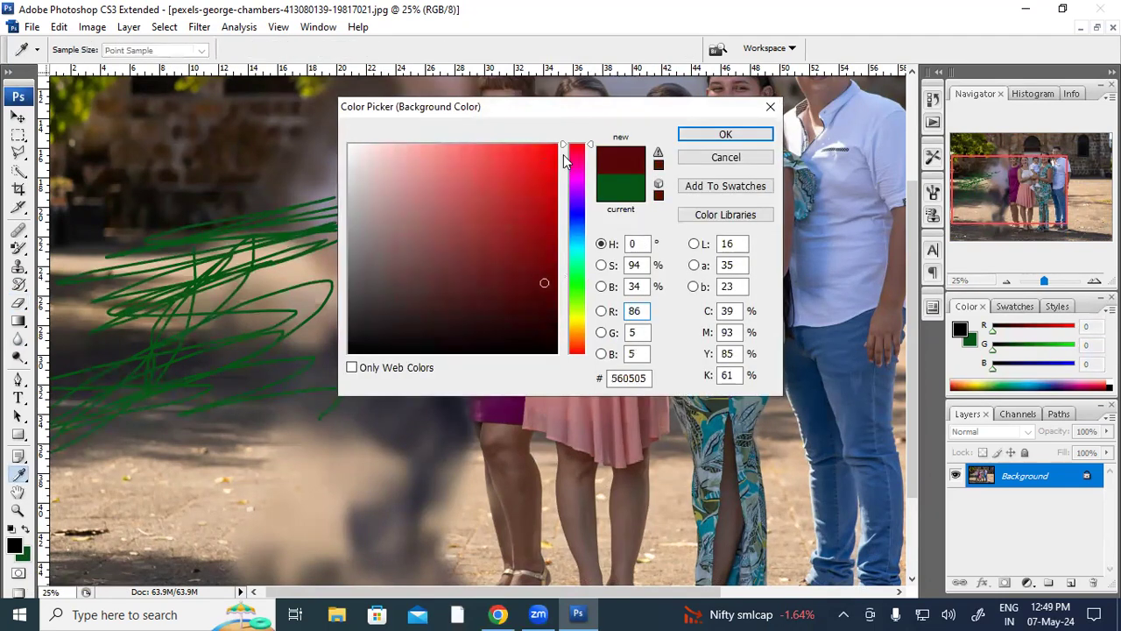
{"action": "left_click", "coordinate": [273, 401]}
{"action": "left_click_drag", "start_coordinate": [578, 180], "coordinate": [583, 130]}
{"action": "left_click", "coordinate": [721, 133]}
{"action": "key", "text": "e"}
{"action": "mouse_move", "coordinate": [291, 366]}
{"action": "left_mouse_down"}
{"action": "mouse_move", "coordinate": [331, 474]}
{"action": "mouse_move", "coordinate": [317, 519]}
{"action": "left_mouse_up"}
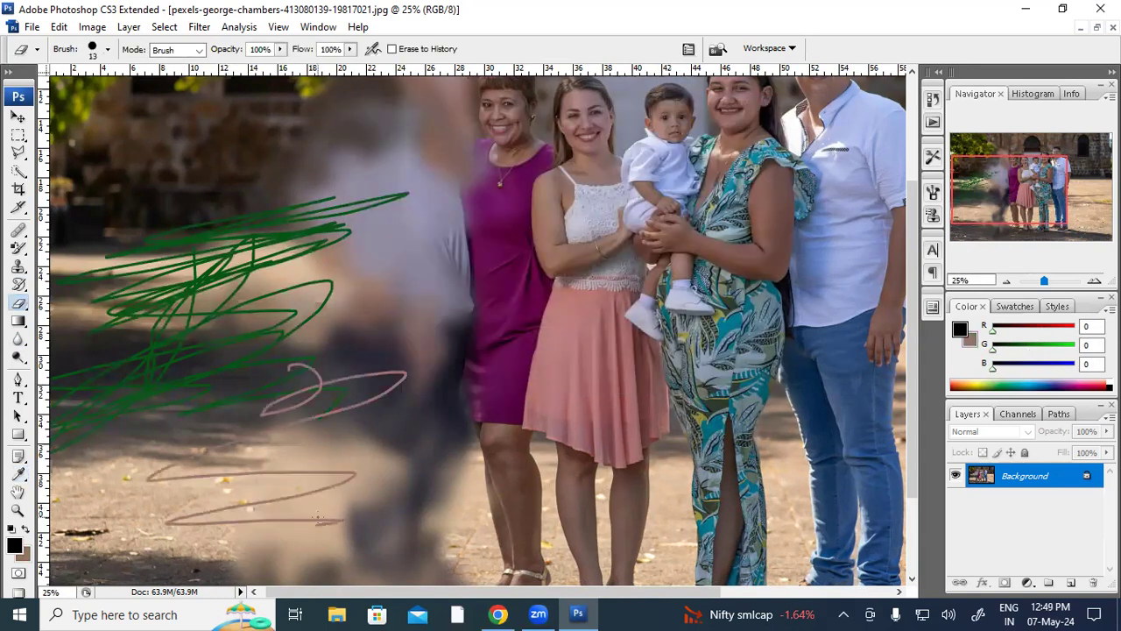
Step: Change the background color to bright red and scribble over the brown strokes on the ground with the Eraser
{"action": "left_click", "coordinate": [24, 554]}
{"action": "left_click_drag", "start_coordinate": [494, 220], "coordinate": [565, 140]}
{"action": "left_click", "coordinate": [727, 135]}
{"action": "left_click_drag", "start_coordinate": [122, 473], "coordinate": [361, 384]}
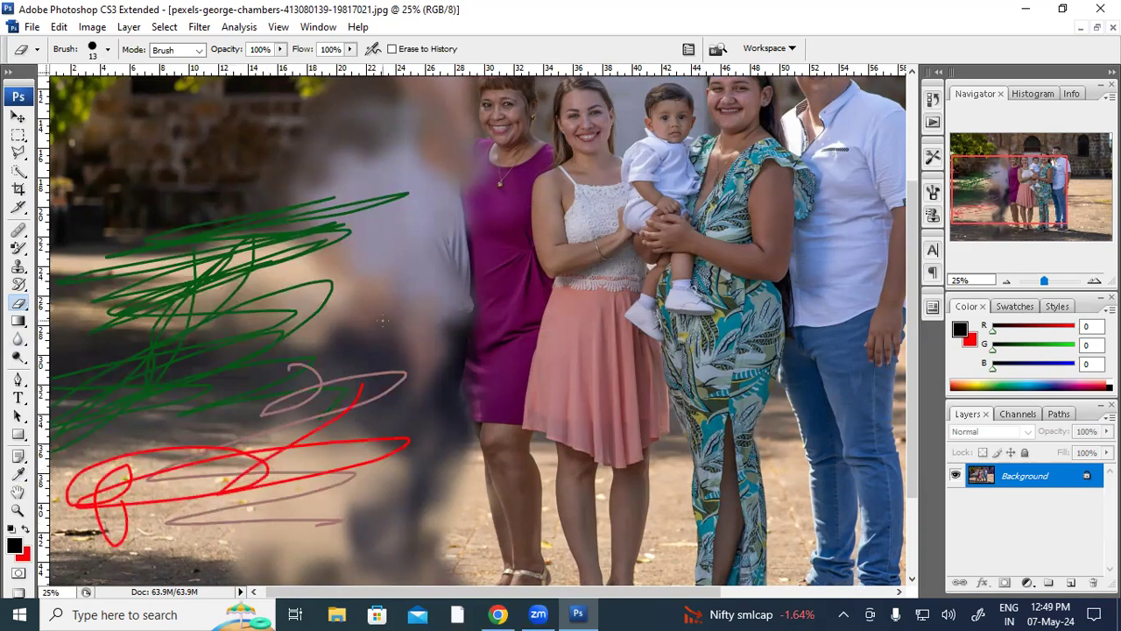
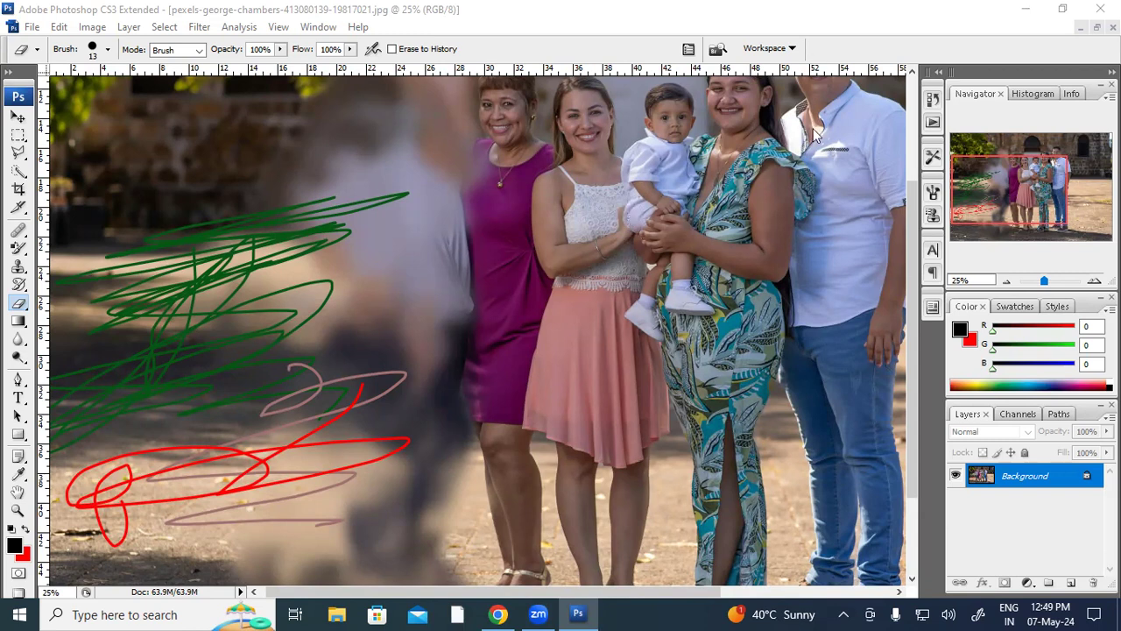
Step: Minimize the group photo and bring up the bridal portrait in a maximized window
{"action": "left_click", "coordinate": [1080, 27]}
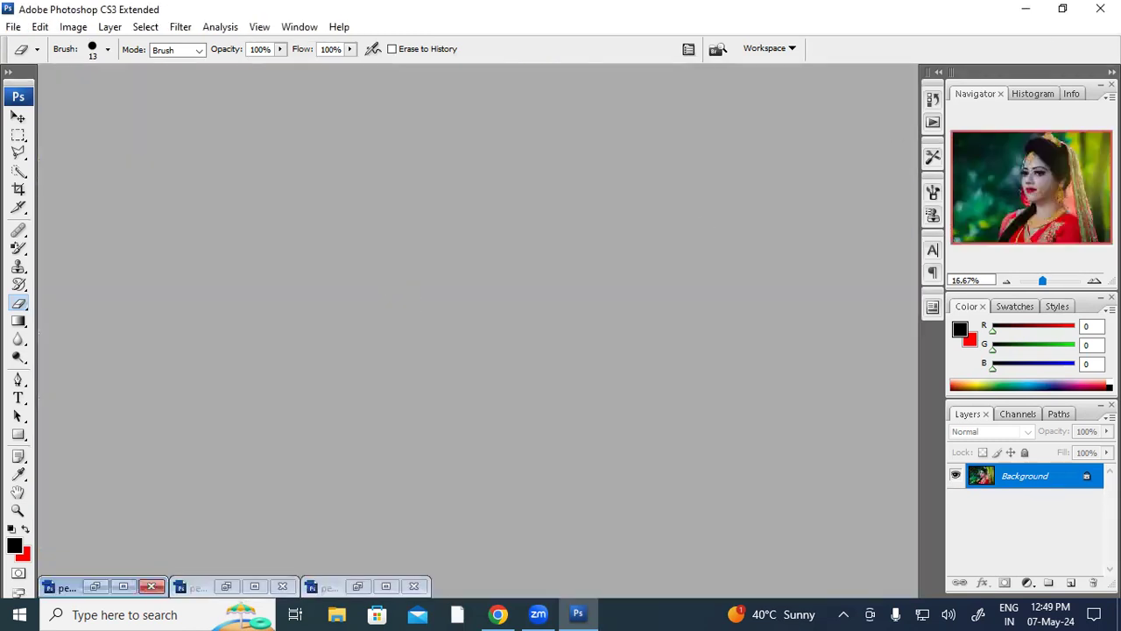
{"action": "double_click", "coordinate": [66, 594]}
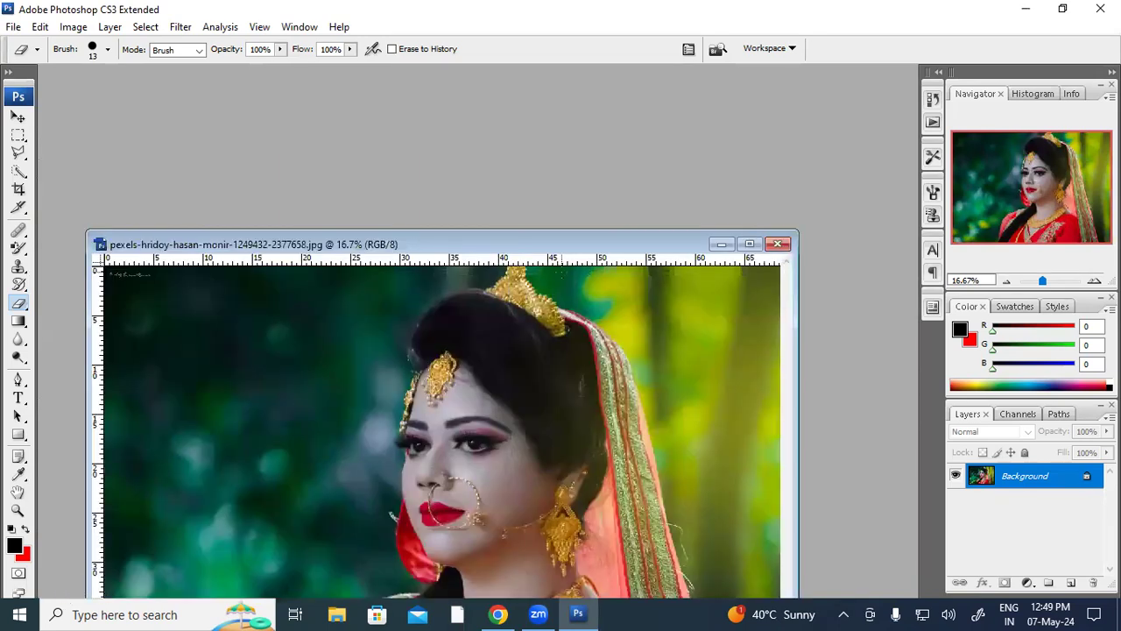
{"action": "left_click_drag", "start_coordinate": [499, 252], "coordinate": [521, 99]}
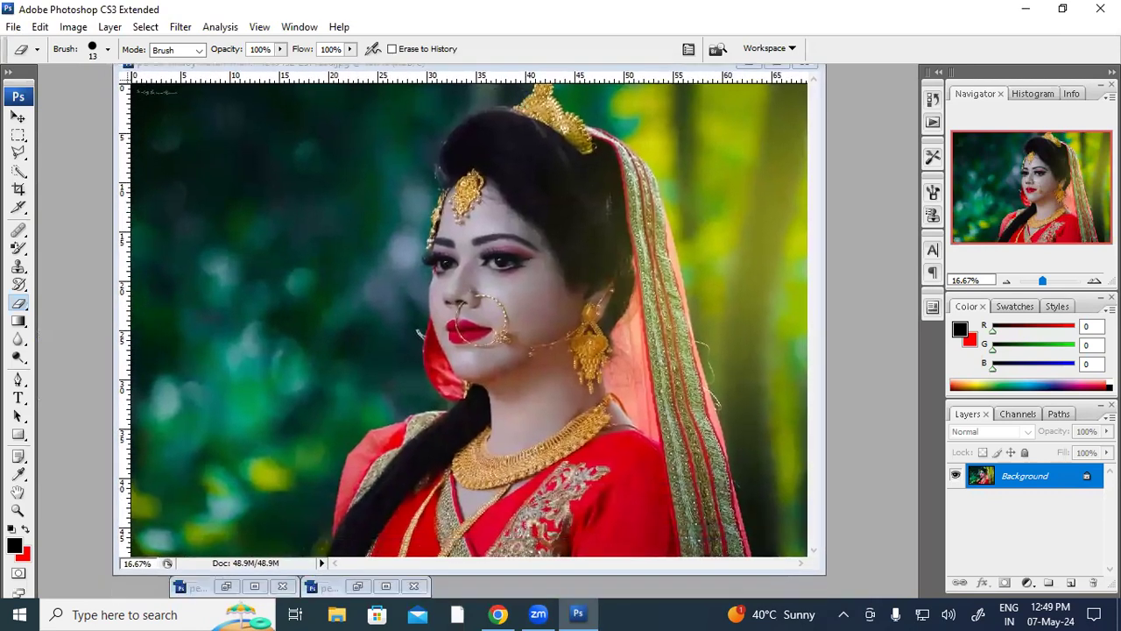
{"action": "double_click", "coordinate": [522, 64]}
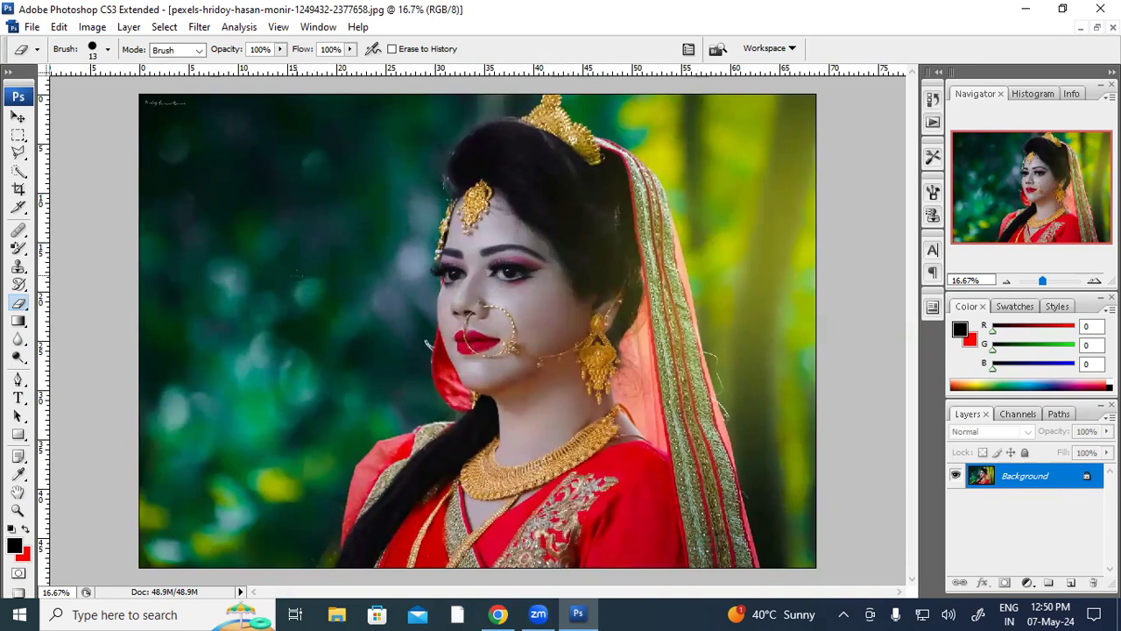
Step: Restore the default black and white colors and select the backdrop around the bride with the 30 px Quick Selection tool
{"action": "left_click", "coordinate": [13, 530]}
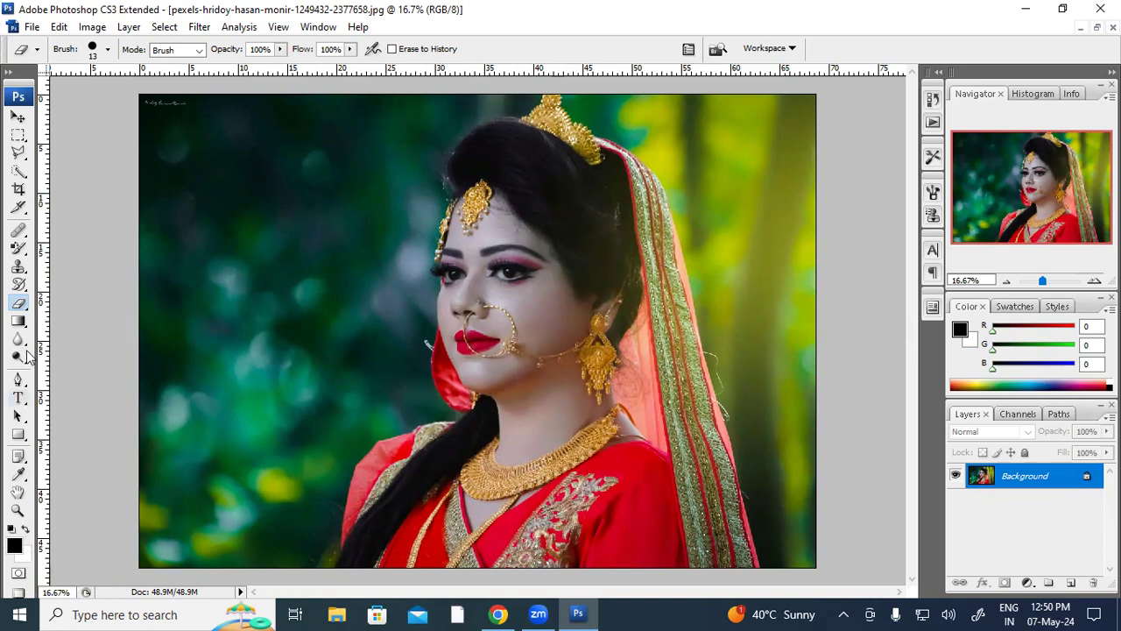
{"action": "left_click", "coordinate": [26, 300]}
{"action": "left_click", "coordinate": [19, 171]}
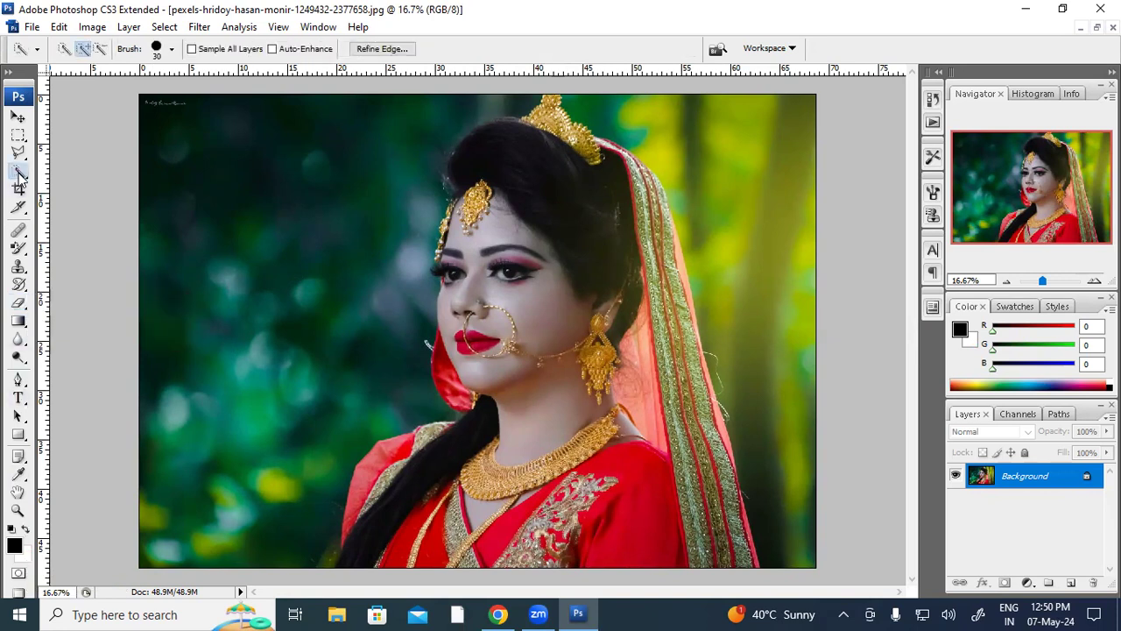
{"action": "mouse_move", "coordinate": [225, 210]}
{"action": "left_mouse_down"}
{"action": "mouse_move", "coordinate": [169, 513]}
{"action": "mouse_move", "coordinate": [309, 225]}
{"action": "mouse_move", "coordinate": [481, 121]}
{"action": "mouse_move", "coordinate": [607, 103]}
{"action": "mouse_move", "coordinate": [692, 179]}
{"action": "mouse_move", "coordinate": [714, 399]}
{"action": "left_mouse_up"}
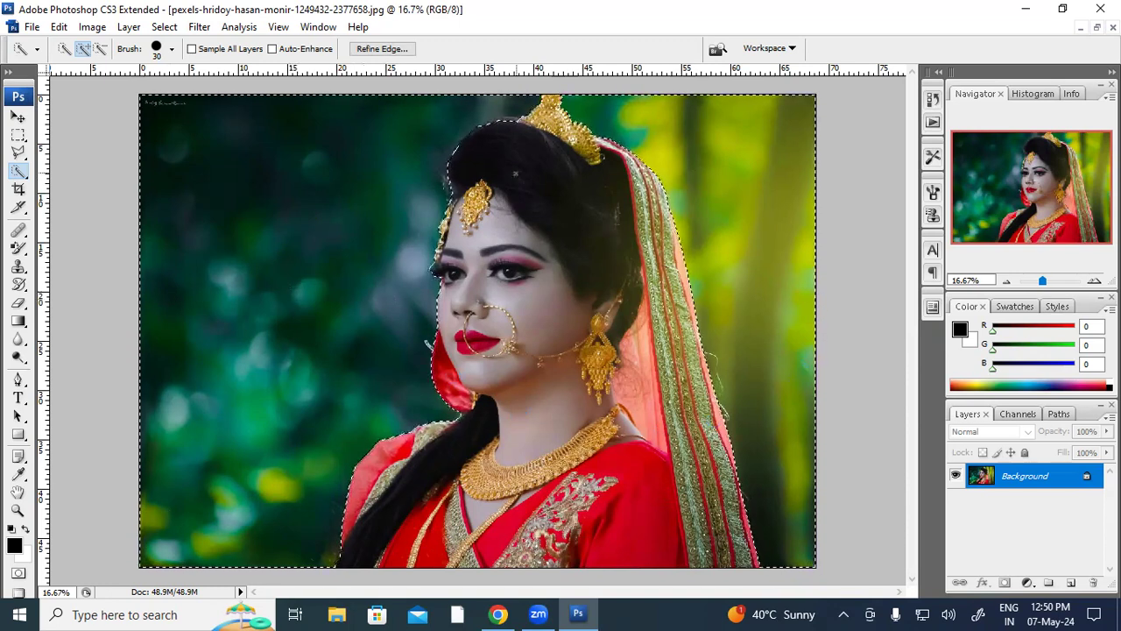
{"action": "key", "text": "alt"}
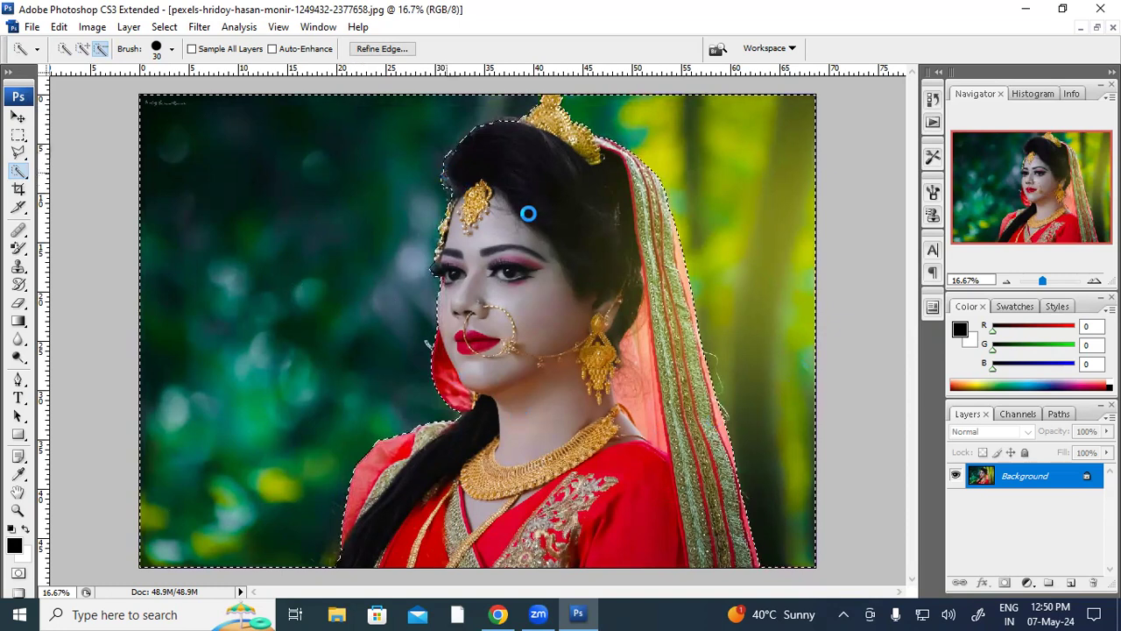
Step: Erase the whole selected backdrop around the bride to white with the Eraser enlarged to 800 px
{"action": "left_click_drag", "start_coordinate": [19, 303], "coordinate": [95, 300]}
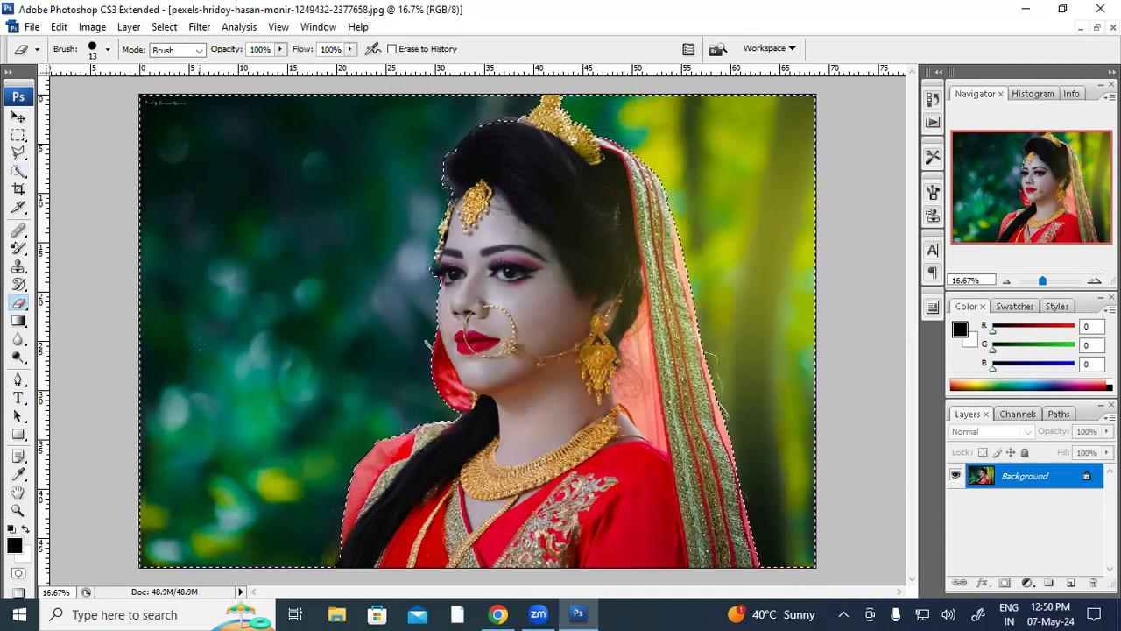
{"action": "key", "text": "bracketright"}
{"action": "key", "text": "bracketright"}
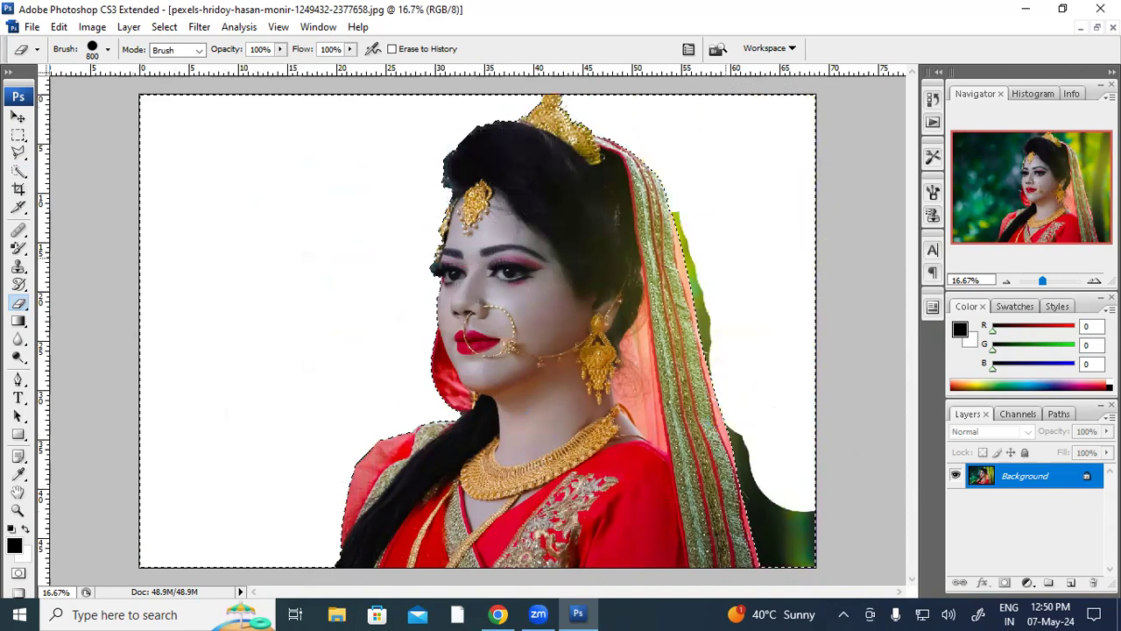
{"action": "left_click_drag", "start_coordinate": [838, 573], "coordinate": [764, 471]}
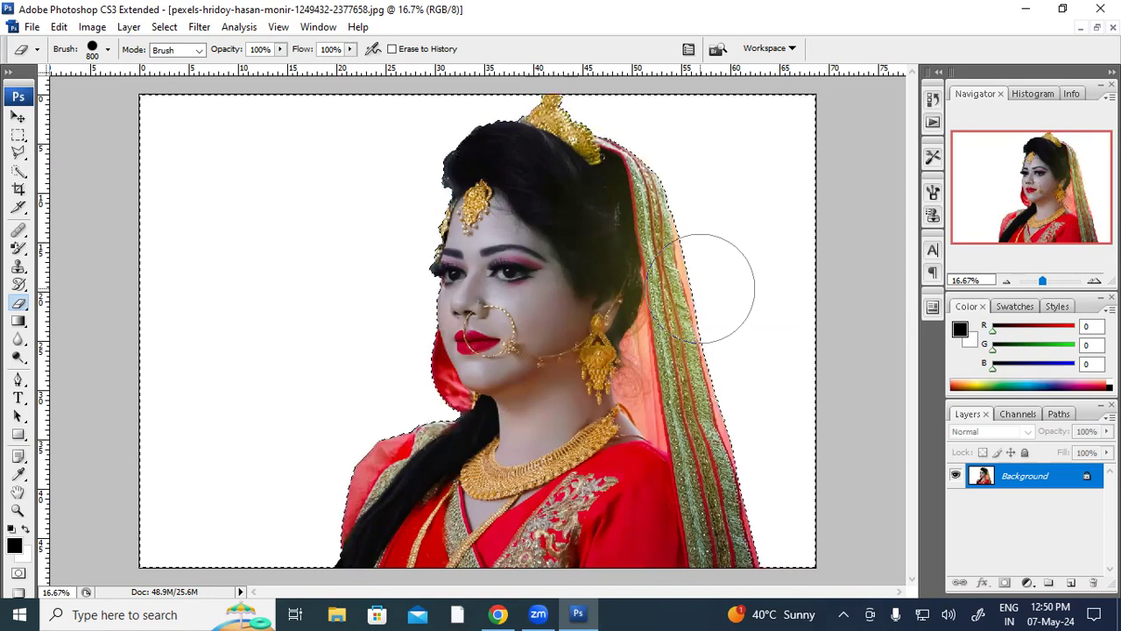
Step: Set the background color to bright mint green and erase across the entire selected backdrop so it takes that color
{"action": "right_click", "coordinate": [24, 307]}
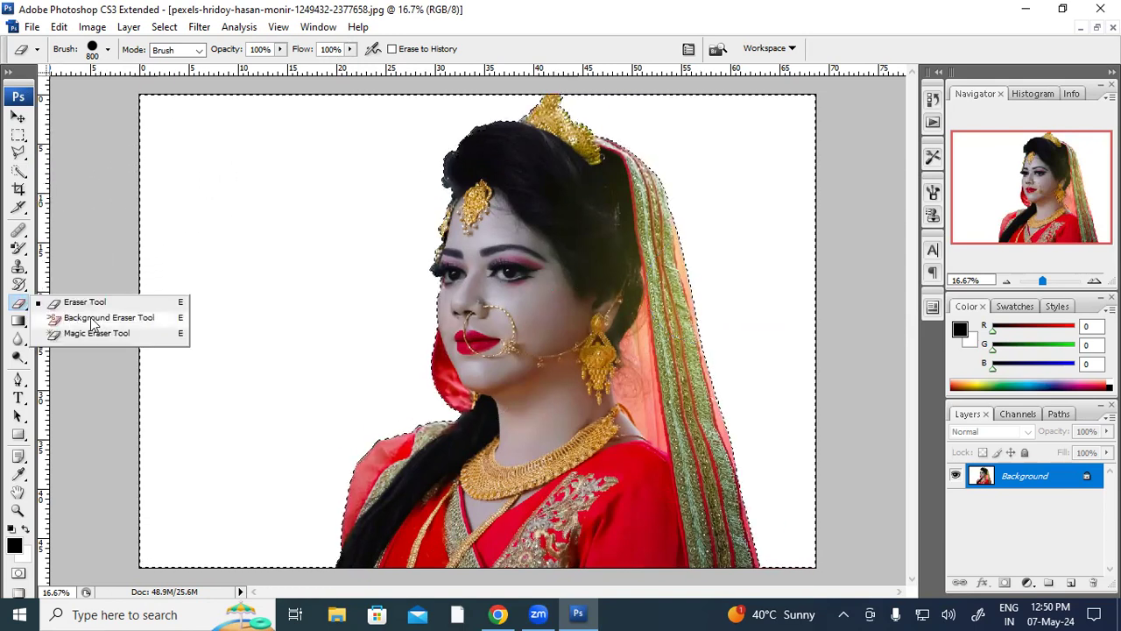
{"action": "left_click", "coordinate": [18, 554]}
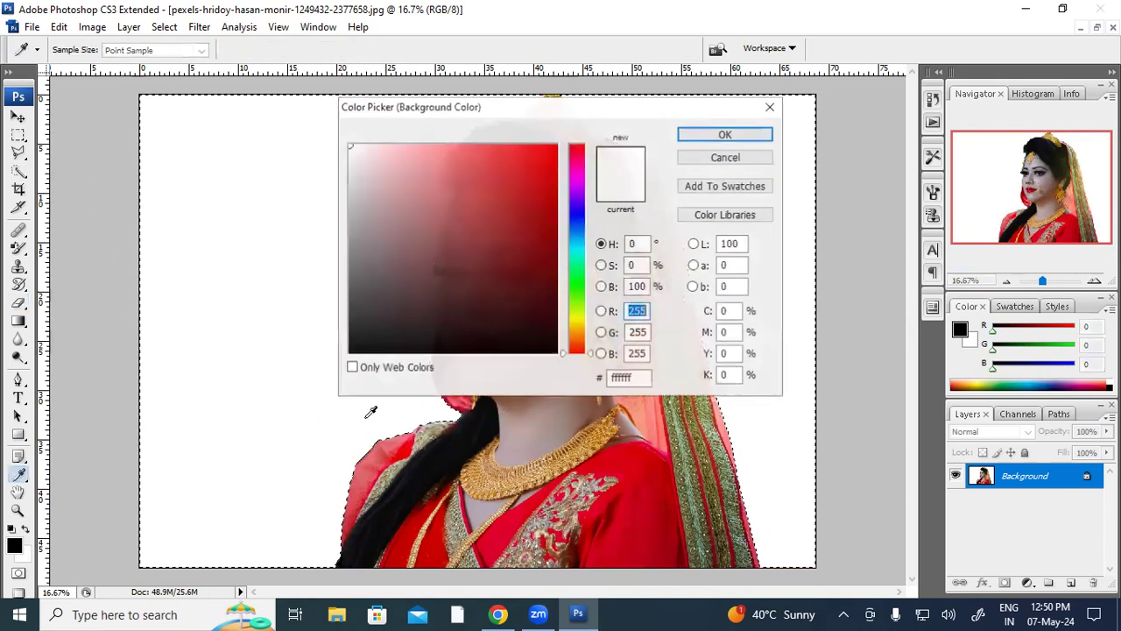
{"action": "left_click_drag", "start_coordinate": [578, 210], "coordinate": [574, 268]}
{"action": "left_click_drag", "start_coordinate": [544, 177], "coordinate": [584, 144]}
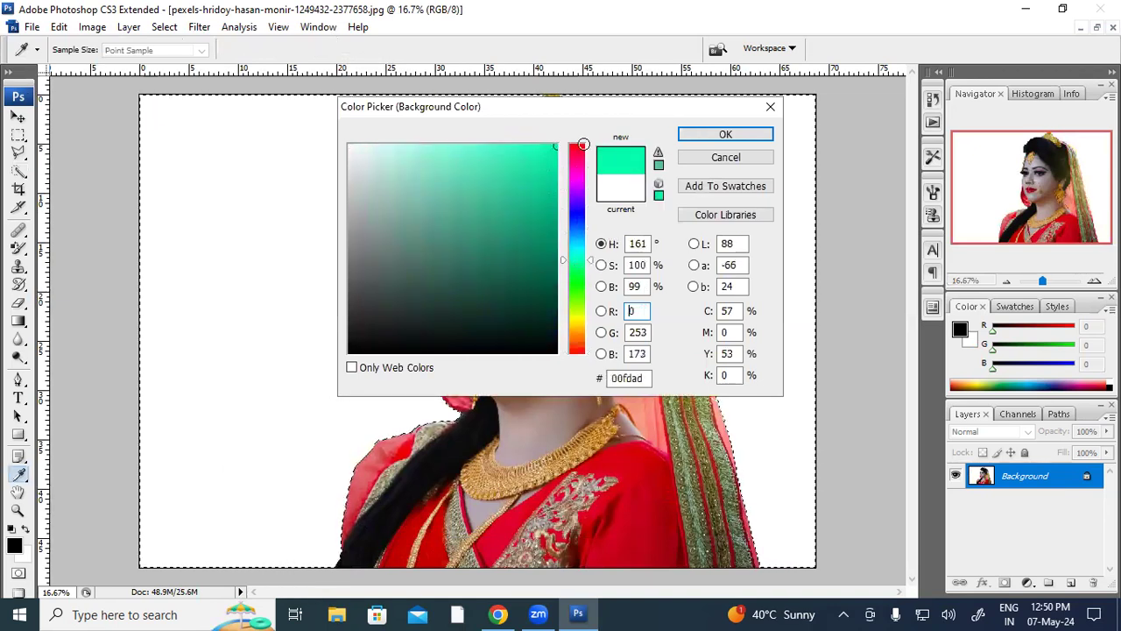
{"action": "left_click", "coordinate": [725, 134]}
{"action": "key", "text": "e"}
{"action": "left_click_drag", "start_coordinate": [283, 225], "coordinate": [197, 390]}
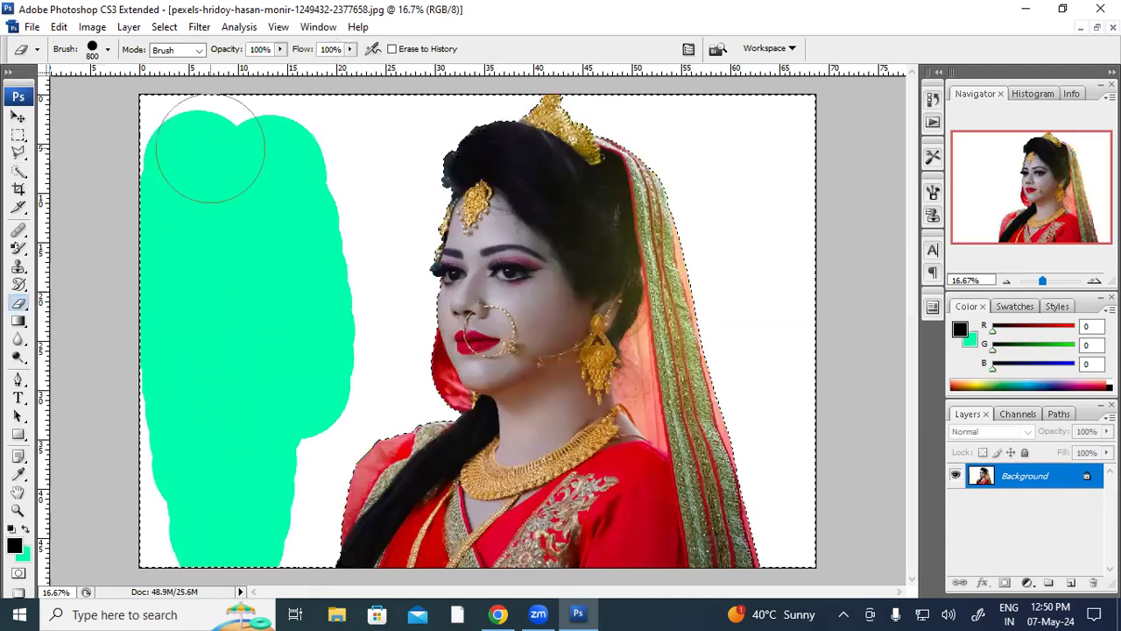
{"action": "mouse_move", "coordinate": [178, 505]}
{"action": "left_mouse_down"}
{"action": "mouse_move", "coordinate": [220, 574]}
{"action": "mouse_move", "coordinate": [426, 477]}
{"action": "mouse_move", "coordinate": [611, 409]}
{"action": "mouse_move", "coordinate": [701, 290]}
{"action": "mouse_move", "coordinate": [743, 294]}
{"action": "mouse_move", "coordinate": [612, 290]}
{"action": "mouse_move", "coordinate": [597, 394]}
{"action": "mouse_move", "coordinate": [149, 412]}
{"action": "mouse_move", "coordinate": [612, 477]}
{"action": "mouse_move", "coordinate": [498, 487]}
{"action": "mouse_move", "coordinate": [862, 507]}
{"action": "mouse_move", "coordinate": [824, 552]}
{"action": "left_mouse_up"}
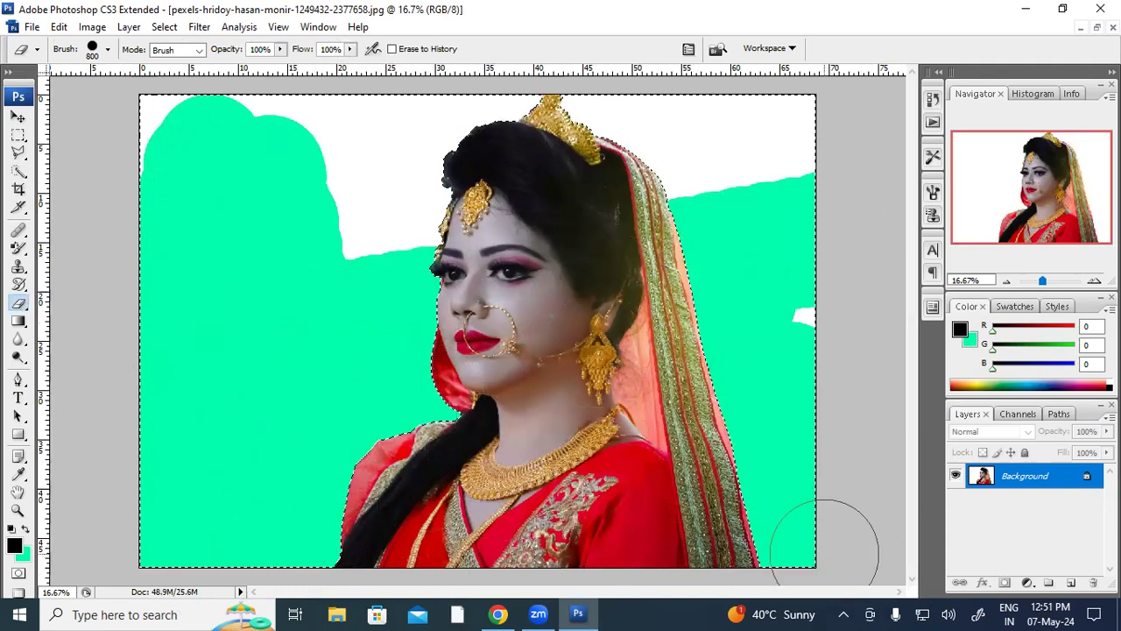
{"action": "mouse_move", "coordinate": [850, 414]}
{"action": "left_mouse_down"}
{"action": "mouse_move", "coordinate": [815, 153]}
{"action": "mouse_move", "coordinate": [371, 188]}
{"action": "mouse_move", "coordinate": [105, 140]}
{"action": "mouse_move", "coordinate": [215, 70]}
{"action": "left_mouse_up"}
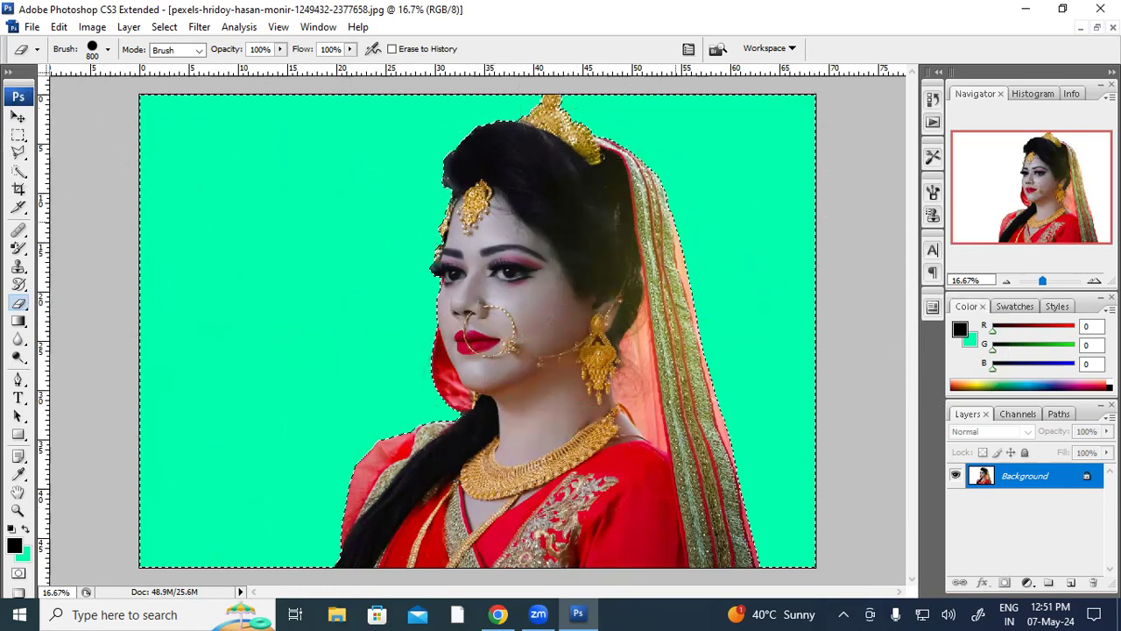
Step: Erase the green backdrop in front of the bride's face to transparency with the Background Eraser at 600 px, Contiguous limits and 50% tolerance
{"action": "left_click", "coordinate": [19, 304]}
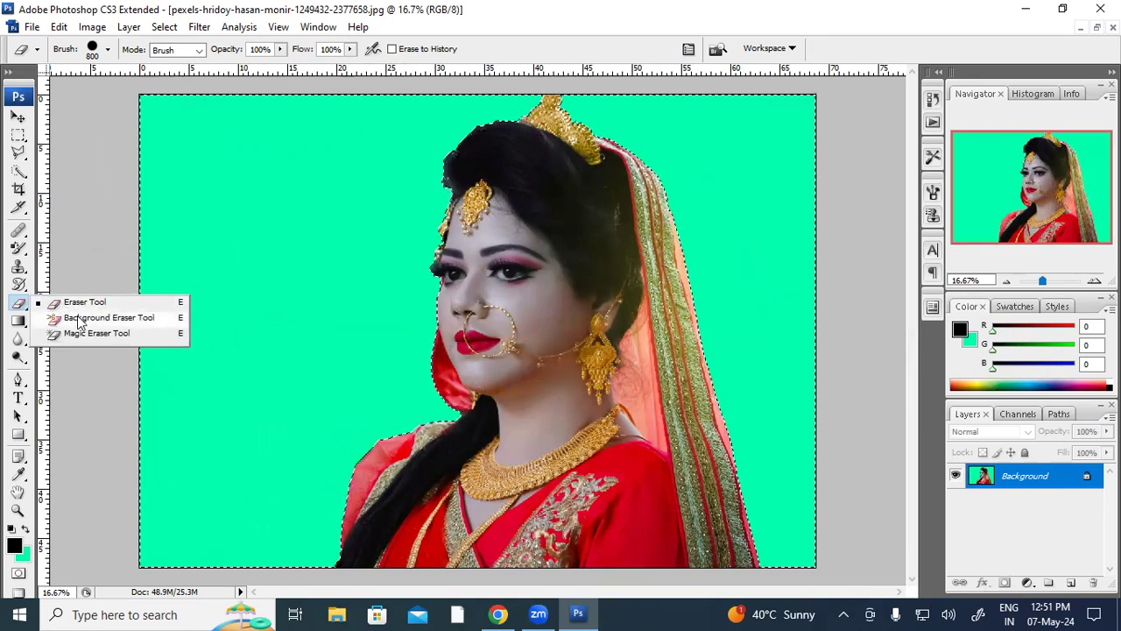
{"action": "left_click", "coordinate": [83, 317]}
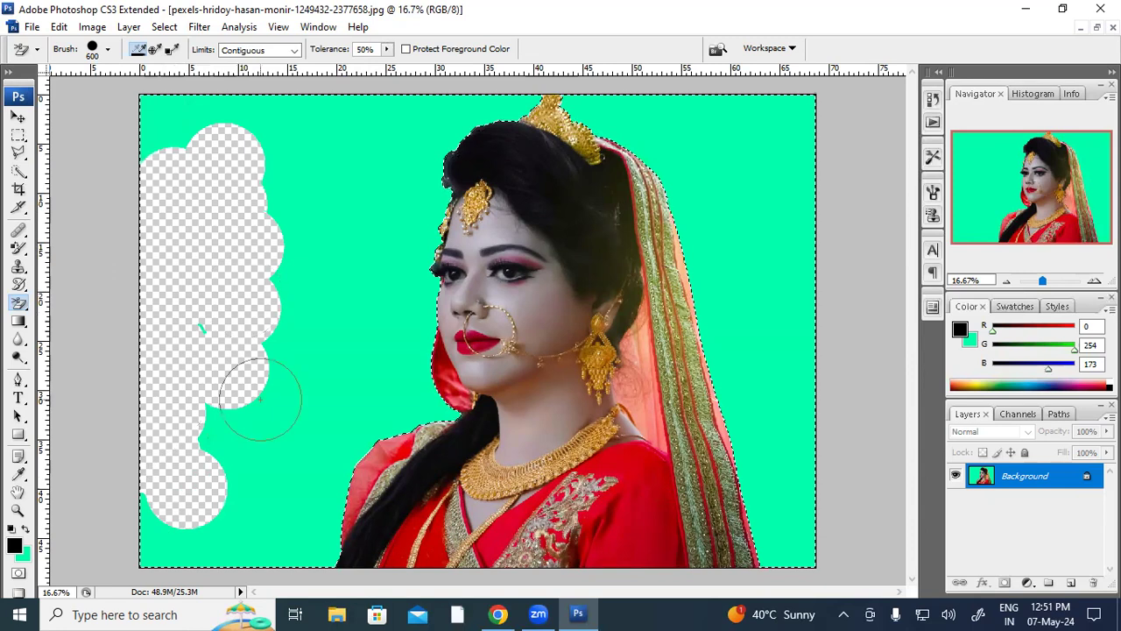
{"action": "left_click_drag", "start_coordinate": [261, 399], "coordinate": [201, 320]}
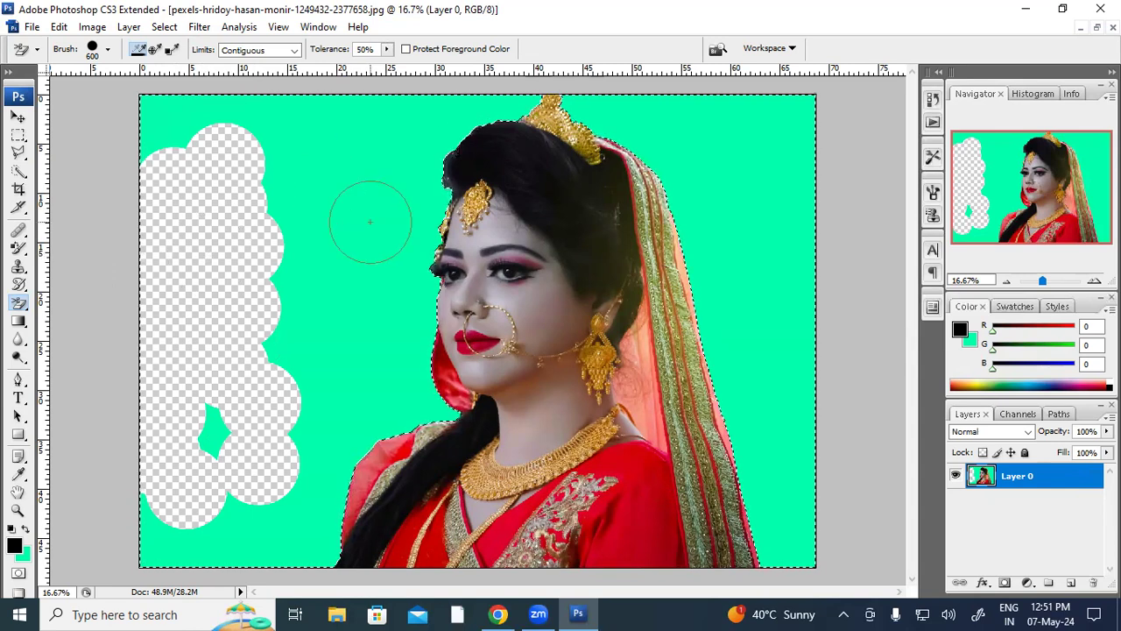
{"action": "mouse_move", "coordinate": [359, 194]}
{"action": "left_mouse_down"}
{"action": "mouse_move", "coordinate": [179, 211]}
{"action": "mouse_move", "coordinate": [172, 131]}
{"action": "mouse_move", "coordinate": [224, 112]}
{"action": "mouse_move", "coordinate": [126, 128]}
{"action": "mouse_move", "coordinate": [175, 270]}
{"action": "mouse_move", "coordinate": [328, 317]}
{"action": "mouse_move", "coordinate": [283, 360]}
{"action": "mouse_move", "coordinate": [307, 320]}
{"action": "mouse_move", "coordinate": [265, 252]}
{"action": "mouse_move", "coordinate": [414, 293]}
{"action": "mouse_move", "coordinate": [375, 341]}
{"action": "mouse_move", "coordinate": [408, 363]}
{"action": "mouse_move", "coordinate": [418, 396]}
{"action": "left_mouse_up"}
{"action": "mouse_move", "coordinate": [349, 422]}
{"action": "left_mouse_down"}
{"action": "mouse_move", "coordinate": [315, 420]}
{"action": "mouse_move", "coordinate": [285, 478]}
{"action": "mouse_move", "coordinate": [176, 535]}
{"action": "mouse_move", "coordinate": [186, 490]}
{"action": "mouse_move", "coordinate": [117, 476]}
{"action": "mouse_move", "coordinate": [143, 500]}
{"action": "mouse_move", "coordinate": [203, 440]}
{"action": "mouse_move", "coordinate": [290, 430]}
{"action": "left_mouse_up"}
{"action": "left_click", "coordinate": [143, 501], "text": "alt"}
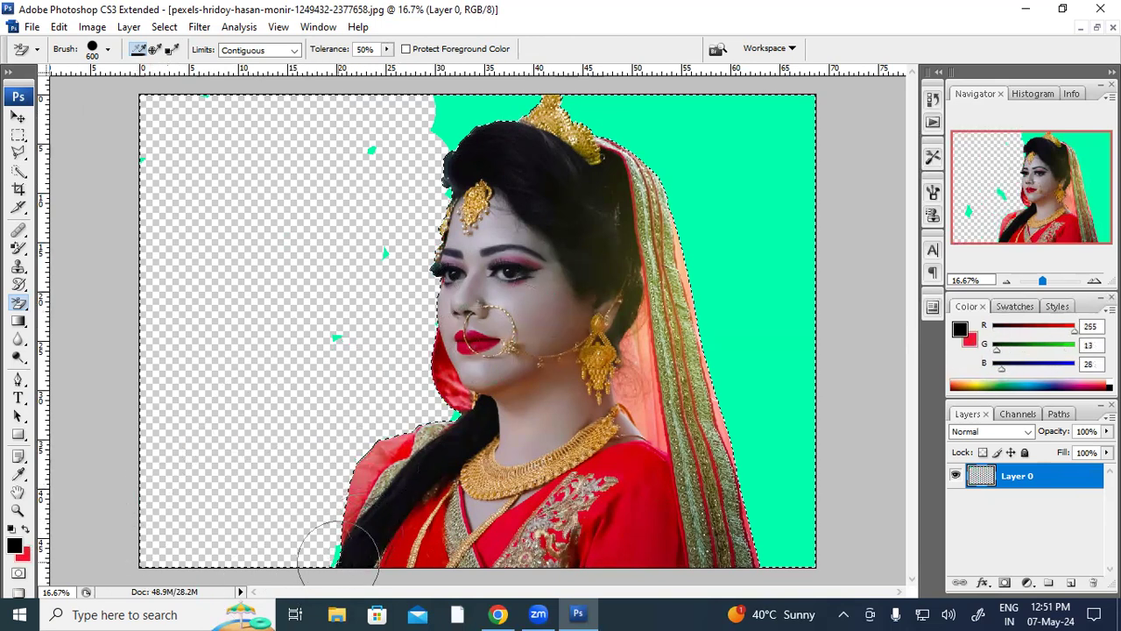
{"action": "left_click", "coordinate": [419, 373]}
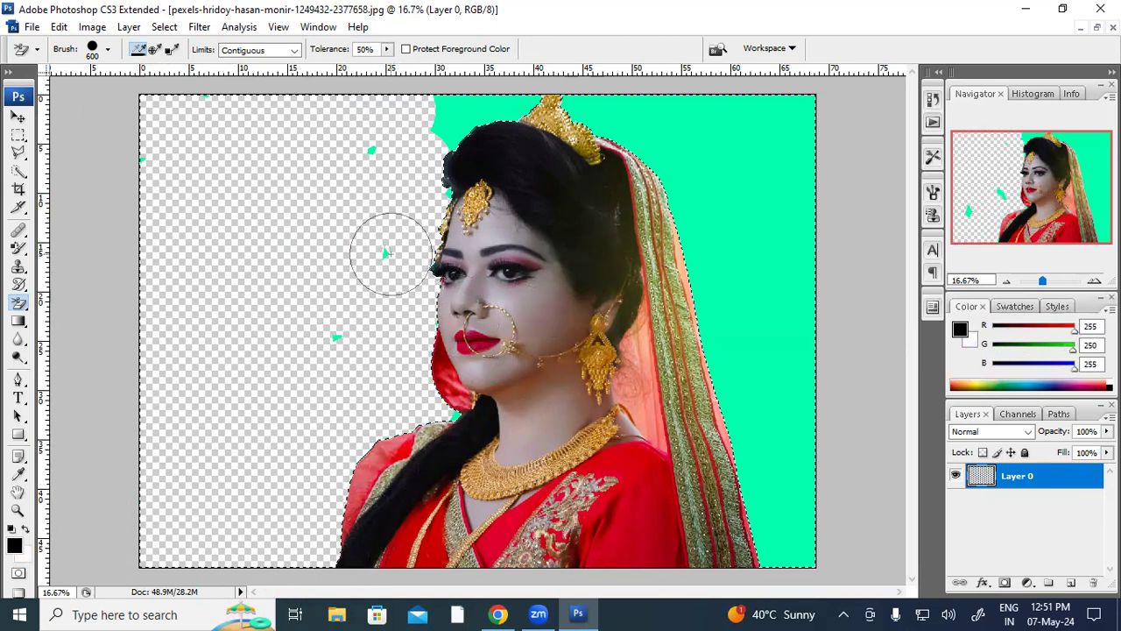
Step: Erase the remaining green backdrop above the bride's head and behind her veil to transparency with the Background Eraser
{"action": "left_click_drag", "start_coordinate": [481, 131], "coordinate": [513, 137]}
{"action": "mouse_move", "coordinate": [817, 147]}
{"action": "left_mouse_down"}
{"action": "mouse_move", "coordinate": [551, 130]}
{"action": "mouse_move", "coordinate": [730, 117]}
{"action": "mouse_move", "coordinate": [630, 79]}
{"action": "mouse_move", "coordinate": [772, 277]}
{"action": "mouse_move", "coordinate": [800, 198]}
{"action": "mouse_move", "coordinate": [759, 221]}
{"action": "mouse_move", "coordinate": [719, 278]}
{"action": "mouse_move", "coordinate": [762, 430]}
{"action": "mouse_move", "coordinate": [799, 498]}
{"action": "mouse_move", "coordinate": [789, 550]}
{"action": "mouse_move", "coordinate": [759, 507]}
{"action": "mouse_move", "coordinate": [765, 520]}
{"action": "mouse_move", "coordinate": [851, 400]}
{"action": "mouse_move", "coordinate": [834, 484]}
{"action": "mouse_move", "coordinate": [795, 536]}
{"action": "mouse_move", "coordinate": [773, 545]}
{"action": "mouse_move", "coordinate": [755, 526]}
{"action": "mouse_move", "coordinate": [759, 583]}
{"action": "mouse_move", "coordinate": [813, 561]}
{"action": "mouse_move", "coordinate": [790, 571]}
{"action": "mouse_move", "coordinate": [758, 493]}
{"action": "mouse_move", "coordinate": [753, 517]}
{"action": "mouse_move", "coordinate": [731, 318]}
{"action": "mouse_move", "coordinate": [730, 345]}
{"action": "mouse_move", "coordinate": [709, 361]}
{"action": "mouse_move", "coordinate": [712, 201]}
{"action": "mouse_move", "coordinate": [767, 189]}
{"action": "mouse_move", "coordinate": [714, 173]}
{"action": "mouse_move", "coordinate": [780, 90]}
{"action": "mouse_move", "coordinate": [731, 112]}
{"action": "mouse_move", "coordinate": [834, 88]}
{"action": "left_mouse_up"}
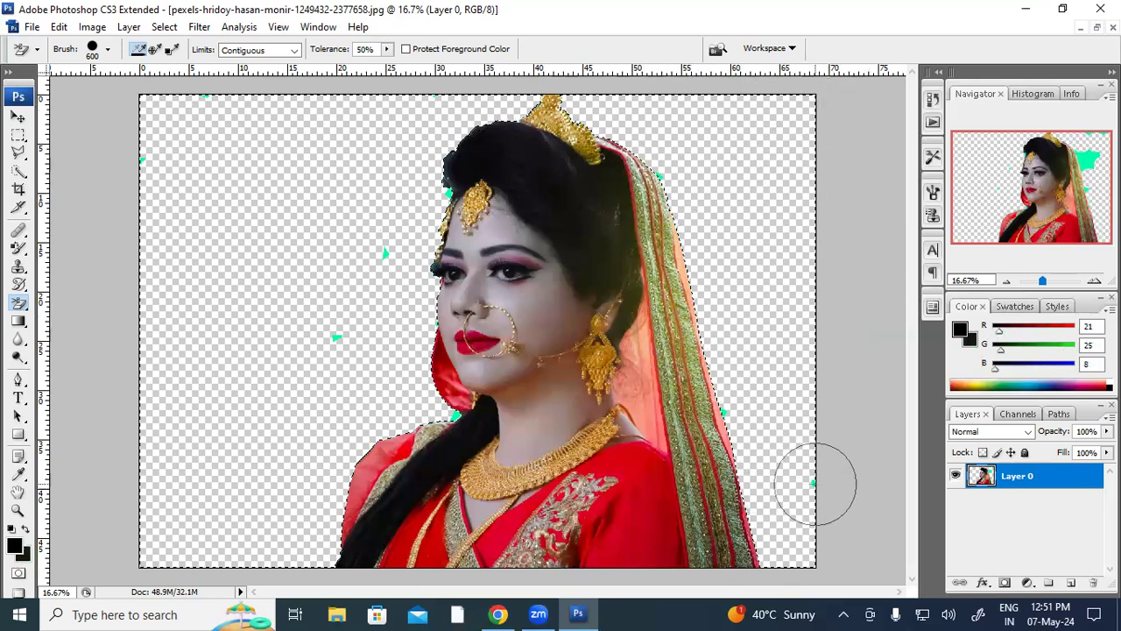
{"action": "left_click", "coordinate": [727, 407], "text": "alt"}
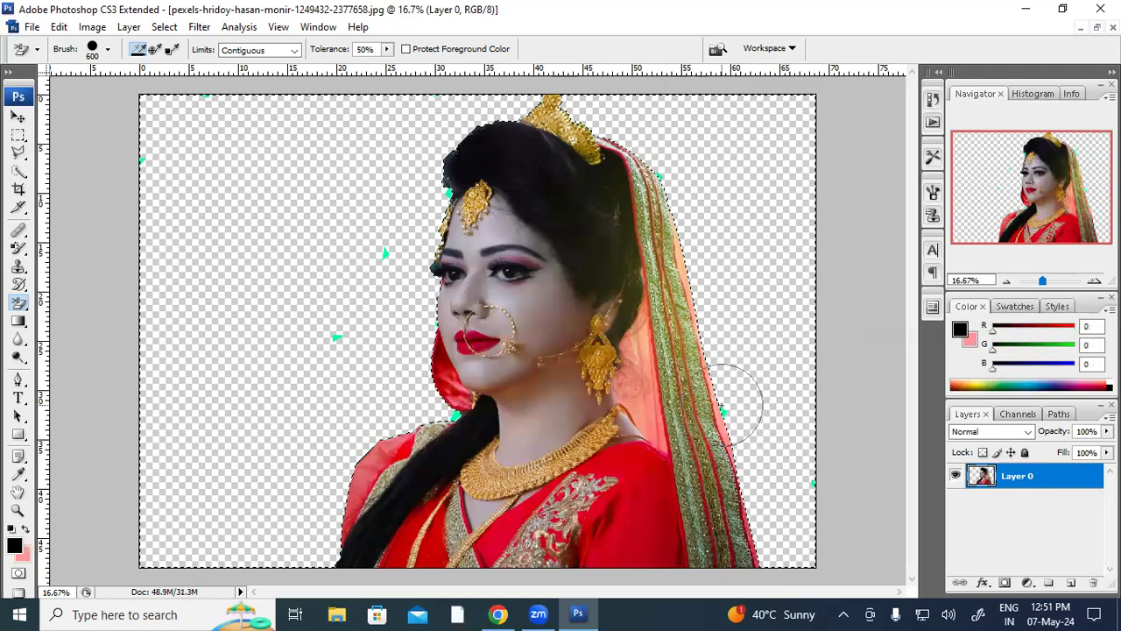
Step: Reduce the Background Eraser to 175 px and erase the leftover green specks behind the veil and above the front shoulder
{"action": "key", "text": "bracketright"}
{"action": "key", "text": "bracketright"}
{"action": "key", "text": "bracketright"}
{"action": "key", "text": "bracketright"}
{"action": "key", "text": "bracketright"}
{"action": "key", "text": "bracketright"}
{"action": "key", "text": "bracketright"}
{"action": "key", "text": "bracketright"}
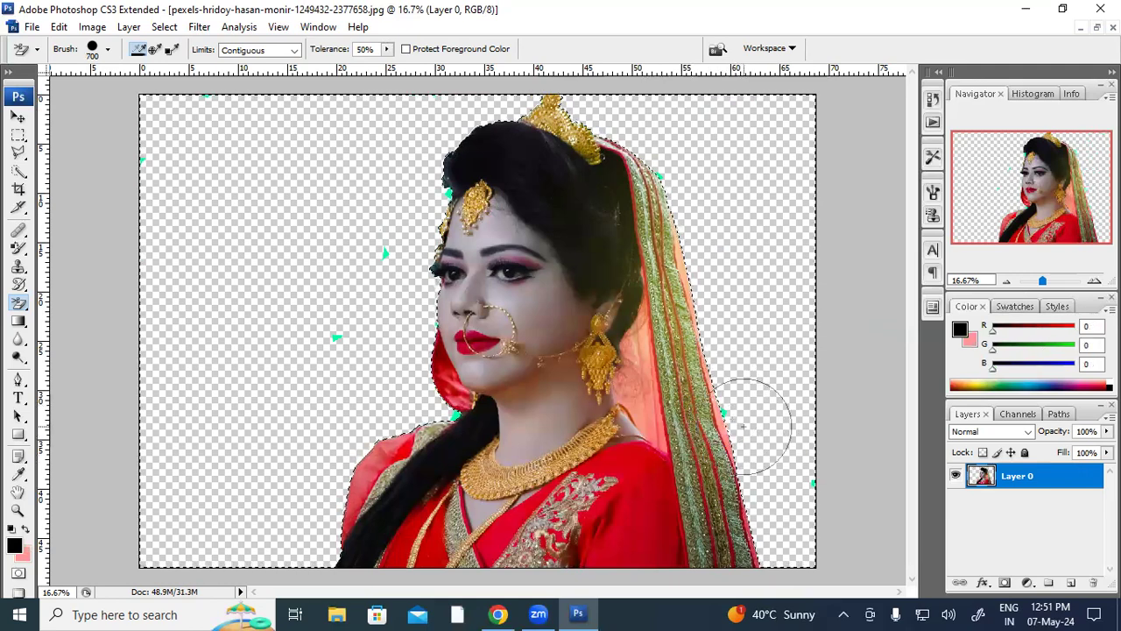
{"action": "key", "text": "bracketleft"}
{"action": "key", "text": "bracketleft"}
{"action": "key", "text": "bracketleft"}
{"action": "key", "text": "bracketleft"}
{"action": "key", "text": "bracketleft"}
{"action": "key", "text": "bracketleft"}
{"action": "key", "text": "bracketleft"}
{"action": "key", "text": "bracketleft"}
{"action": "key", "text": "bracketleft"}
{"action": "key", "text": "bracketleft"}
{"action": "key", "text": "bracketleft"}
{"action": "key", "text": "bracketleft"}
{"action": "key", "text": "bracketleft"}
{"action": "key", "text": "bracketleft"}
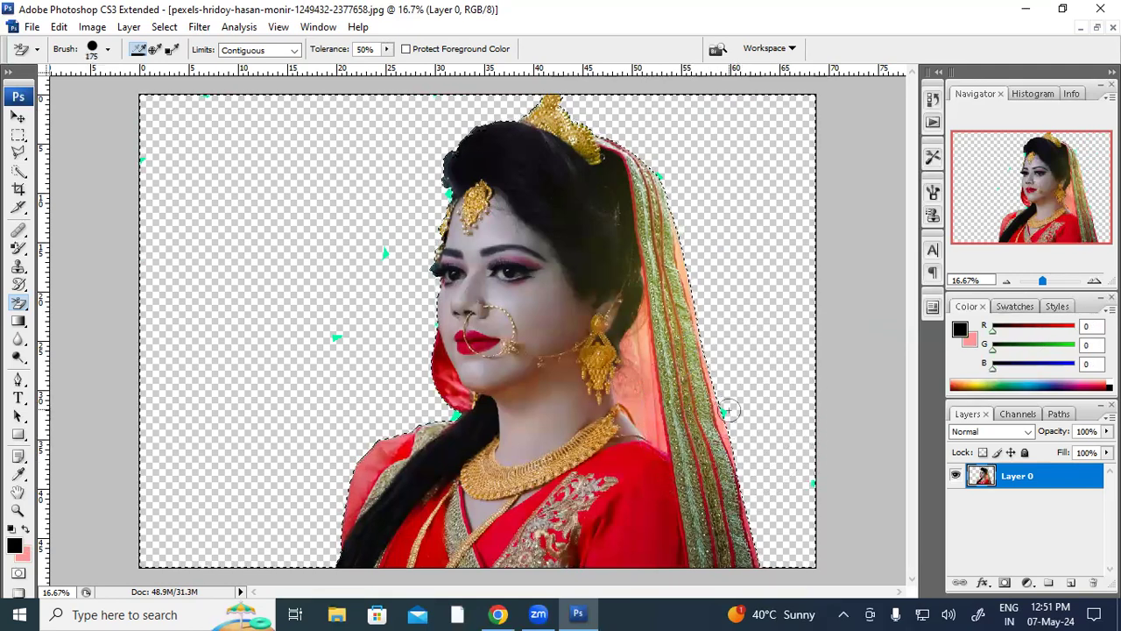
{"action": "left_click", "coordinate": [813, 482], "text": "alt"}
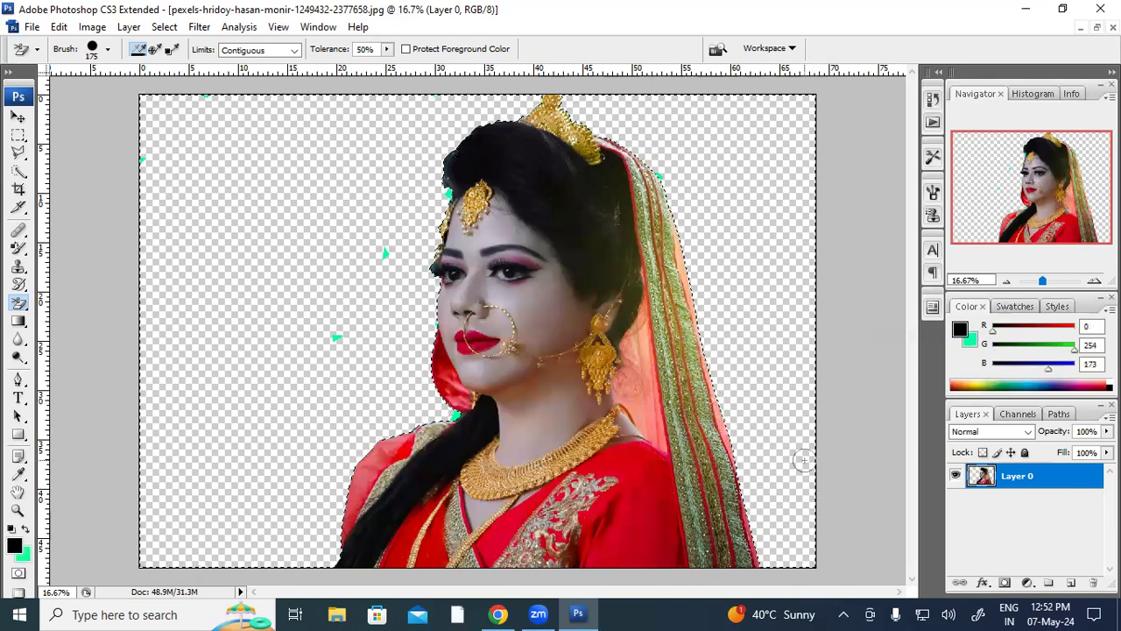
{"action": "left_click", "coordinate": [443, 414], "text": "alt"}
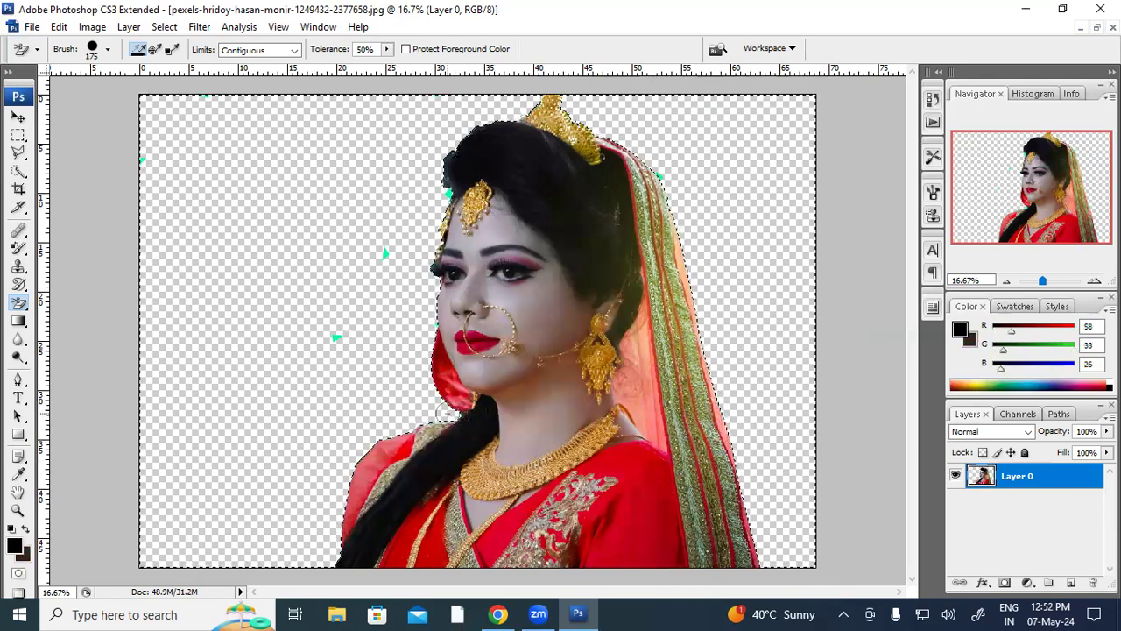
Step: Erase the green specks in front of the bride's face, by her hair and along the veil edge, and clear the selection
{"action": "left_click", "coordinate": [336, 340]}
{"action": "left_click", "coordinate": [386, 253]}
{"action": "left_click", "coordinate": [419, 214], "text": "alt"}
{"action": "left_click", "coordinate": [446, 191]}
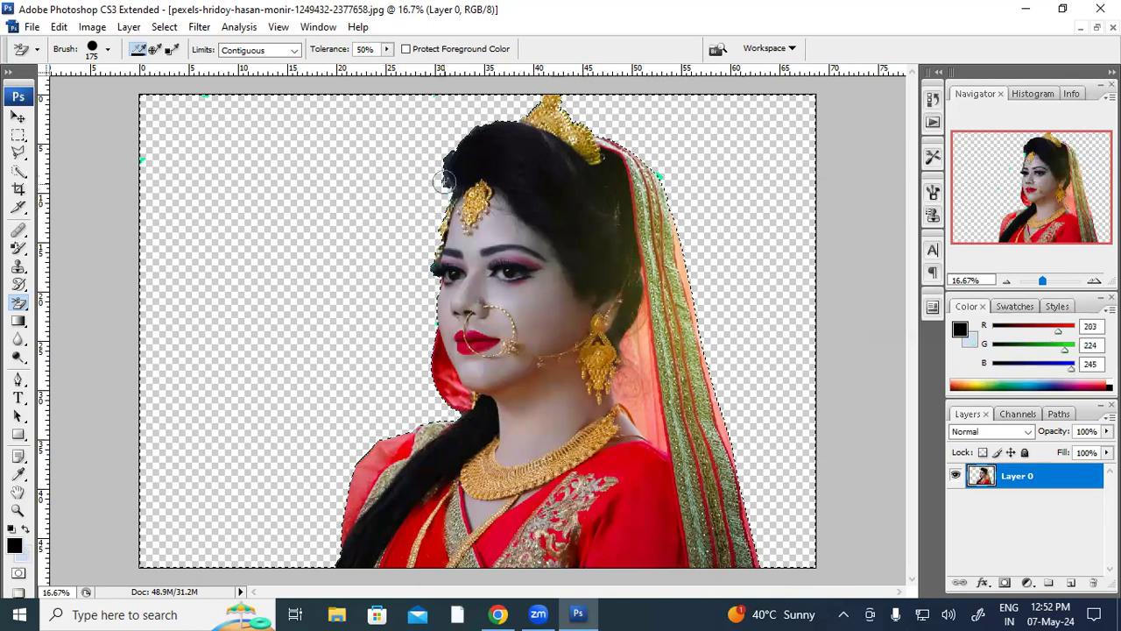
{"action": "left_click", "coordinate": [659, 177], "text": "alt"}
{"action": "left_click", "coordinate": [673, 220]}
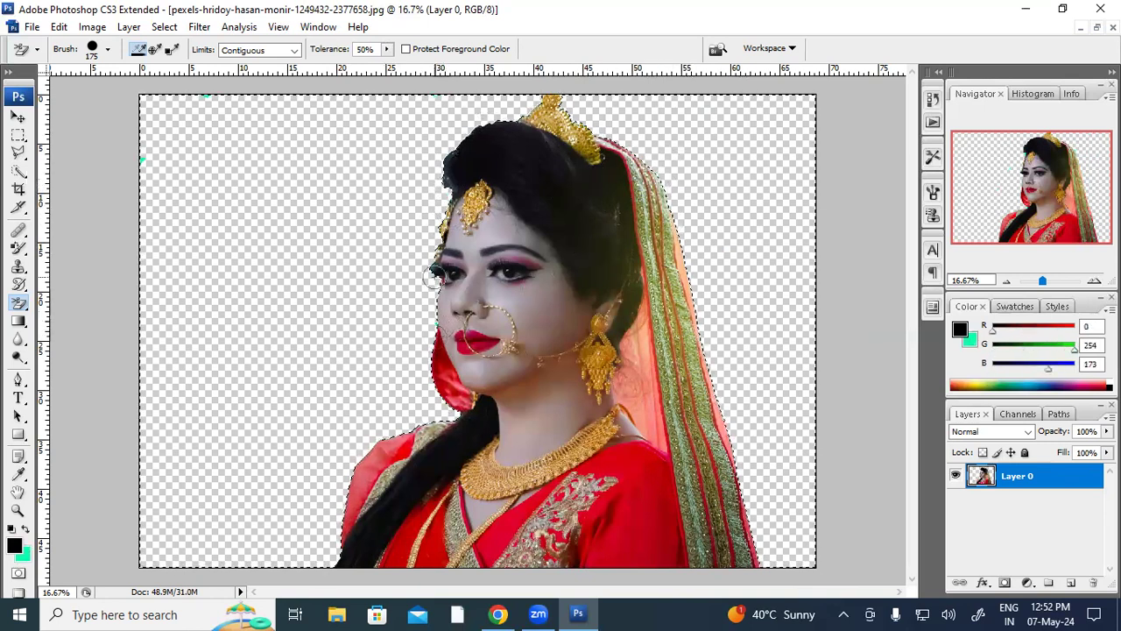
{"action": "left_click", "coordinate": [439, 334], "text": "alt"}
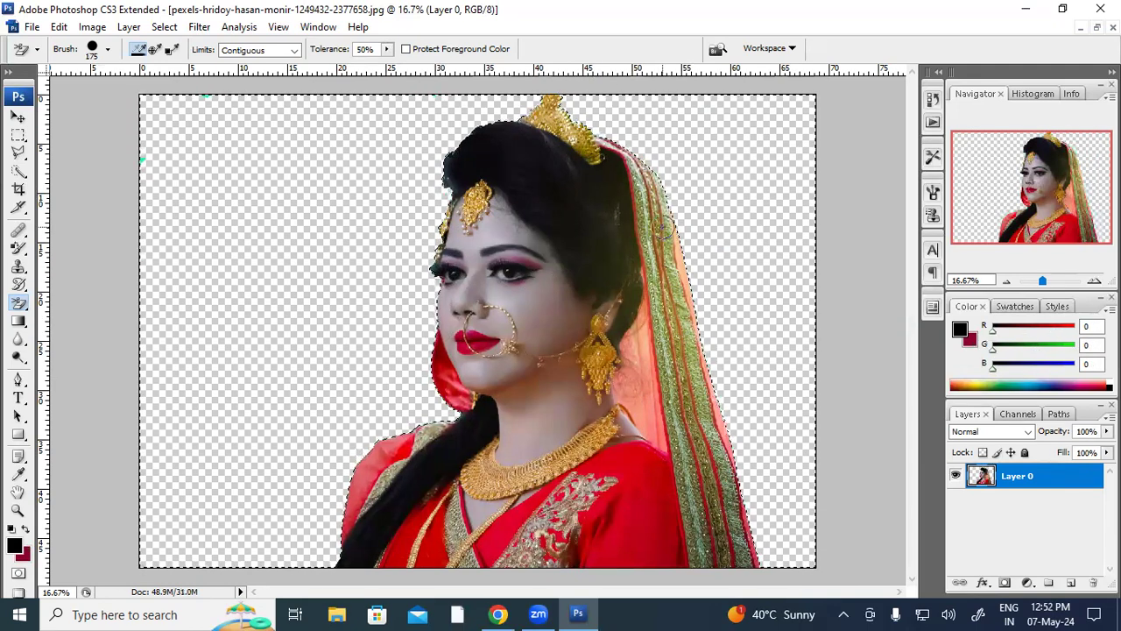
{"action": "key", "text": "ctrl+d"}
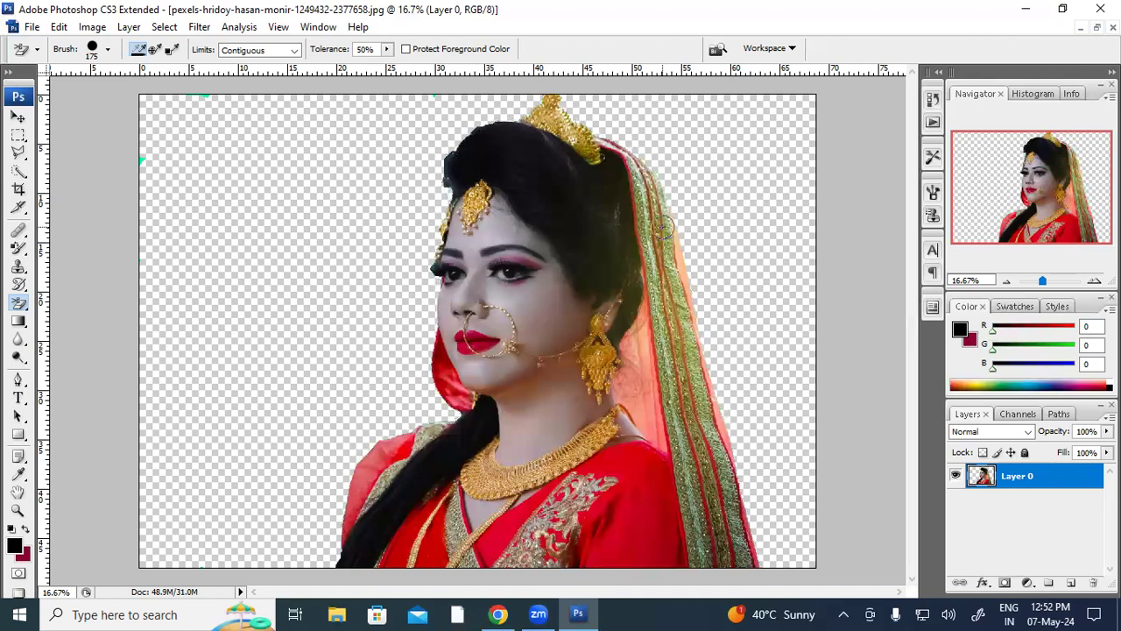
Step: Open the mountain stream landscape image from the Photoshop folder, enlarge its window and move it aside to reveal the portrait
{"action": "key", "text": "ctrl+a"}
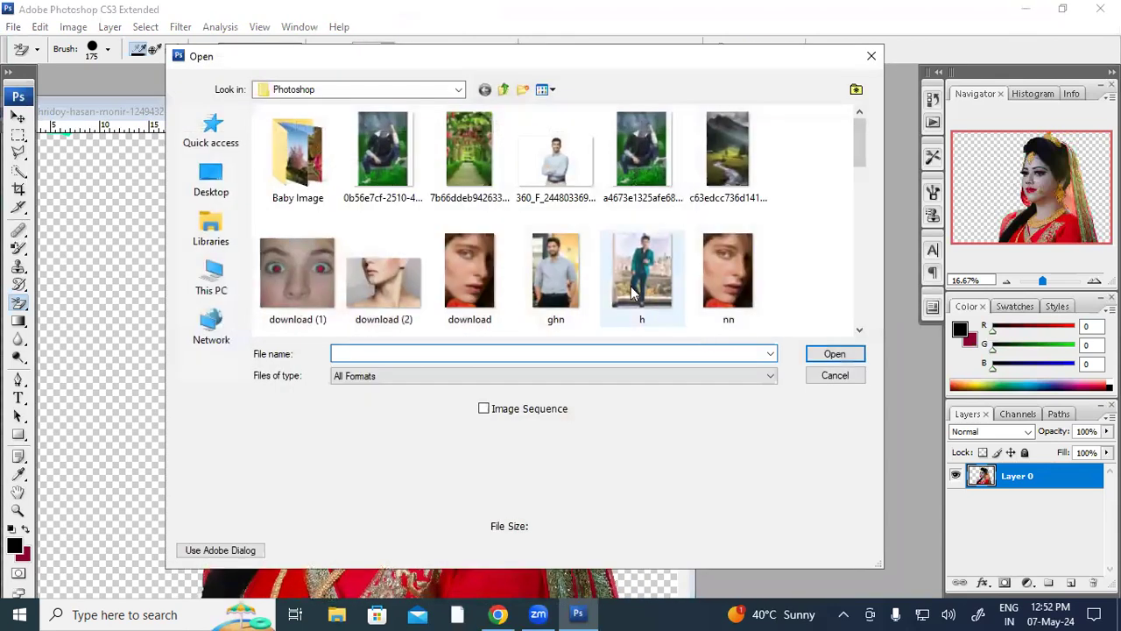
{"action": "left_click", "coordinate": [710, 155]}
{"action": "double_click", "coordinate": [710, 153]}
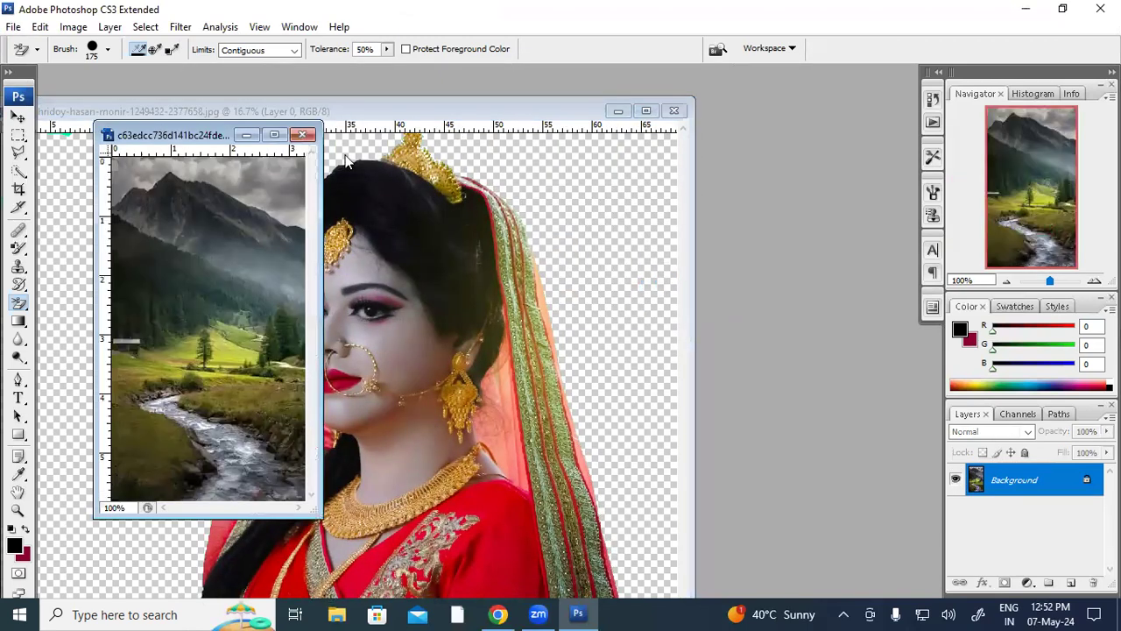
{"action": "left_click_drag", "start_coordinate": [320, 521], "coordinate": [789, 597]}
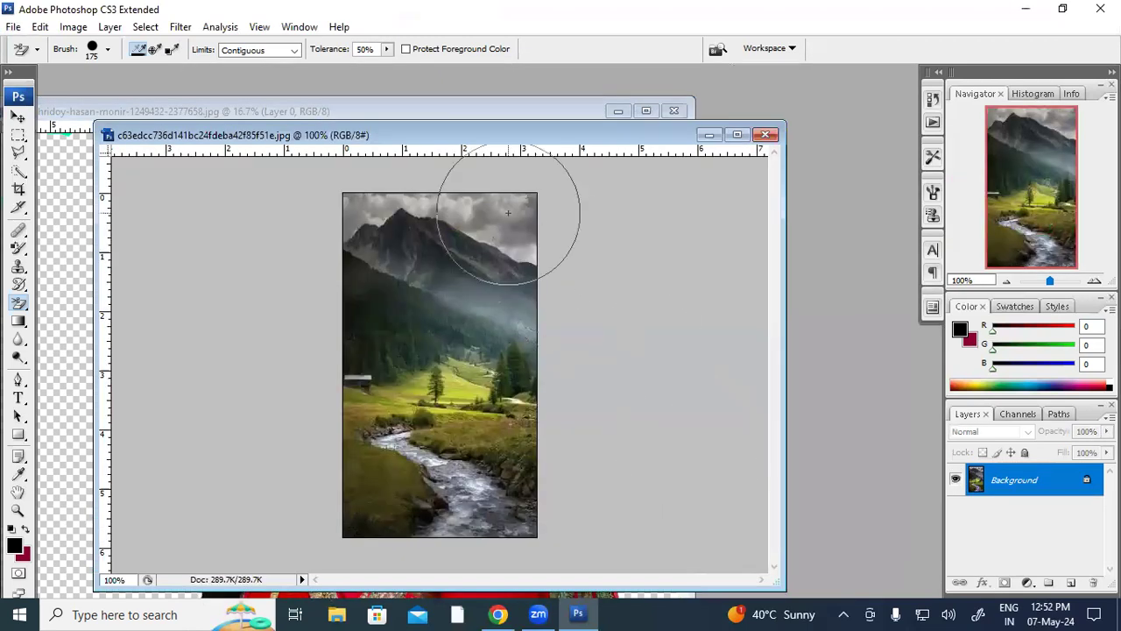
{"action": "left_click_drag", "start_coordinate": [458, 133], "coordinate": [737, 169]}
Step: Bring the bridal portrait forward and copy the bride cutout into the landscape document with the Move tool
{"action": "left_click", "coordinate": [452, 110]}
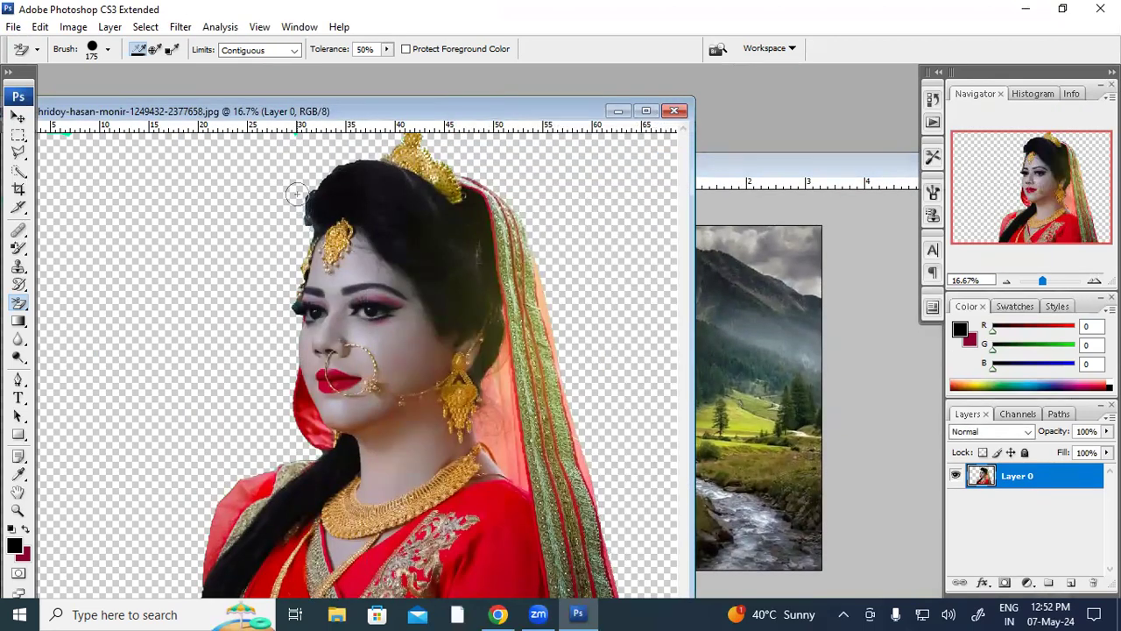
{"action": "left_click_drag", "start_coordinate": [337, 89], "coordinate": [336, 89]}
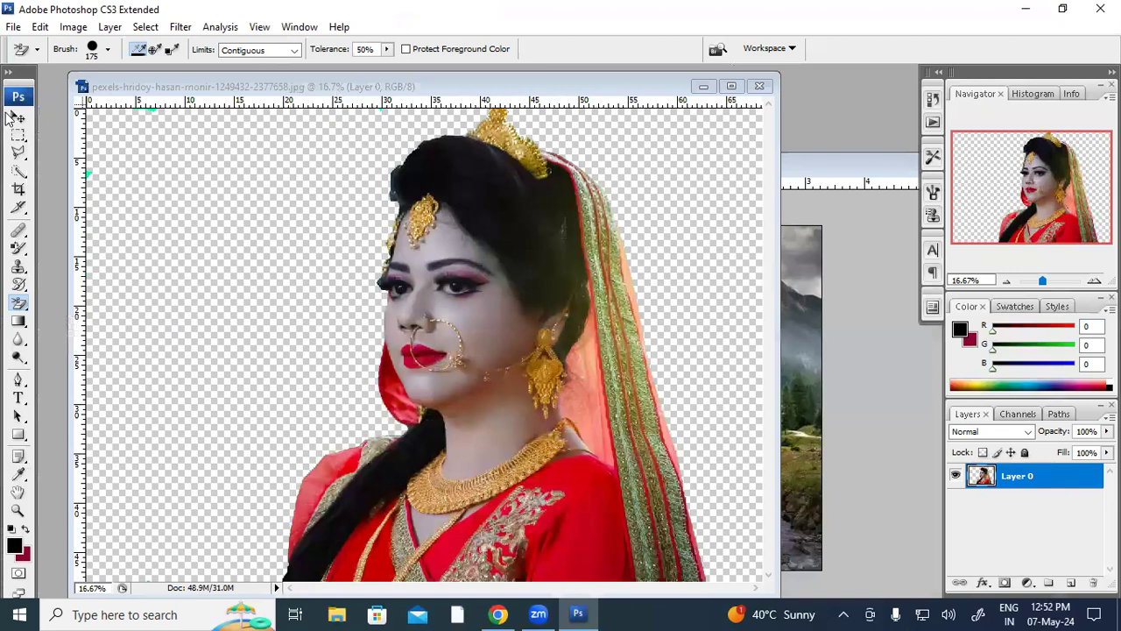
{"action": "left_click", "coordinate": [19, 117]}
{"action": "left_click_drag", "start_coordinate": [438, 350], "coordinate": [801, 512]}
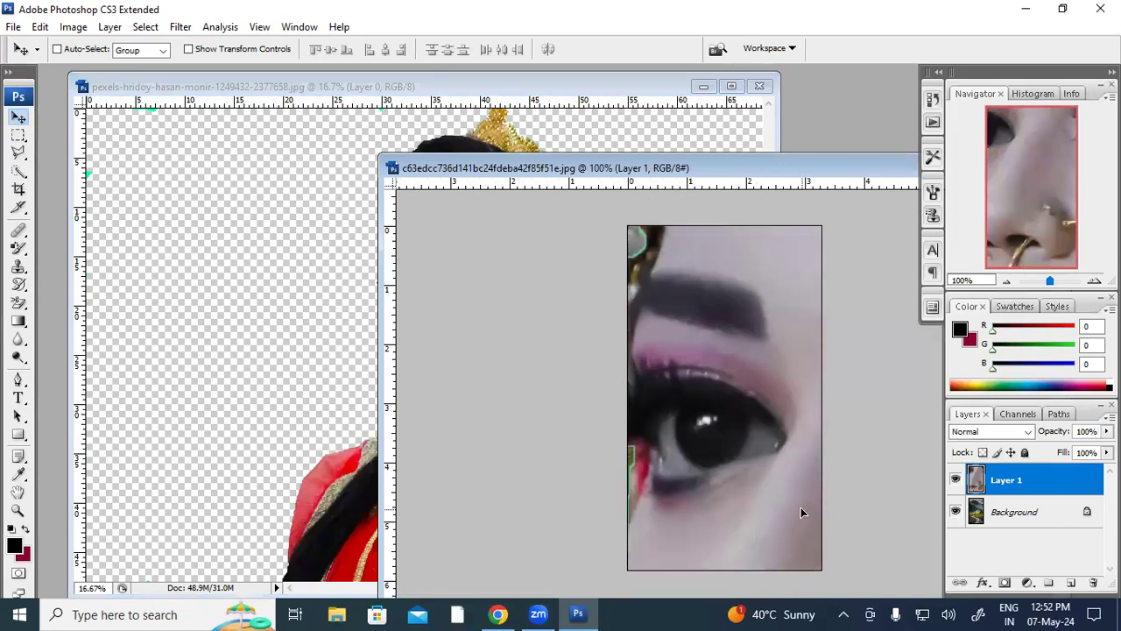
Step: Scale the bride layer down to 5.9% width and 7.6% height and place her along the bottom edge of the landscape
{"action": "key", "text": "ctrl+t"}
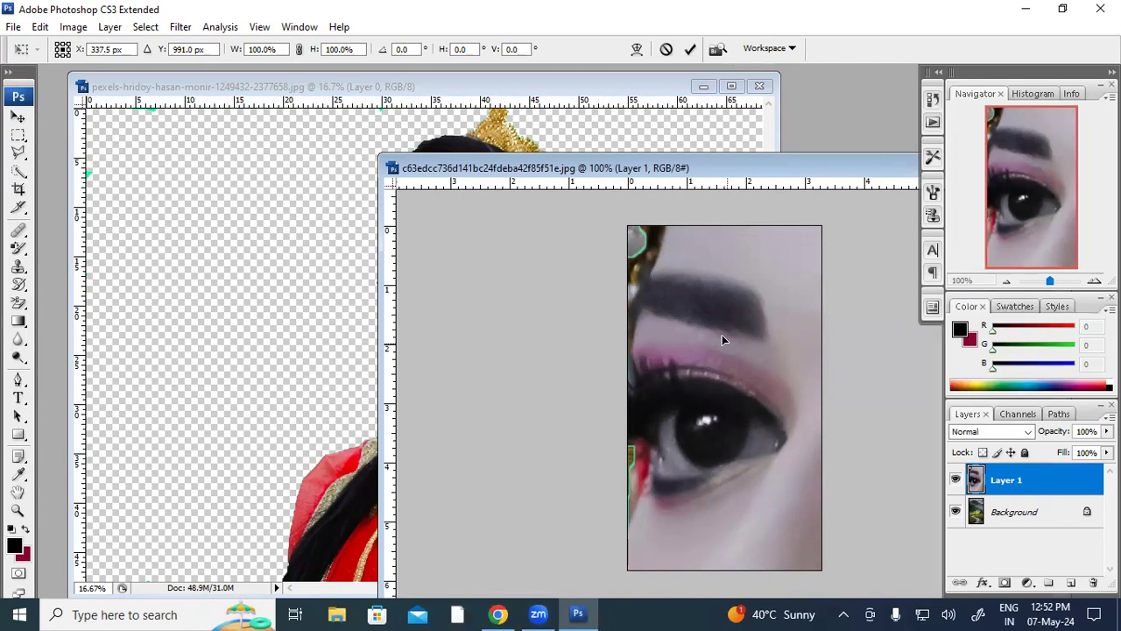
{"action": "left_click_drag", "start_coordinate": [765, 399], "coordinate": [843, 521]}
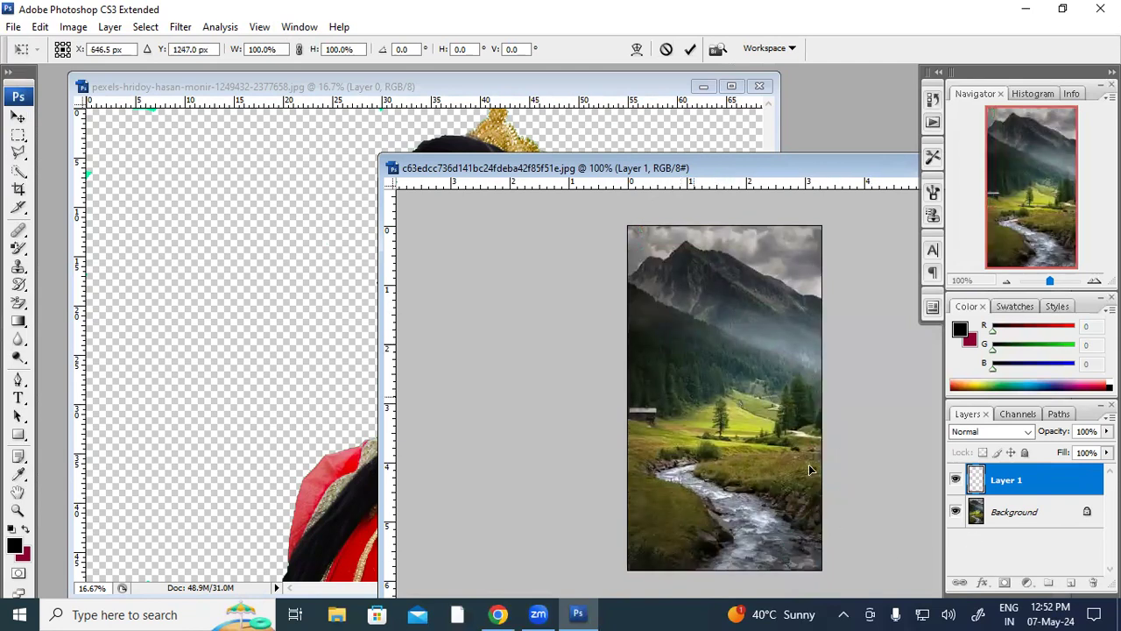
{"action": "left_click_drag", "start_coordinate": [858, 448], "coordinate": [755, 469]}
{"action": "left_click_drag", "start_coordinate": [662, 396], "coordinate": [877, 375]}
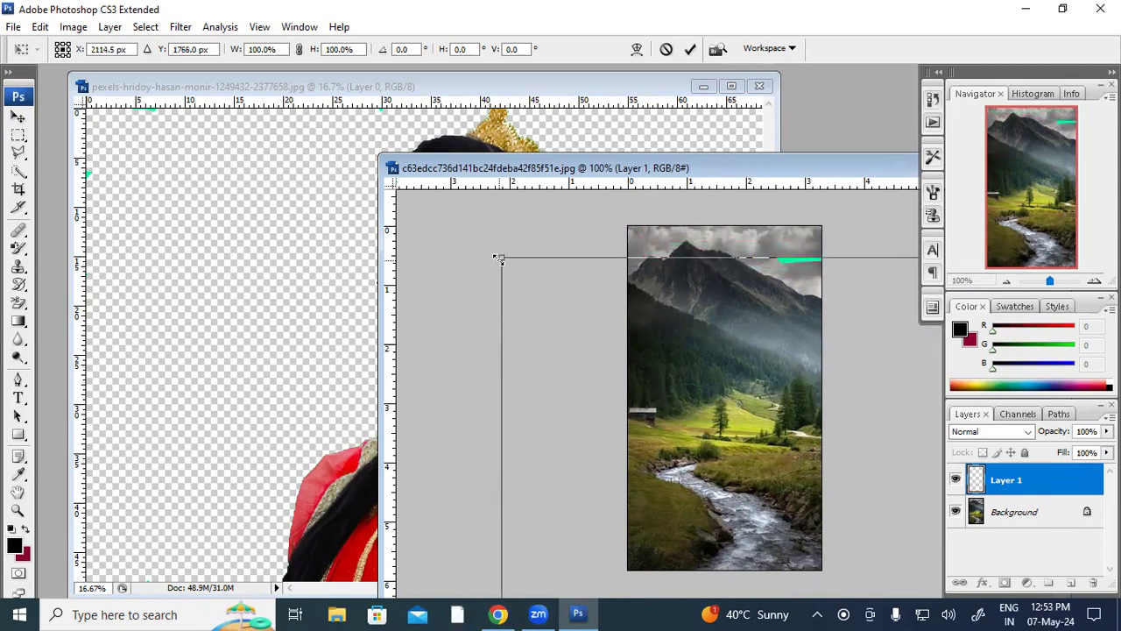
{"action": "left_click_drag", "start_coordinate": [503, 259], "coordinate": [453, 210]}
{"action": "left_click_drag", "start_coordinate": [531, 237], "coordinate": [531, 297]}
{"action": "left_click_drag", "start_coordinate": [433, 246], "coordinate": [779, 279]}
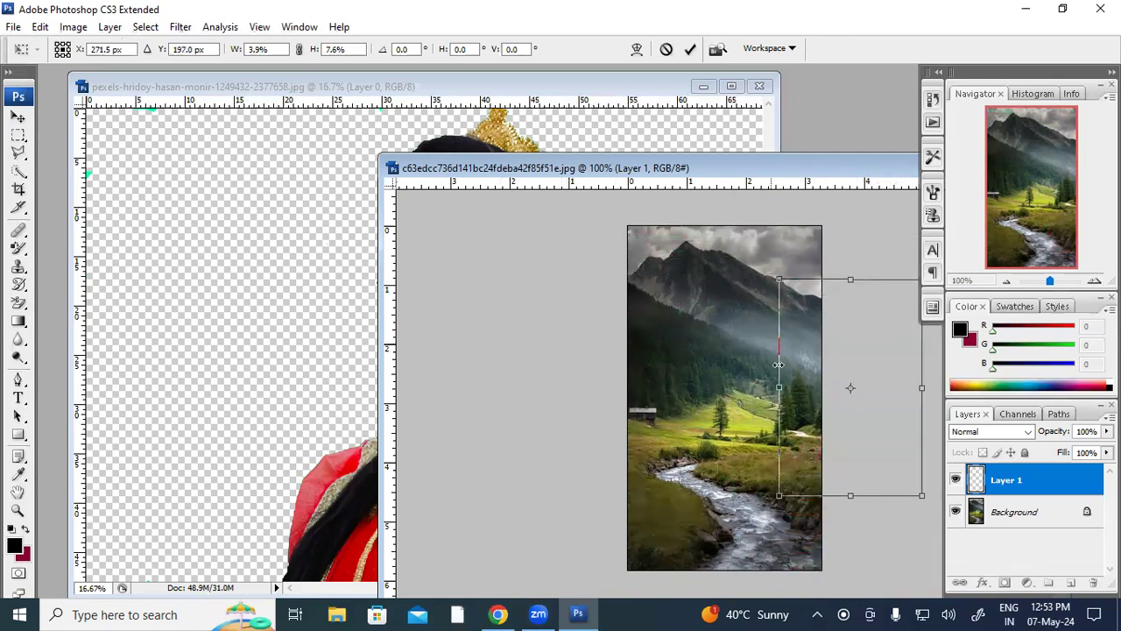
{"action": "left_click_drag", "start_coordinate": [813, 373], "coordinate": [628, 422]}
{"action": "left_click_drag", "start_coordinate": [777, 471], "coordinate": [742, 509]}
{"action": "key", "text": "Return"}
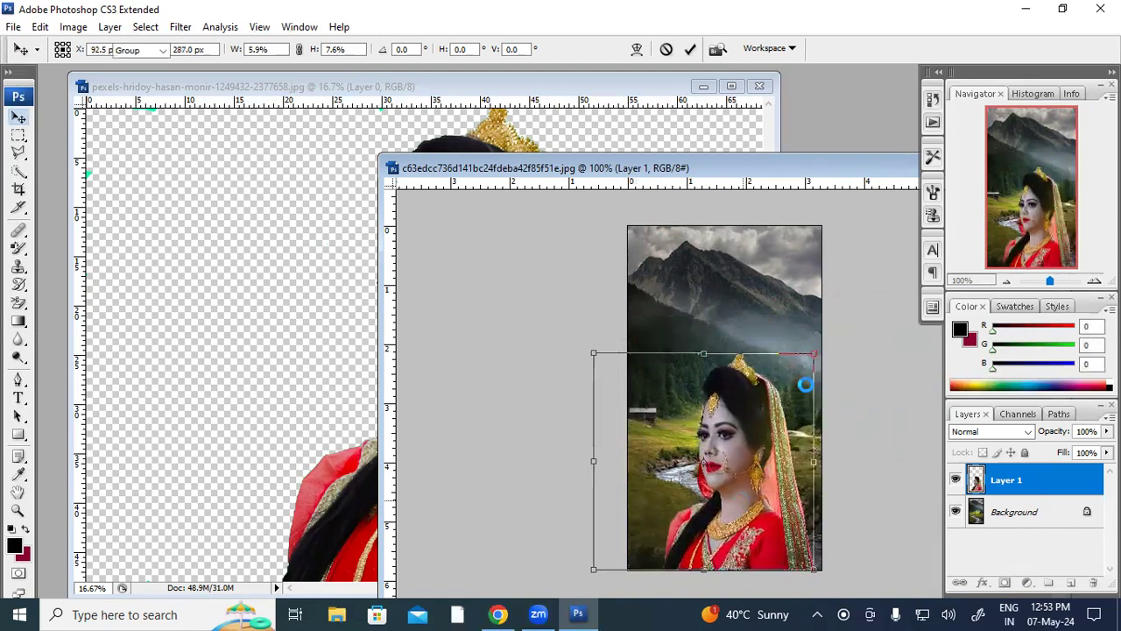
Step: Inspect the bride and landscape composite in a maximized window and close that document
{"action": "left_click_drag", "start_coordinate": [749, 175], "coordinate": [501, 85]}
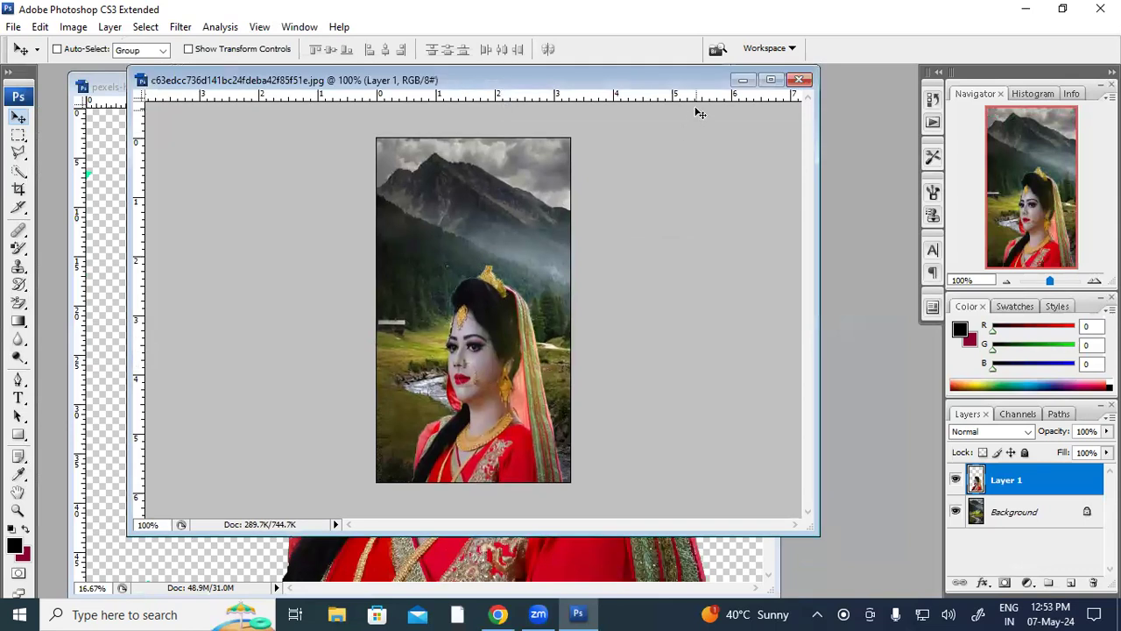
{"action": "left_click", "coordinate": [771, 80]}
{"action": "key", "text": "ctrl+plus"}
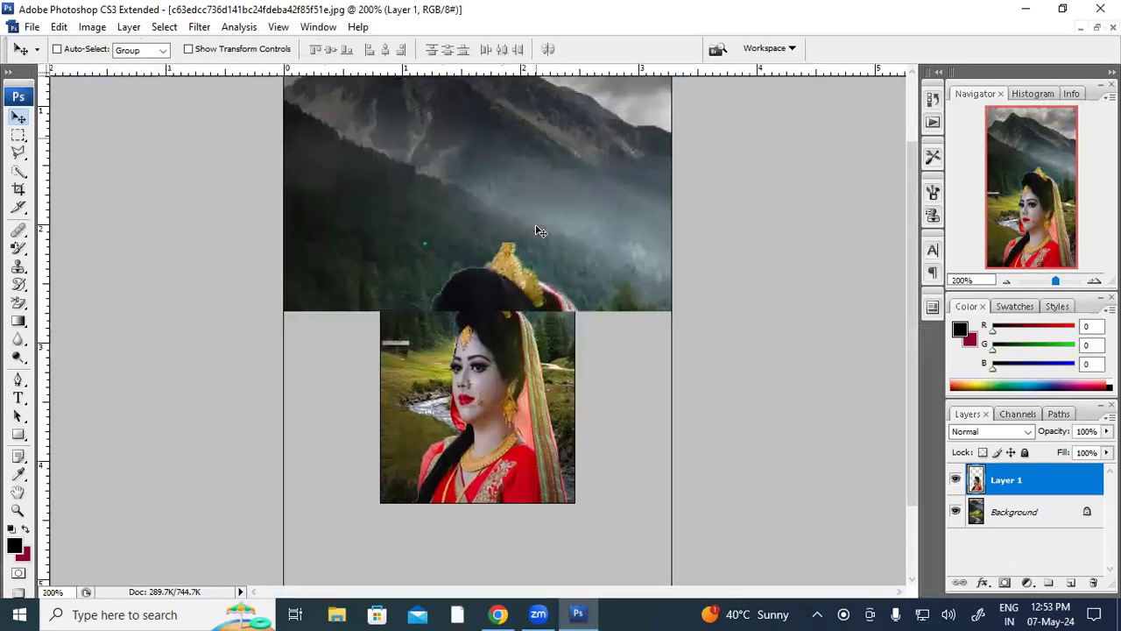
{"action": "key", "text": "ctrl+minus"}
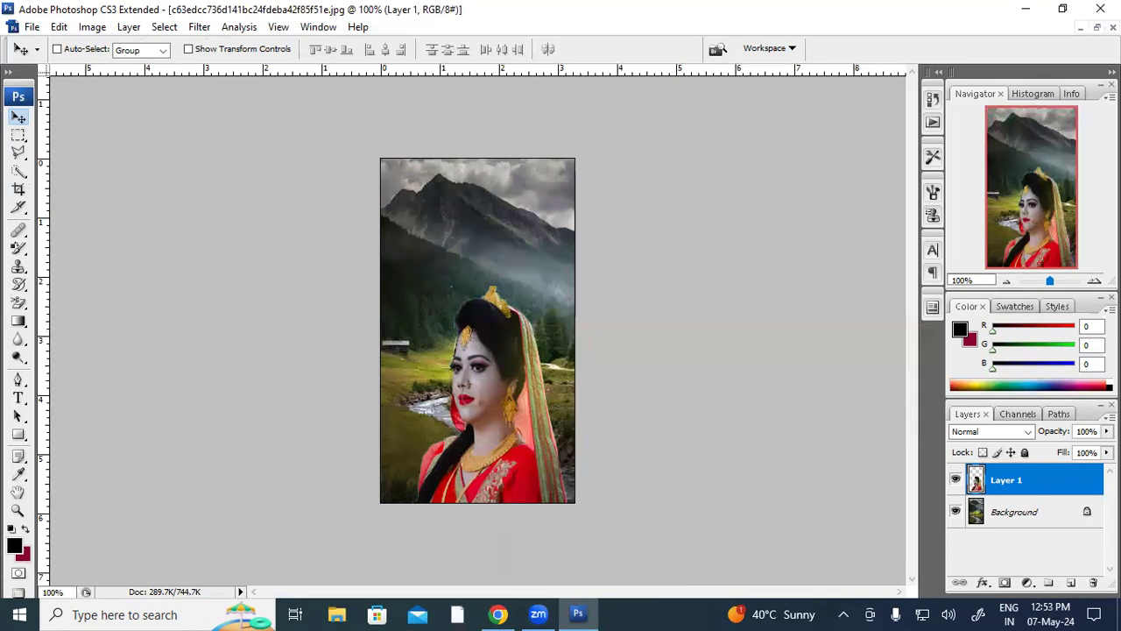
{"action": "key", "text": "ctrl+w"}
{"action": "left_click", "coordinate": [593, 252]}
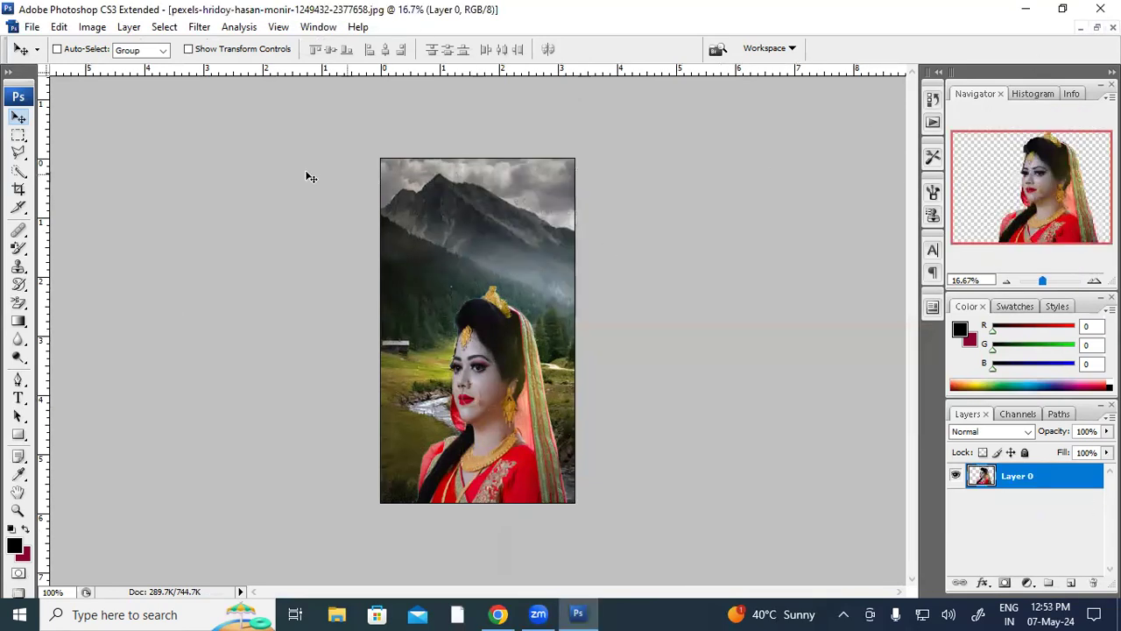
Step: Restore the bridal portrait's window and undo the erasing back to the original photo with its backdrop selected
{"action": "left_click", "coordinate": [18, 304]}
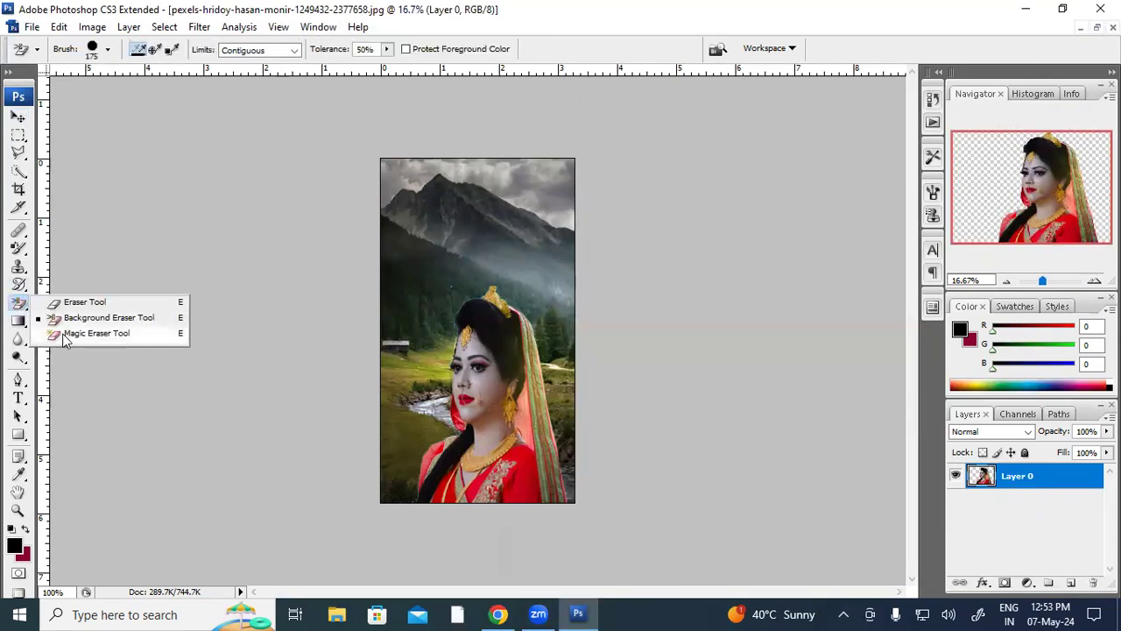
{"action": "left_click", "coordinate": [1082, 30]}
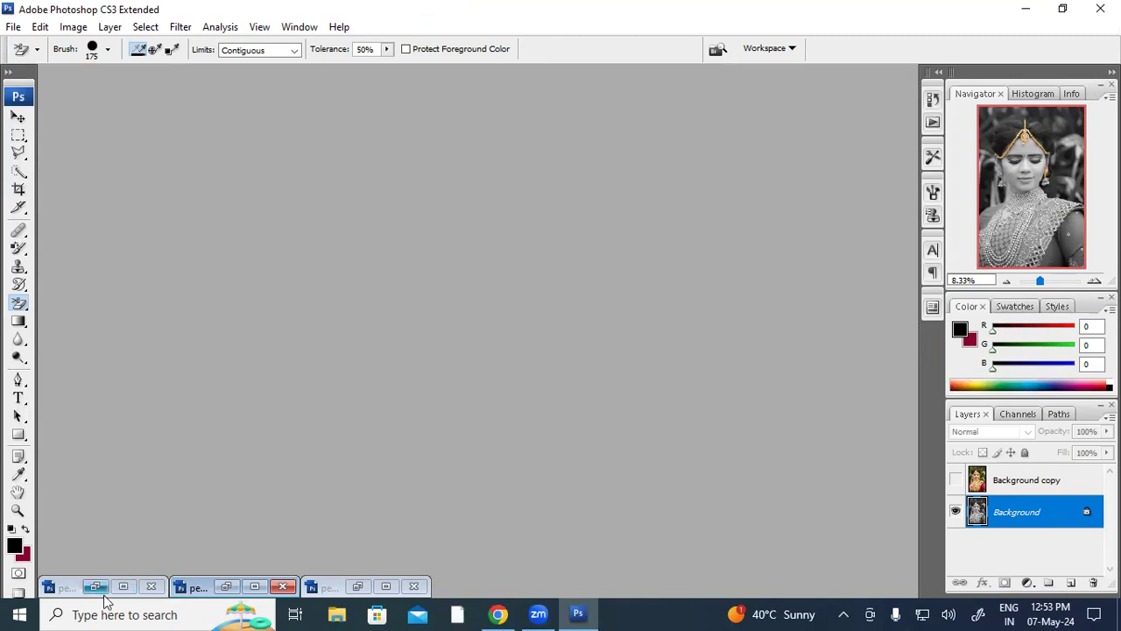
{"action": "left_click", "coordinate": [68, 587]}
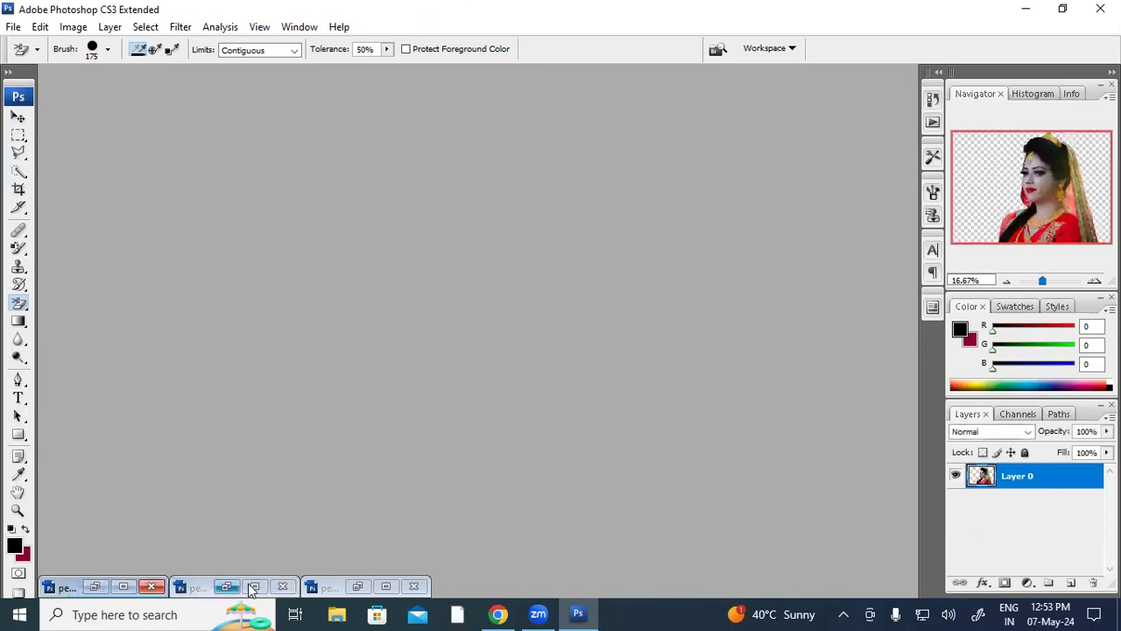
{"action": "left_click", "coordinate": [94, 586]}
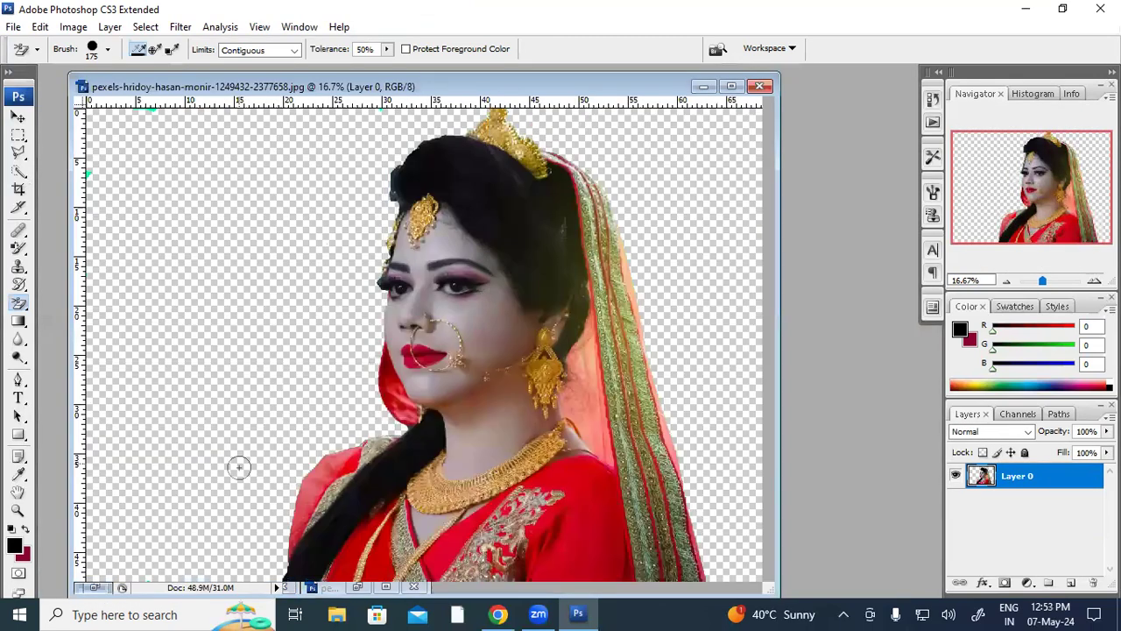
{"action": "left_click", "coordinate": [285, 426]}
{"action": "key", "text": "ctrl+alt+z"}
{"action": "key", "text": "ctrl+alt+z"}
{"action": "key", "text": "ctrl+alt+z"}
{"action": "key", "text": "ctrl+alt+z"}
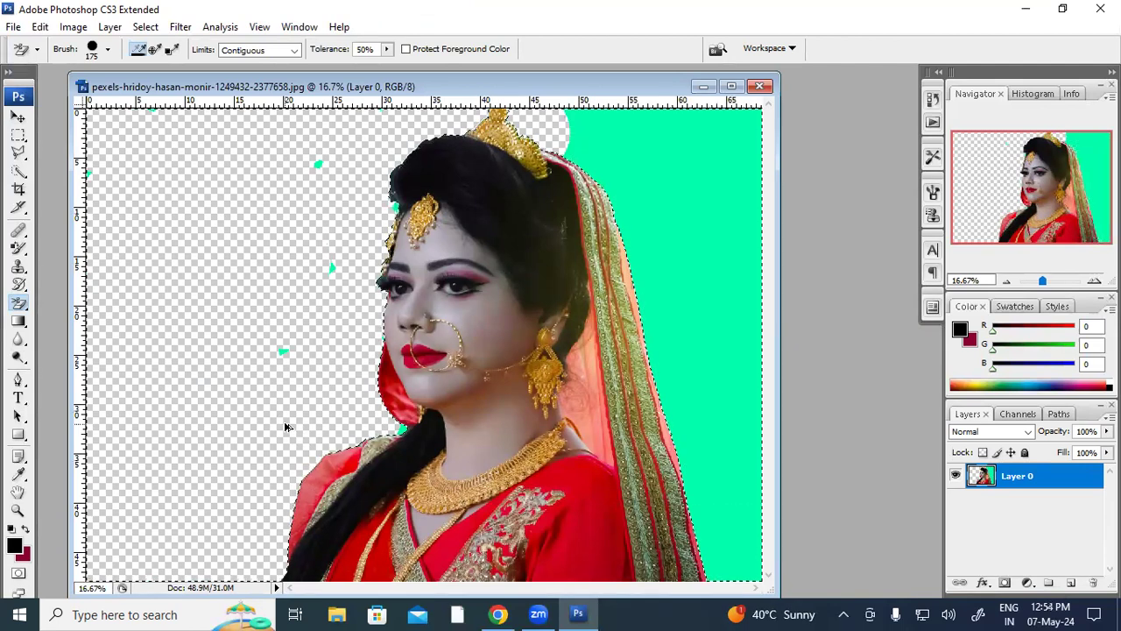
{"action": "key", "text": "ctrl+alt+z"}
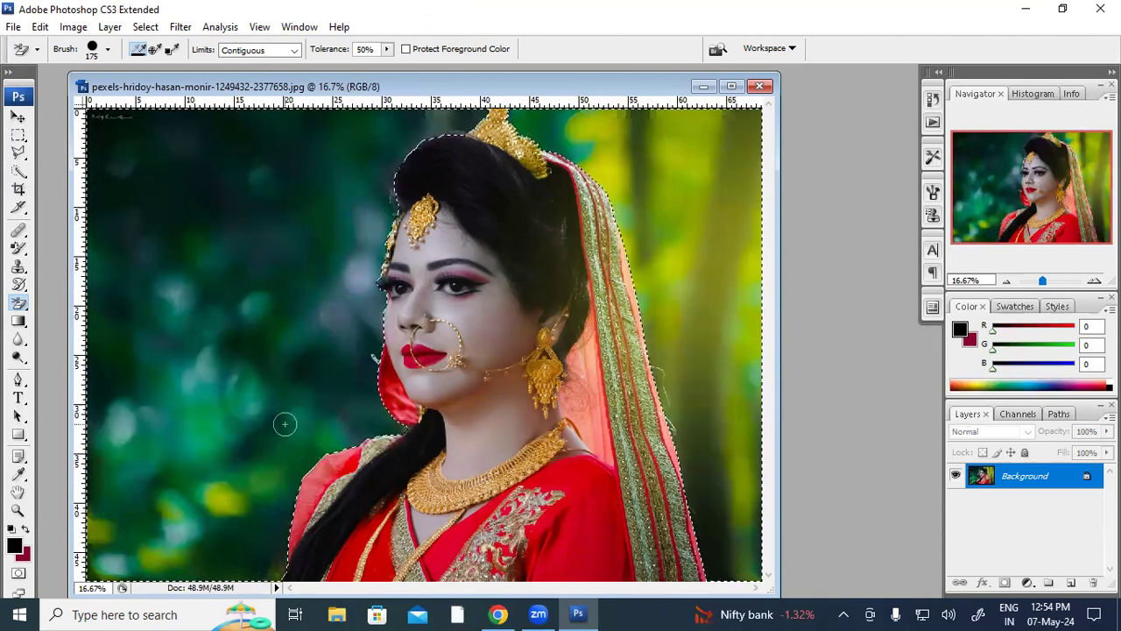
Step: Erase the whole selected backdrop around the bride to the dark crimson background color with the Eraser at 800 px
{"action": "right_click", "coordinate": [19, 302]}
{"action": "left_click", "coordinate": [87, 298]}
{"action": "left_click", "coordinate": [238, 250]}
{"action": "mouse_move", "coordinate": [245, 315]}
{"action": "left_mouse_down"}
{"action": "mouse_move", "coordinate": [175, 175]}
{"action": "mouse_move", "coordinate": [113, 325]}
{"action": "mouse_move", "coordinate": [241, 552]}
{"action": "mouse_move", "coordinate": [213, 517]}
{"action": "mouse_move", "coordinate": [285, 418]}
{"action": "left_mouse_up"}
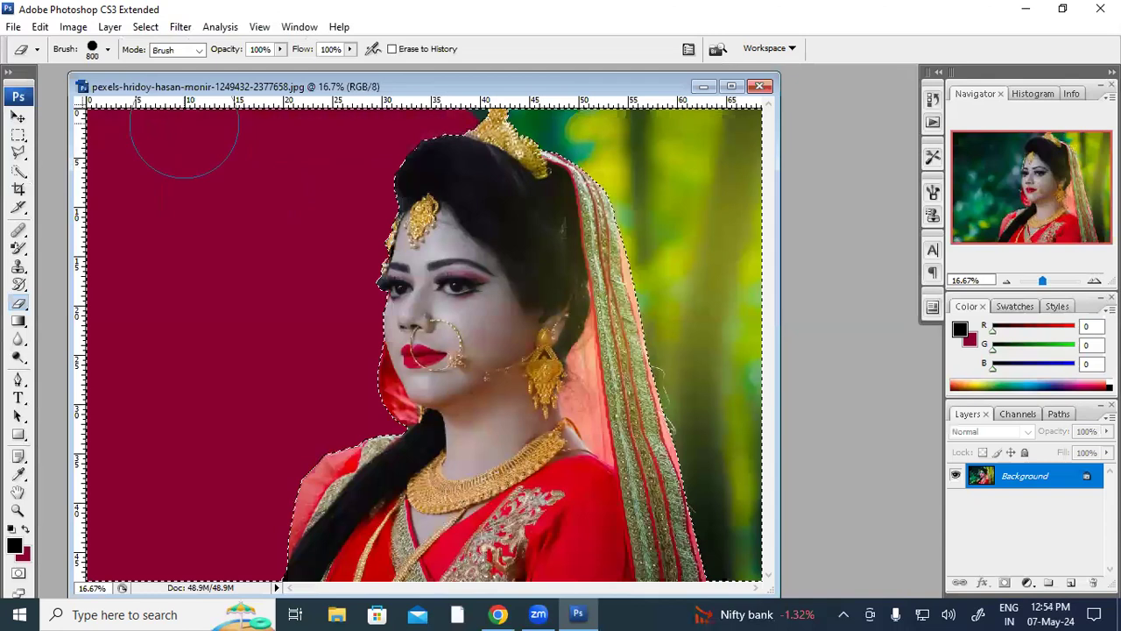
{"action": "left_click_drag", "start_coordinate": [754, 351], "coordinate": [728, 274]}
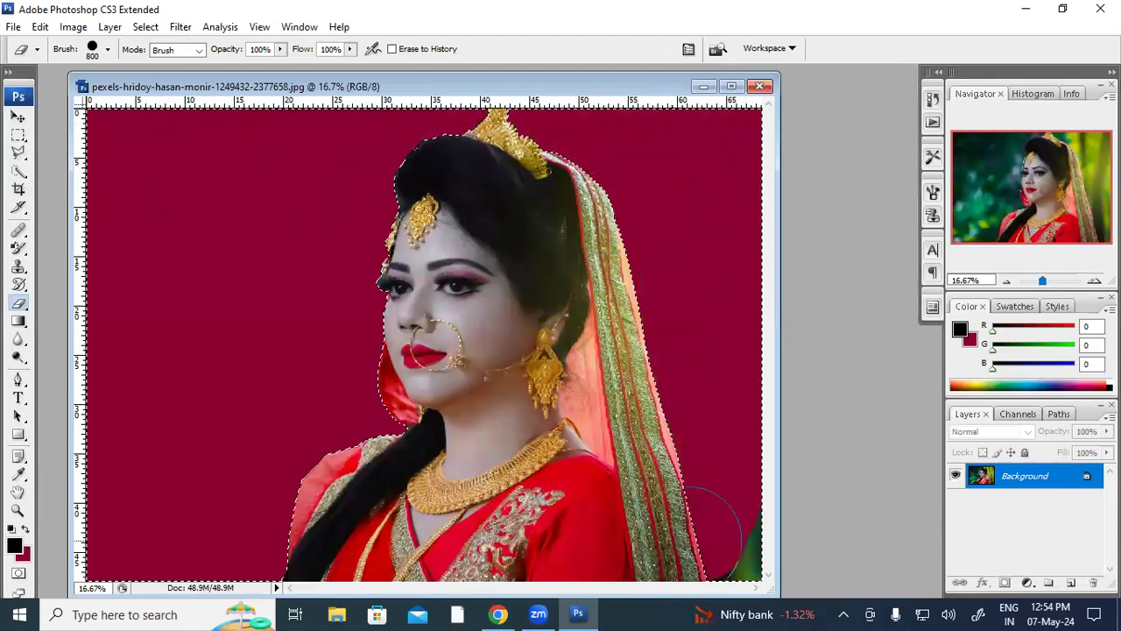
{"action": "left_click_drag", "start_coordinate": [710, 525], "coordinate": [795, 538]}
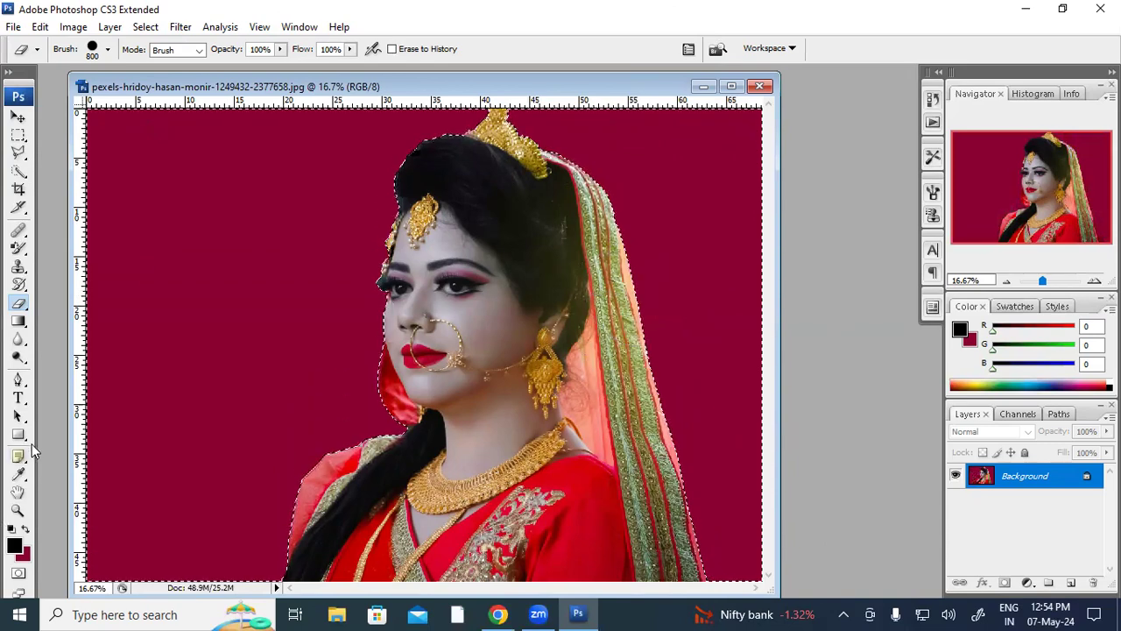
Step: Erase the crimson backdrop on both sides of the bride to transparency with the Magic Eraser at tolerance 32, contiguous
{"action": "right_click", "coordinate": [19, 302]}
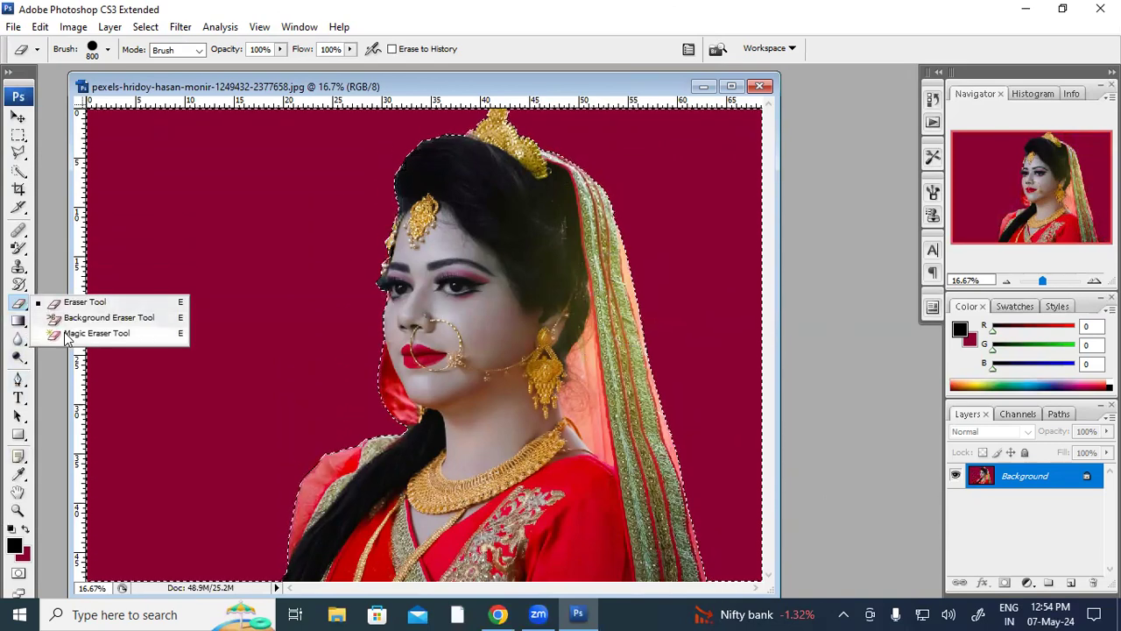
{"action": "left_click", "coordinate": [68, 334]}
{"action": "left_click", "coordinate": [177, 326]}
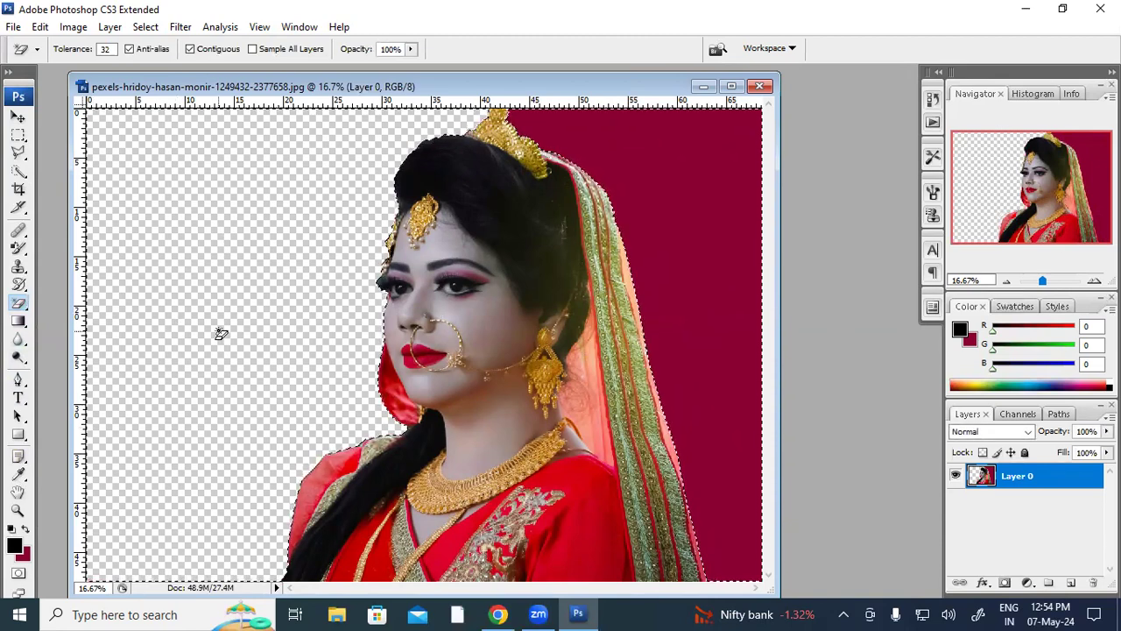
{"action": "left_click", "coordinate": [686, 273]}
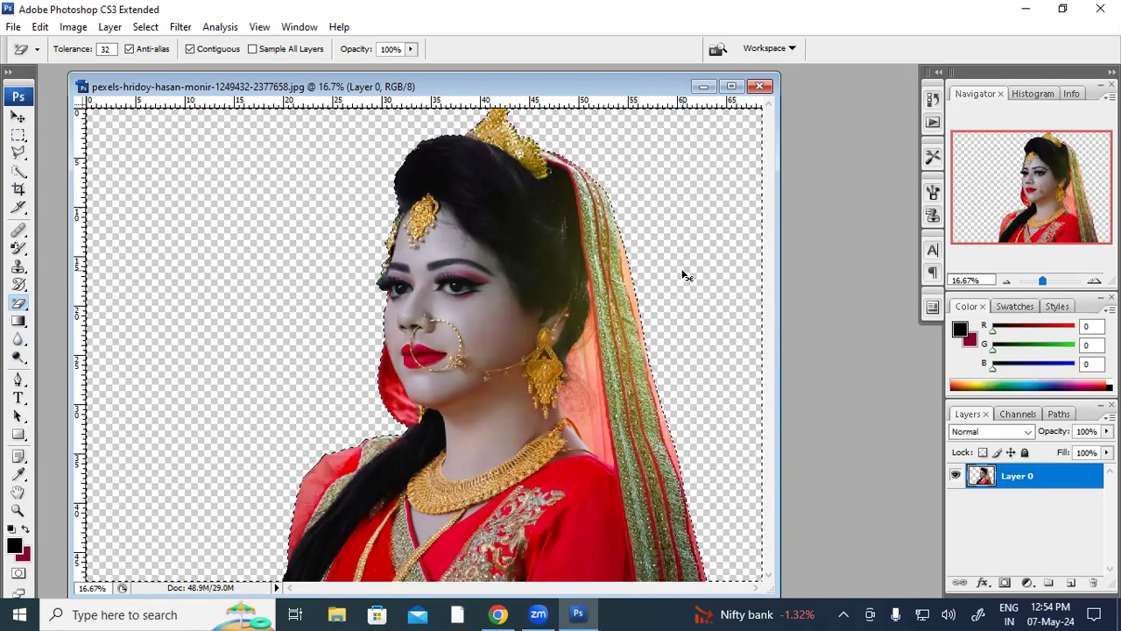
Step: Undo the Magic Eraser and crimson Eraser edits back to the original bridal photo with its backdrop selected
{"action": "key", "text": "ctrl+alt+z"}
{"action": "key", "text": "ctrl+alt+z"}
{"action": "key", "text": "ctrl+alt+z"}
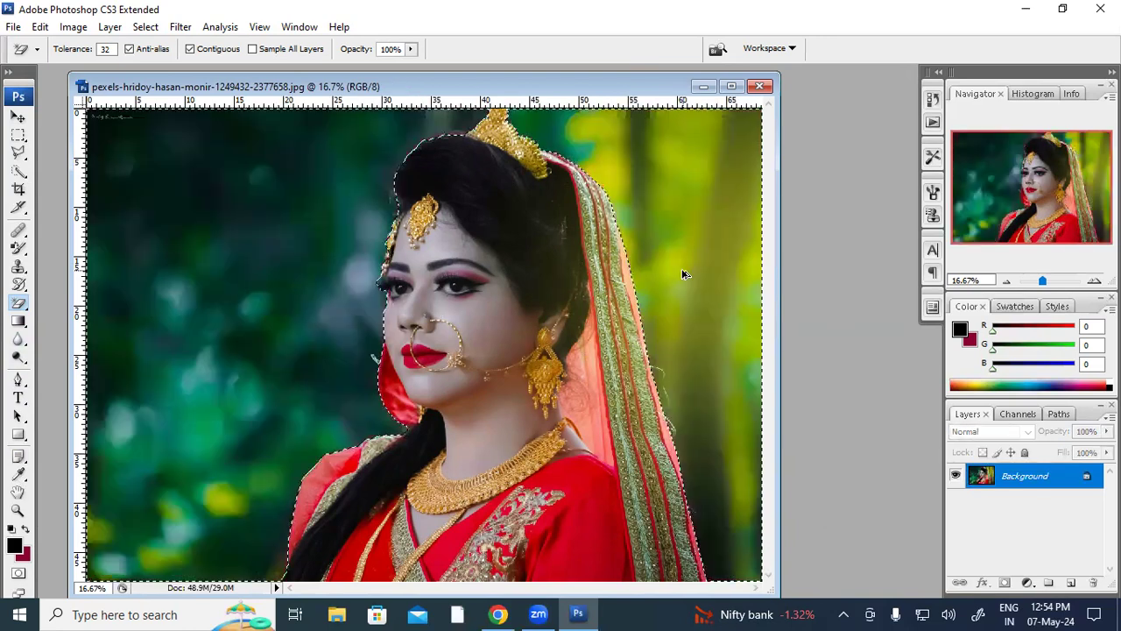
Step: Erase similar-colored areas of the original green backdrop on both sides of the bride with the Magic Eraser at tolerance 32, contiguous
{"action": "left_click", "coordinate": [285, 370]}
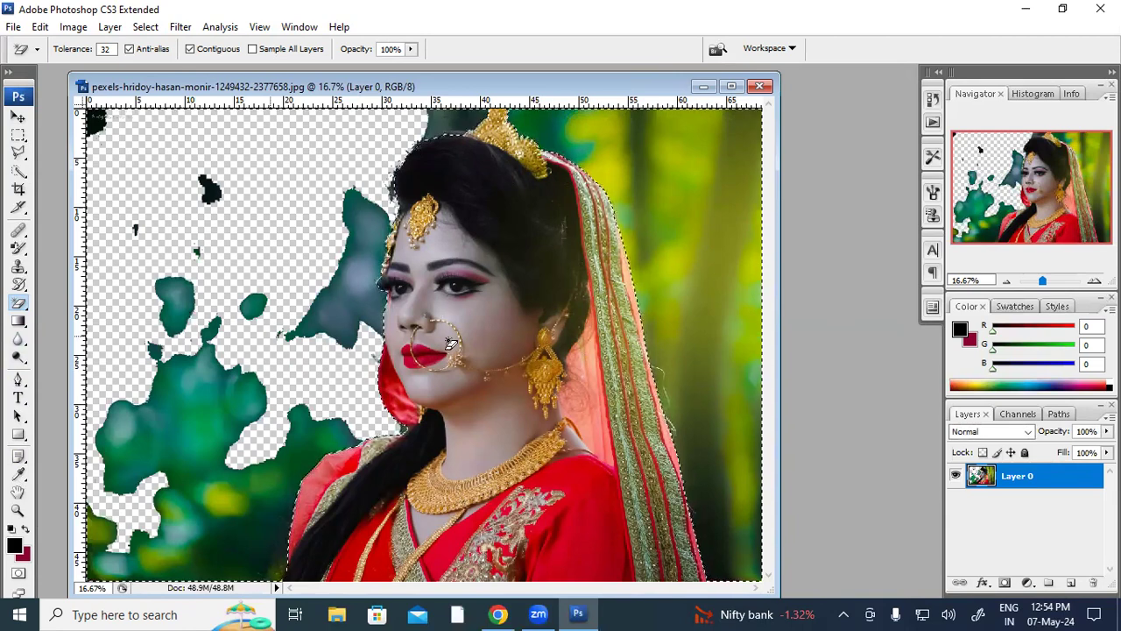
{"action": "left_click", "coordinate": [706, 461]}
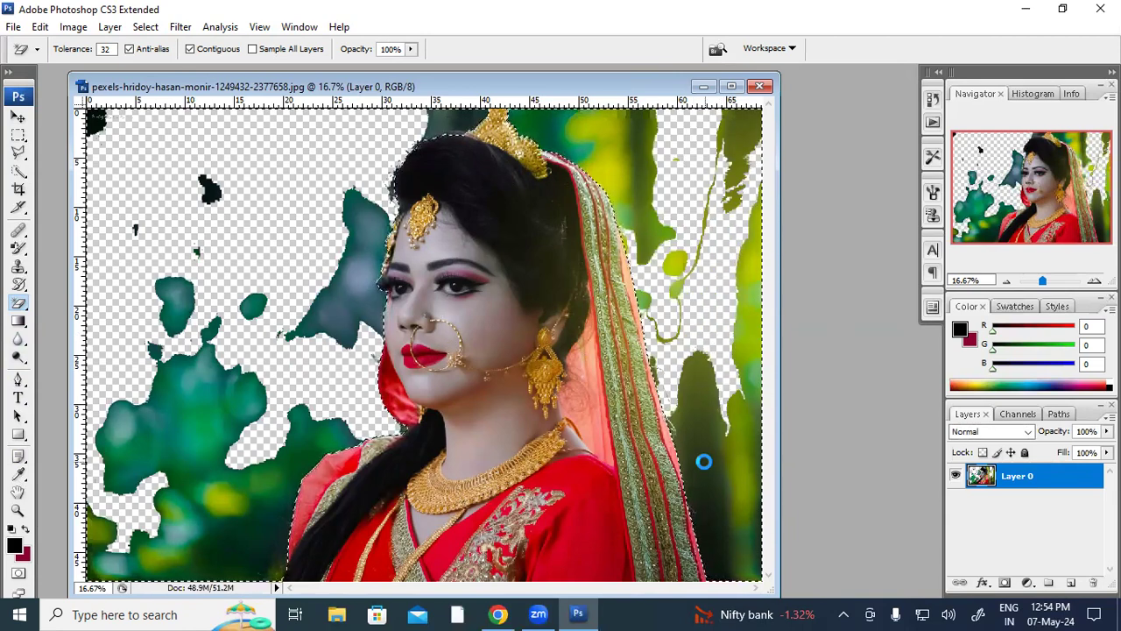
{"action": "left_click", "coordinate": [751, 464]}
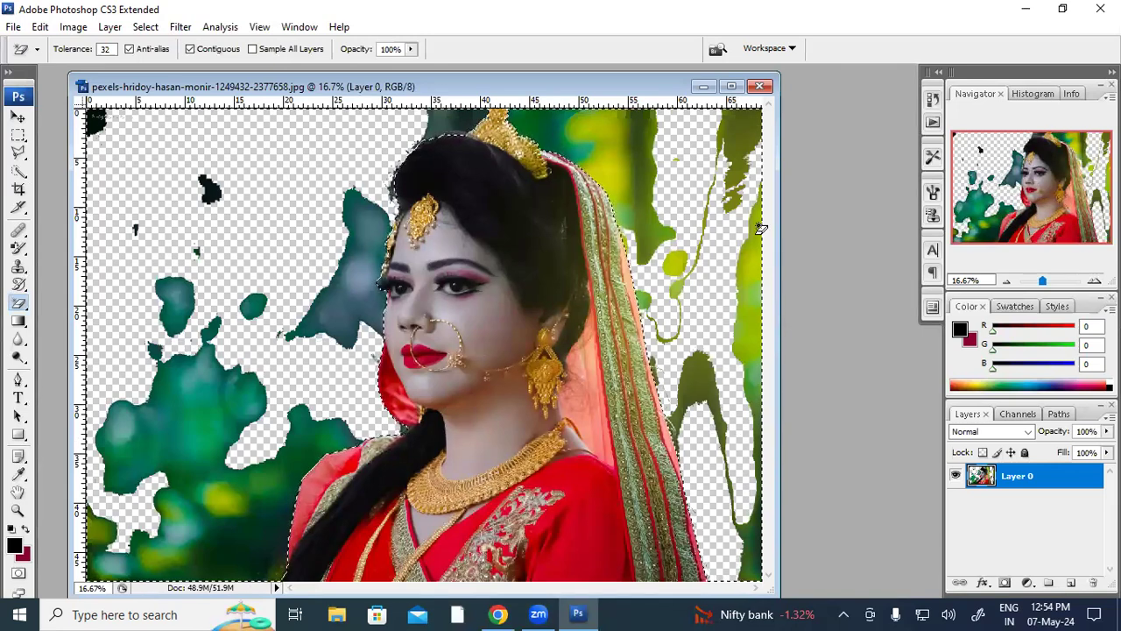
{"action": "left_click", "coordinate": [18, 322]}
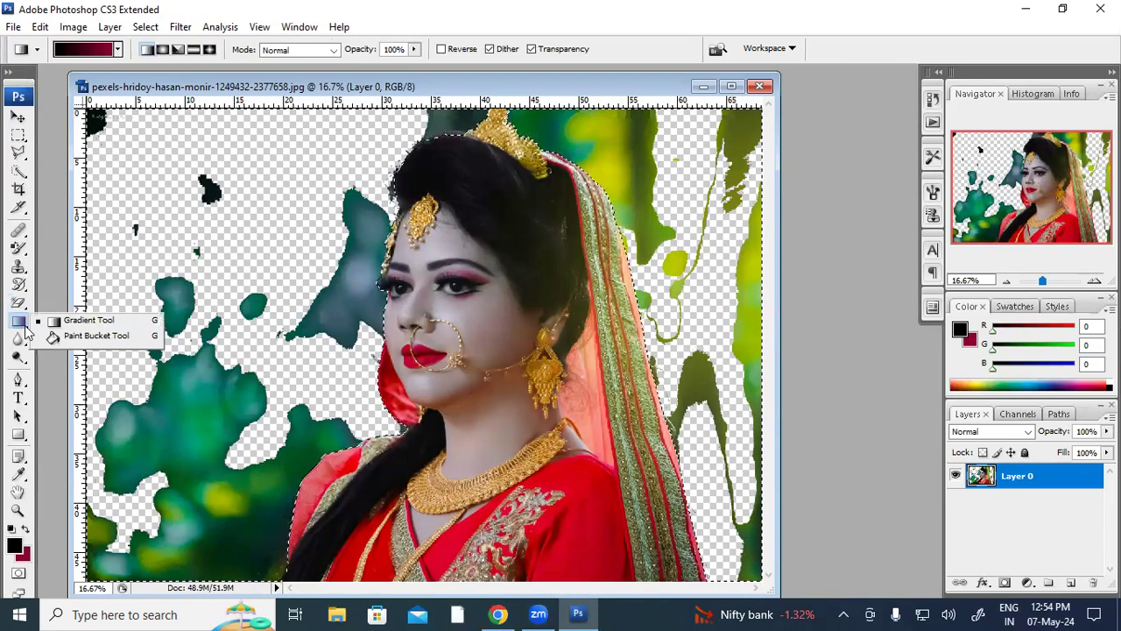
{"action": "left_click", "coordinate": [26, 352]}
{"action": "left_click", "coordinate": [19, 339]}
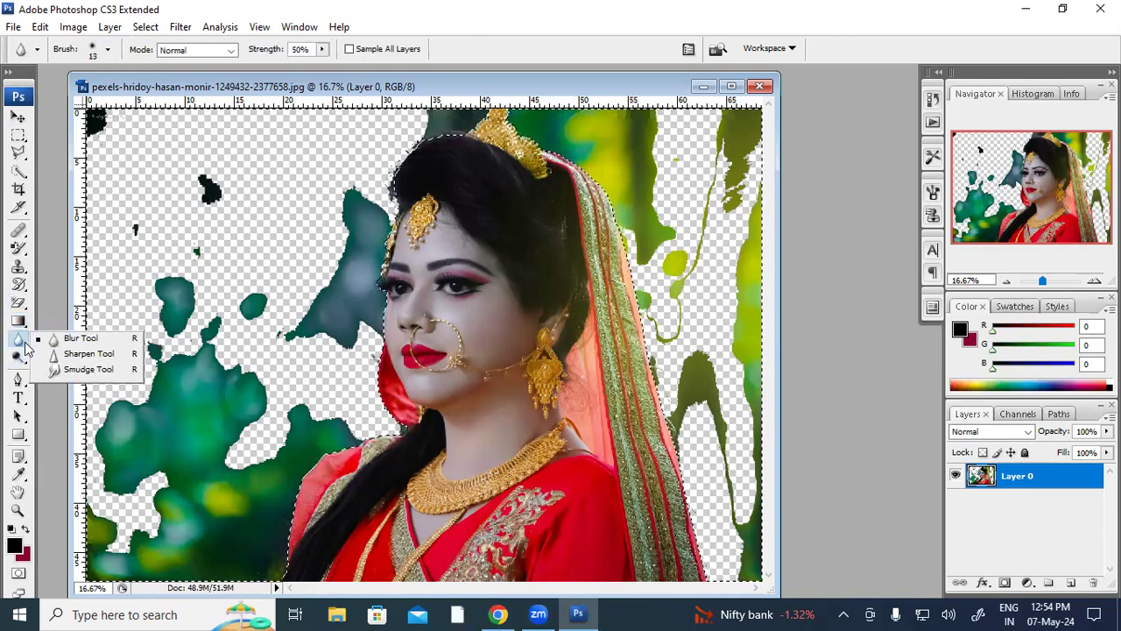